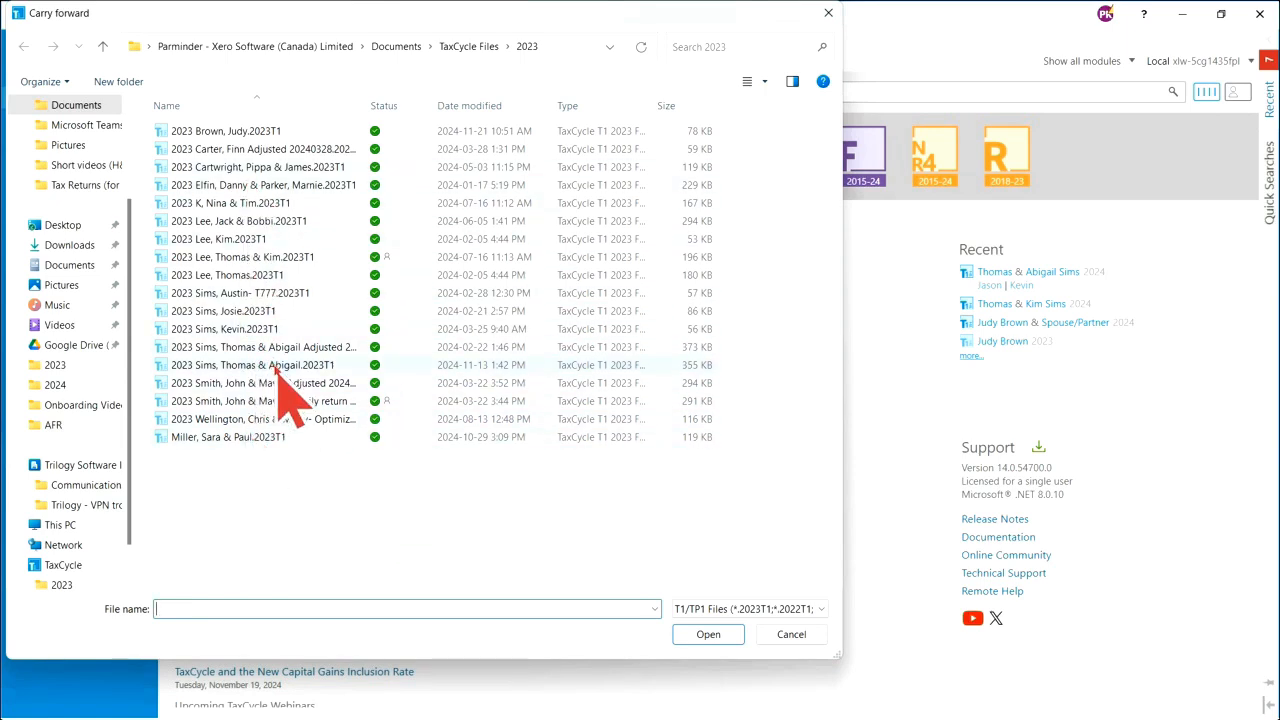
# - Carry the 2023 couple return forward into 2024, then close it and answer the save prompt
pyautogui.click(276, 366)
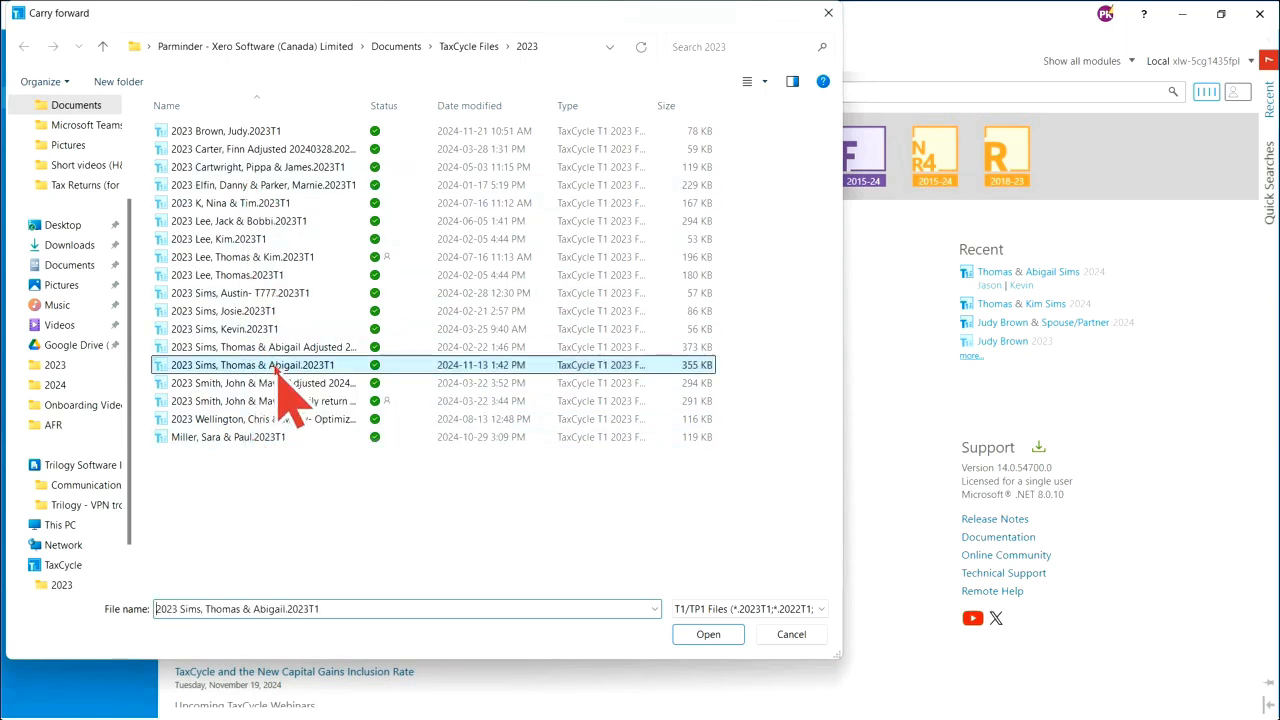
pyautogui.click(708, 636)
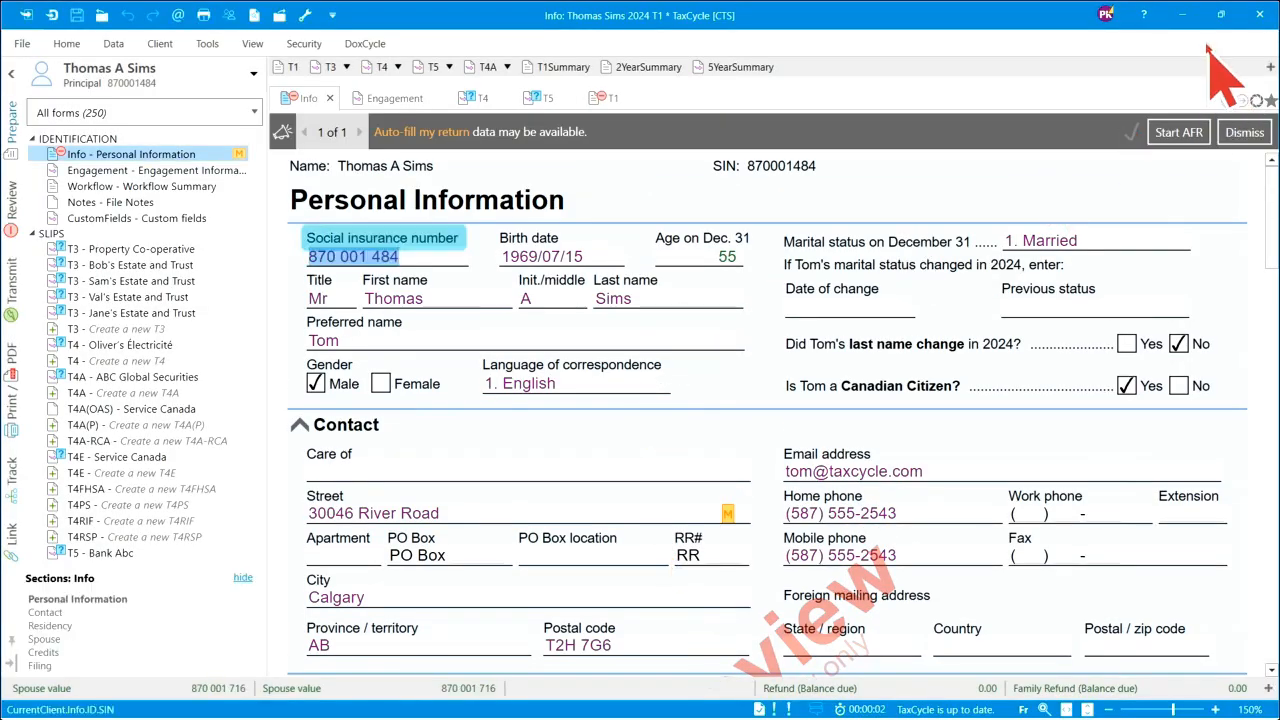
pyautogui.click(1182, 16)
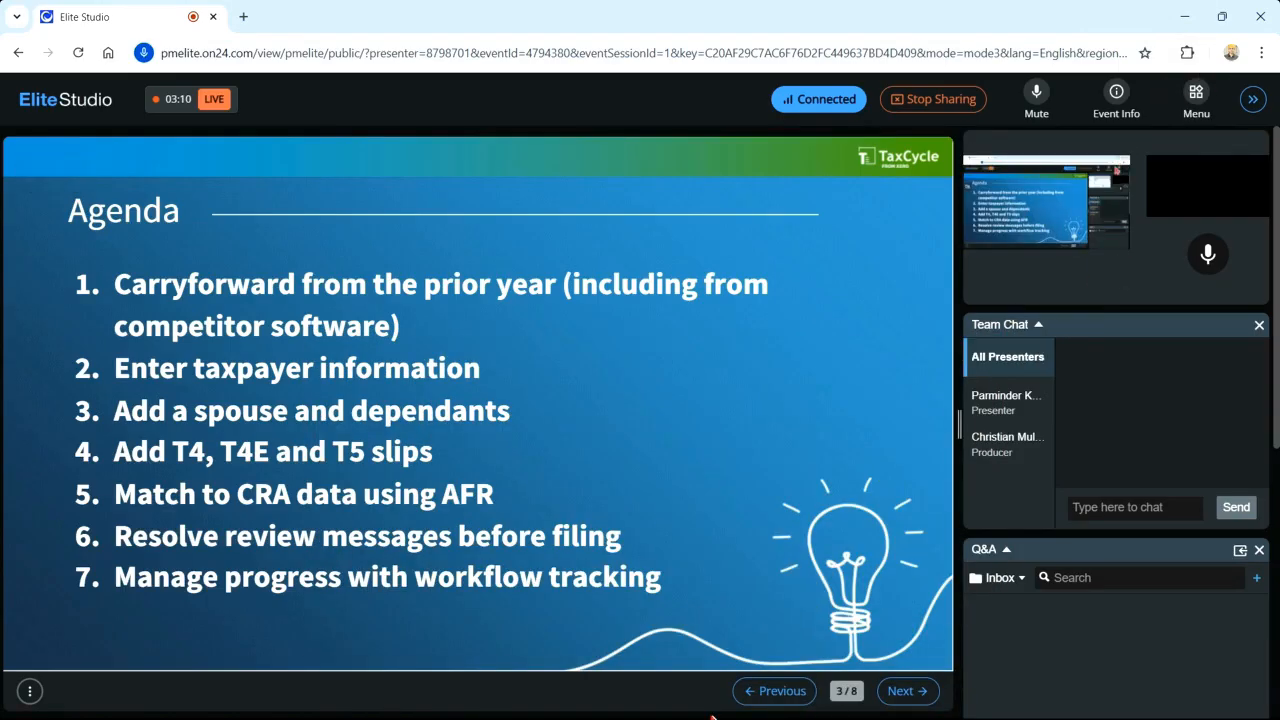
pyautogui.moveTo(730, 708)
pyautogui.click(686, 651)
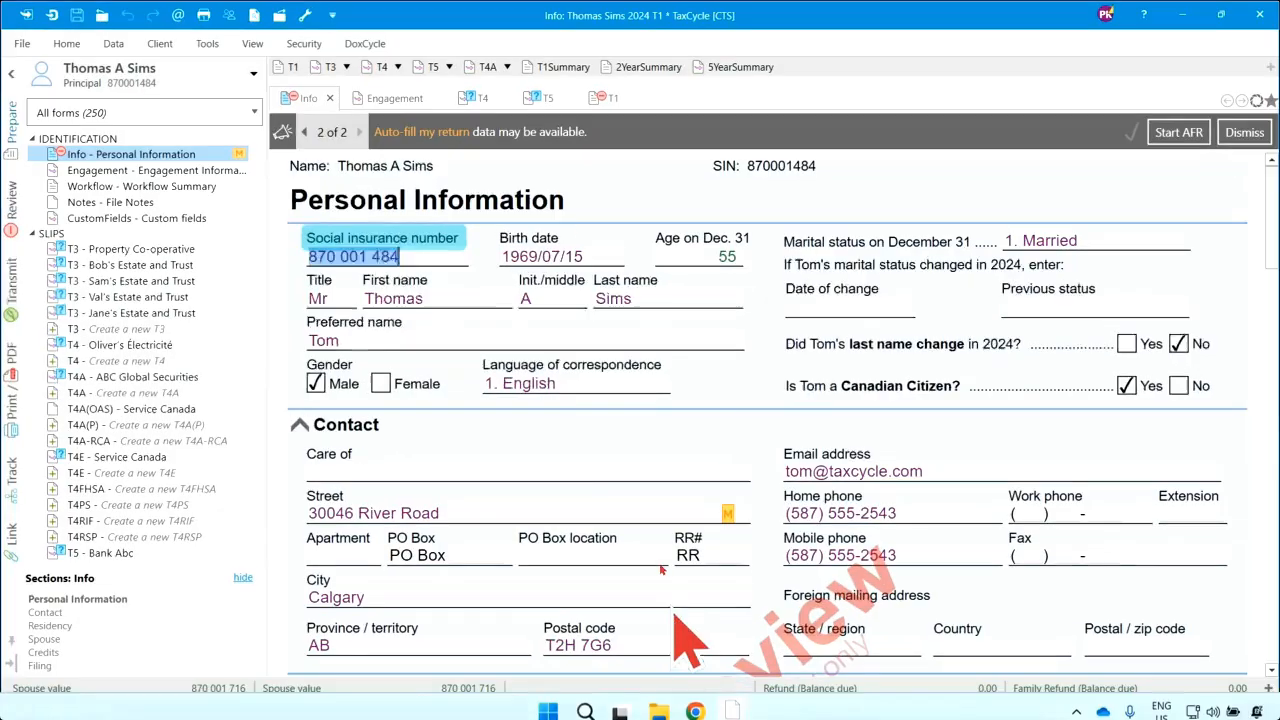
pyautogui.click(102, 14)
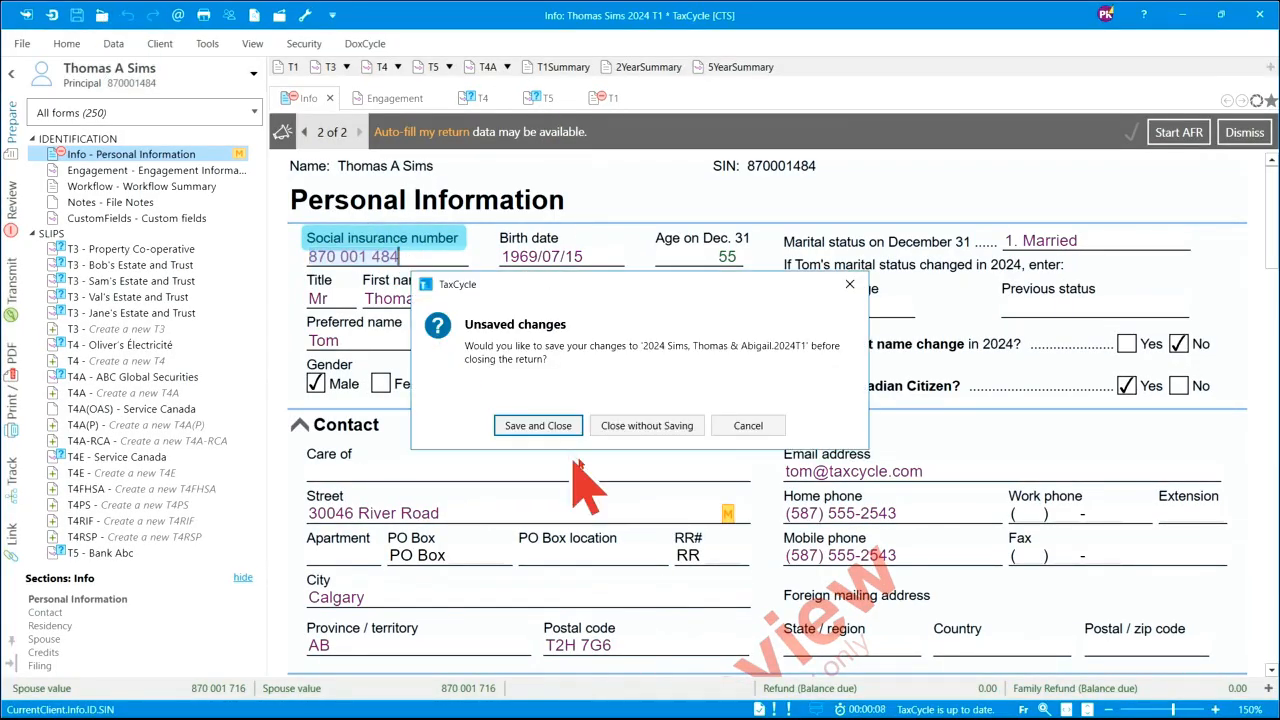
pyautogui.click(655, 426)
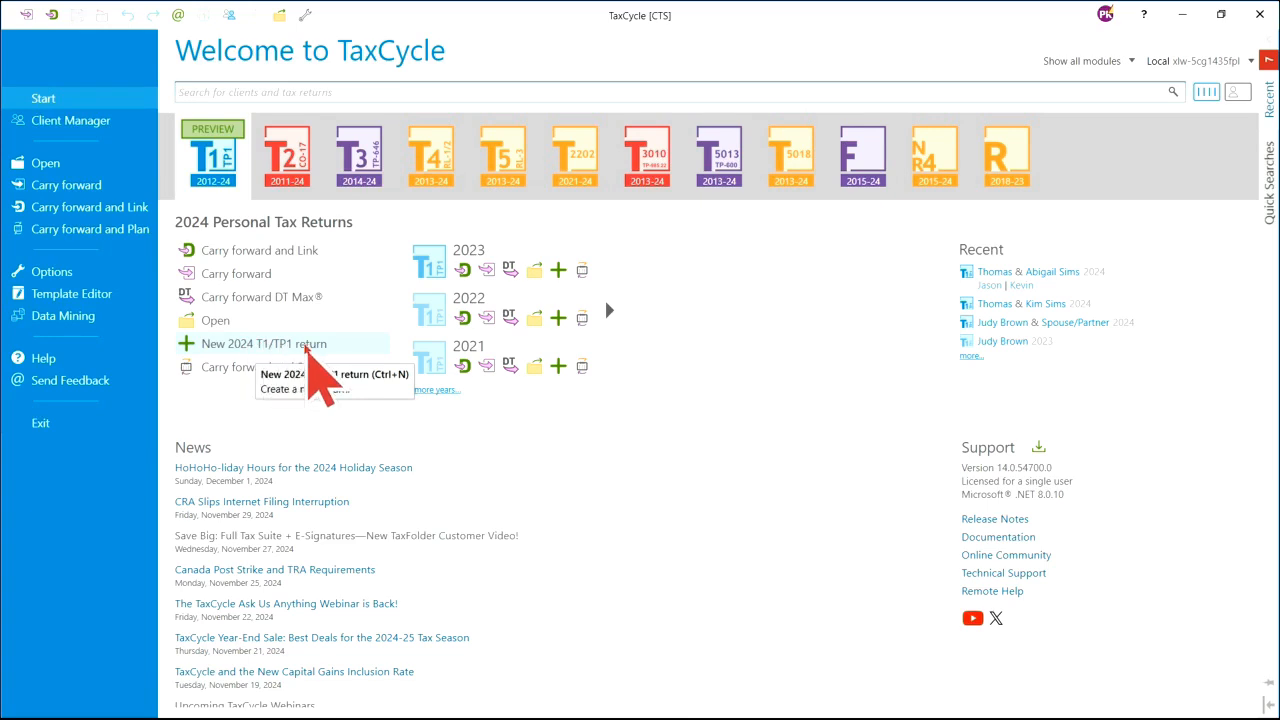
# - Bring the new blank 2024 T1 return forward from its taskbar thumbnail
pyautogui.moveTo(732, 700)
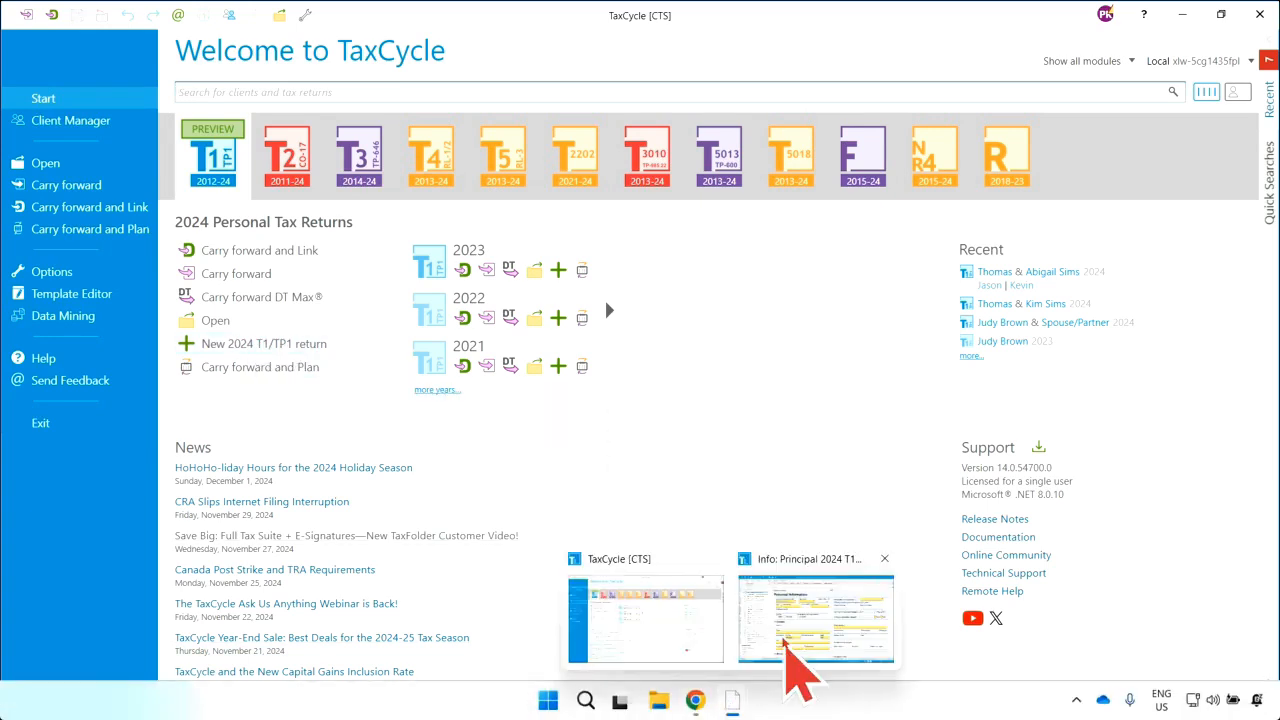
pyautogui.click(800, 648)
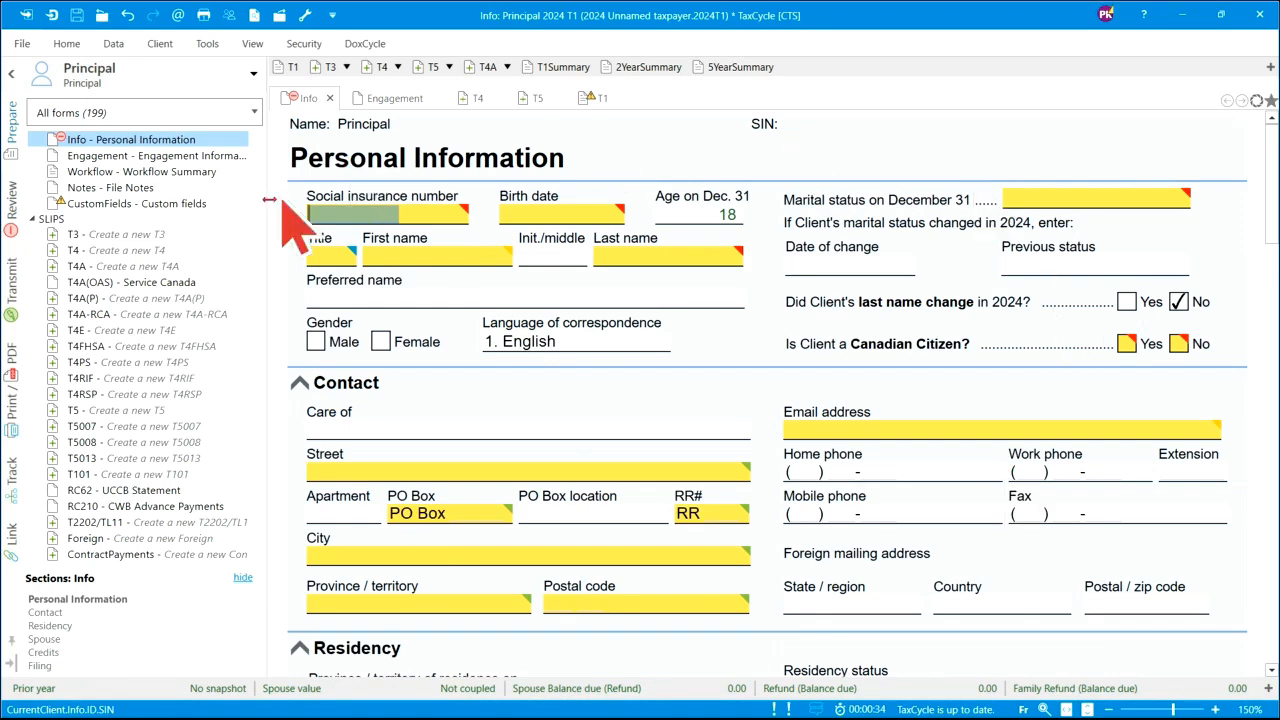
pyautogui.moveTo(371, 210)
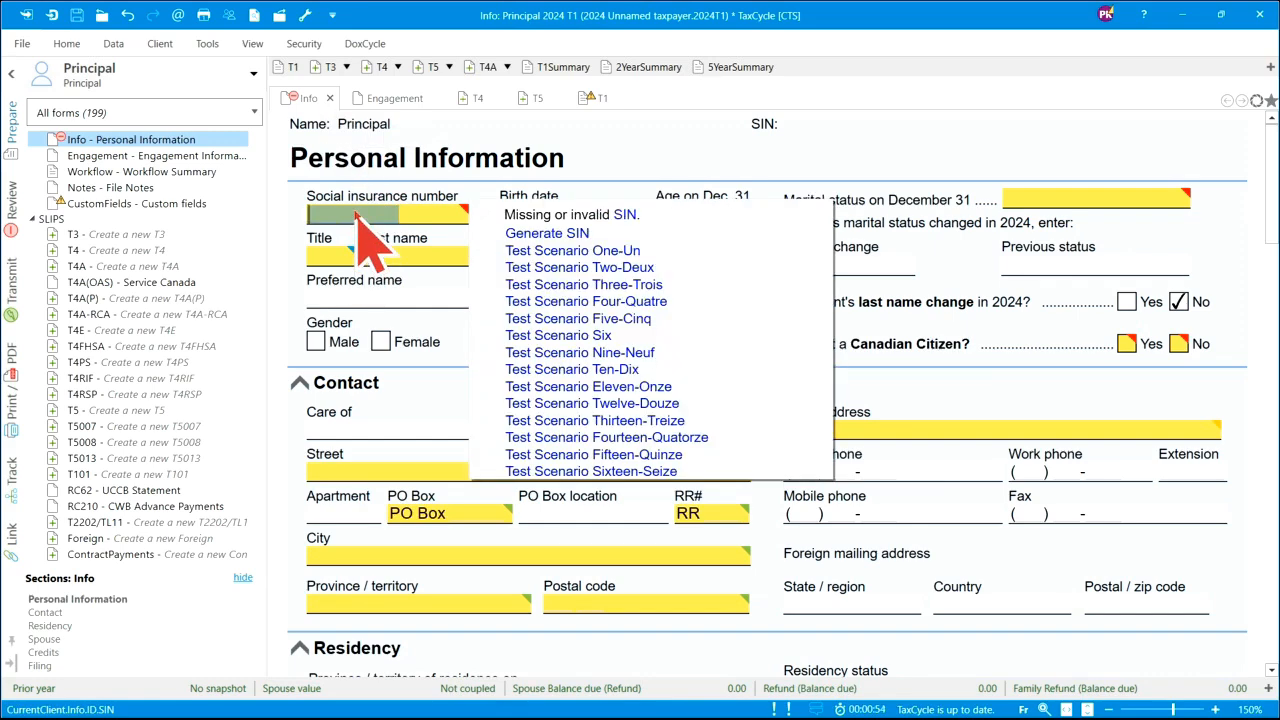
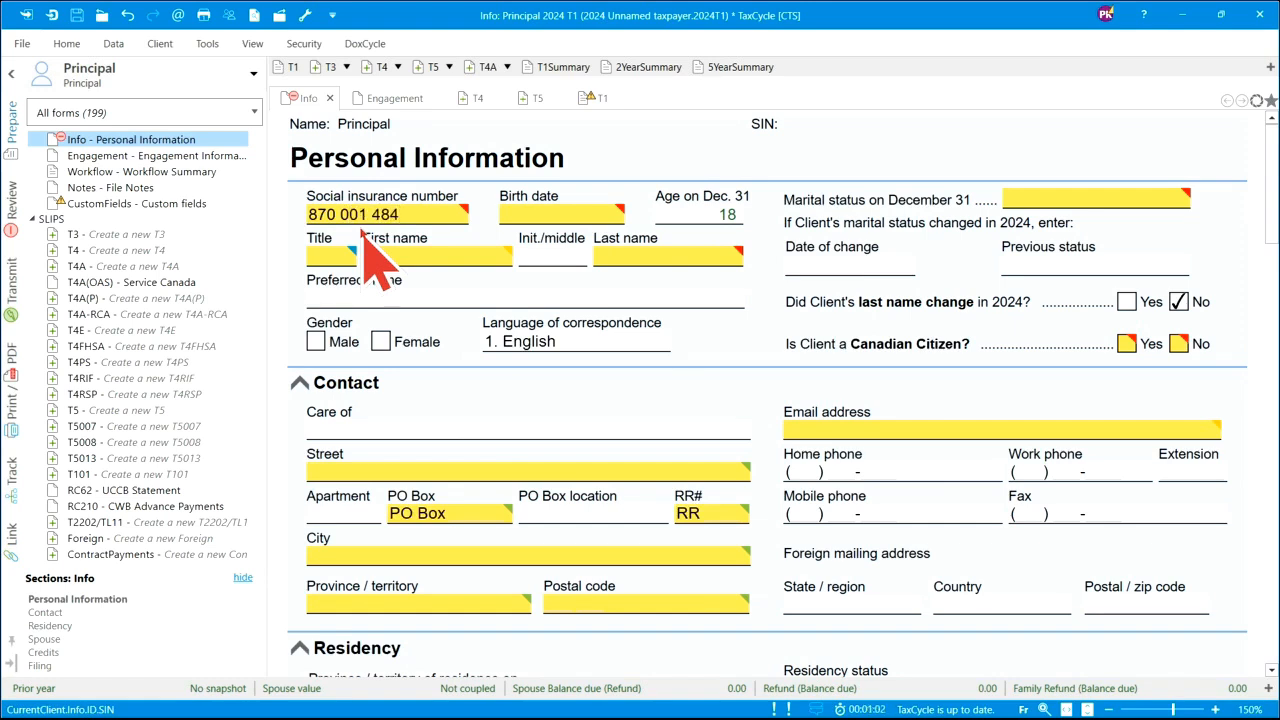
# - Enter the taxpayer's SIN and birth date 1973/01/02, then dismiss both existing-file notices
pyautogui.click(553, 218)
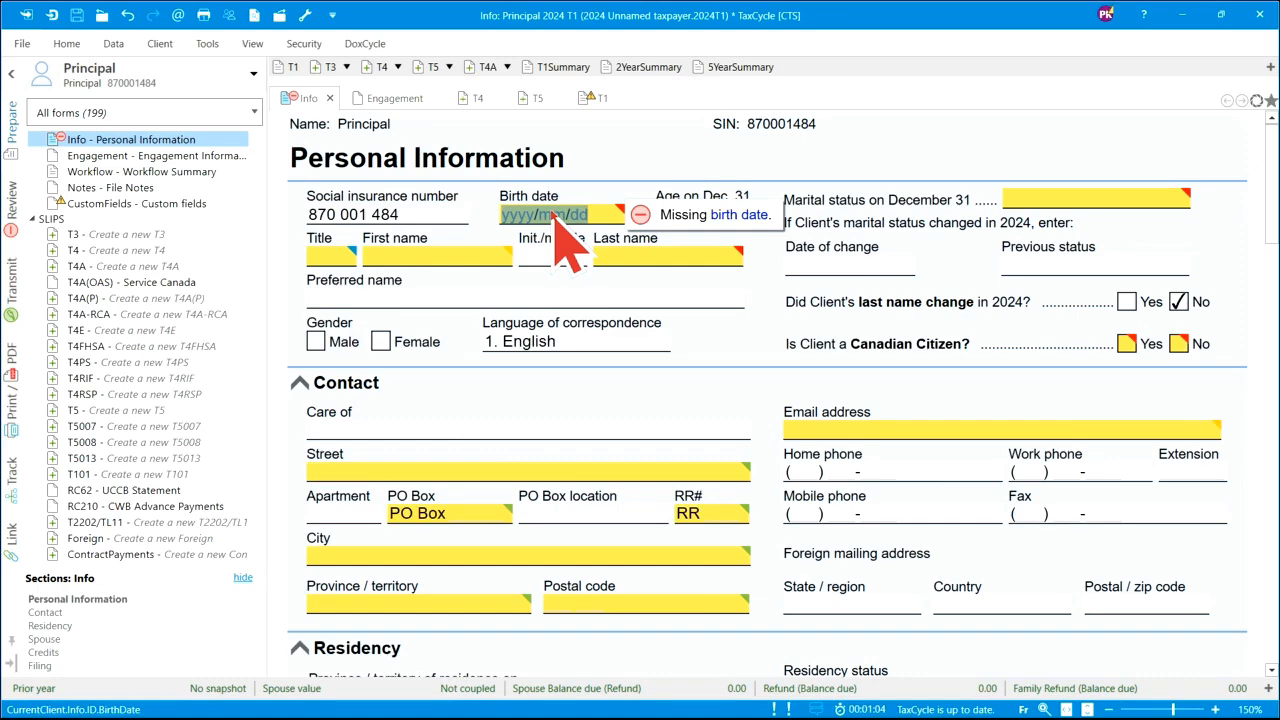
pyautogui.write('1973/')
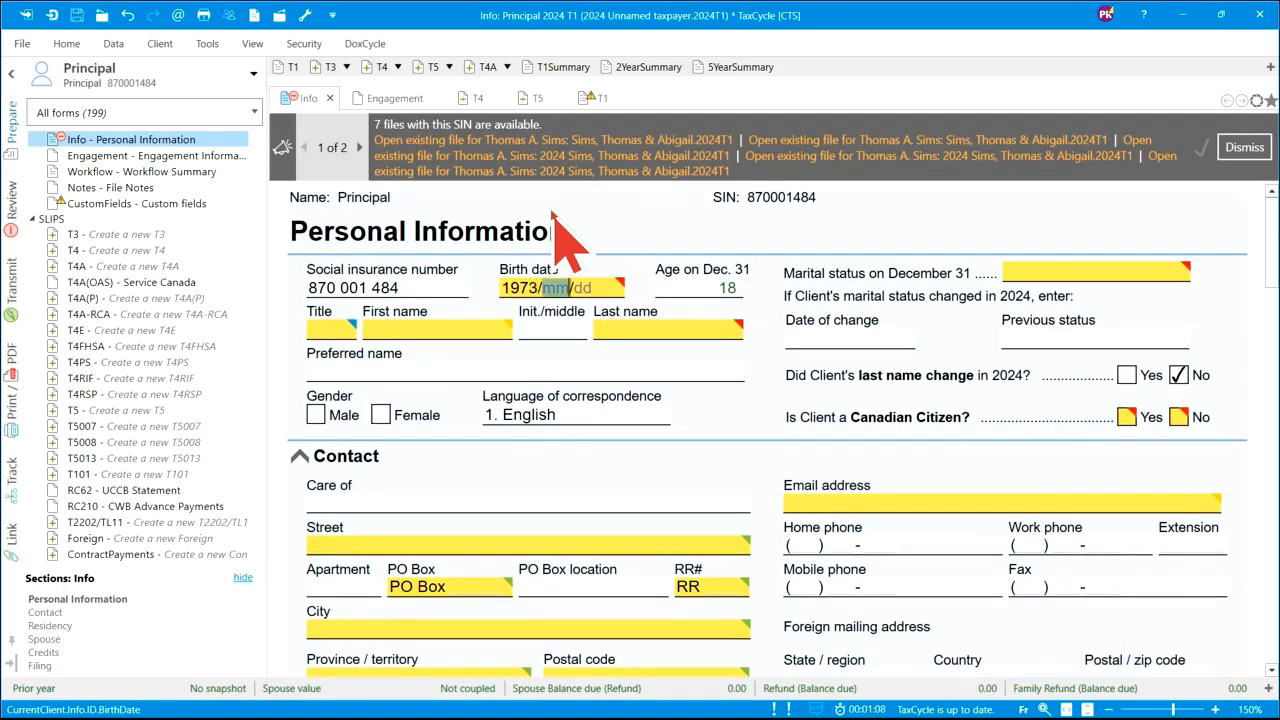
pyautogui.write('01/02')
pyautogui.click(632, 340)
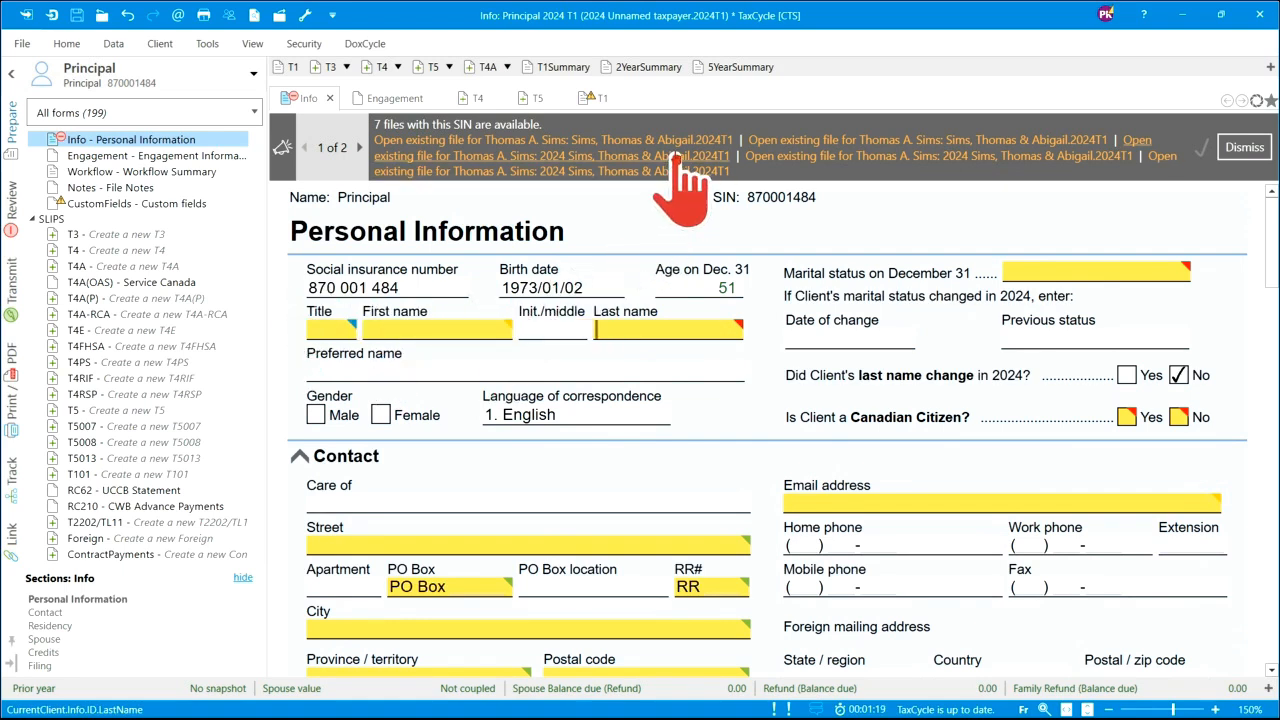
pyautogui.click(1245, 150)
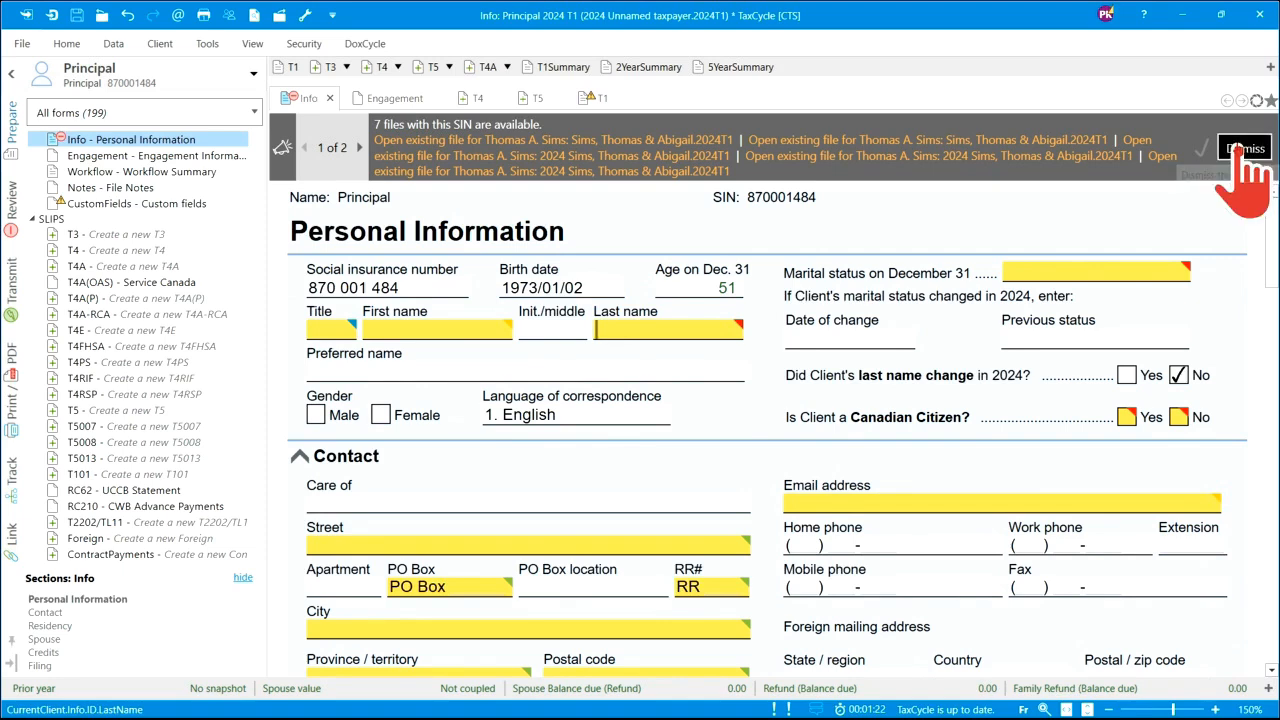
pyautogui.click(1245, 162)
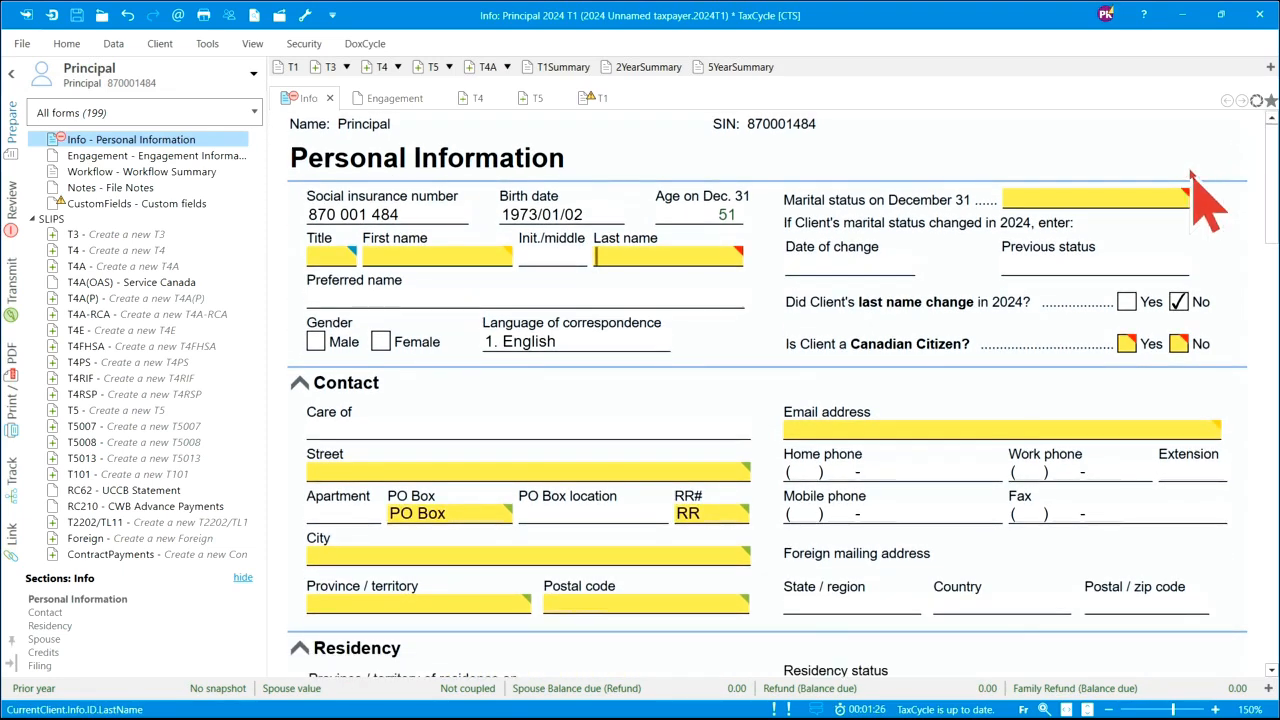
# - Enter the taxpayer's first and last name, and mark him Male, Married and a Canadian citizen
pyautogui.moveTo(1100, 200)
pyautogui.click(734, 262)
pyautogui.click(483, 258)
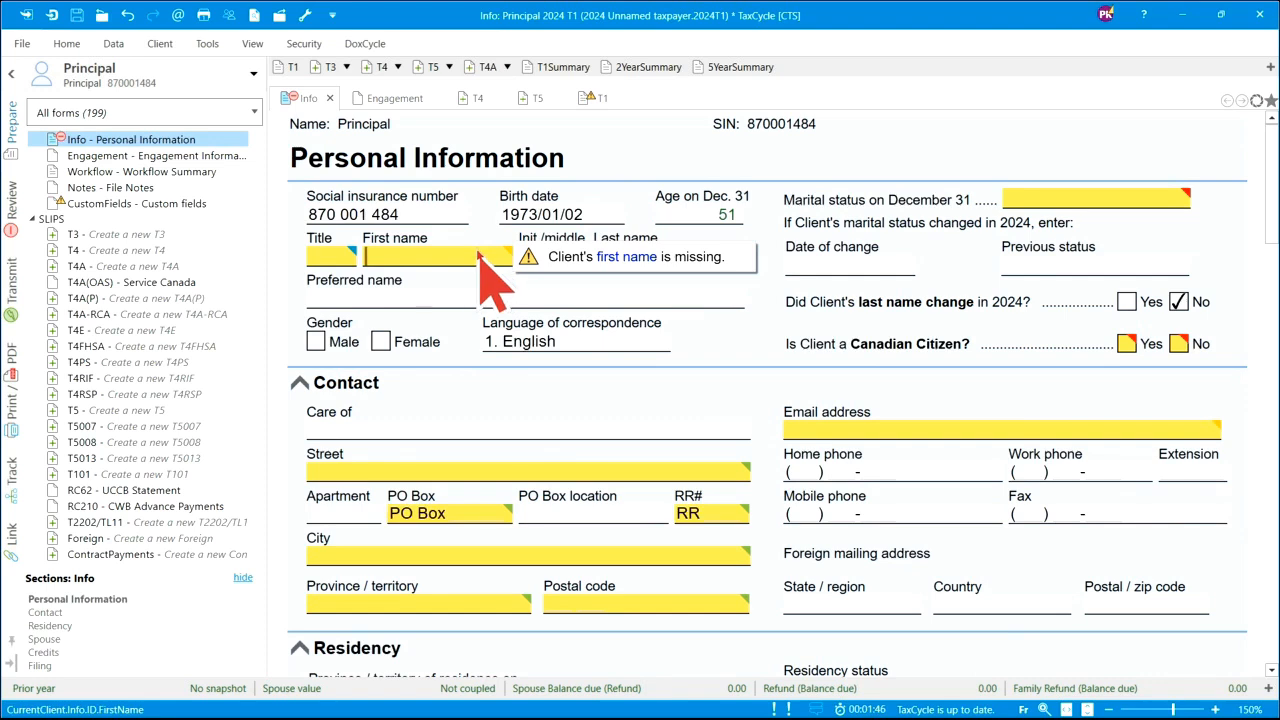
pyautogui.click(655, 256)
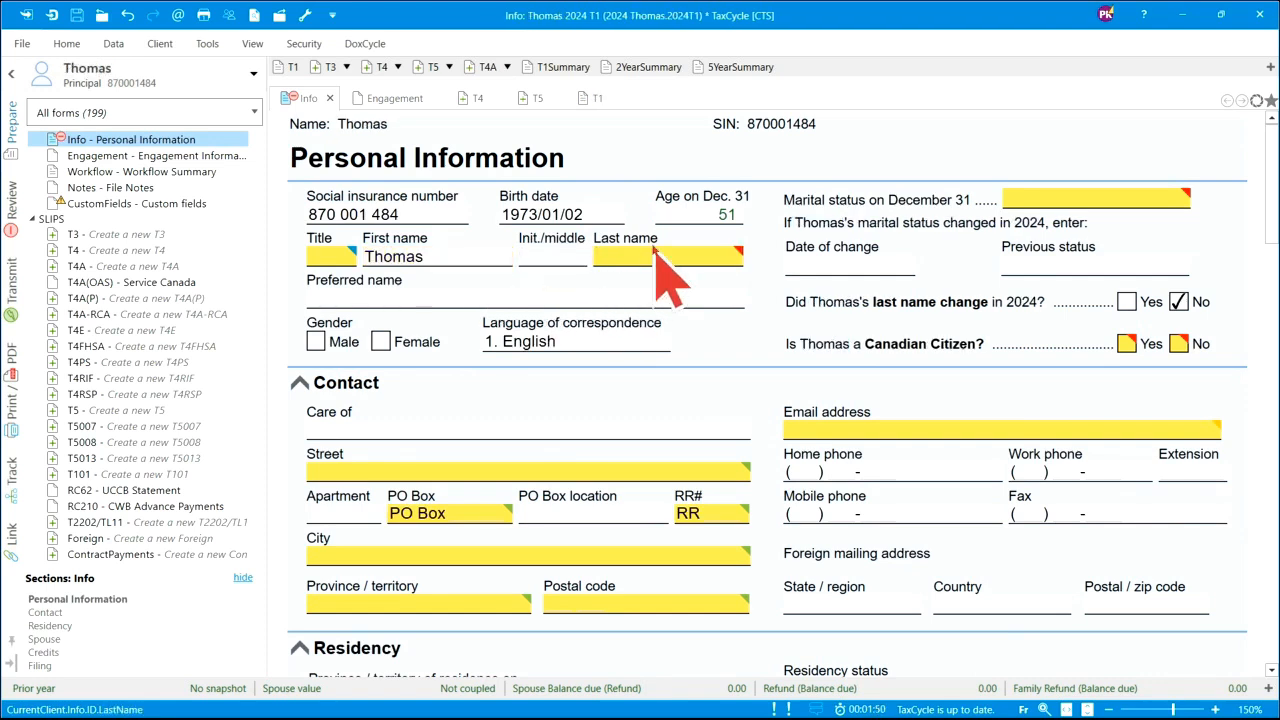
pyautogui.press('Tab')
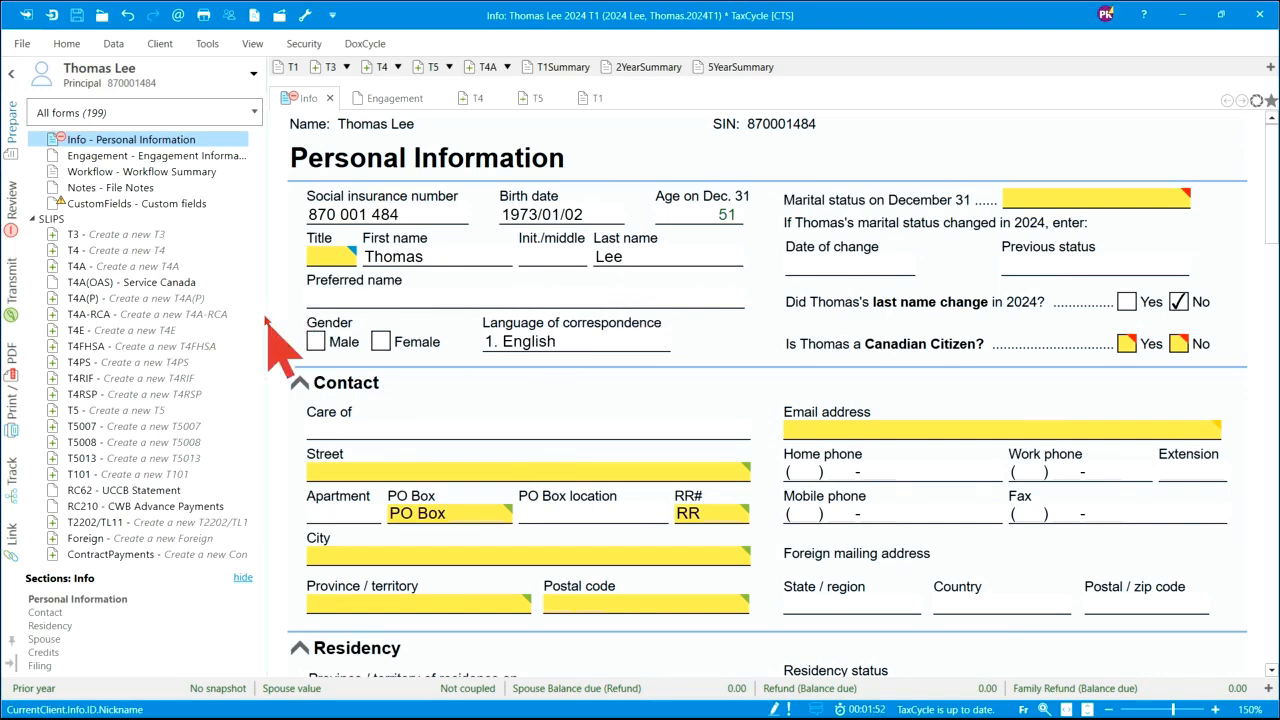
pyautogui.click(315, 341)
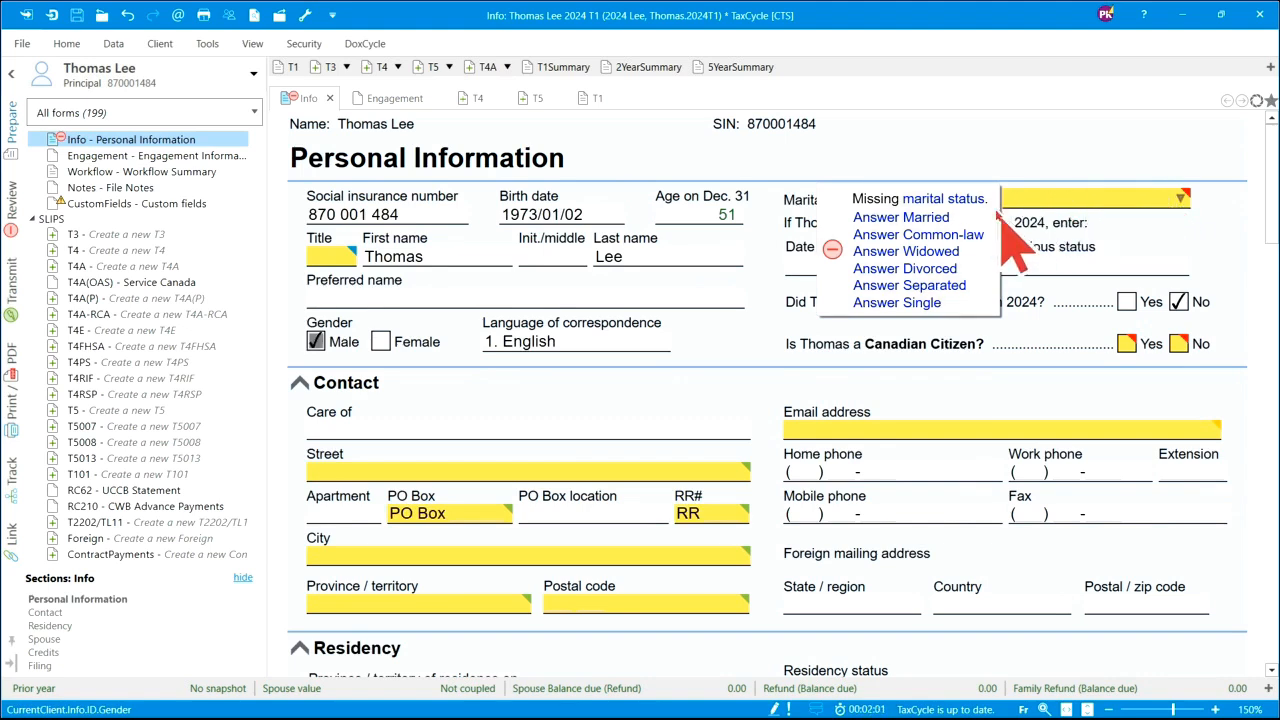
pyautogui.click(921, 219)
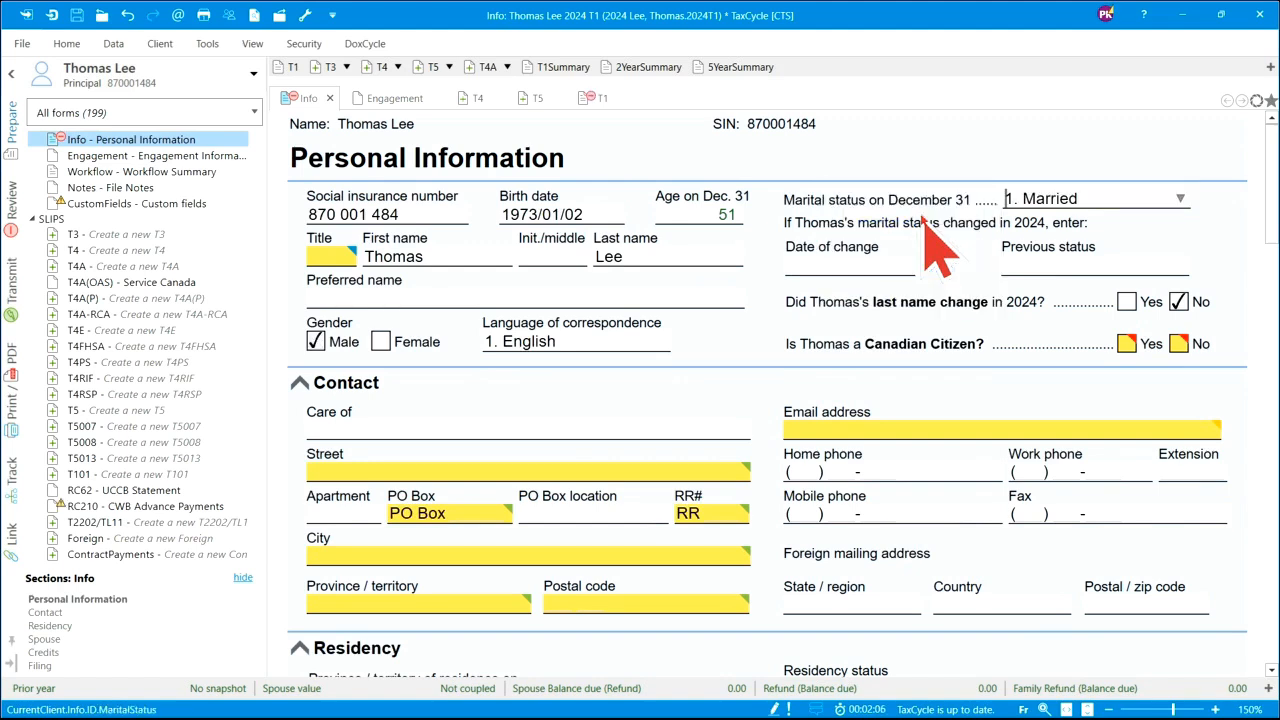
pyautogui.click(1127, 343)
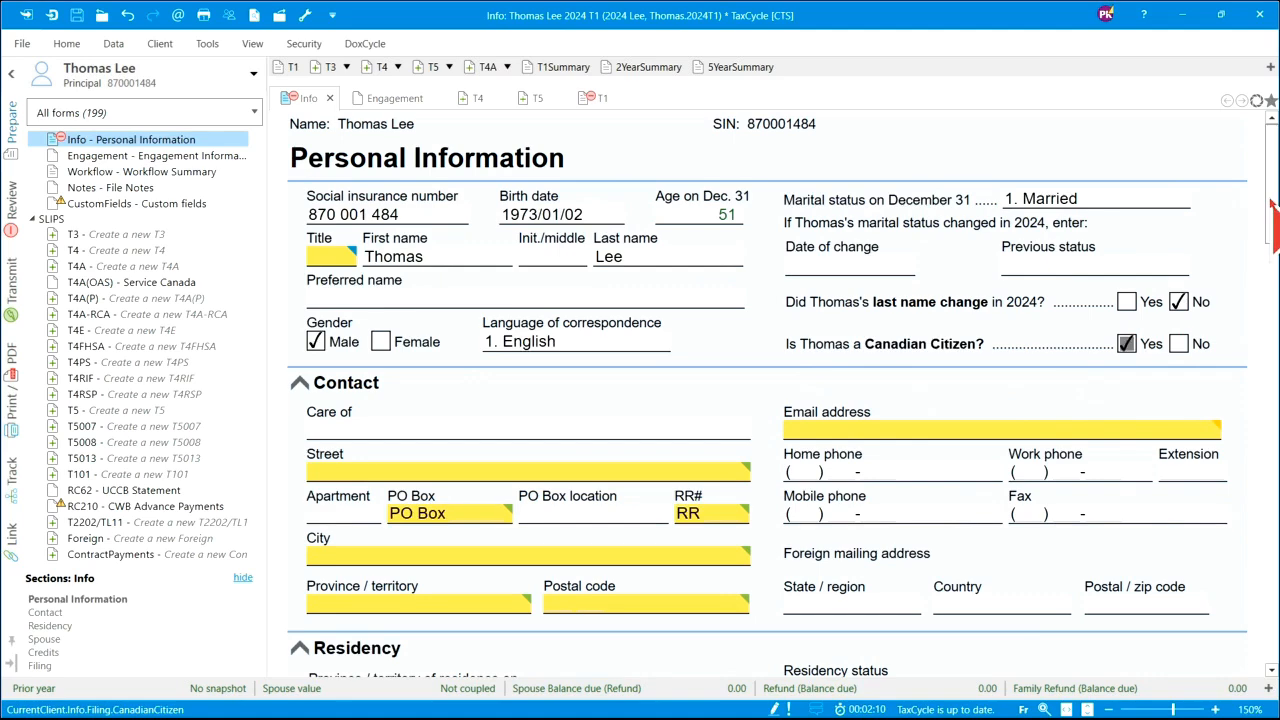
pyautogui.scroll(-3, 1272, 232)
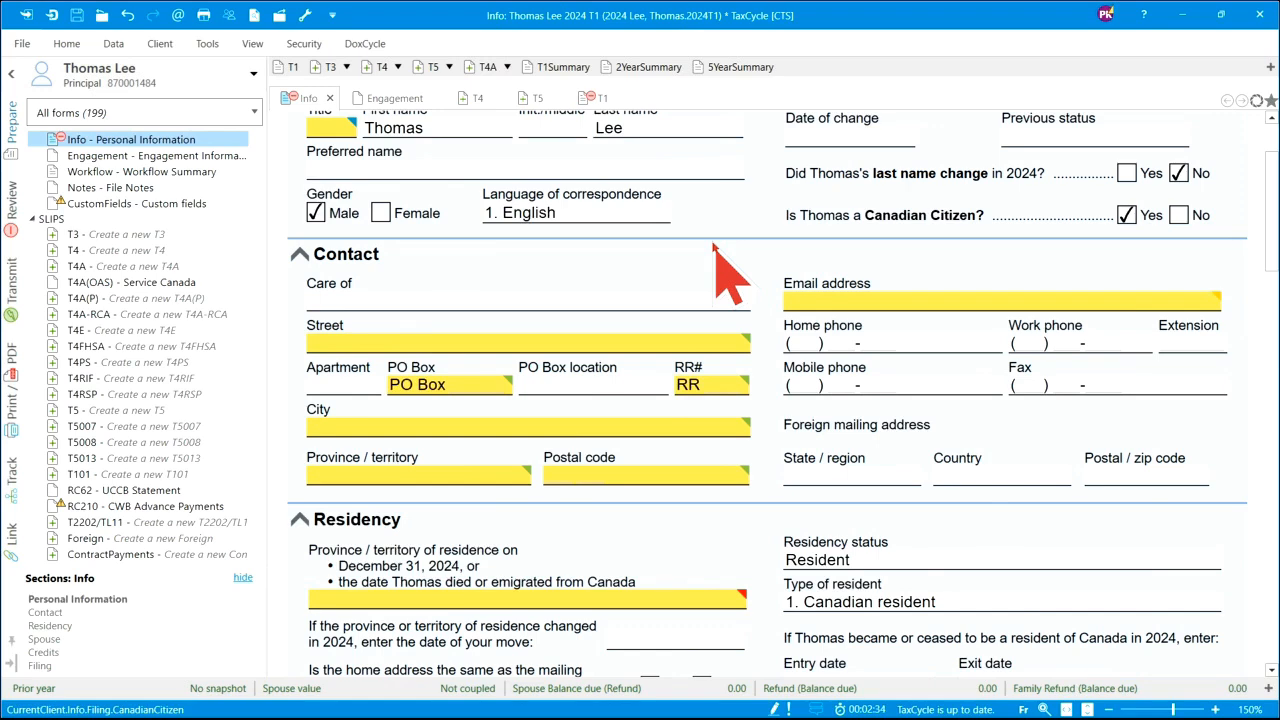
# - Enter the taxpayer's e-mail address and home phone number
pyautogui.scroll(2, 714, 248)
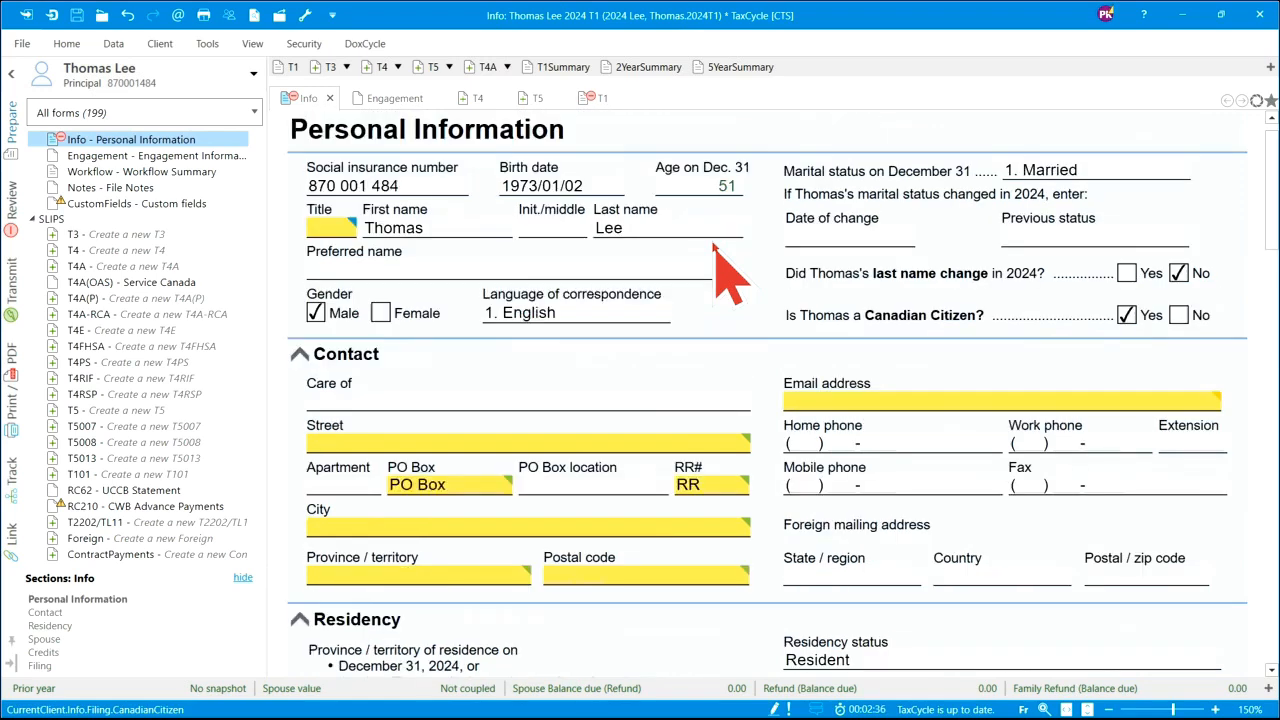
pyautogui.scroll(-5, 714, 250)
pyautogui.scroll(1, 660, 305)
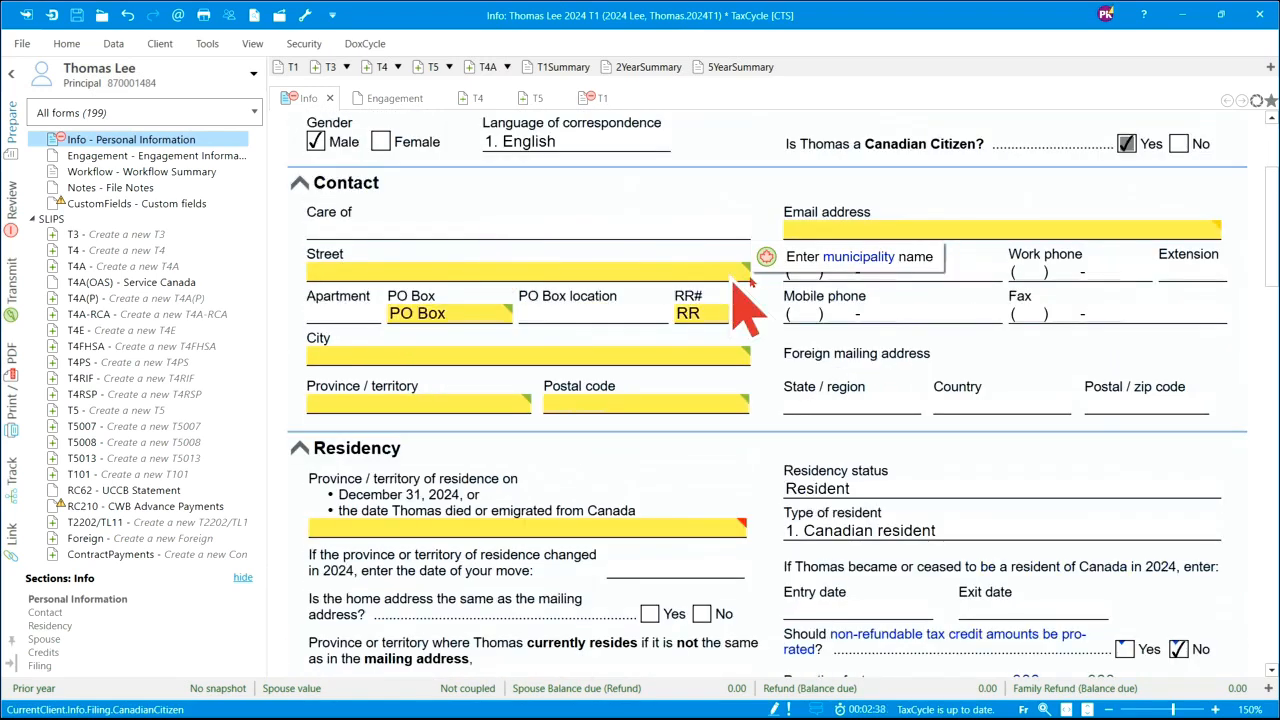
pyautogui.click(818, 231)
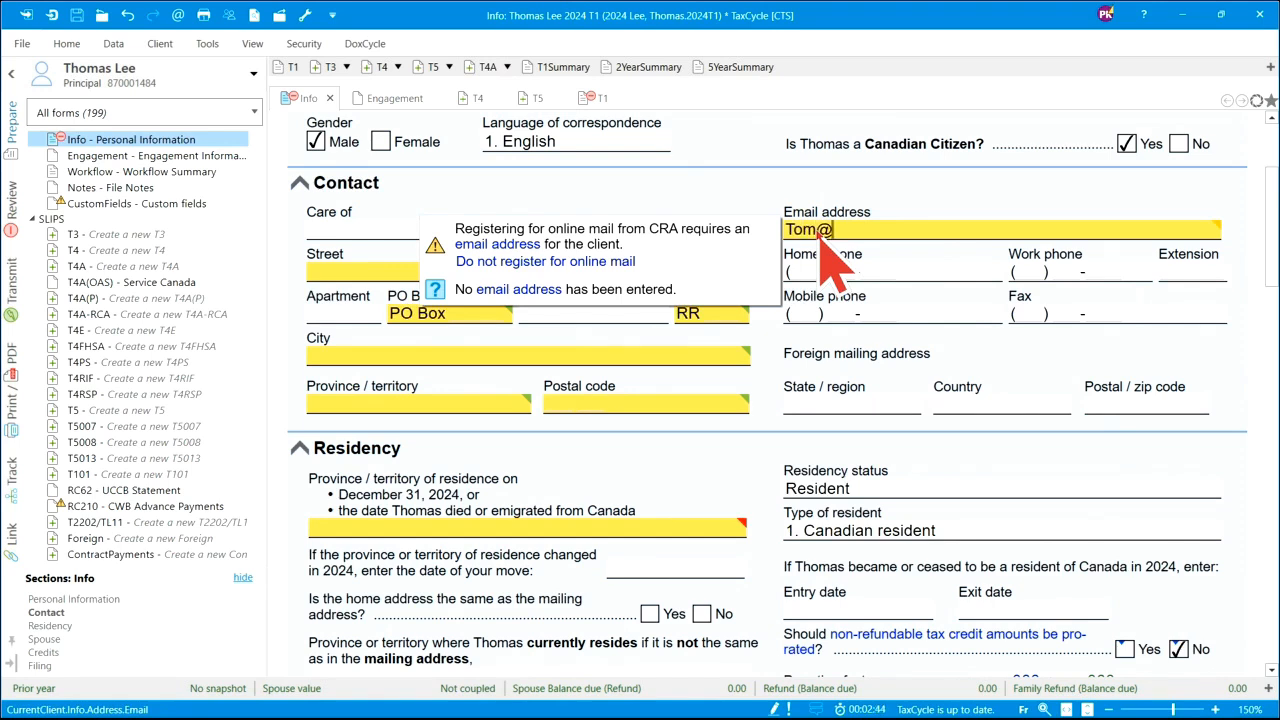
pyautogui.click(815, 272)
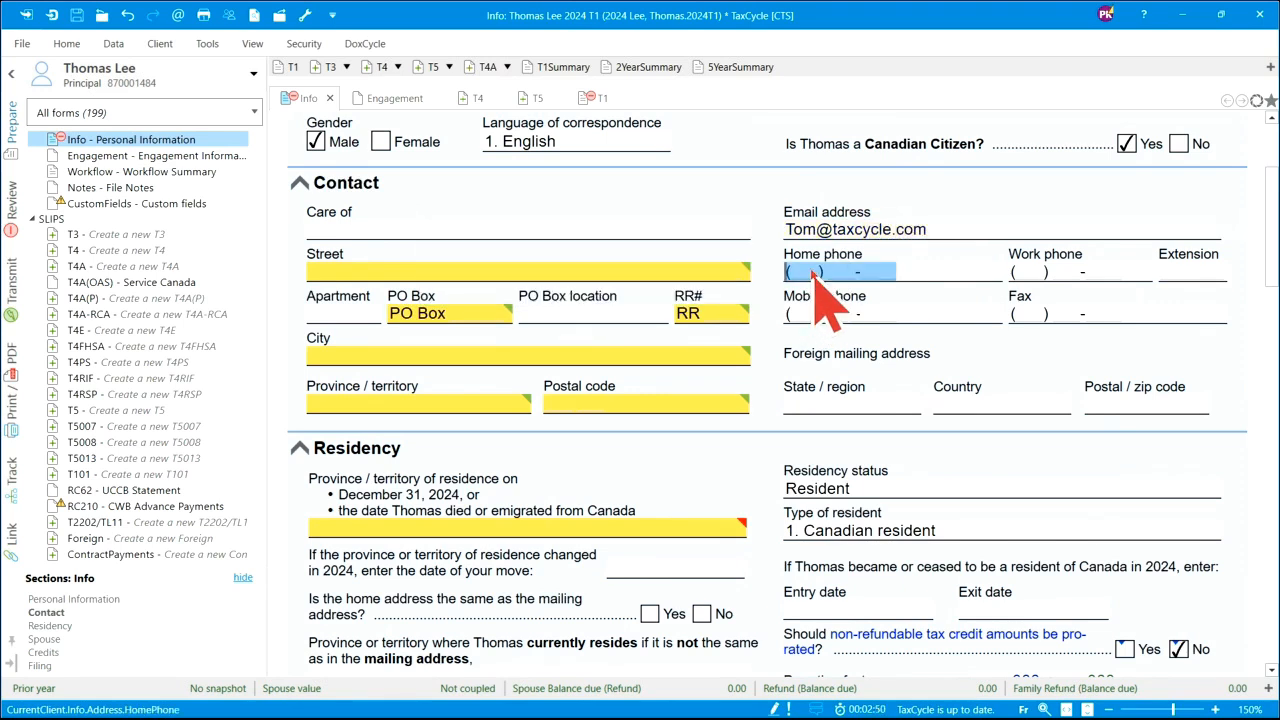
pyautogui.write('888) 888-8888')
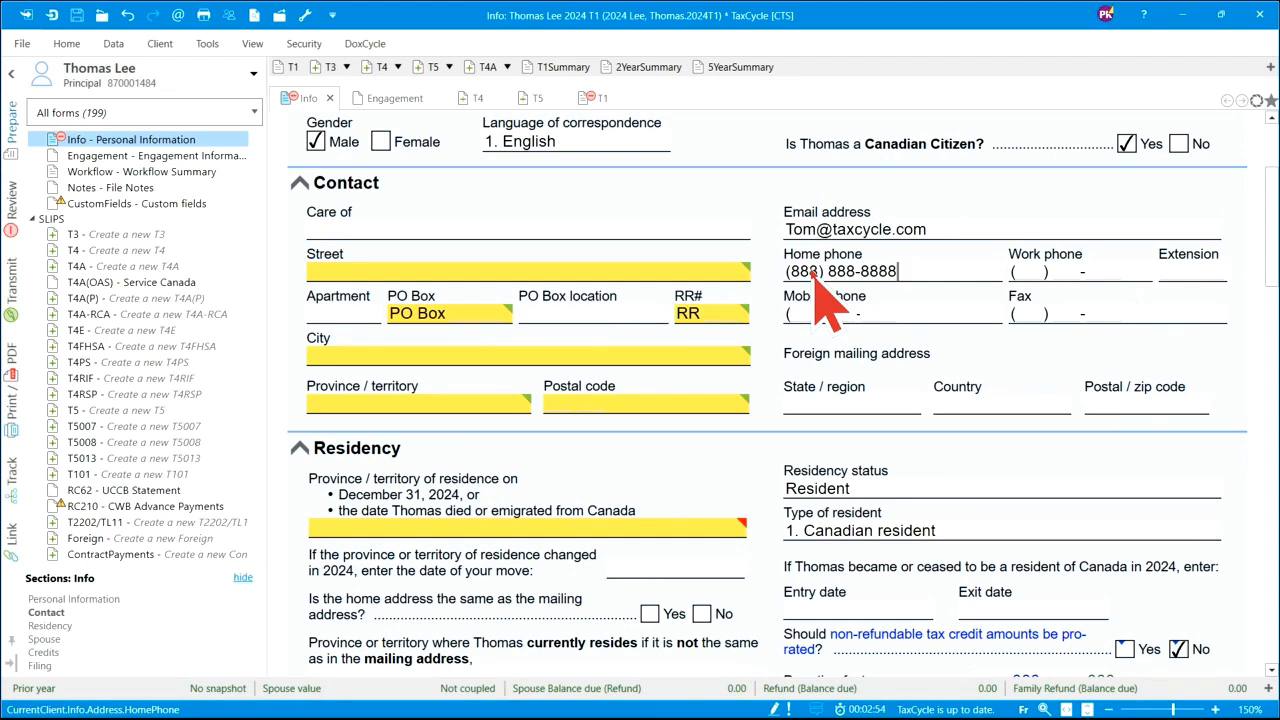
pyautogui.press('Tab')
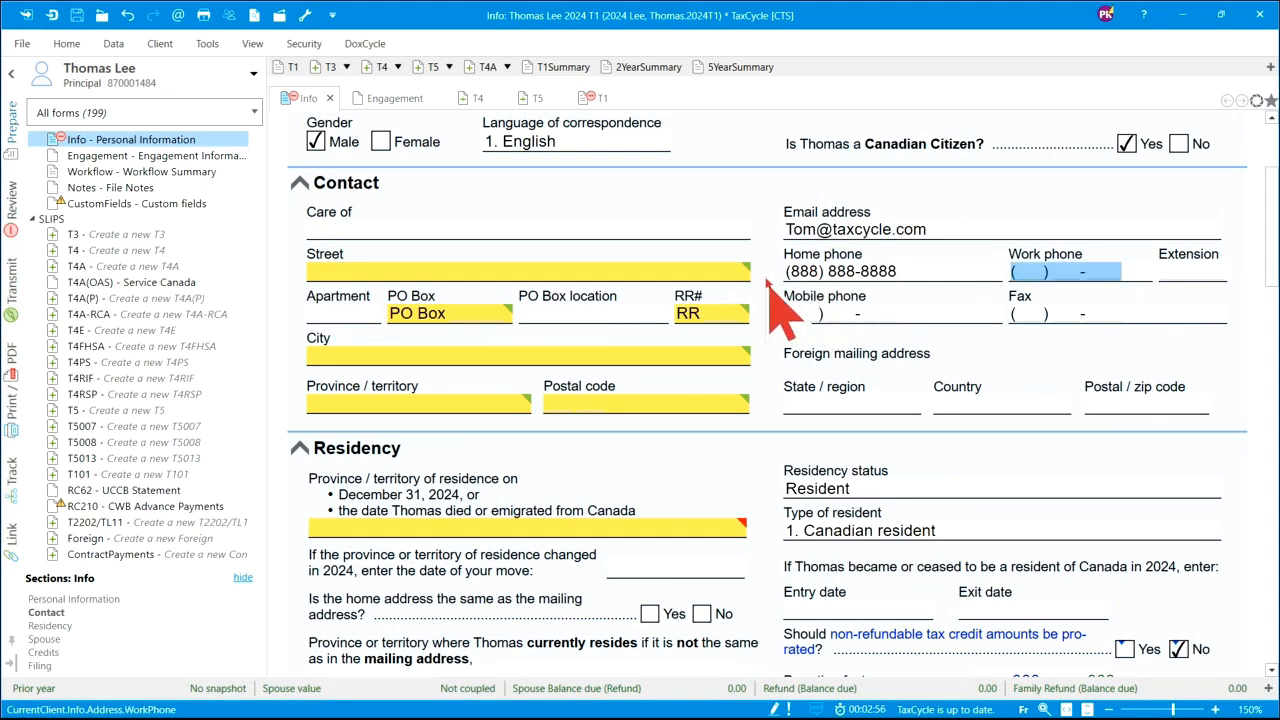
# - Fill in the taxpayer's street, city, province and postal code
pyautogui.click(373, 272)
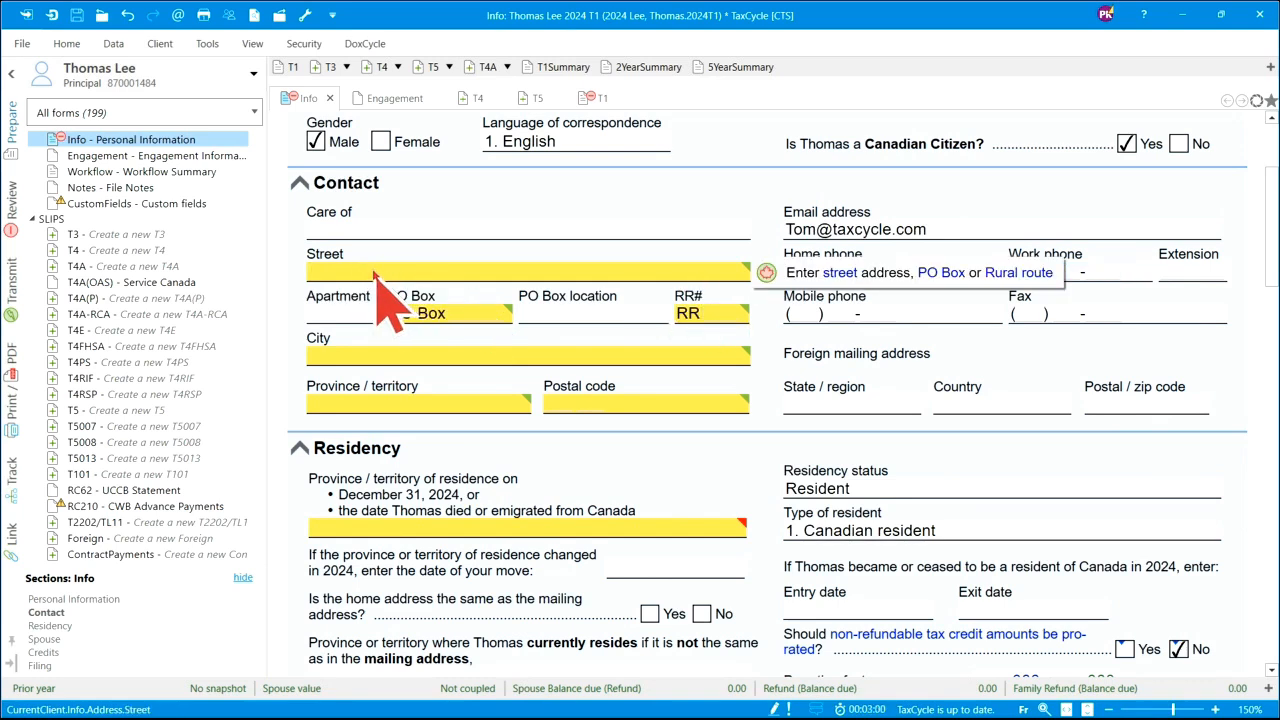
pyautogui.click(365, 355)
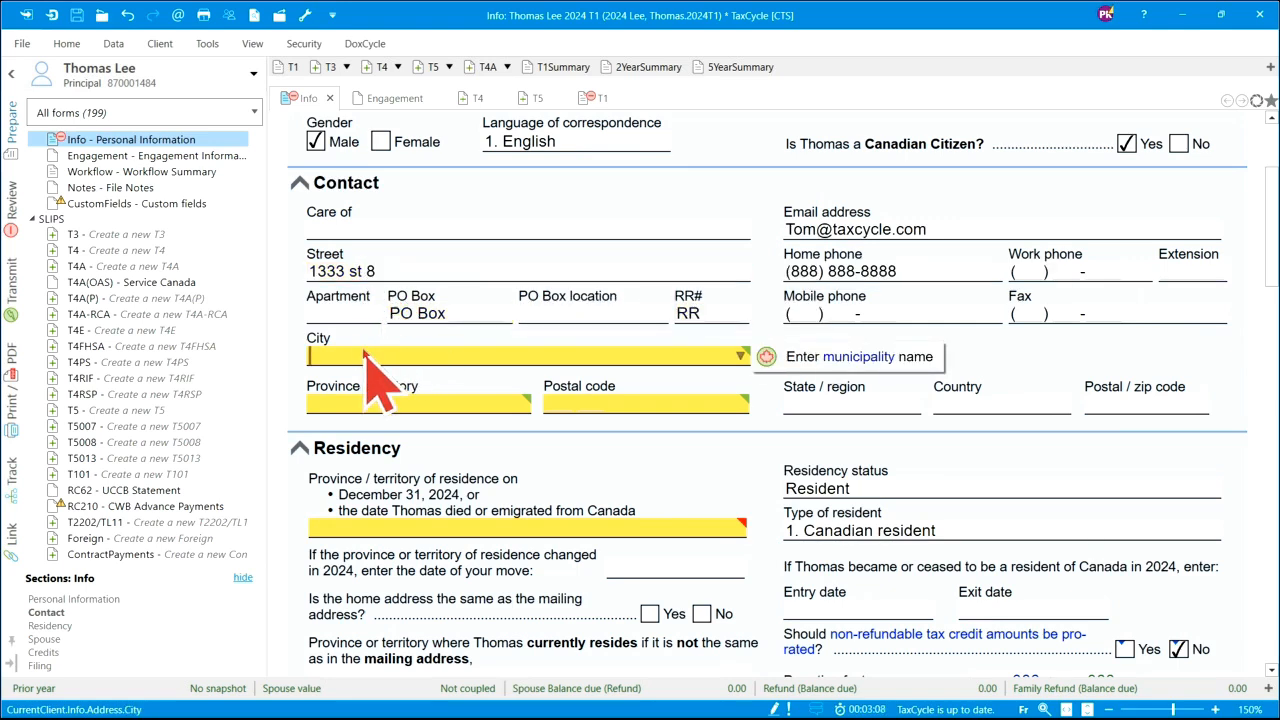
pyautogui.write('Ca')
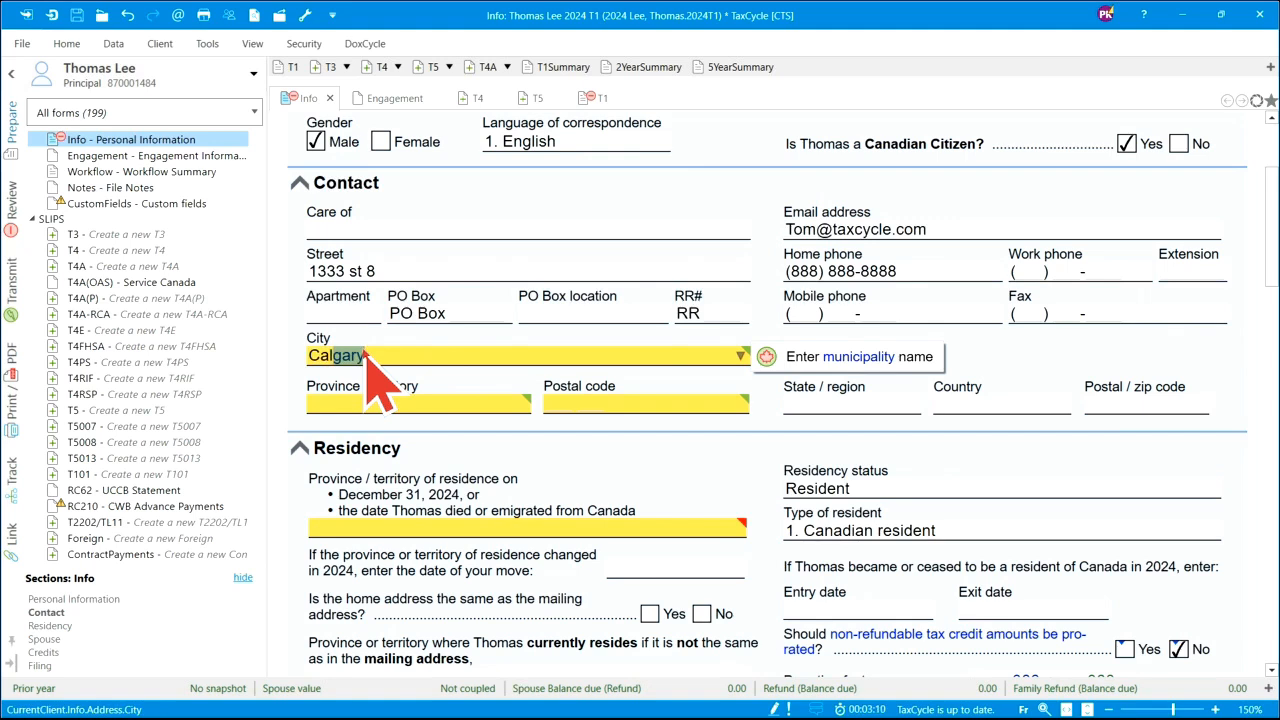
pyautogui.write('lgary')
pyautogui.click(360, 403)
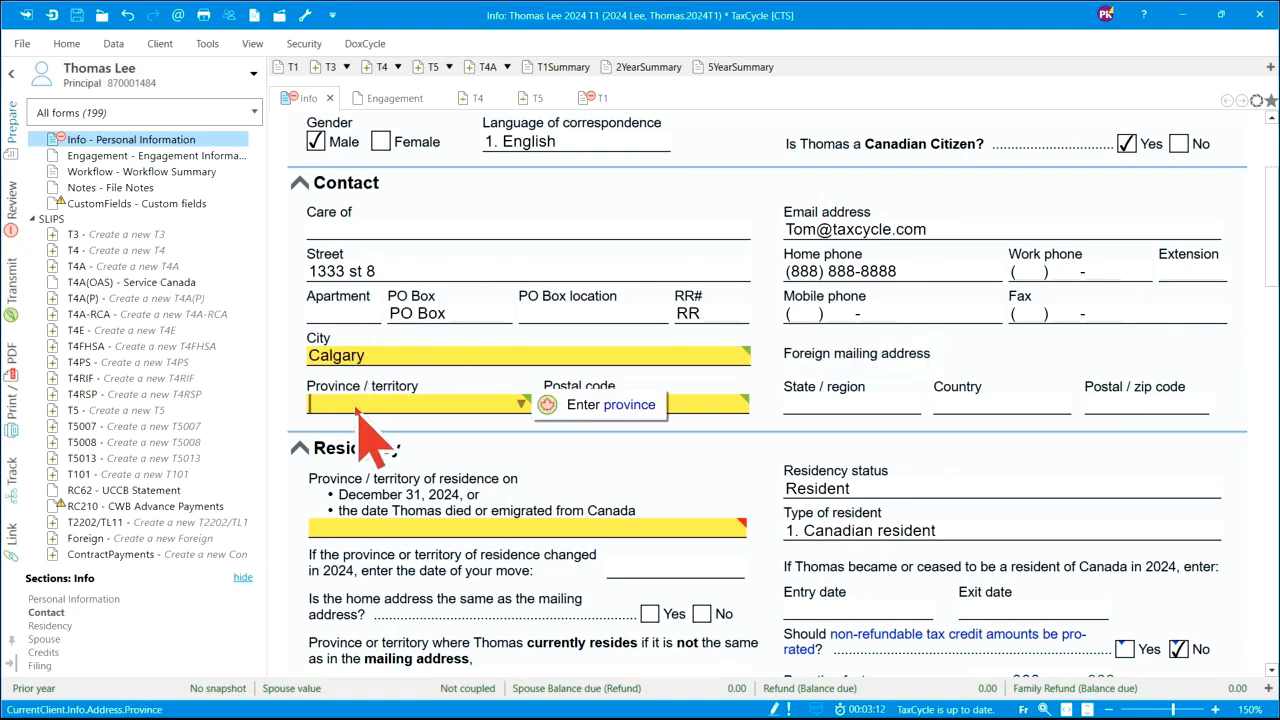
pyautogui.write('AB')
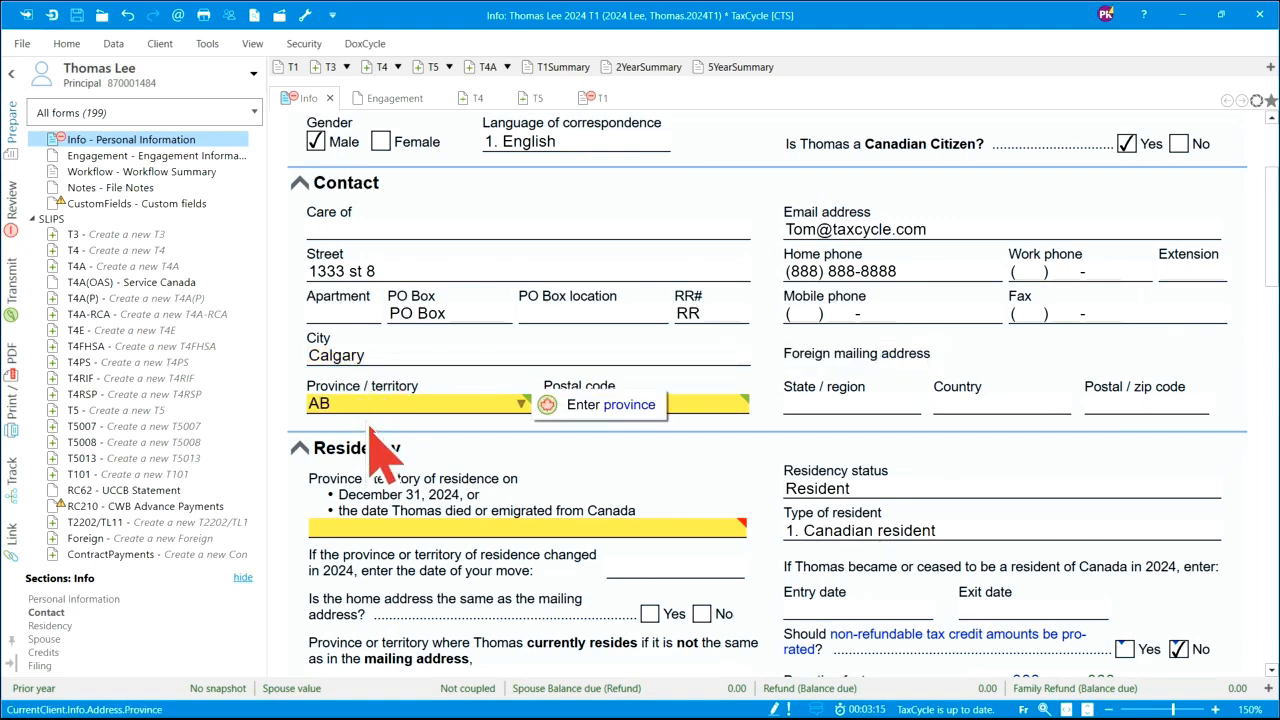
pyautogui.press('Tab')
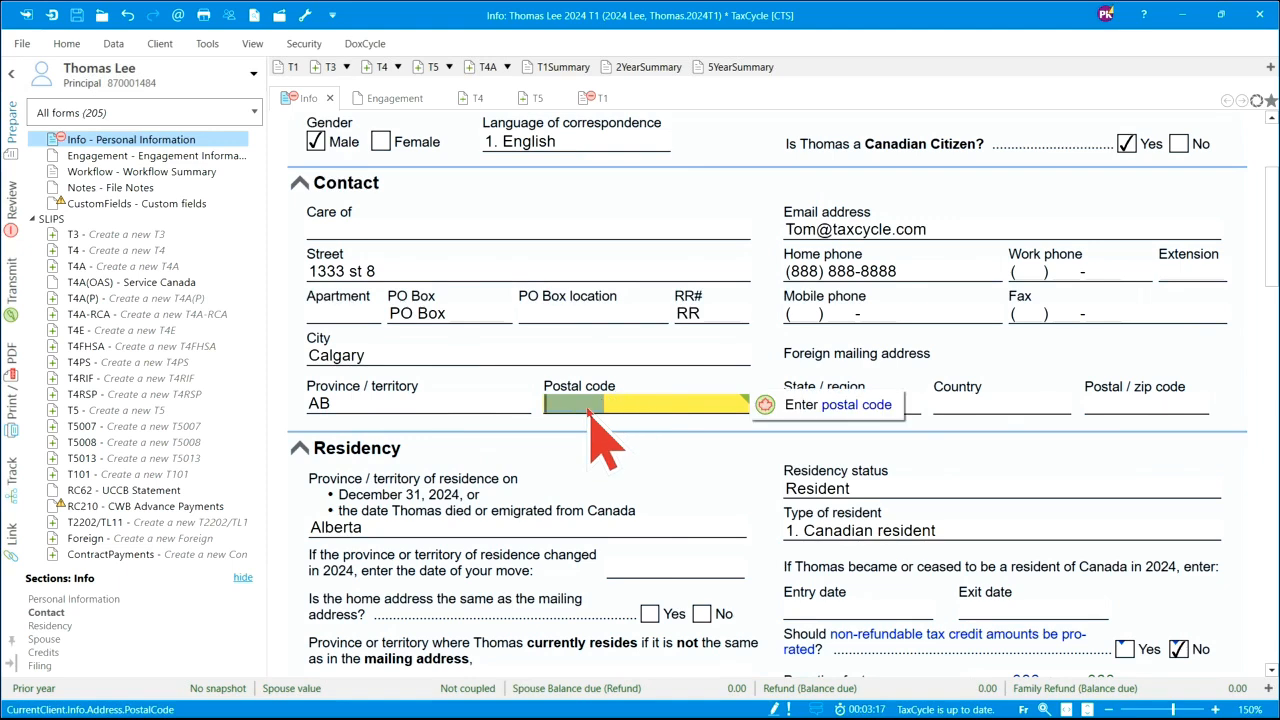
pyautogui.write('T2B 1R2')
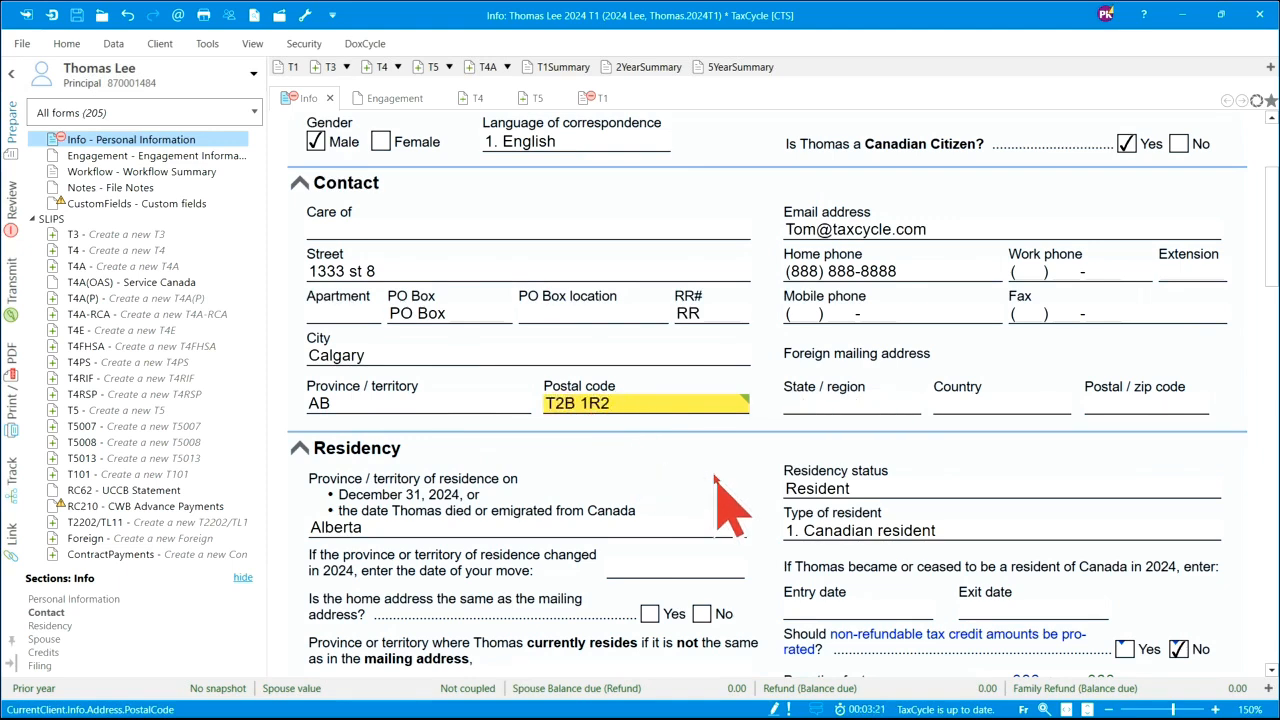
pyautogui.press('Tab')
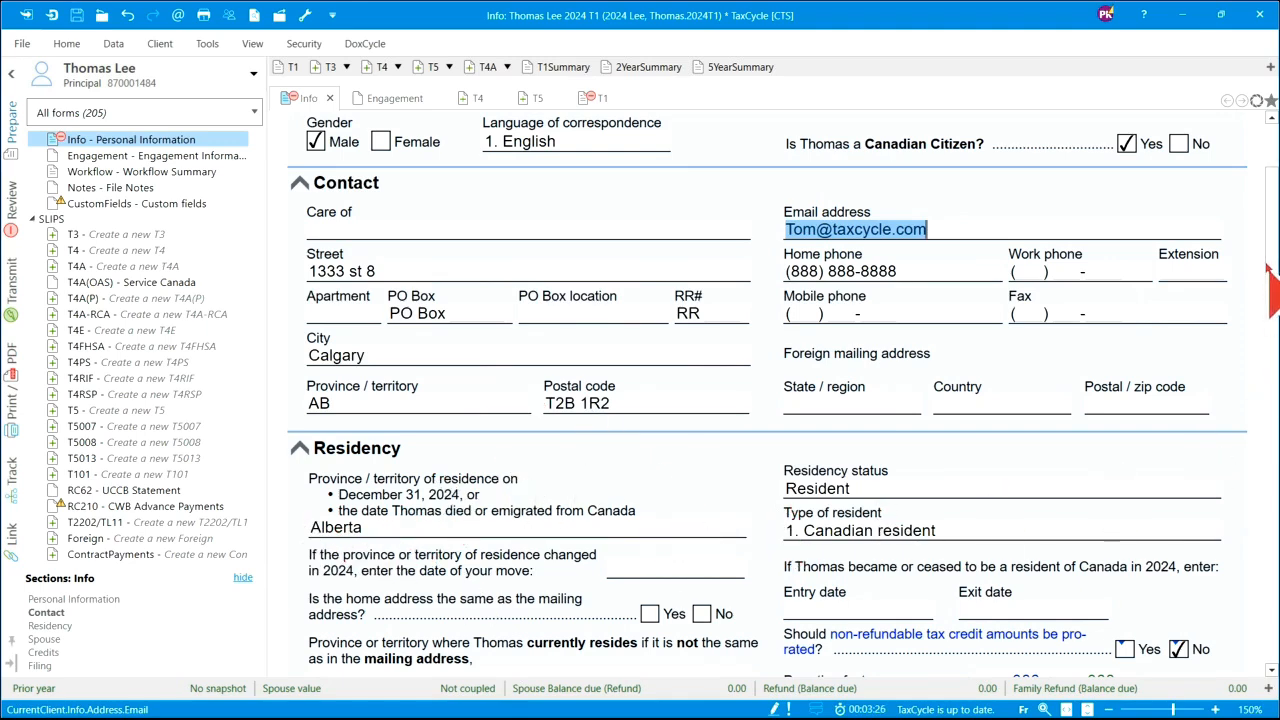
pyautogui.scroll(-3, 1273, 262)
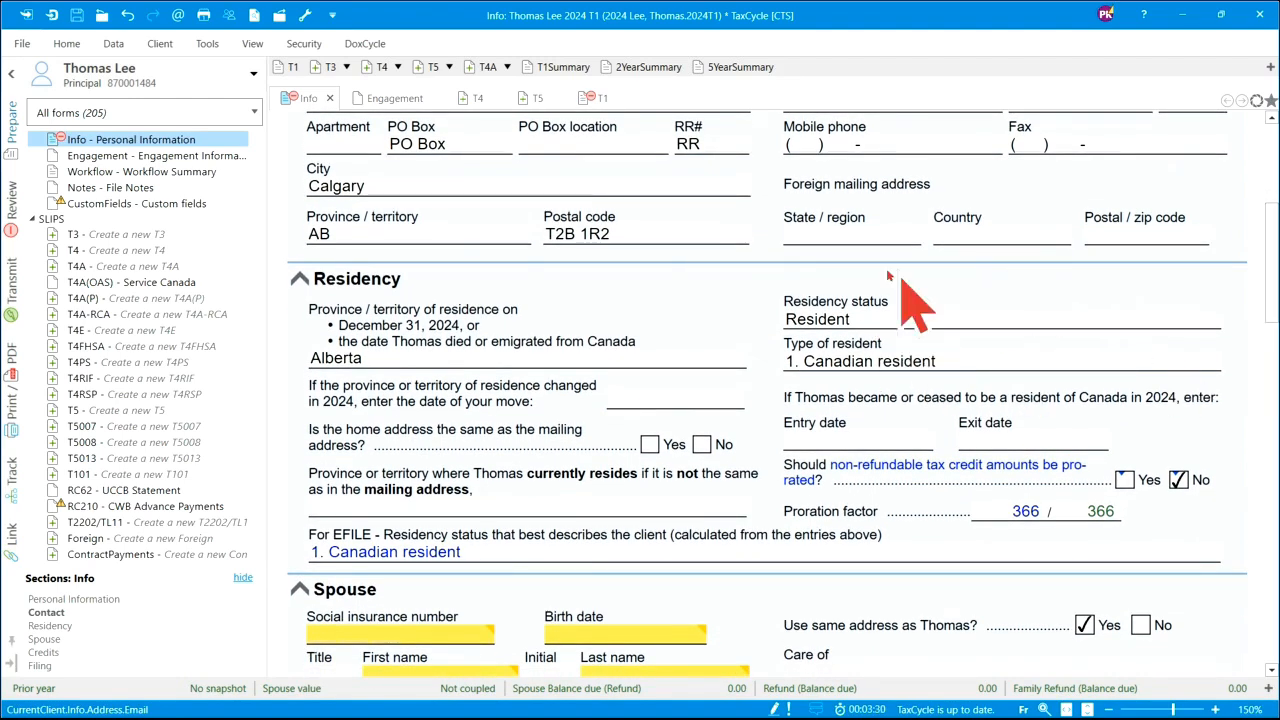
pyautogui.click(1210, 320)
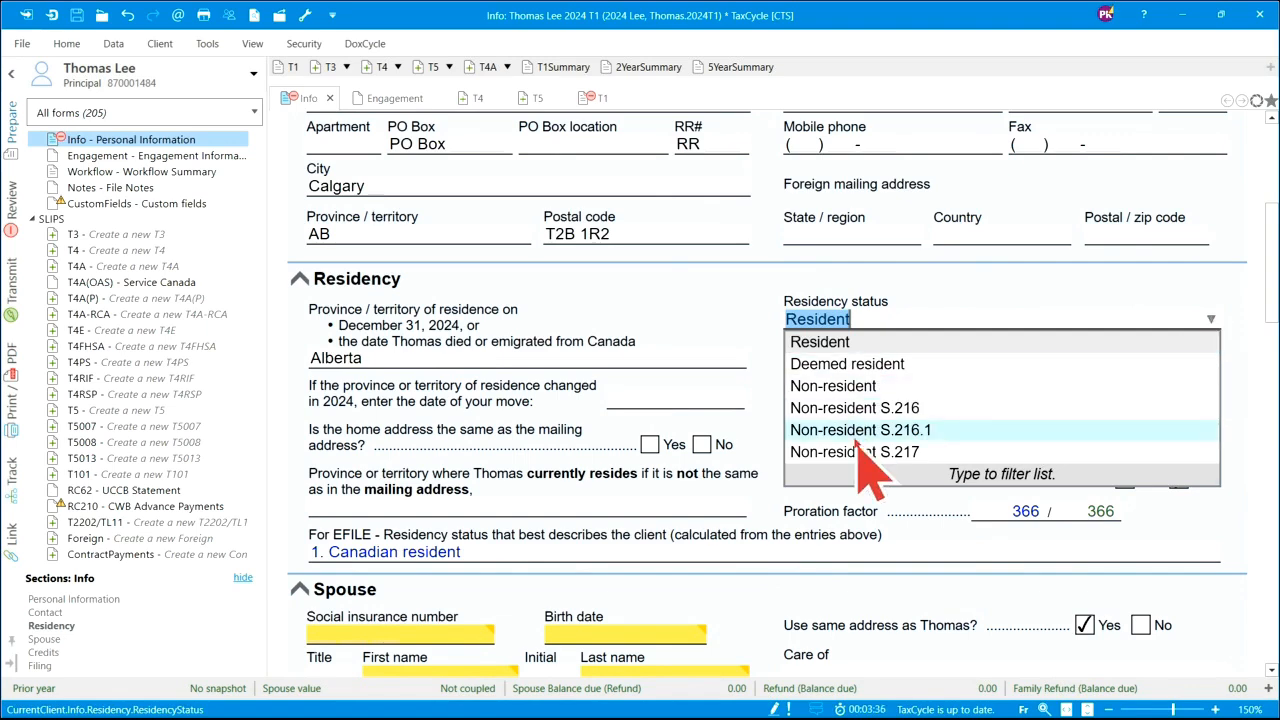
pyautogui.click(754, 384)
pyautogui.scroll(-3, 990, 472)
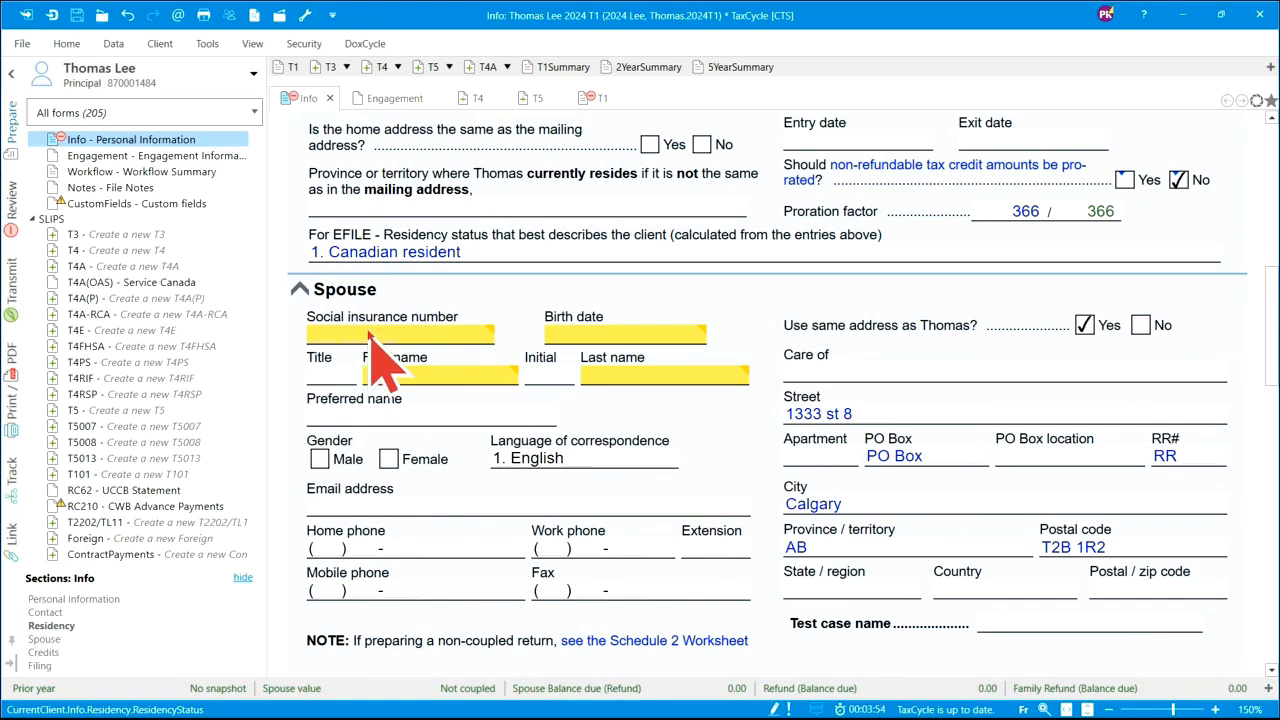
pyautogui.write('87')
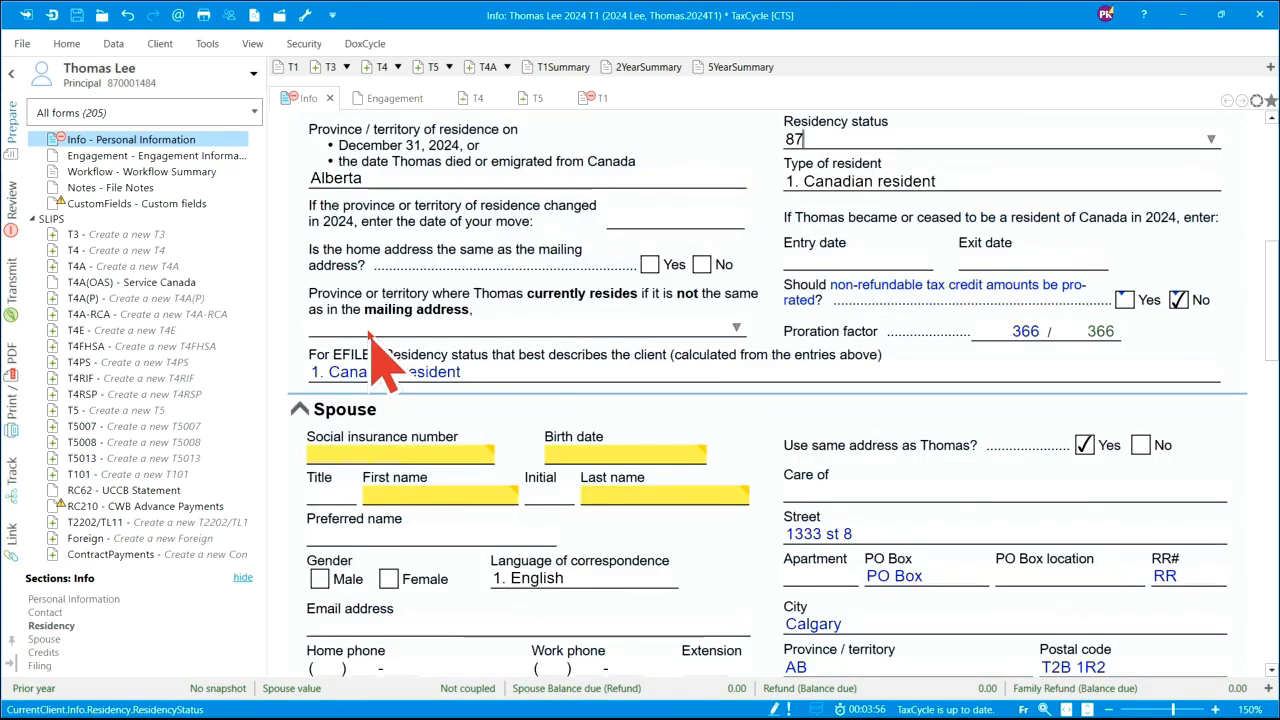
pyautogui.write('0001')
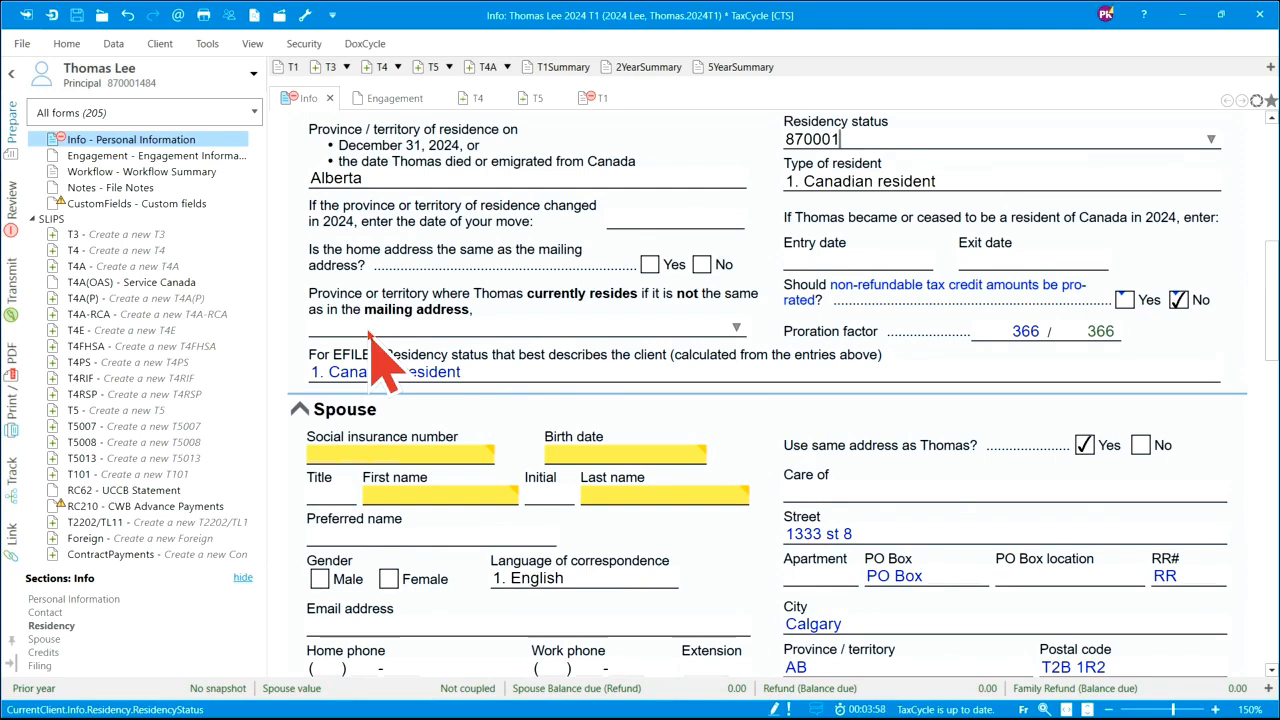
pyautogui.press('BackSpace')
pyautogui.press('BackSpace')
pyautogui.press('BackSpace')
pyautogui.press('BackSpace')
pyautogui.press('BackSpace')
pyautogui.press('BackSpace')
pyautogui.click(1211, 139)
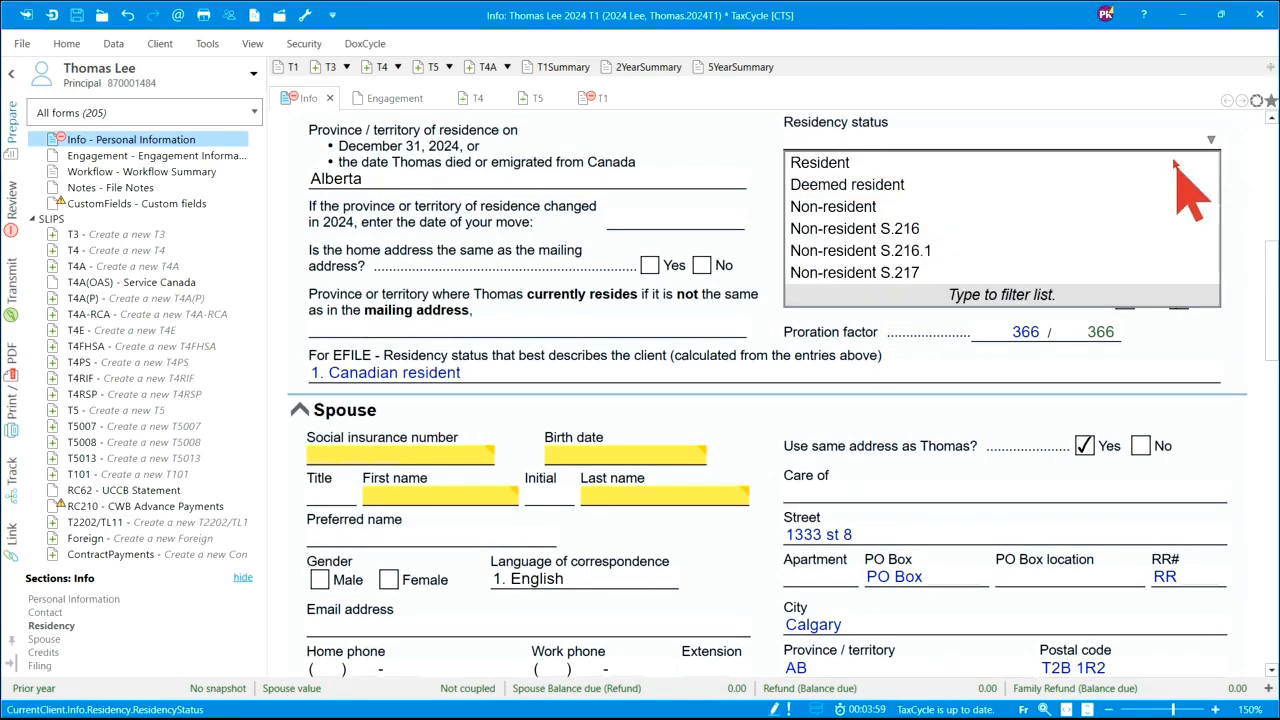
pyautogui.click(850, 163)
pyautogui.click(350, 455)
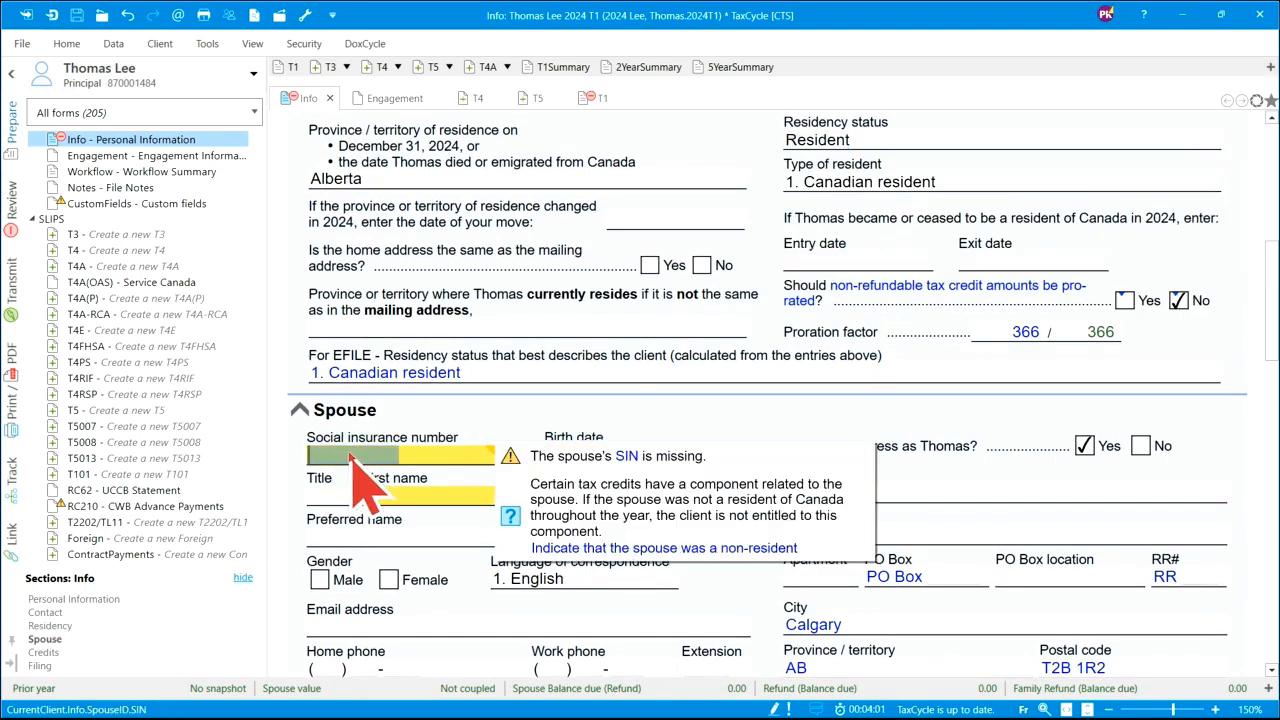
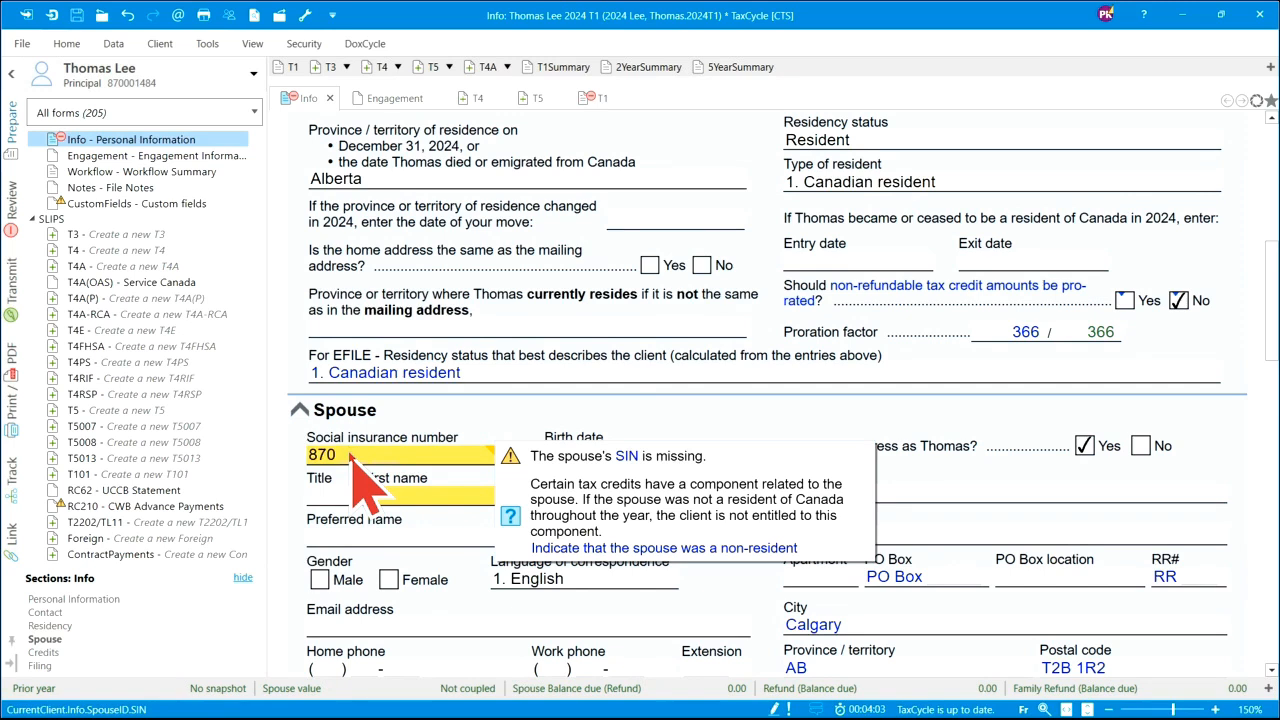
# - Enter the spouse's SIN, birth date 1973/01/01 and names, mark her Female, and check her carried-over address
pyautogui.press('Tab')
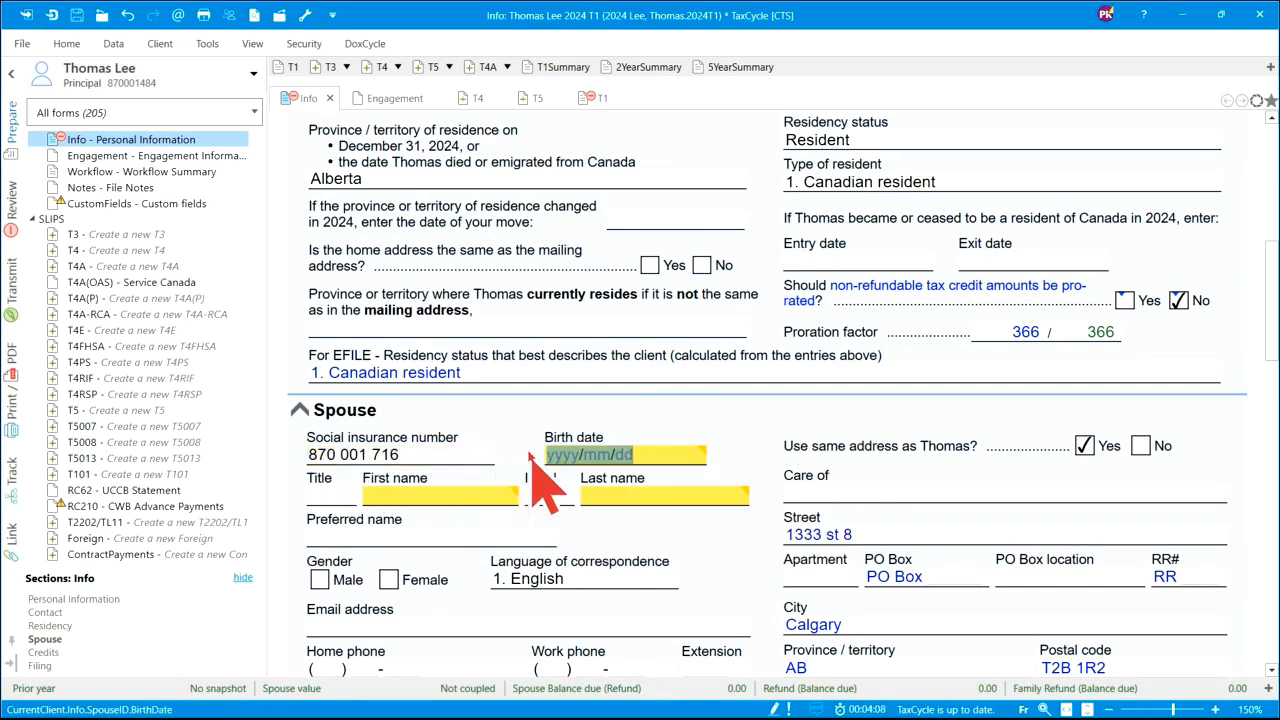
pyautogui.write('197')
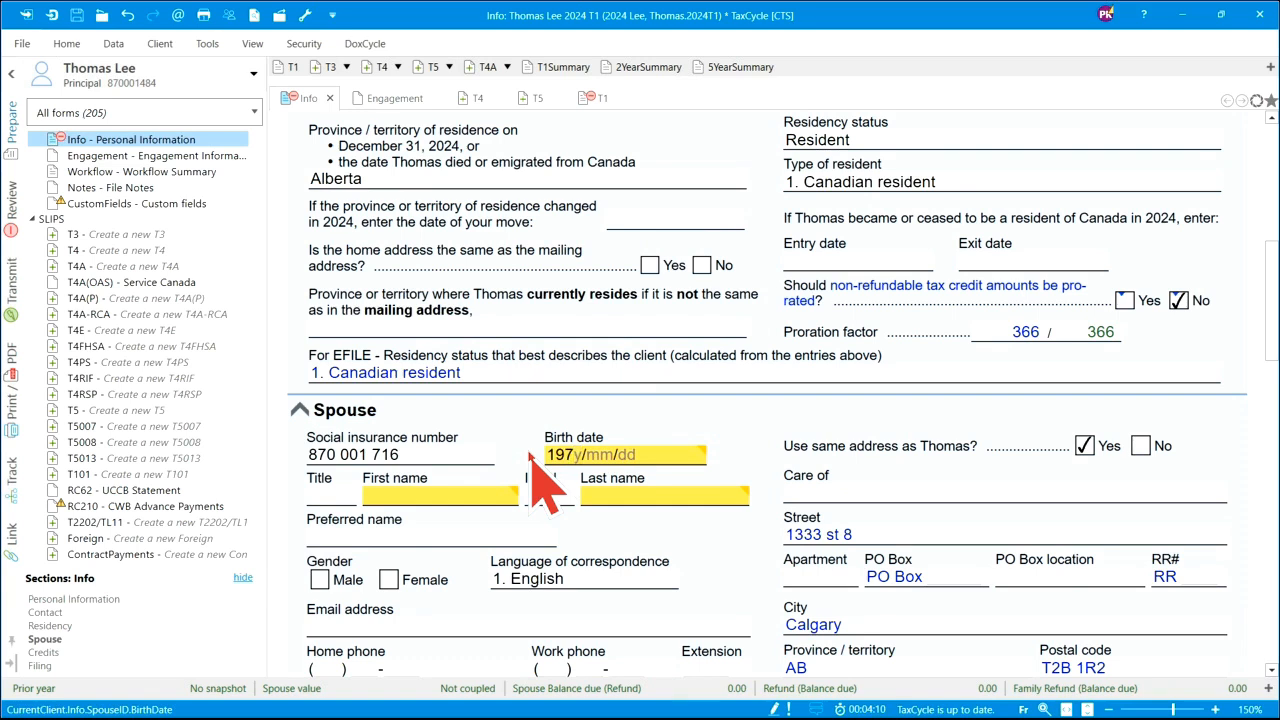
pyautogui.write('3/01/01')
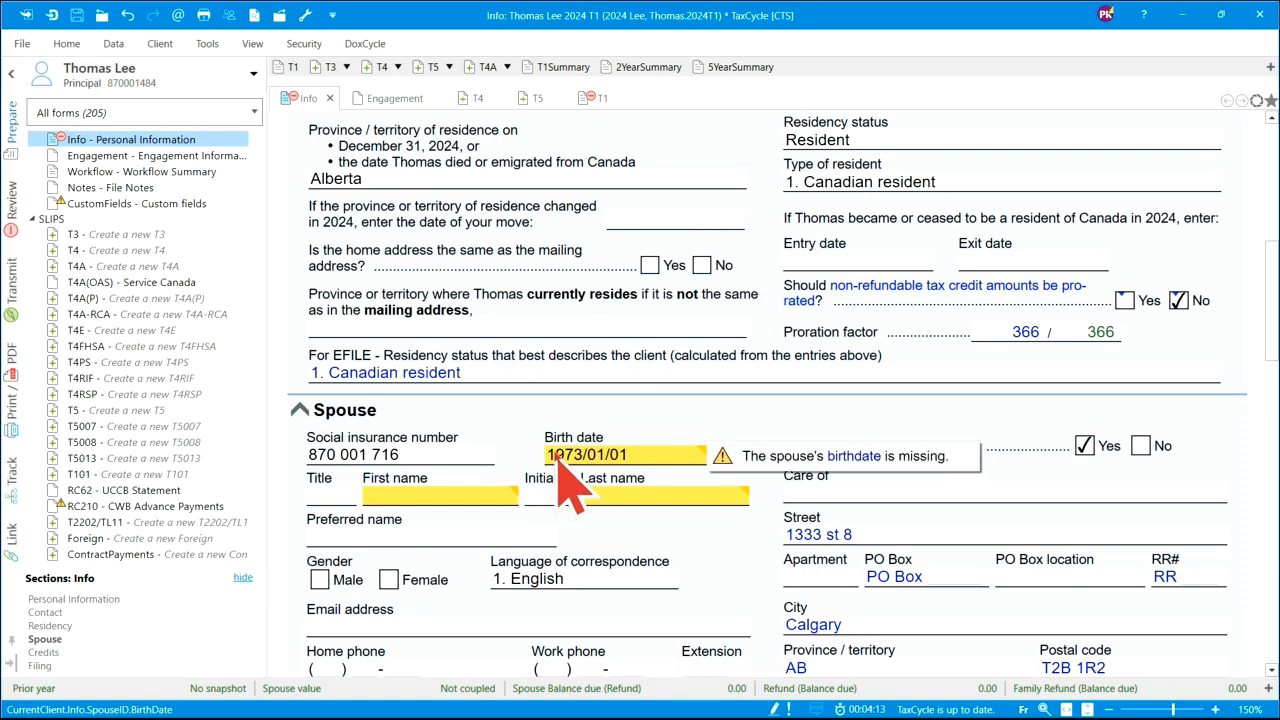
pyautogui.click(391, 497)
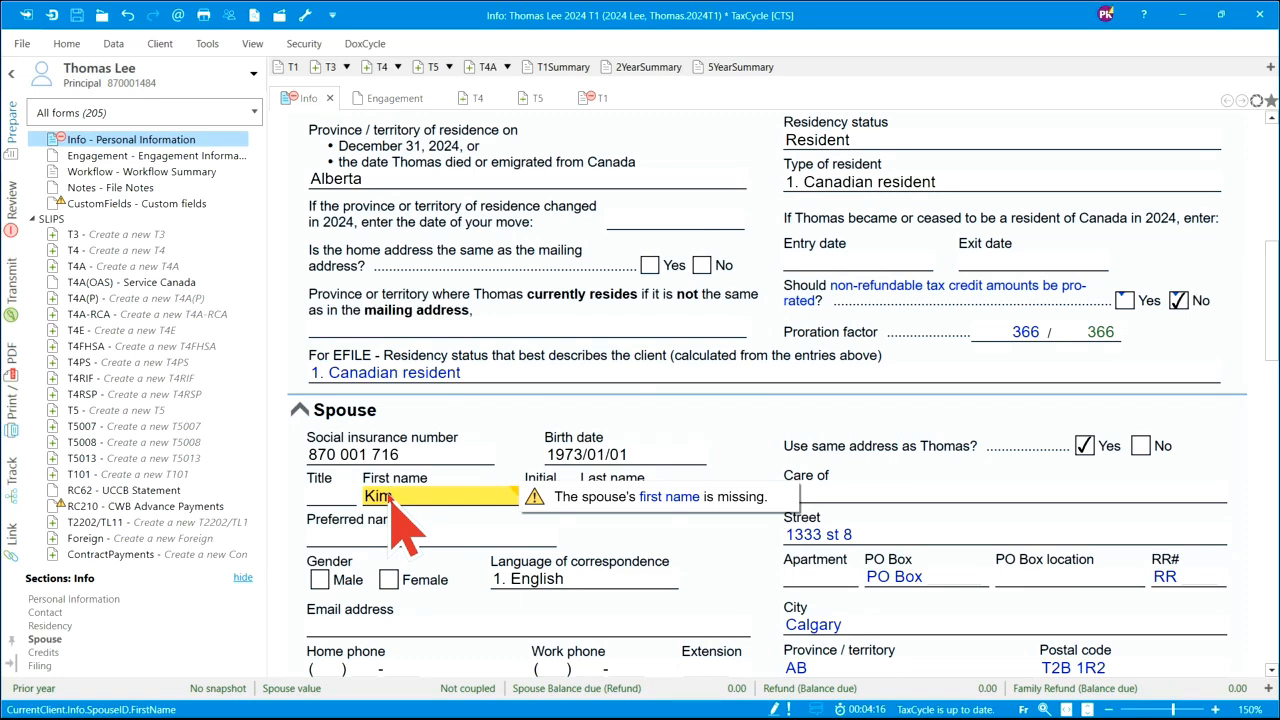
pyautogui.press('Tab')
pyautogui.write('Lee')
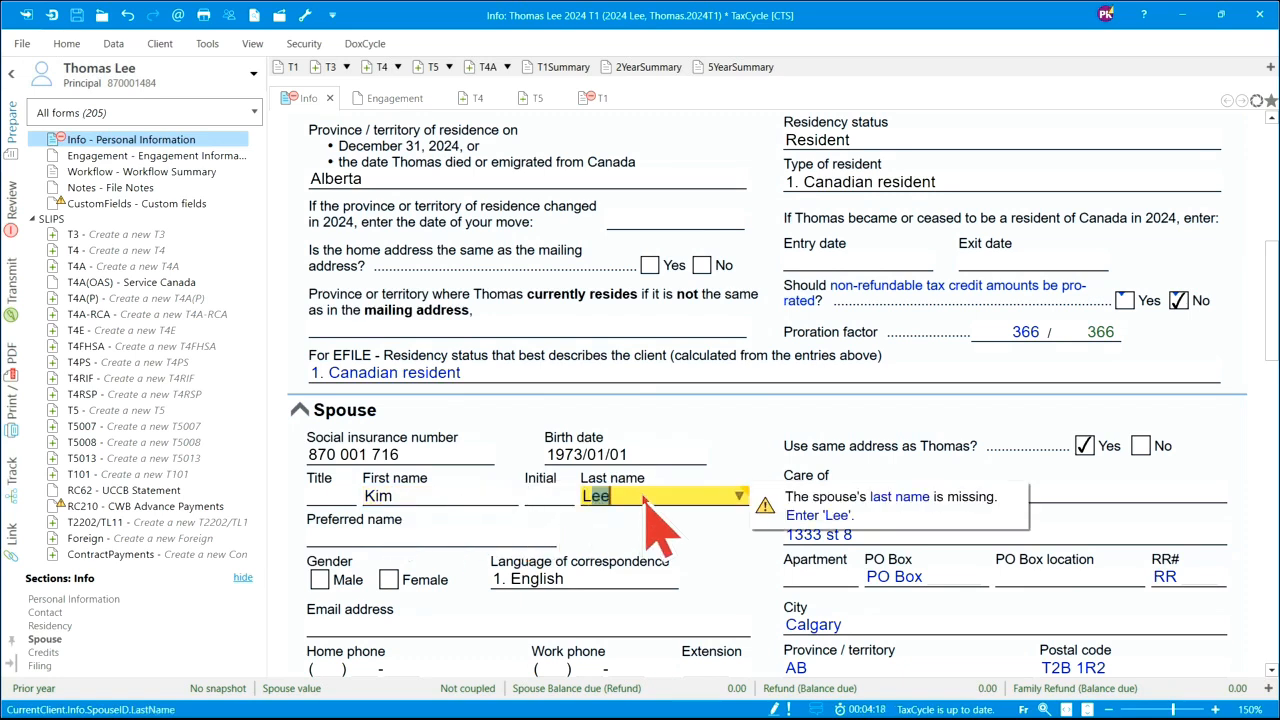
pyautogui.write('ee')
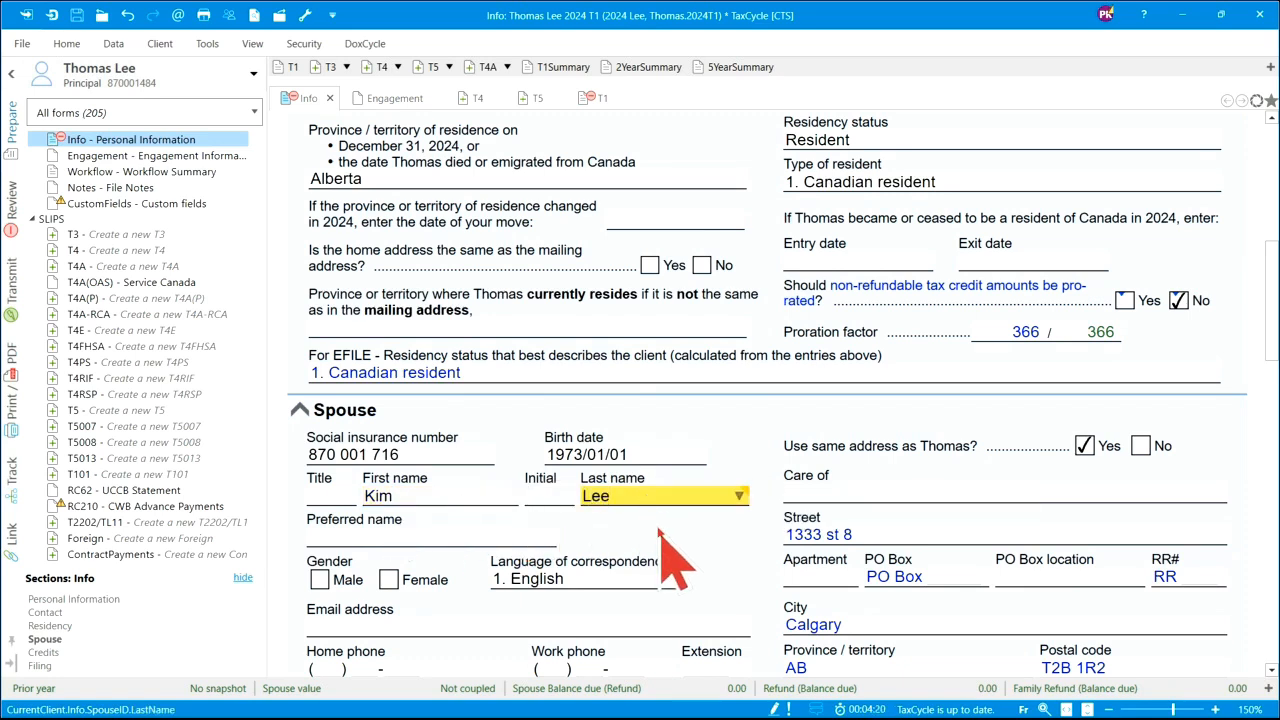
pyautogui.press('Tab')
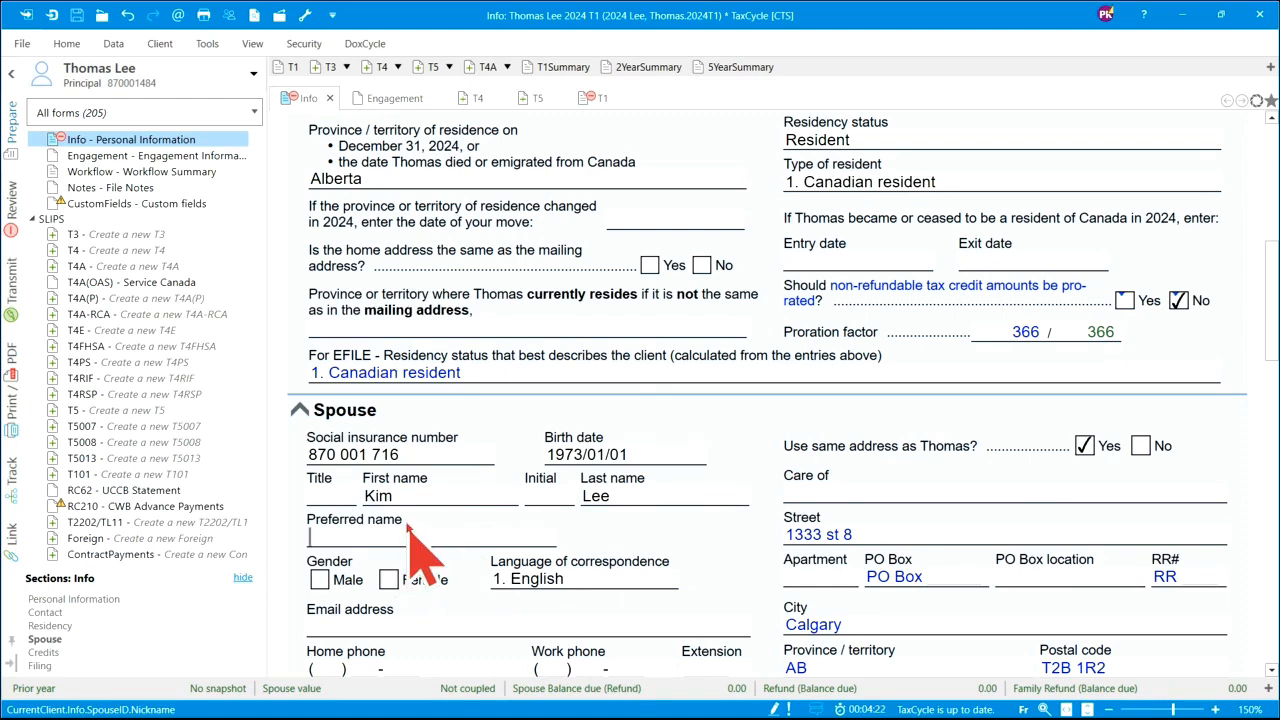
pyautogui.click(388, 580)
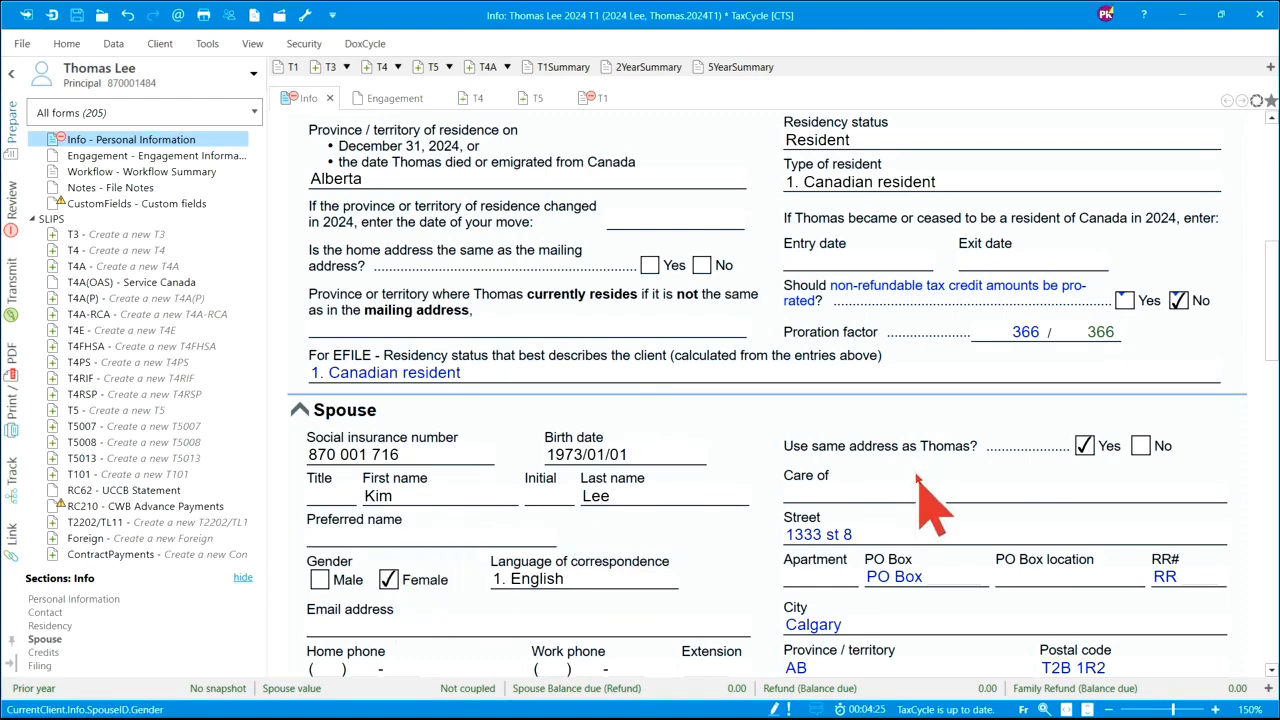
pyautogui.scroll(-2, 922, 483)
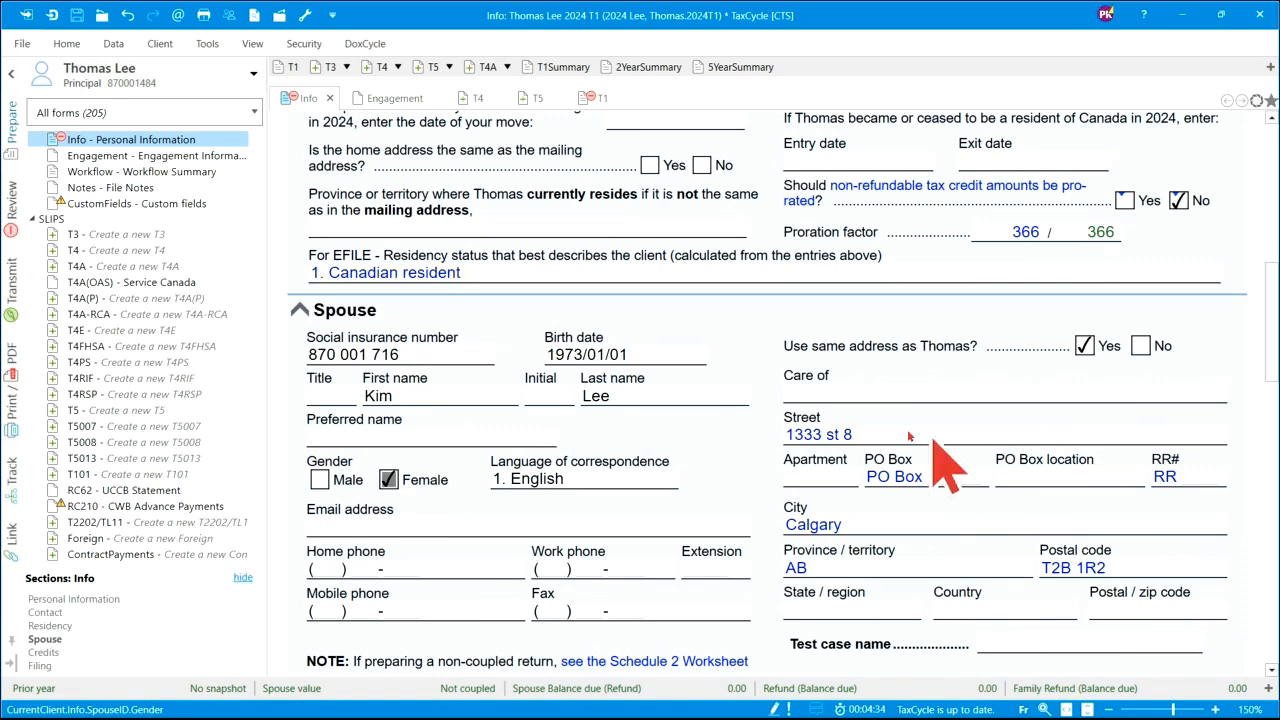
pyautogui.click(852, 434)
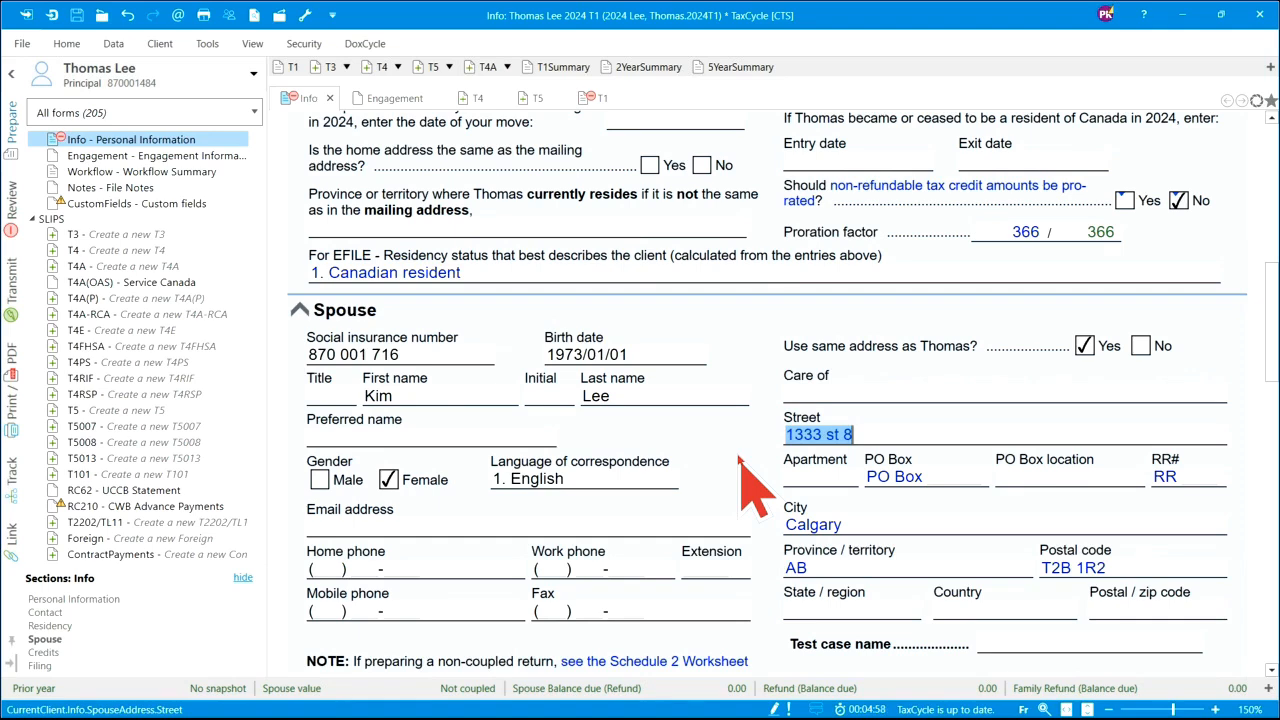
pyautogui.scroll(-5, 740, 458)
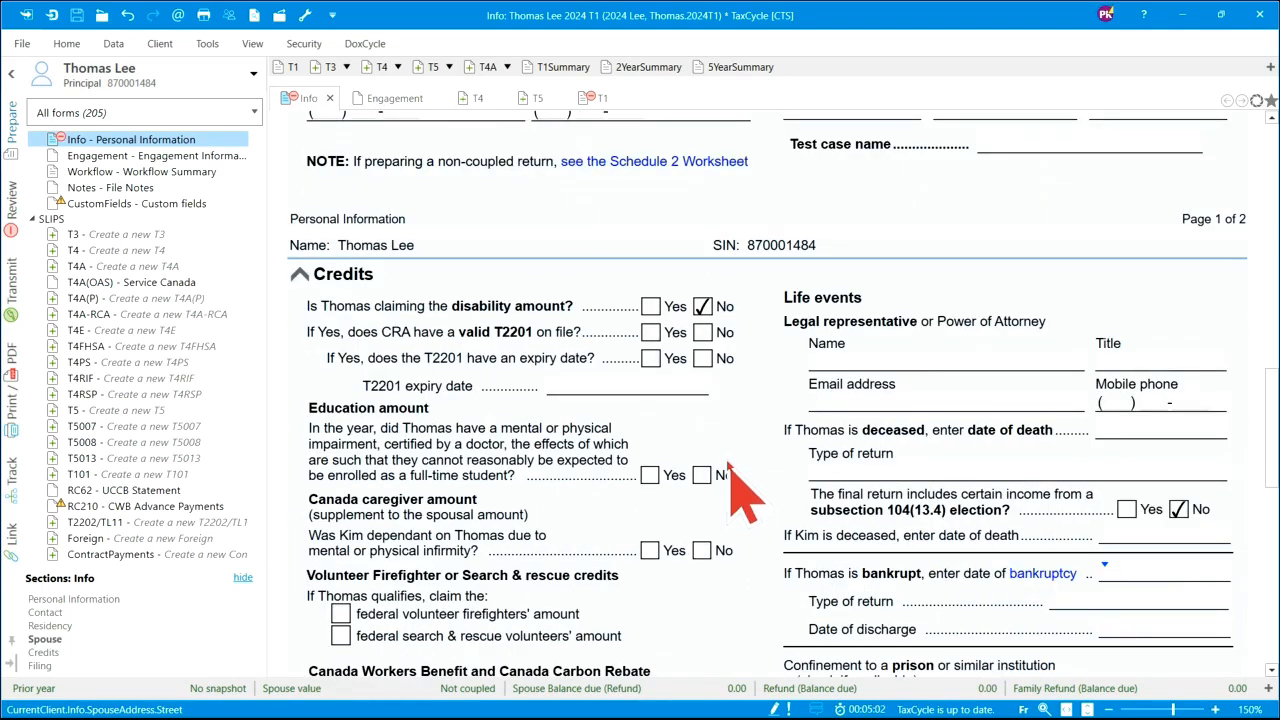
pyautogui.scroll(-1, 740, 495)
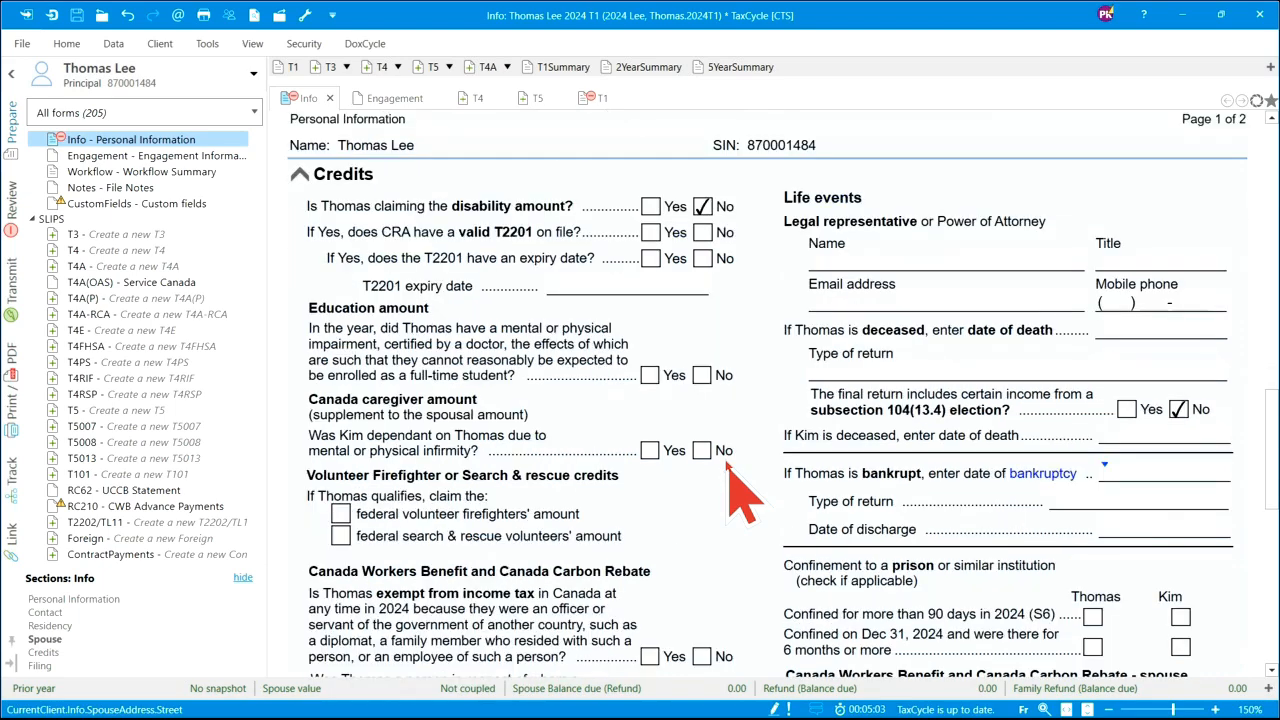
pyautogui.scroll(-3, 728, 464)
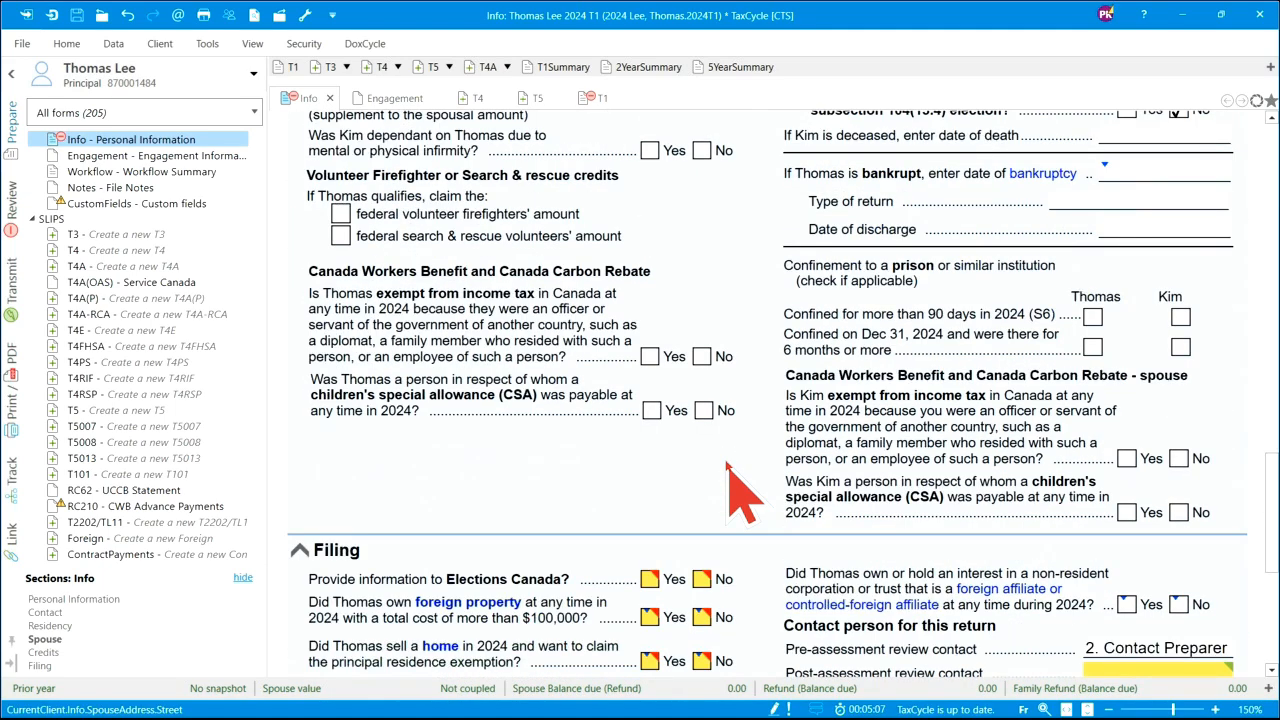
pyautogui.scroll(-2, 727, 464)
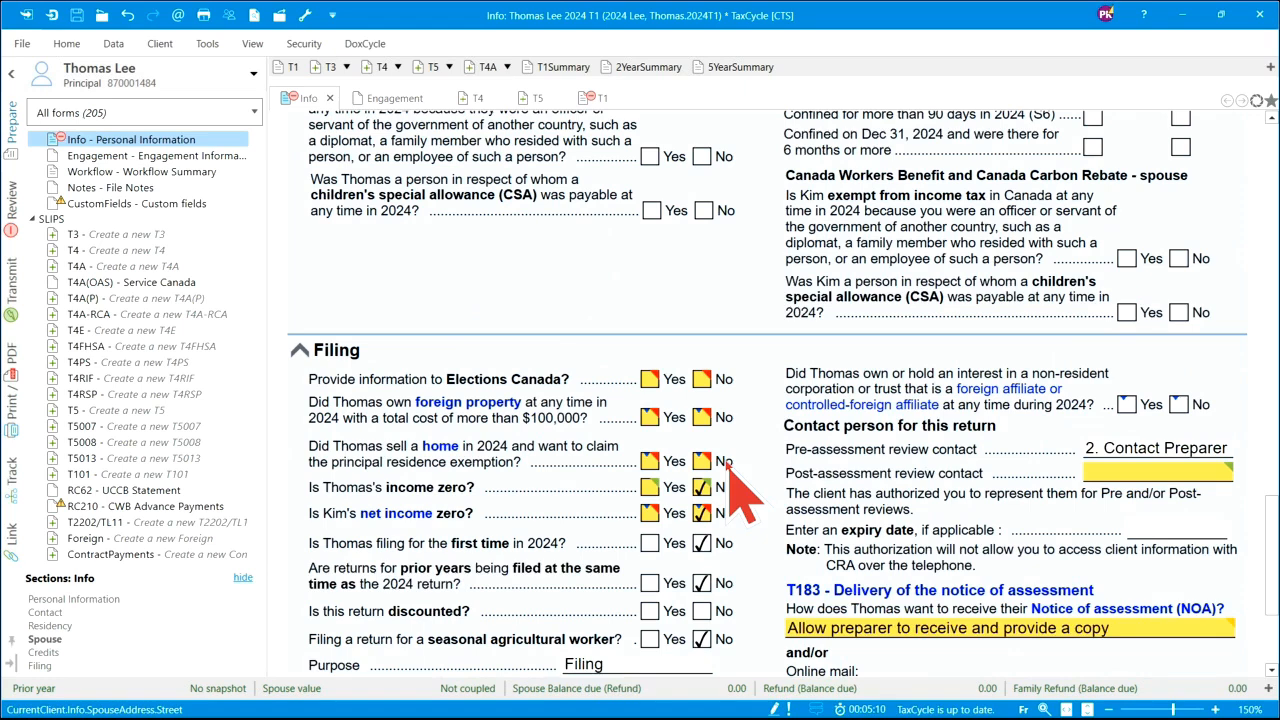
pyautogui.scroll(-1, 736, 447)
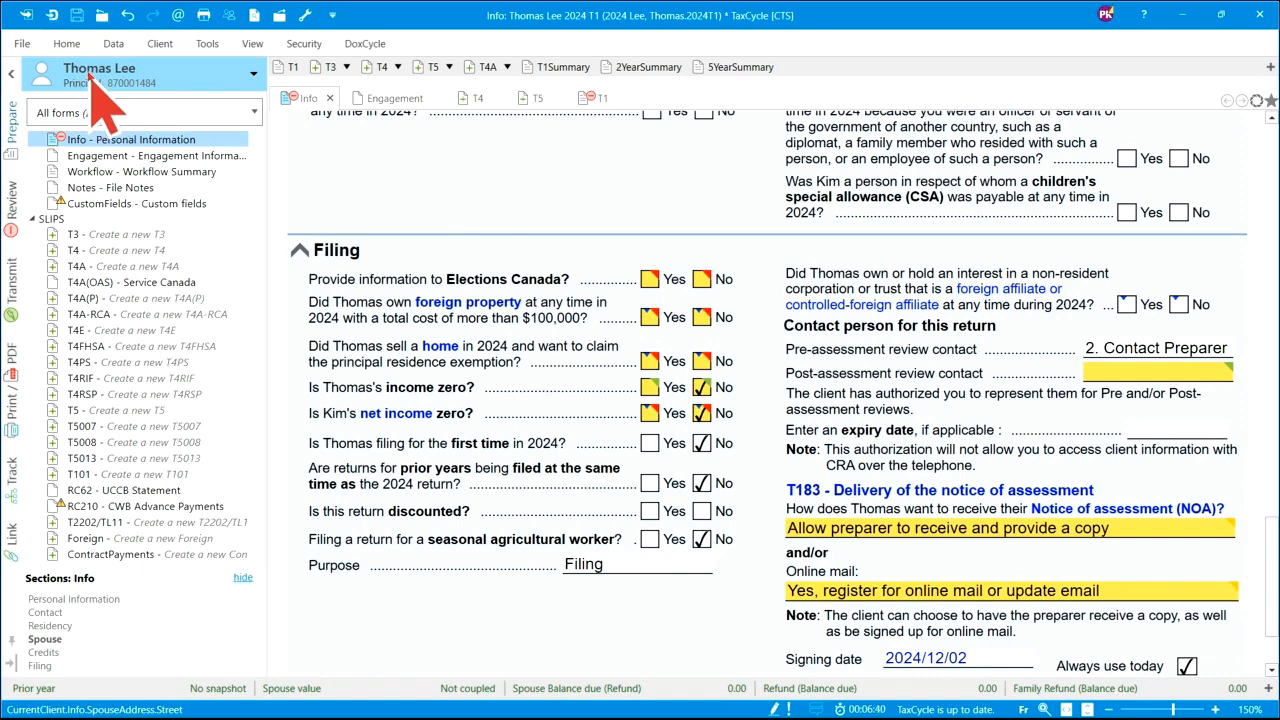
# - Choose the spouse from the Taxpayer list to add her to the taxpayer's file
pyautogui.click(254, 76)
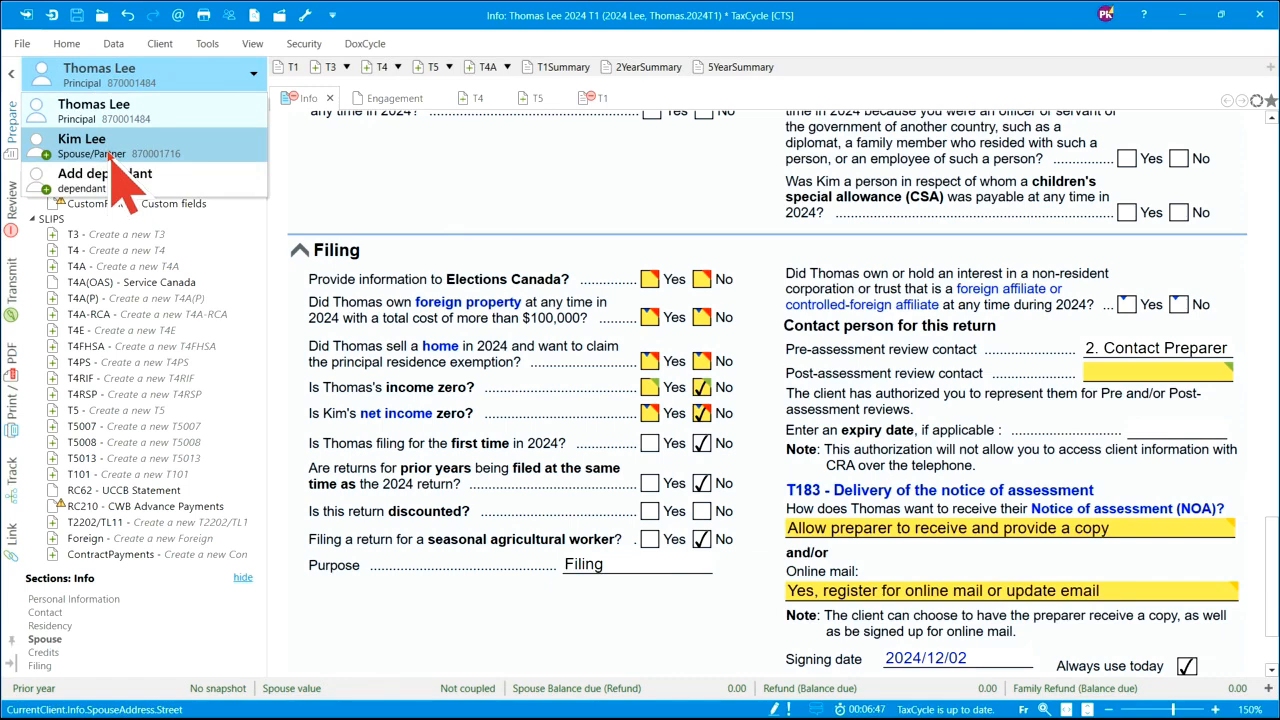
pyautogui.click(334, 172)
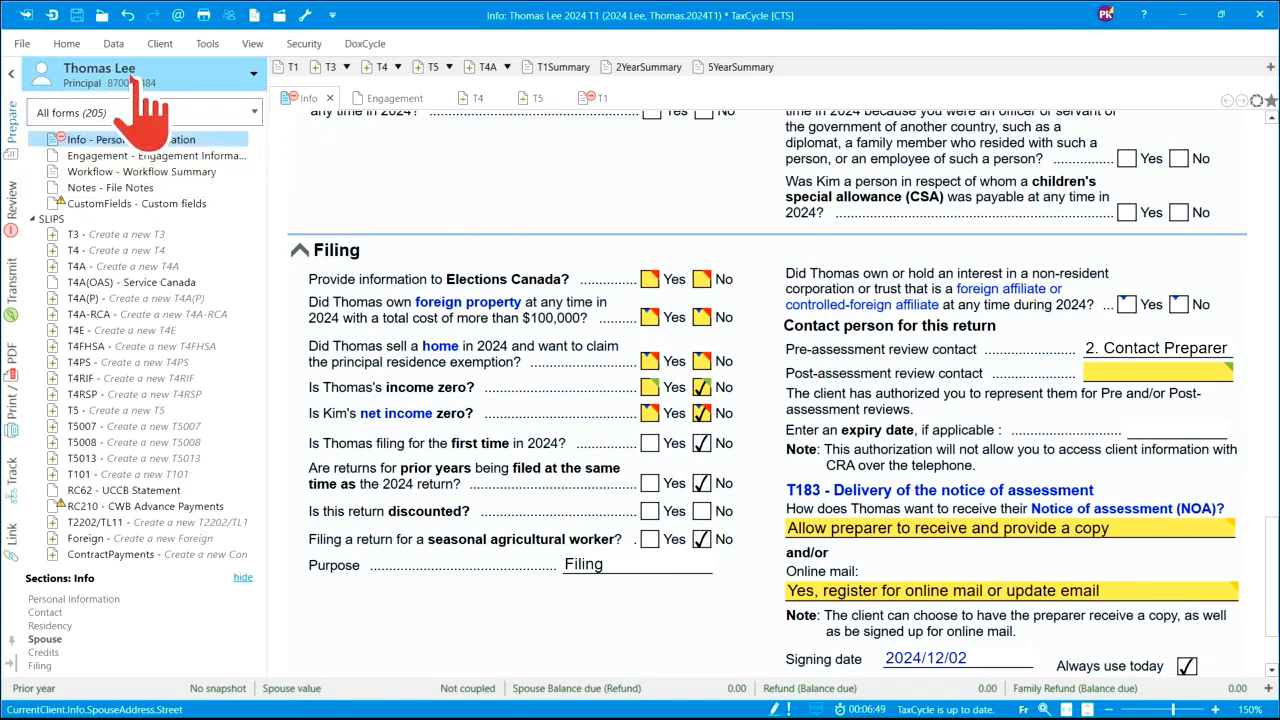
pyautogui.click(67, 44)
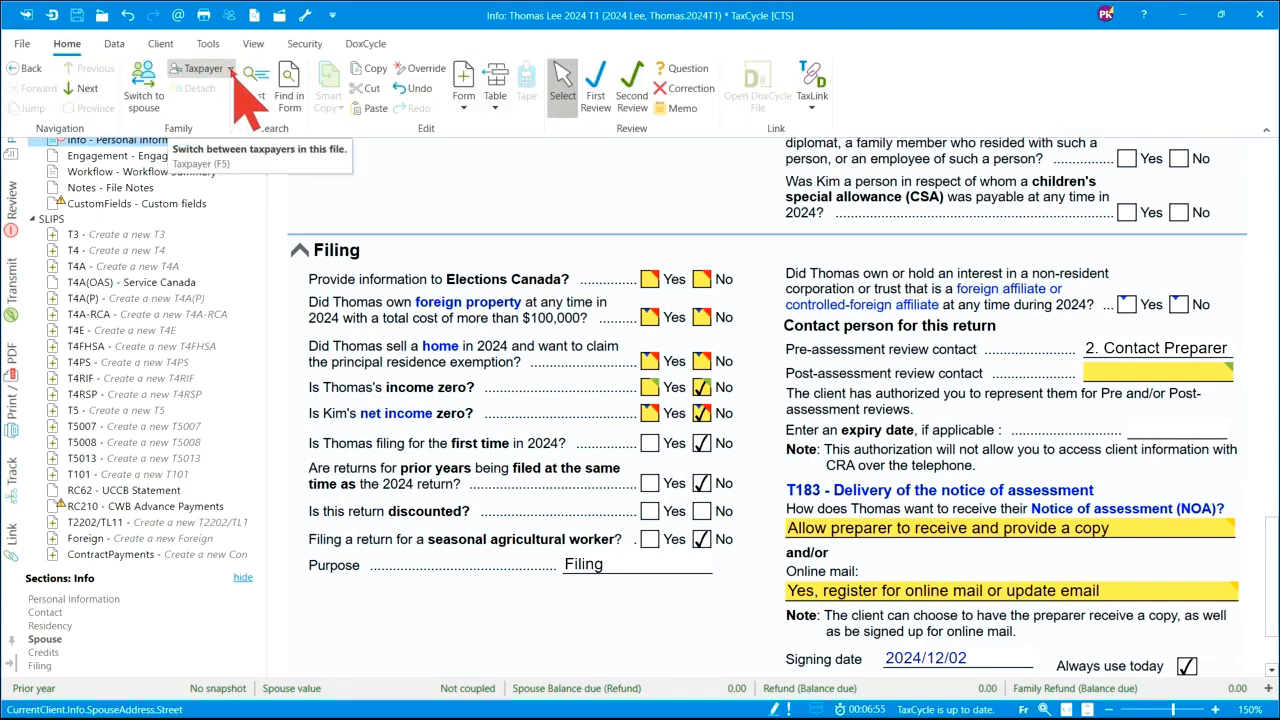
pyautogui.click(230, 72)
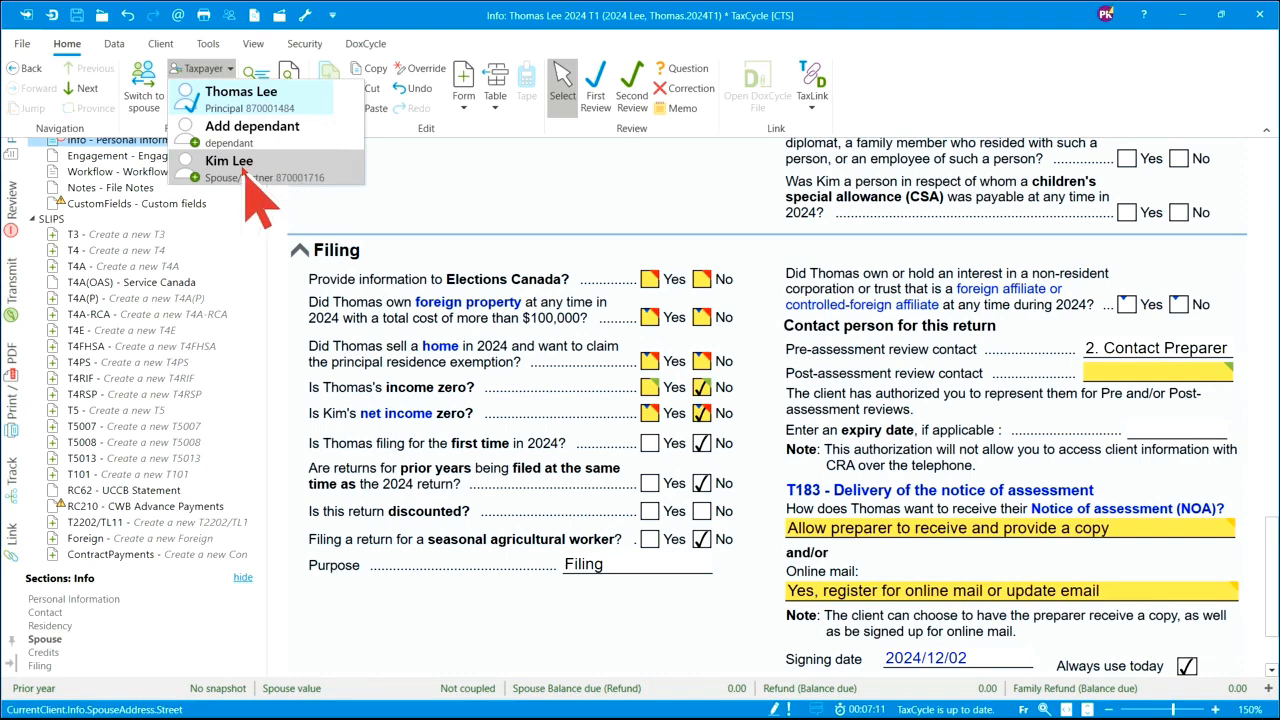
pyautogui.click(240, 168)
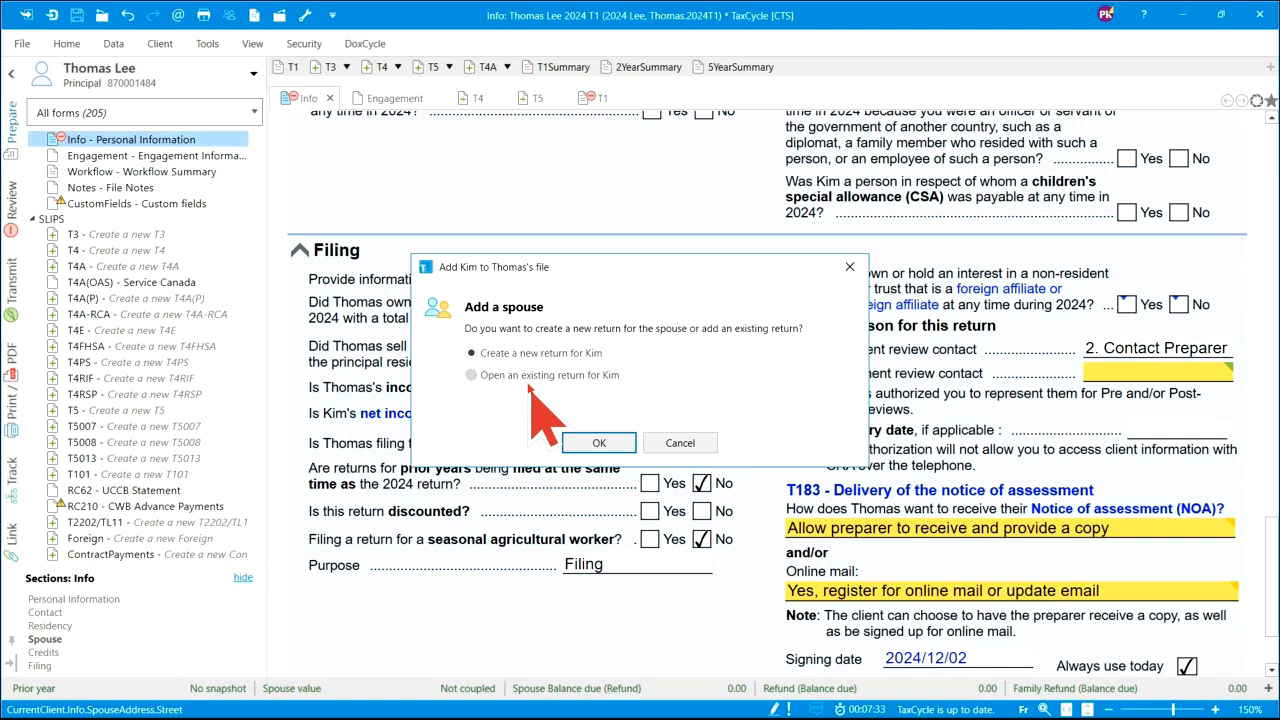
# - Choose to create a new return for the spouse and confirm
pyautogui.click(471, 375)
pyautogui.click(472, 354)
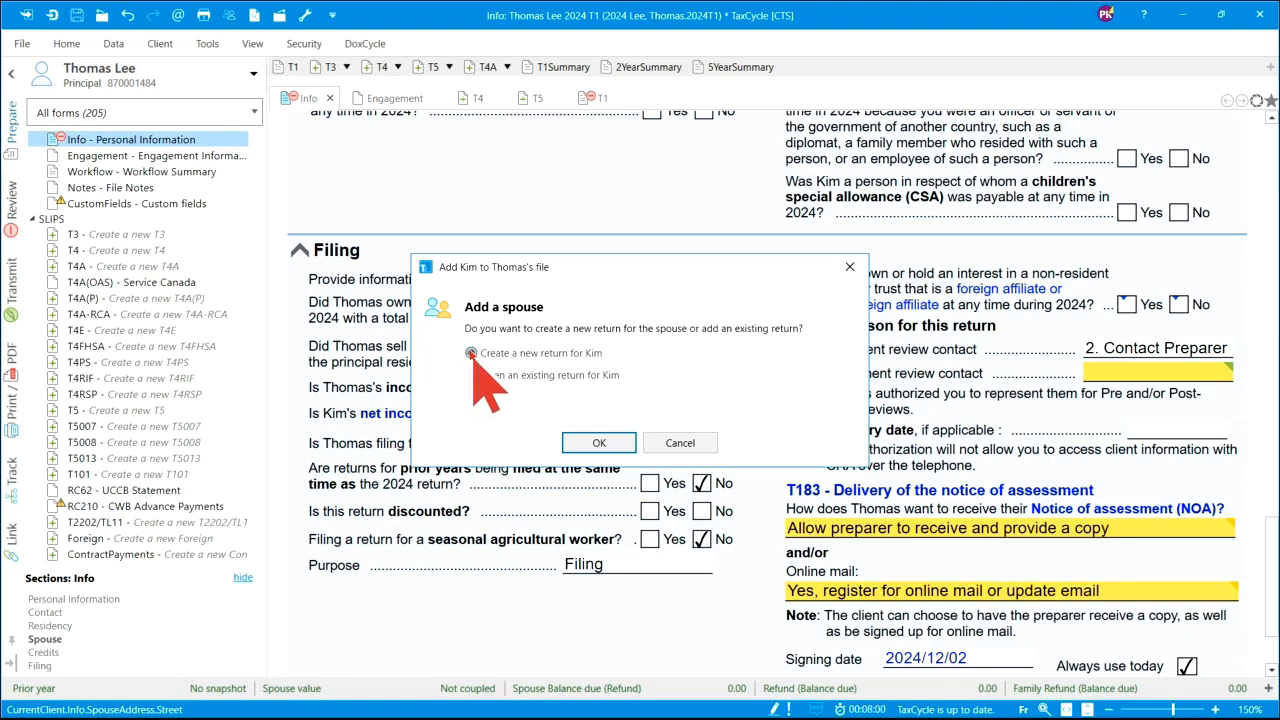
pyautogui.click(600, 443)
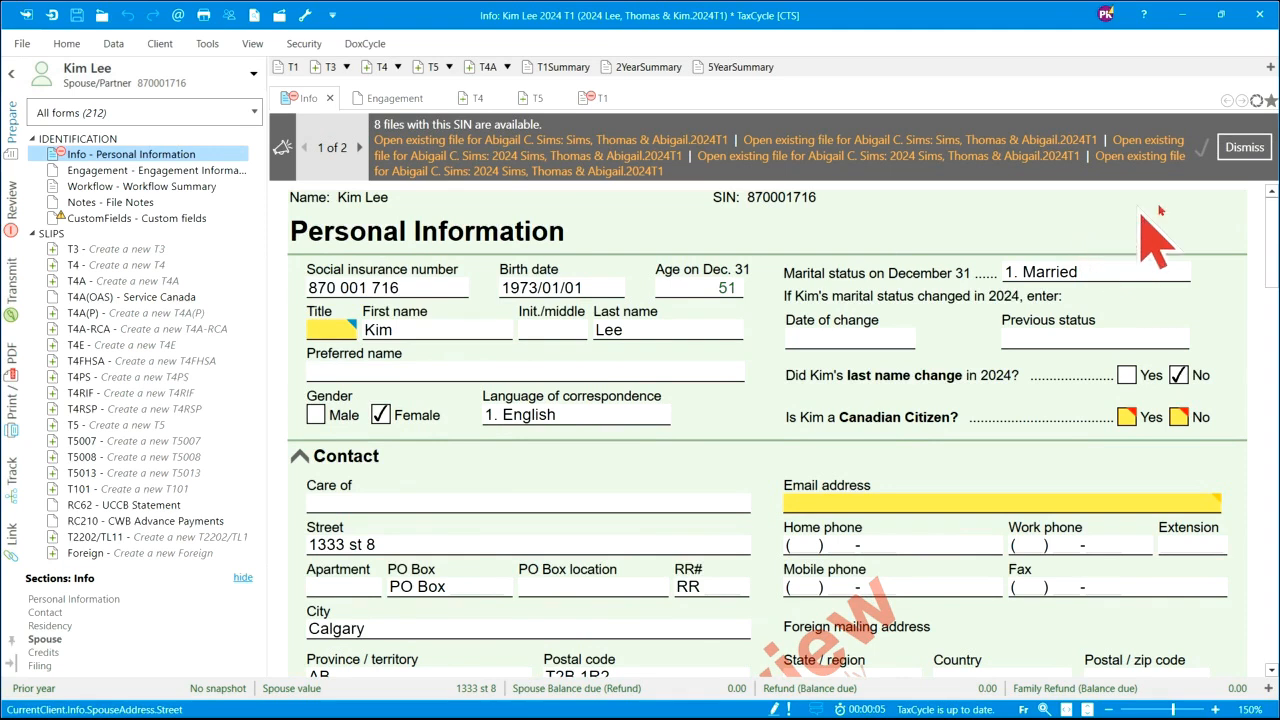
# - Dismiss both SIN file notifications, then use F5 to switch to the taxpayer's return and back
pyautogui.click(1246, 150)
pyautogui.click(1248, 160)
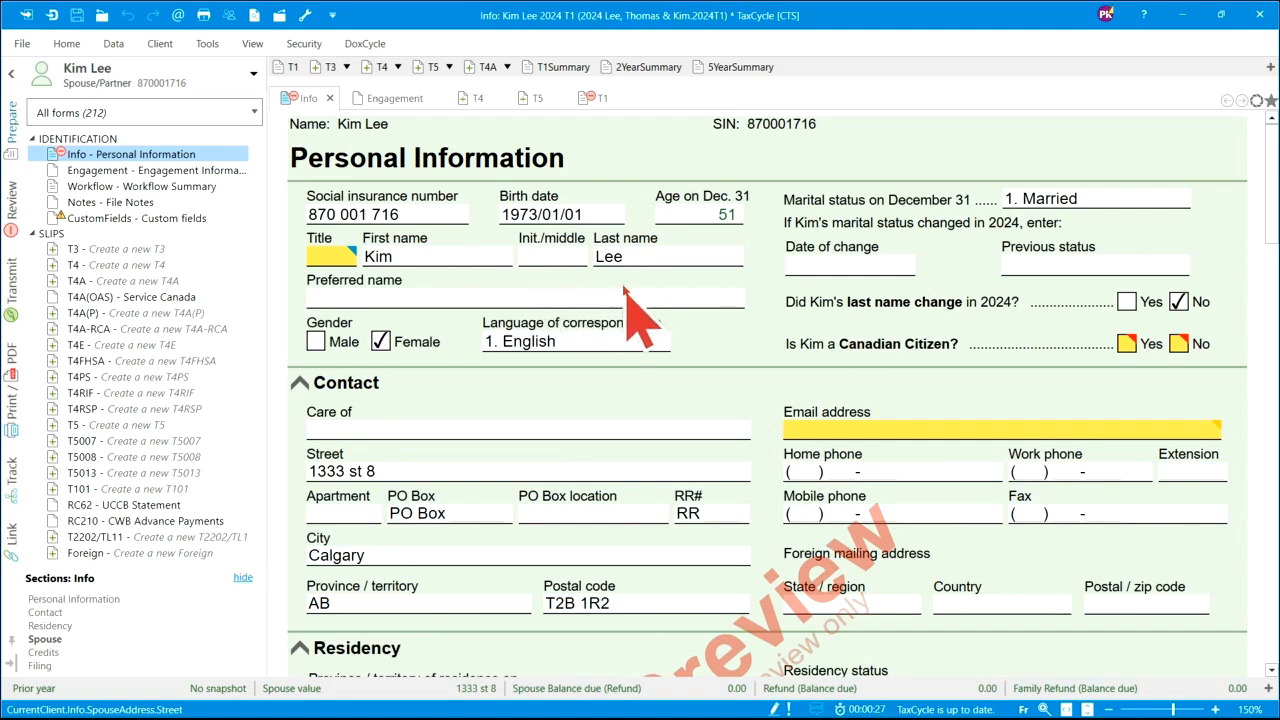
pyautogui.press('F5')
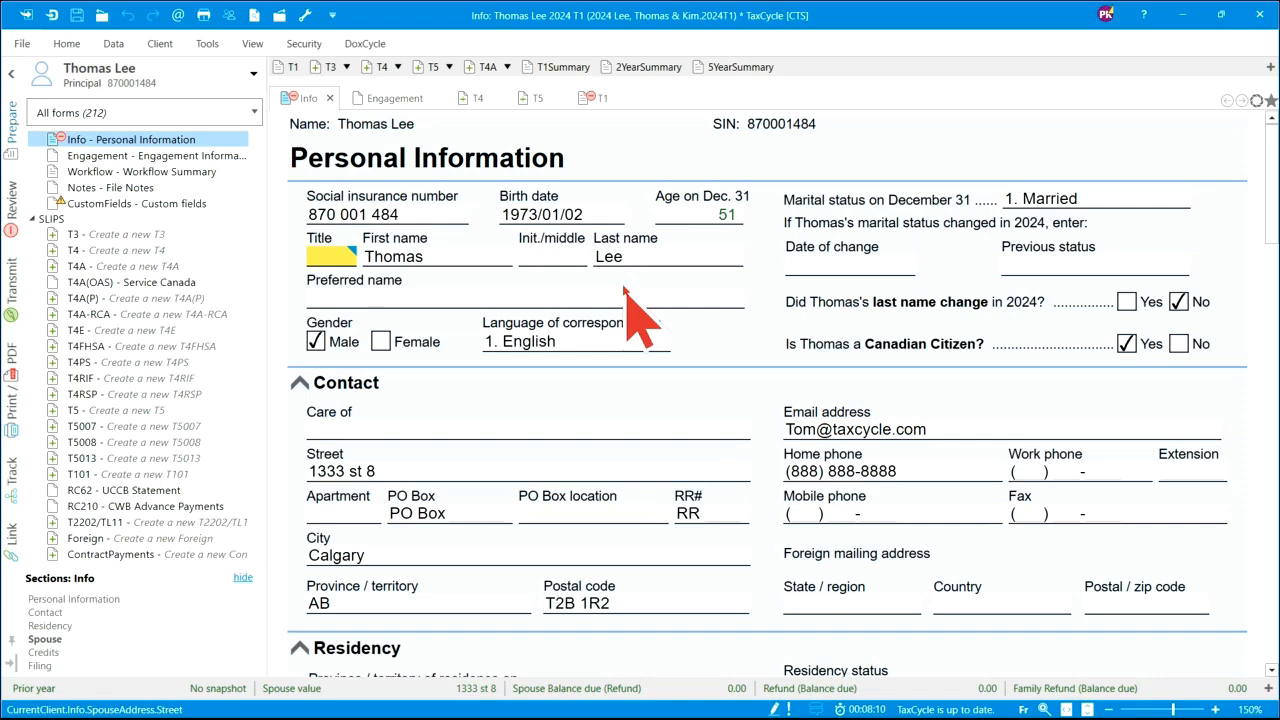
pyautogui.press('F5')
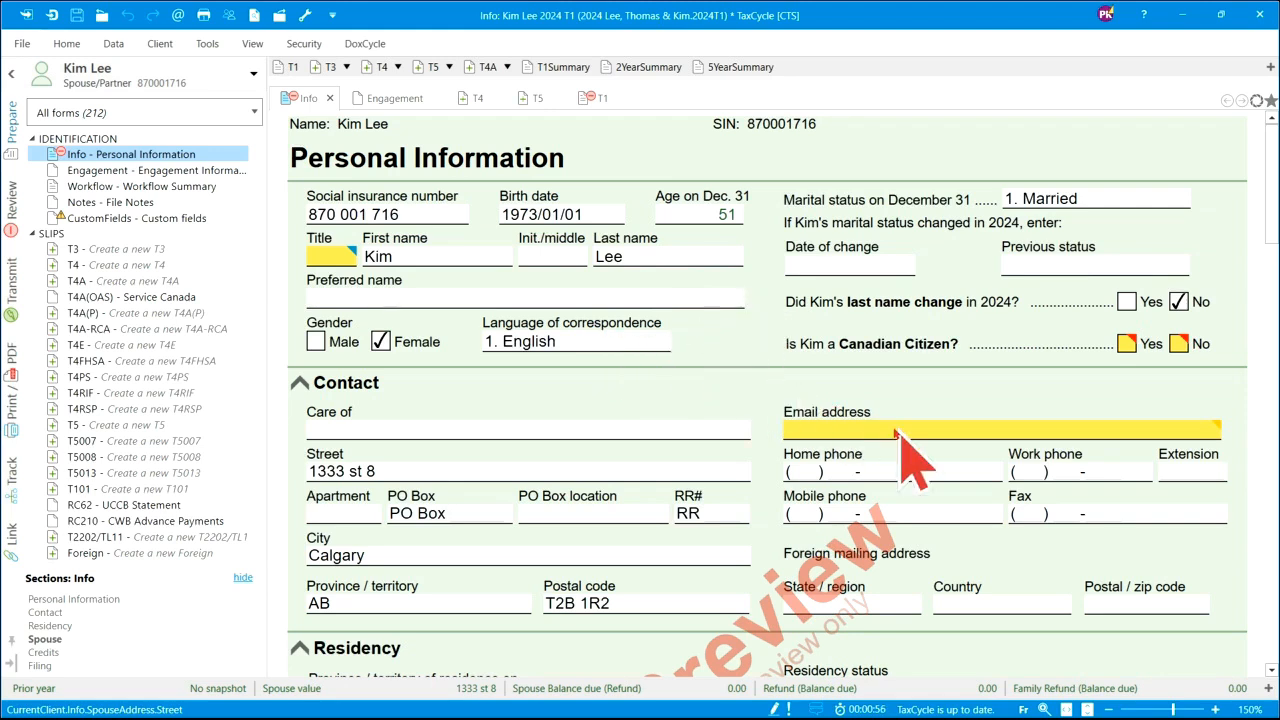
# - Fill the spouse's e-mail field with the taxpayer's e-mail address from the popup suggestion
pyautogui.click(863, 431)
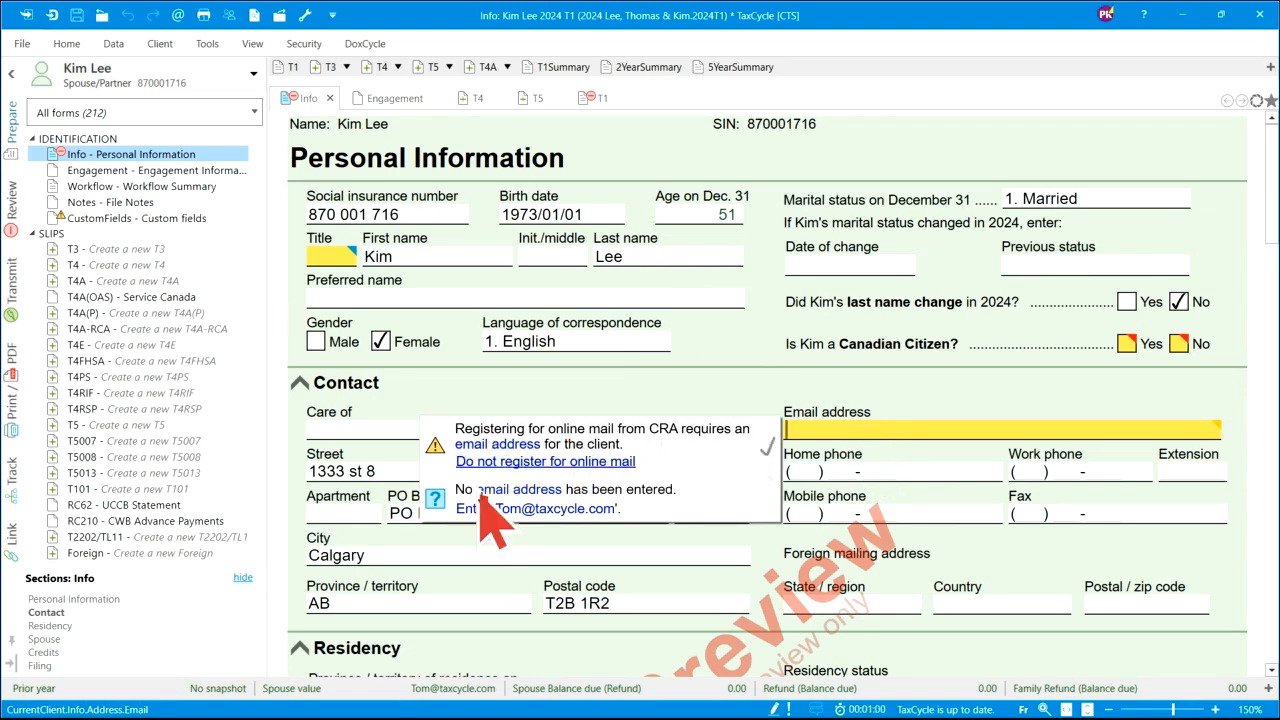
pyautogui.click(538, 506)
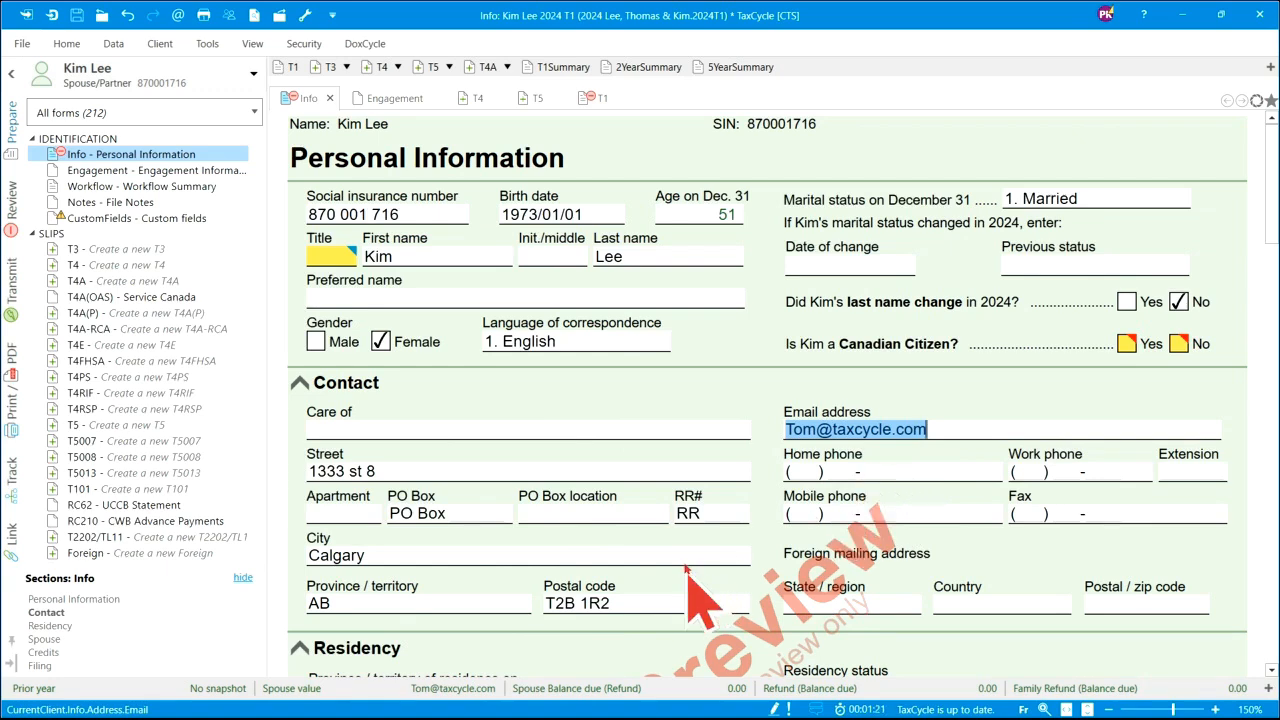
pyautogui.scroll(-5, 688, 563)
pyautogui.scroll(-5, 688, 563)
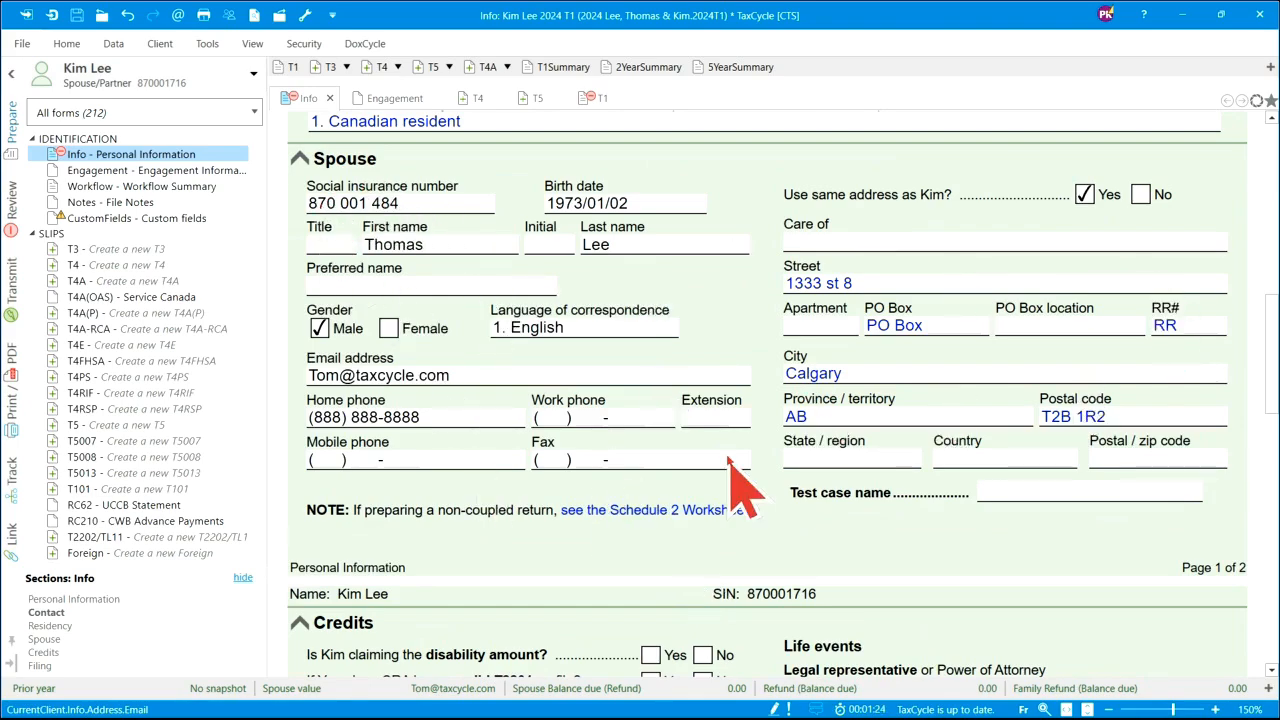
pyautogui.scroll(-9, 729, 470)
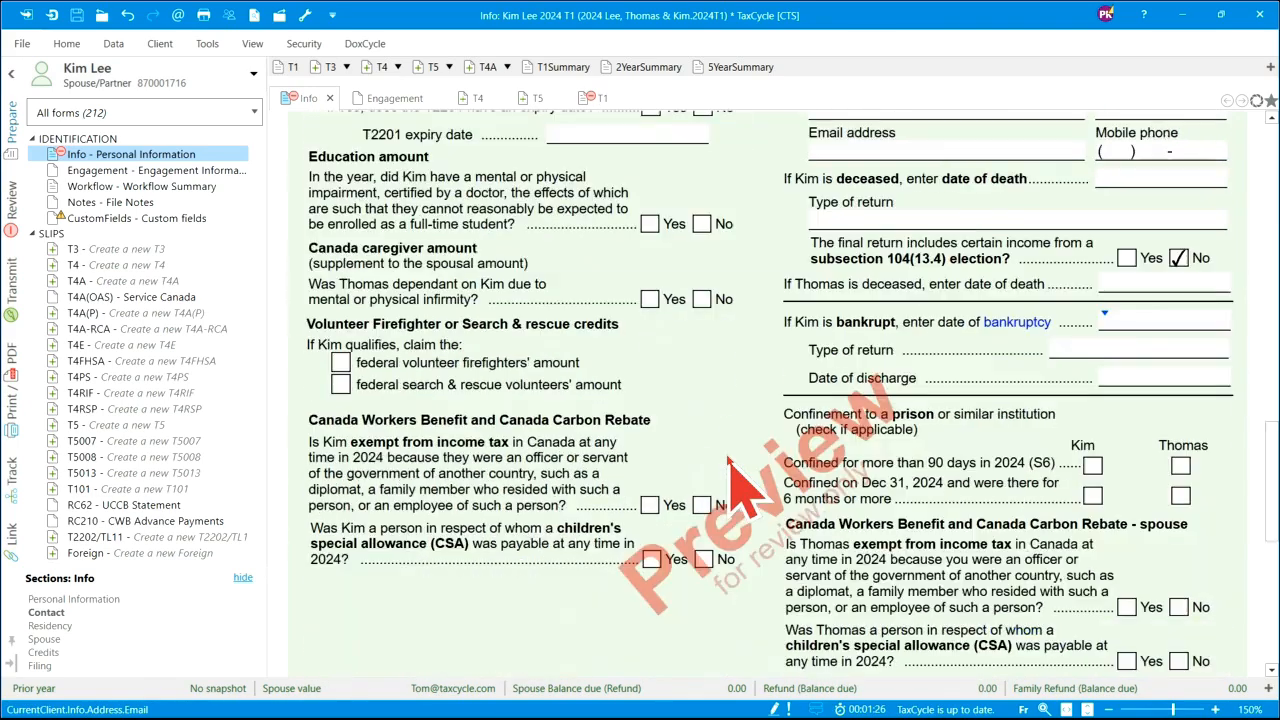
pyautogui.scroll(-7, 729, 462)
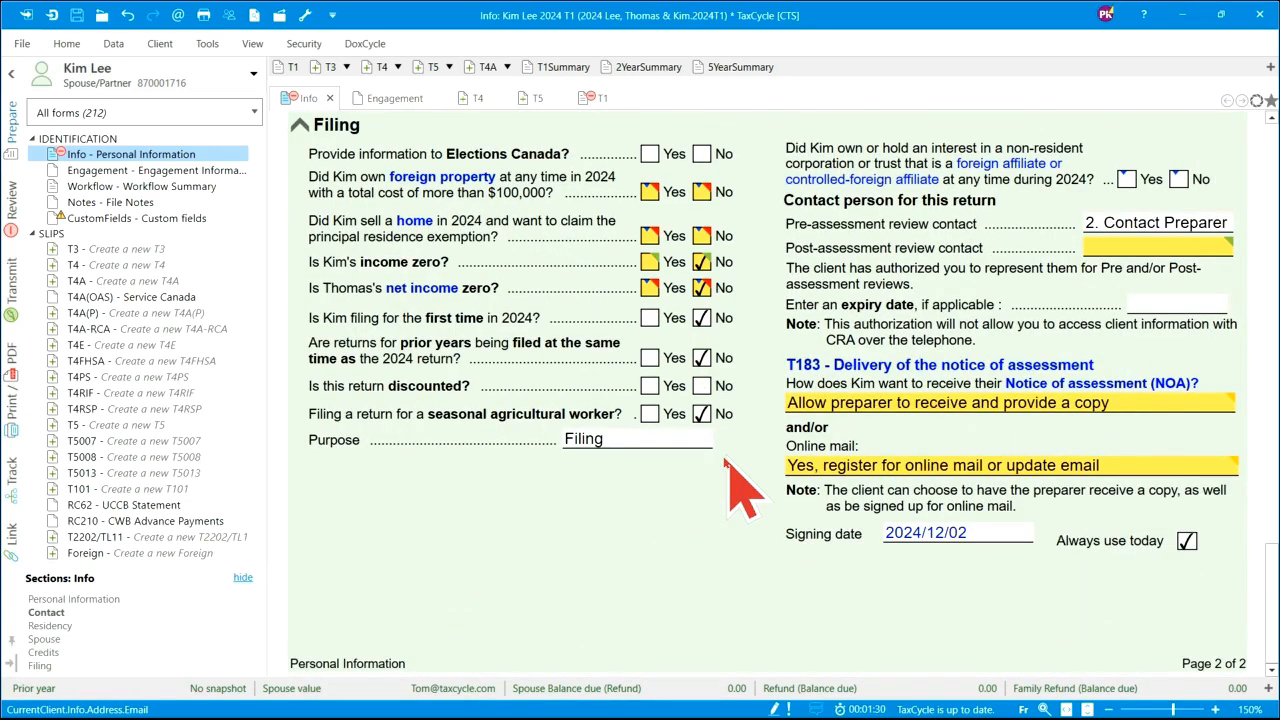
pyautogui.click(243, 88)
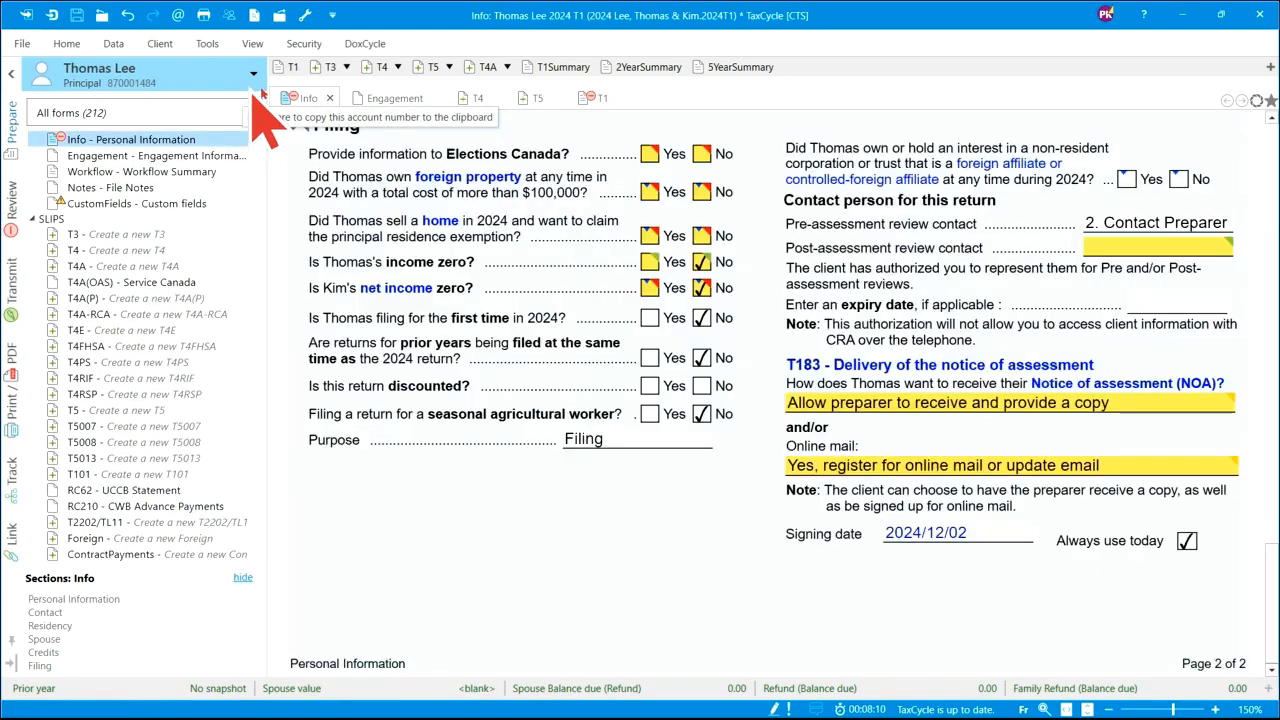
pyautogui.scroll(8, 684, 376)
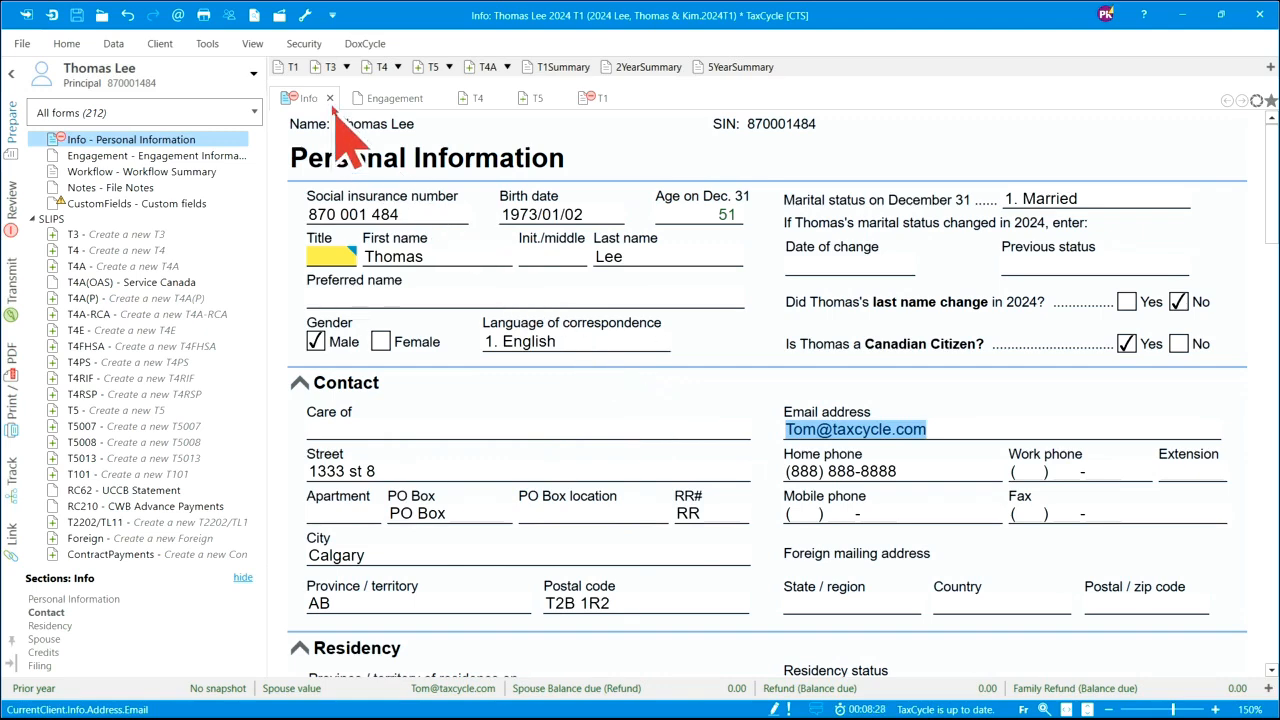
# - Open Thomas's Engagement Information form and step through its engagement and review dates
pyautogui.click(389, 101)
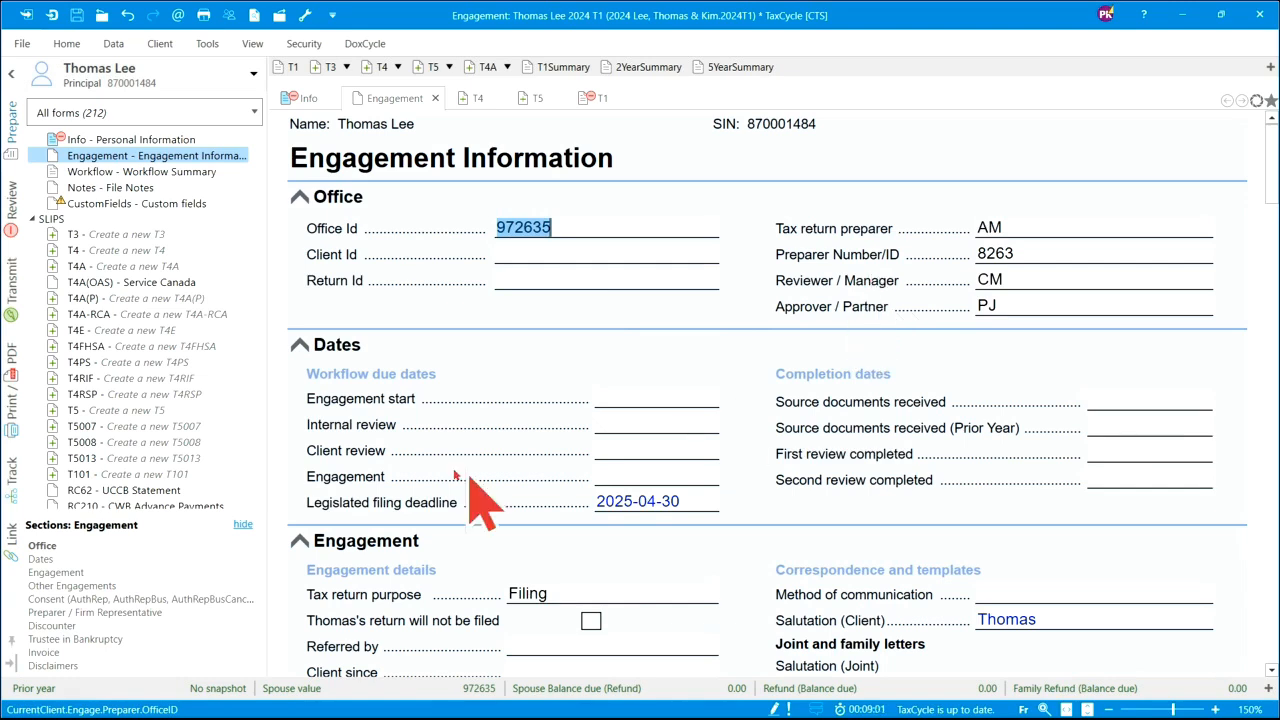
pyautogui.click(638, 404)
pyautogui.press('Tab')
pyautogui.press('Tab')
pyautogui.press('Tab')
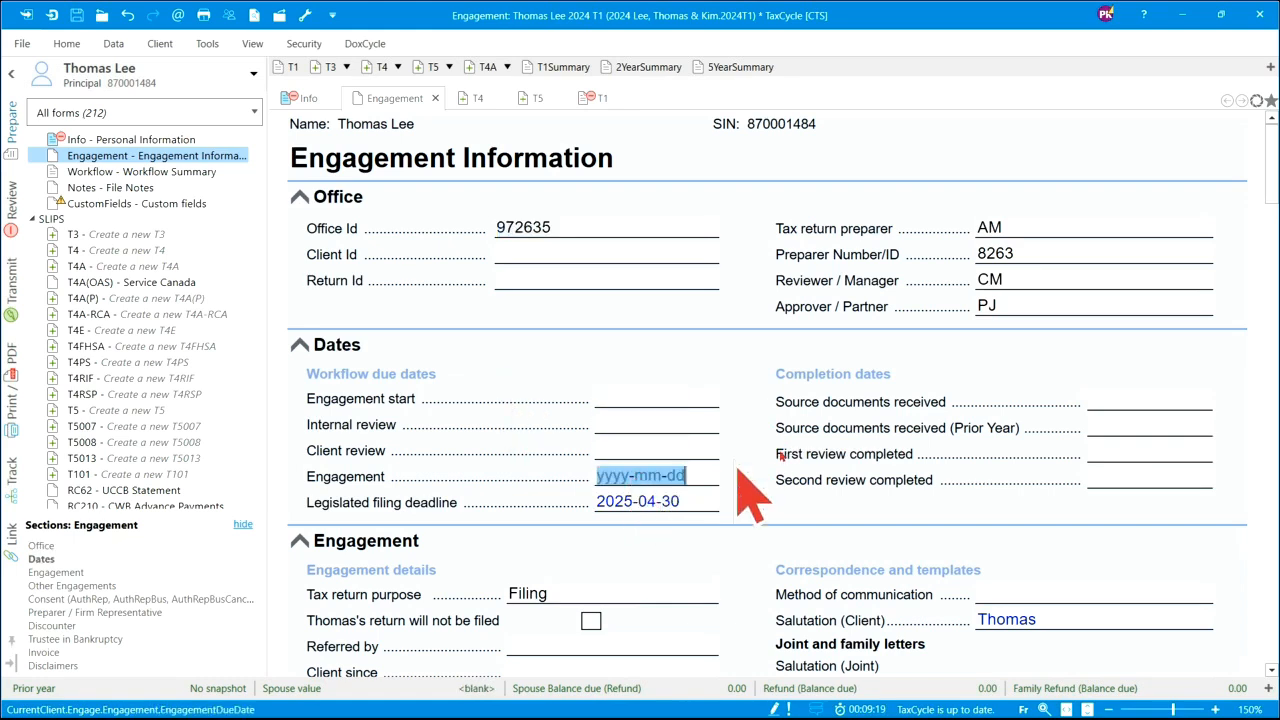
pyautogui.click(1140, 401)
pyautogui.click(1131, 425)
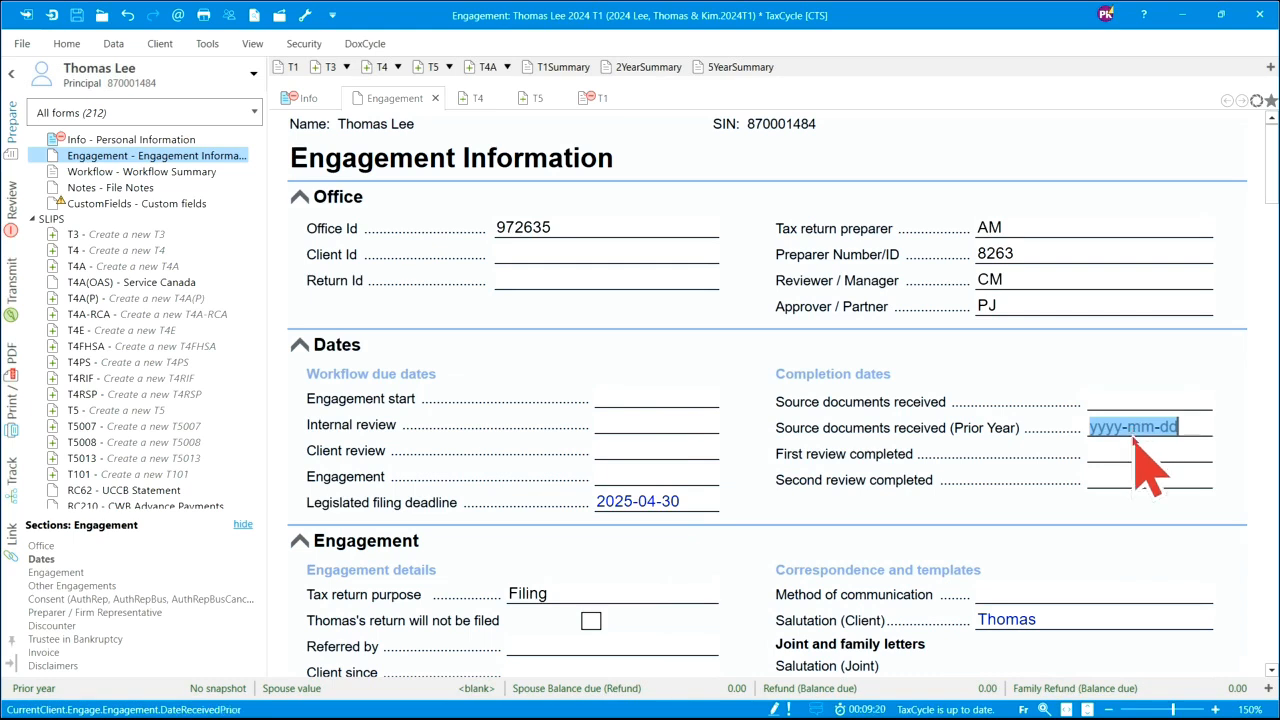
pyautogui.click(1128, 455)
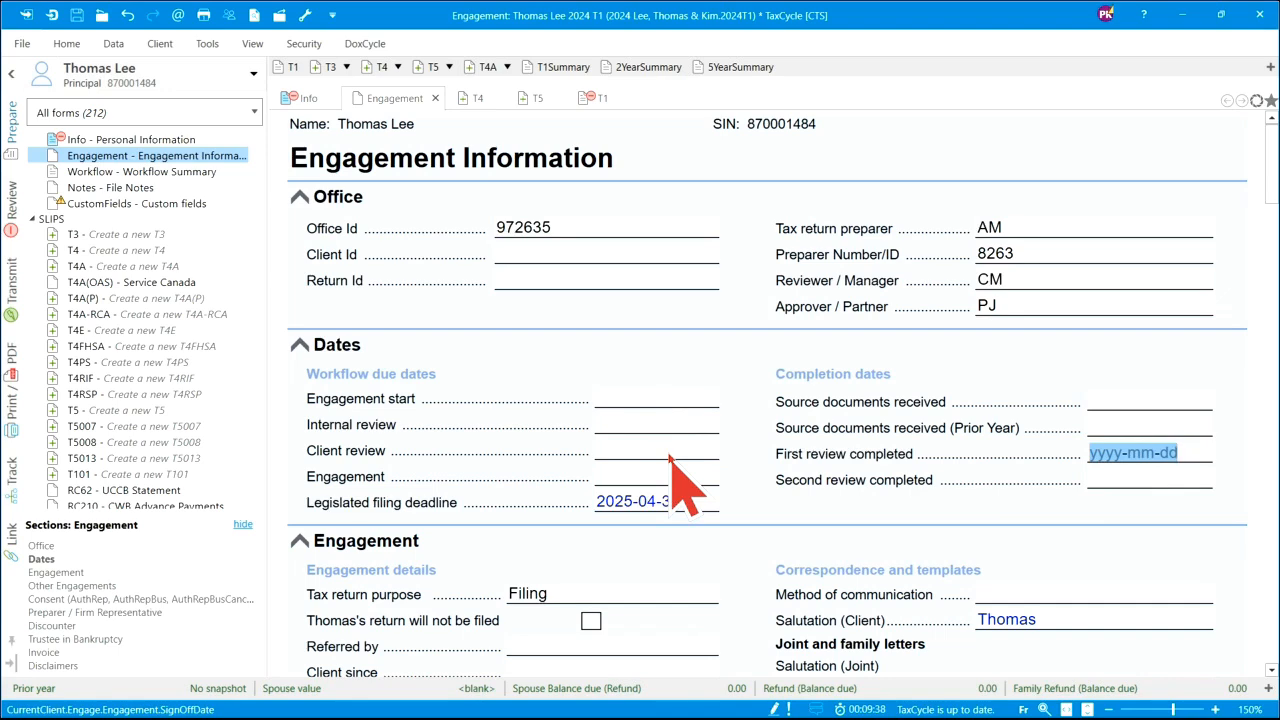
# - Scroll down to the Consent section showing individual online access and authorization type None
pyautogui.scroll(-2, 675, 518)
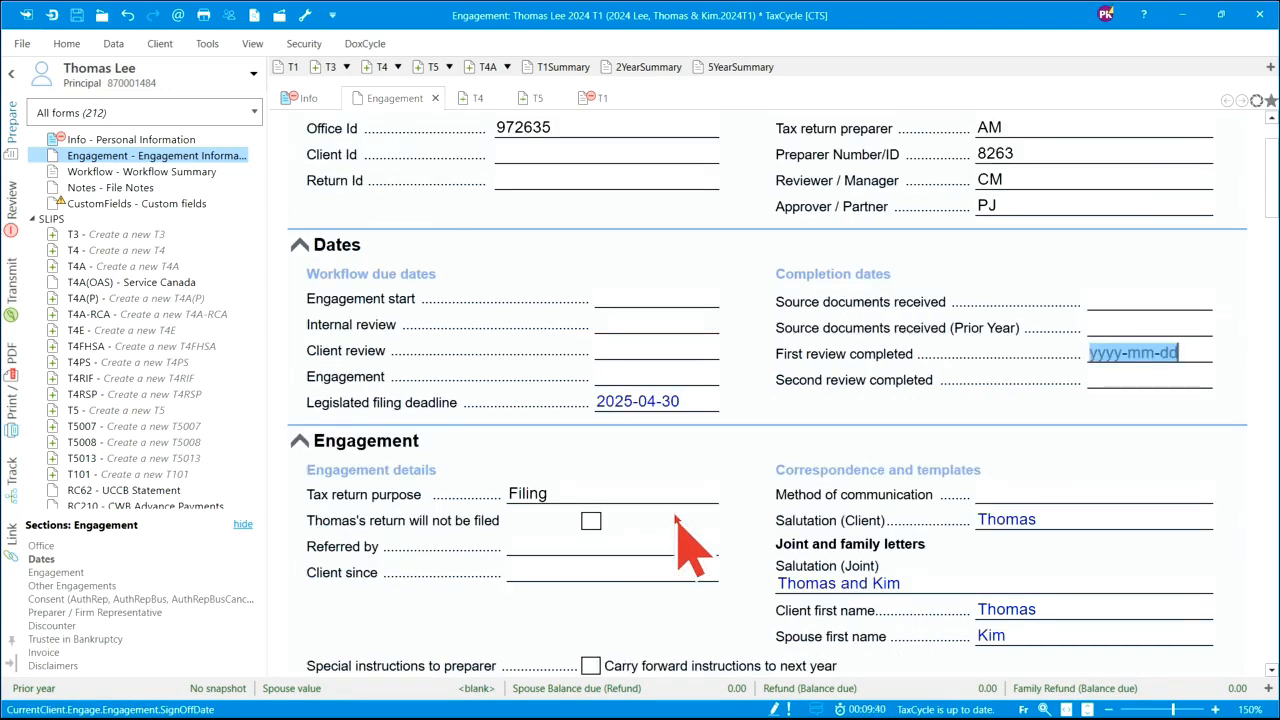
pyautogui.scroll(-2, 675, 520)
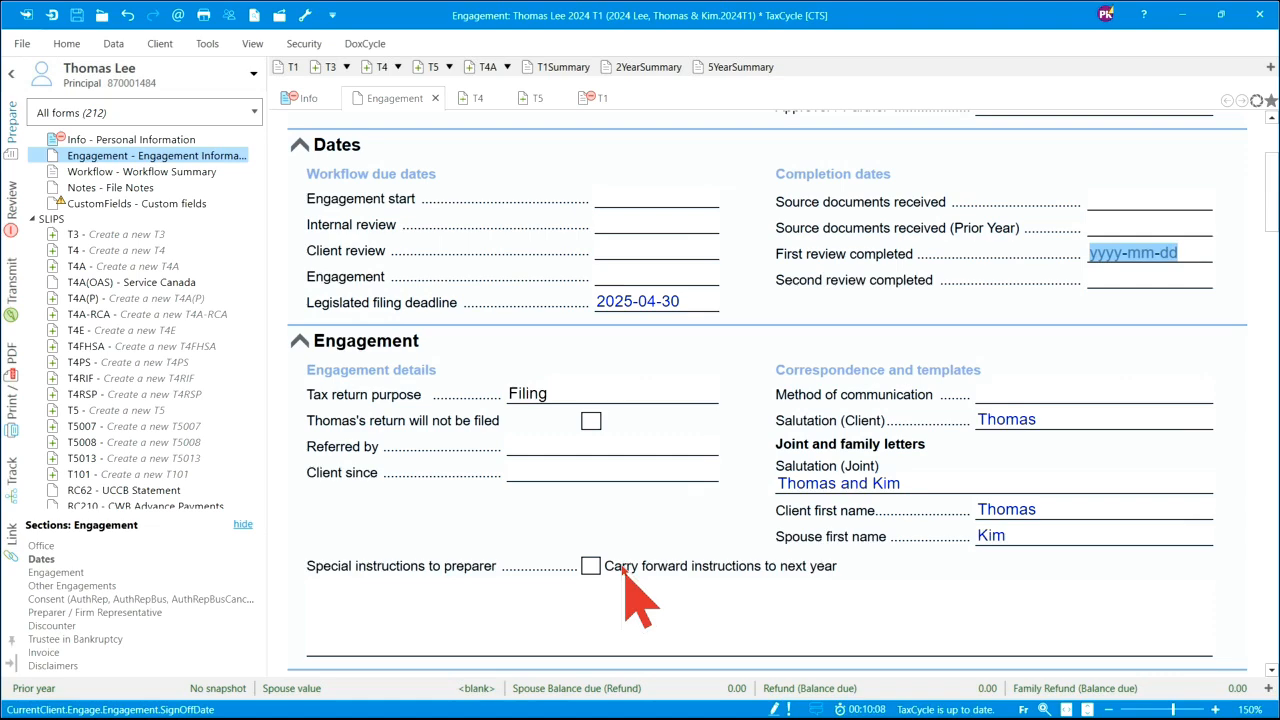
pyautogui.scroll(-3, 618, 572)
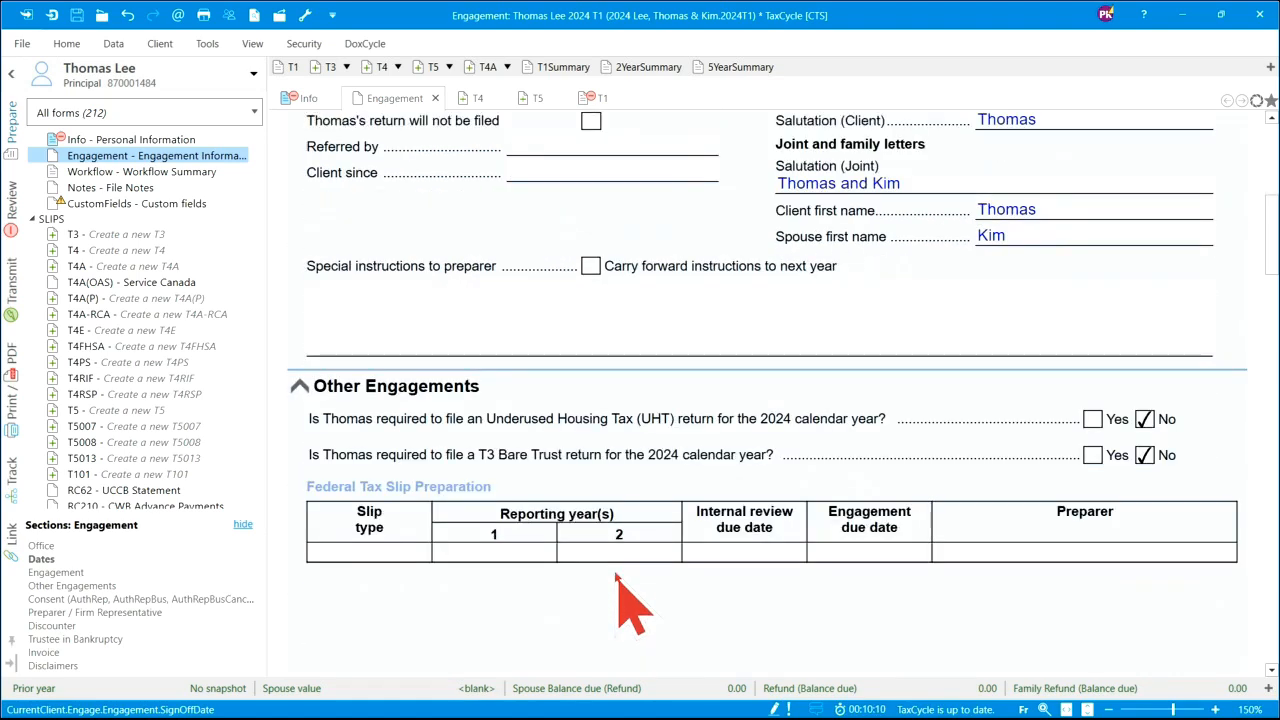
pyautogui.scroll(-5, 618, 580)
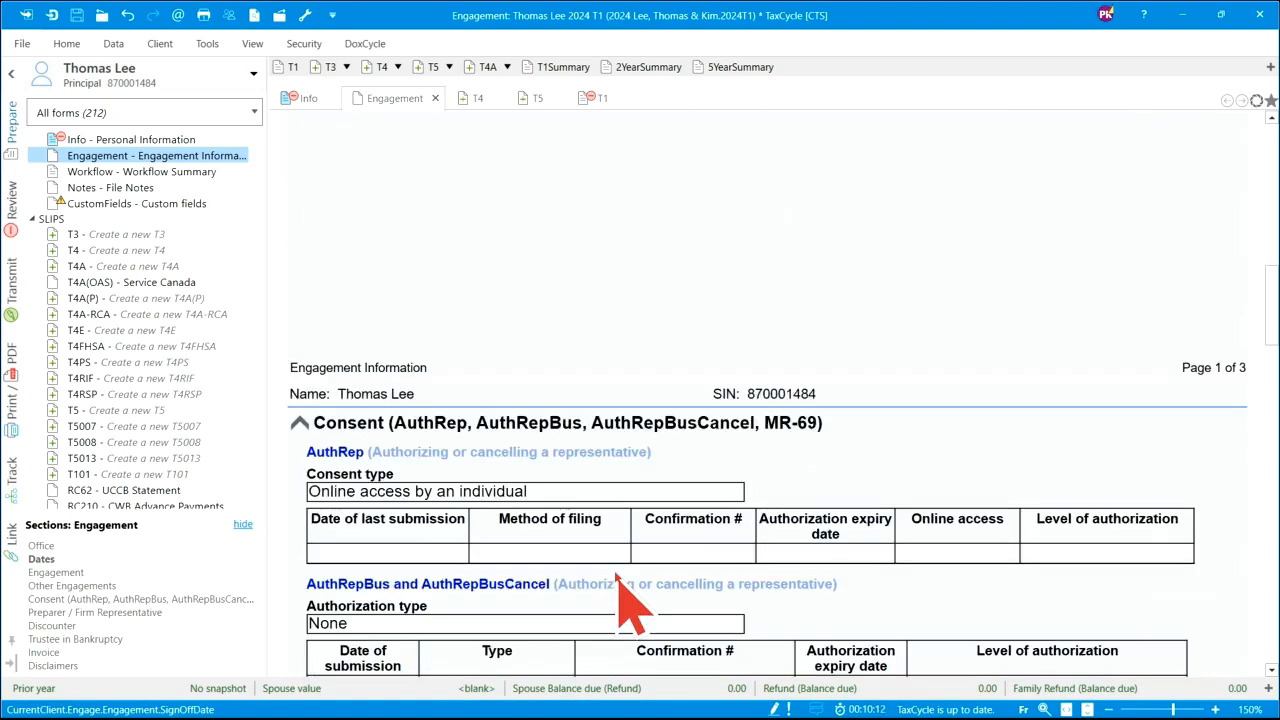
pyautogui.scroll(-1, 618, 580)
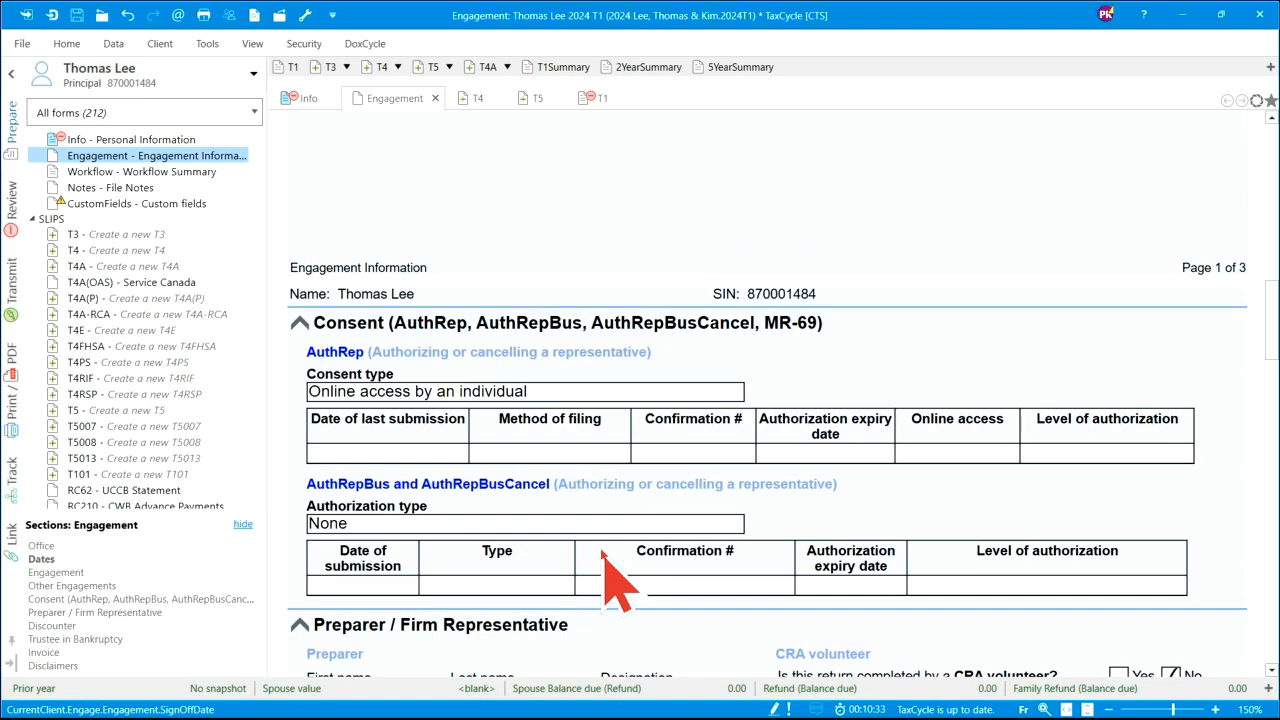
# - Set the AuthRep consent type to 'Valid authorization already on file and accepted by CRA'
pyautogui.click(737, 392)
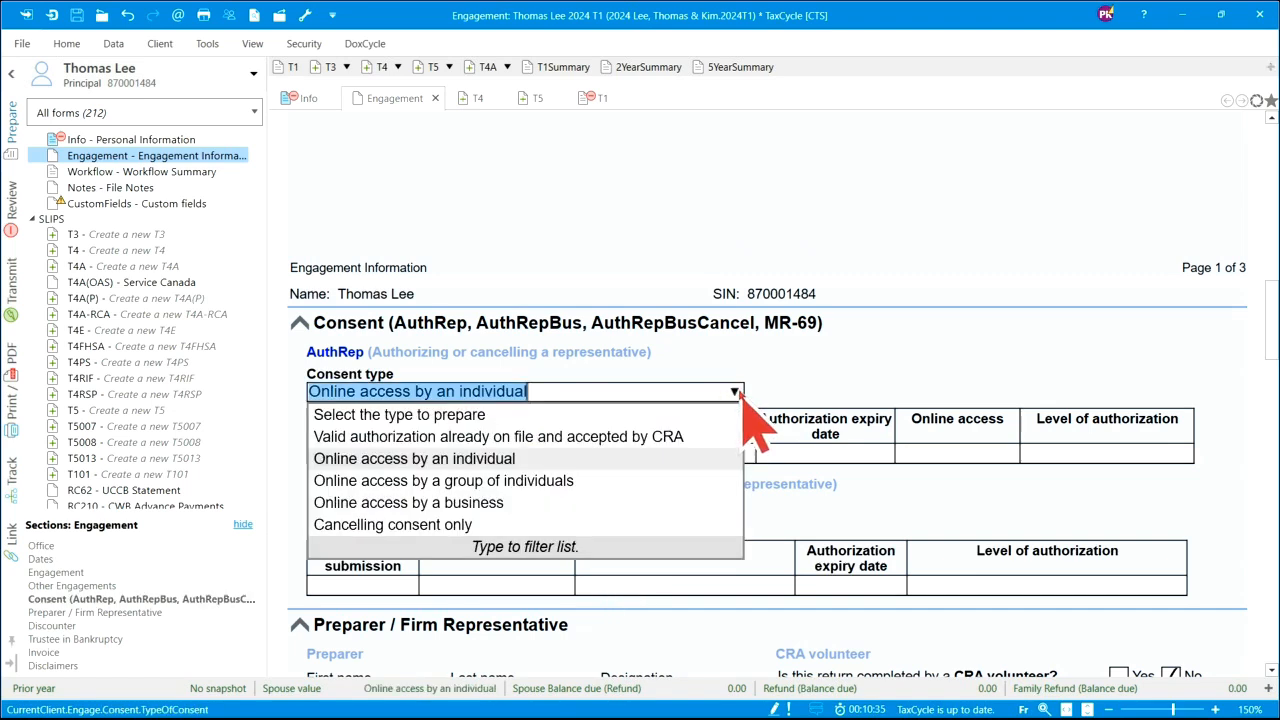
pyautogui.click(557, 437)
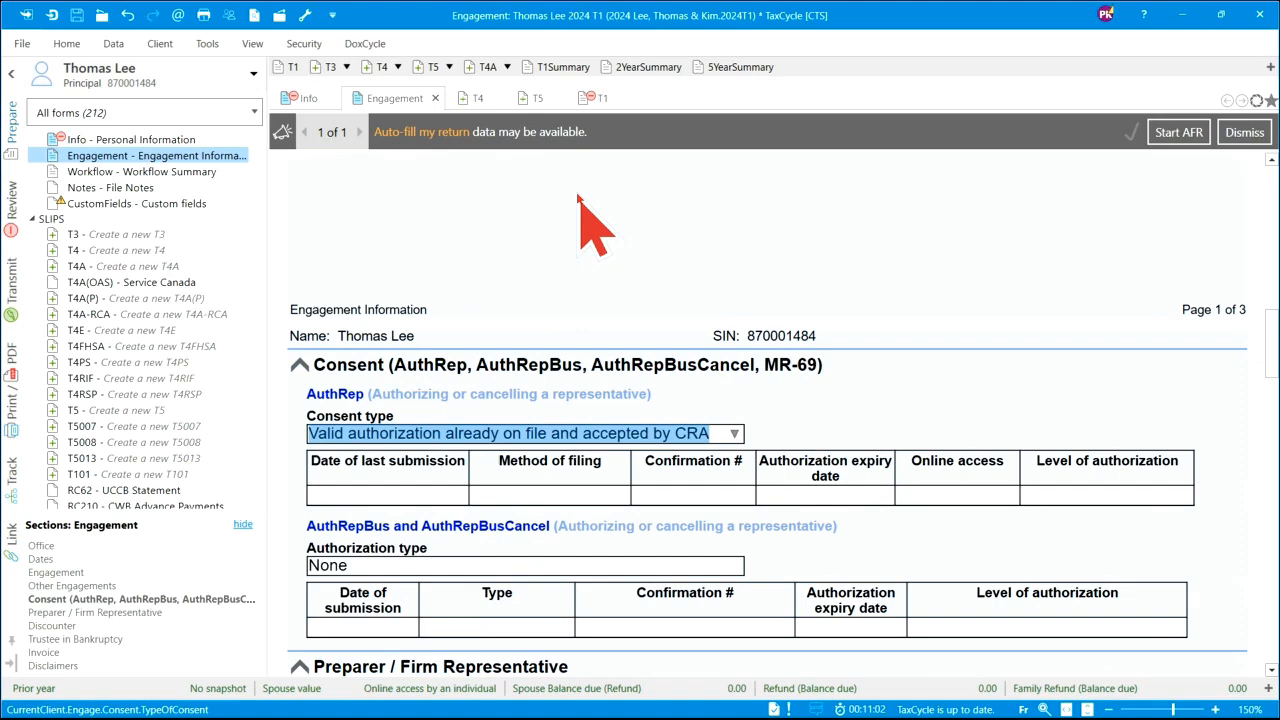
pyautogui.scroll(-3, 603, 355)
pyautogui.scroll(-1, 603, 355)
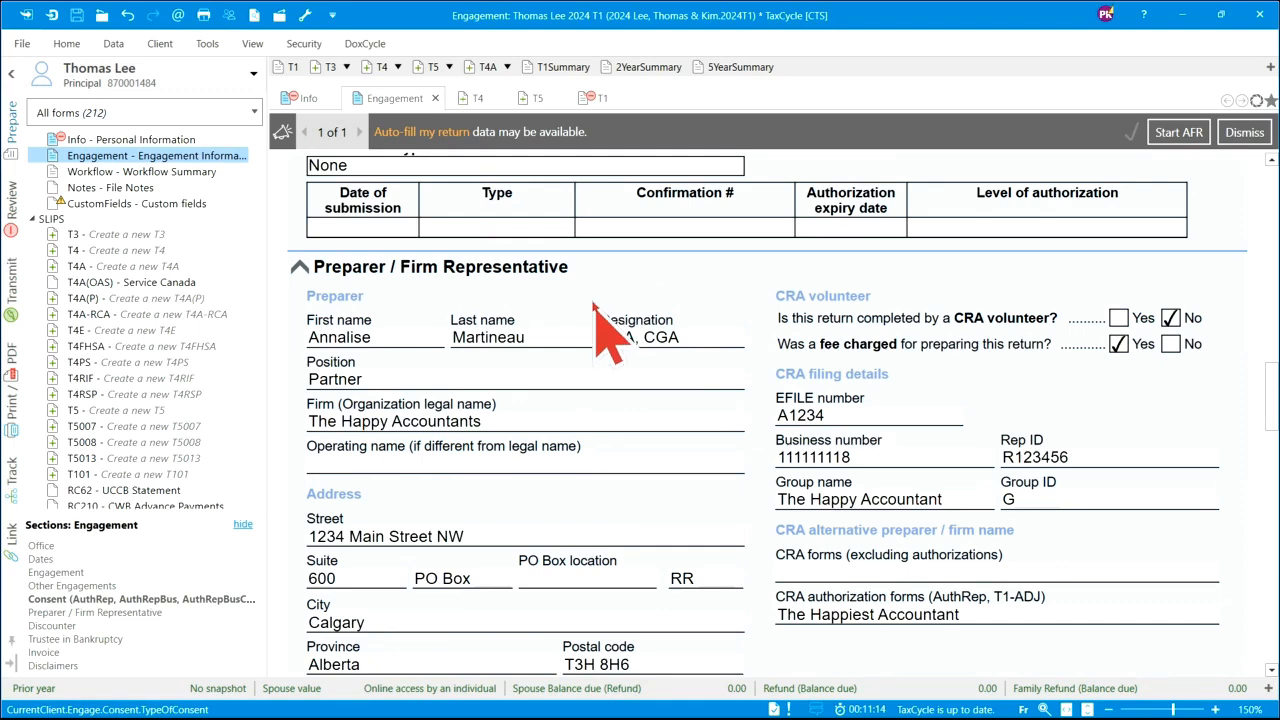
pyautogui.scroll(-5, 540, 430)
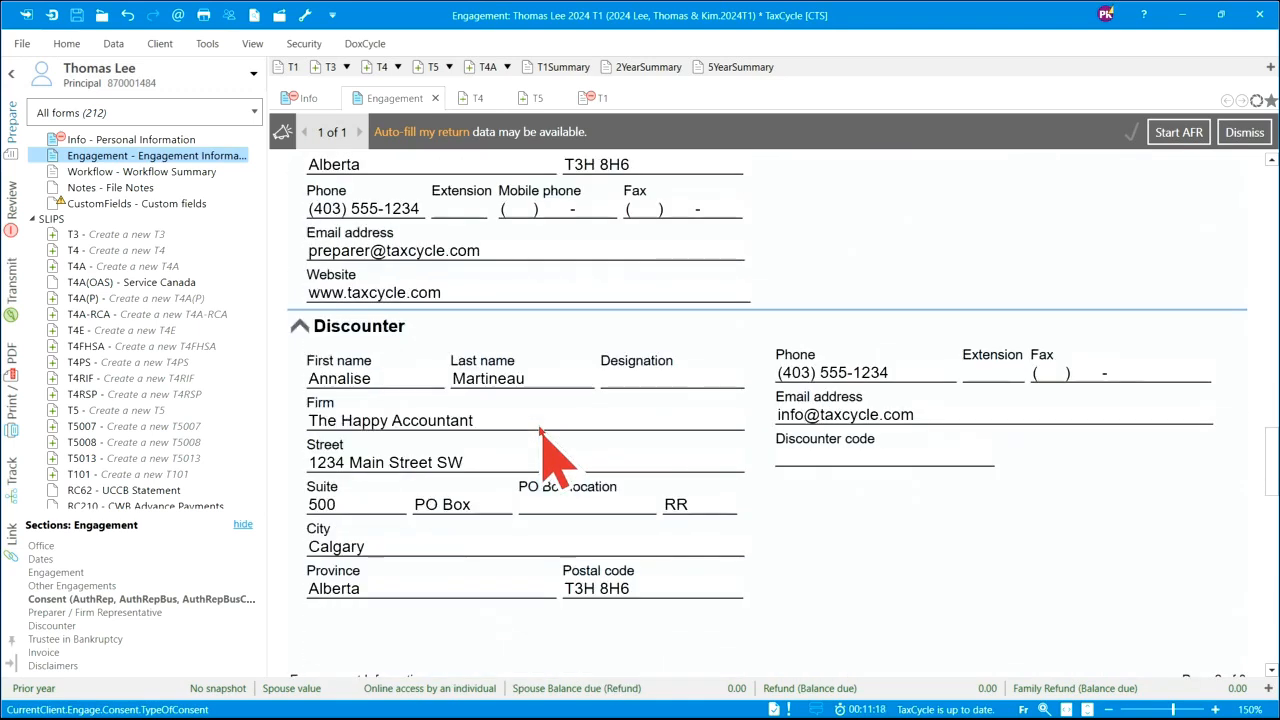
pyautogui.scroll(-4, 540, 430)
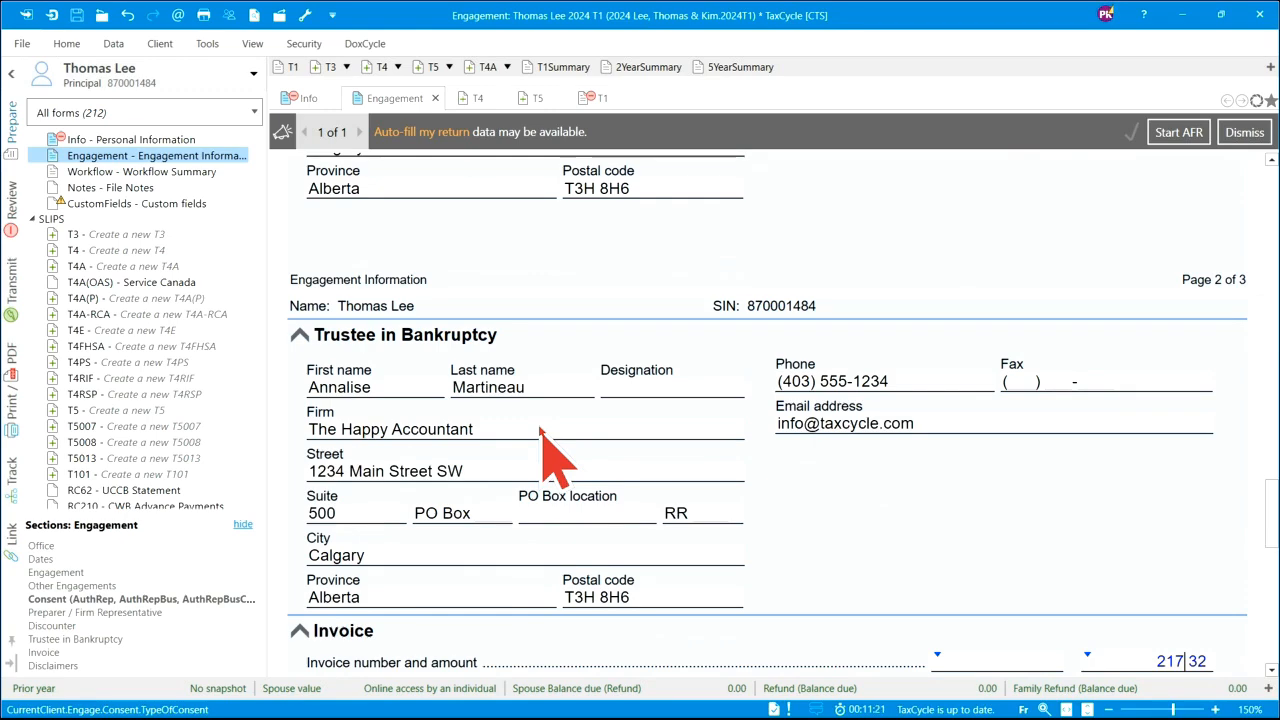
pyautogui.scroll(-1, 540, 430)
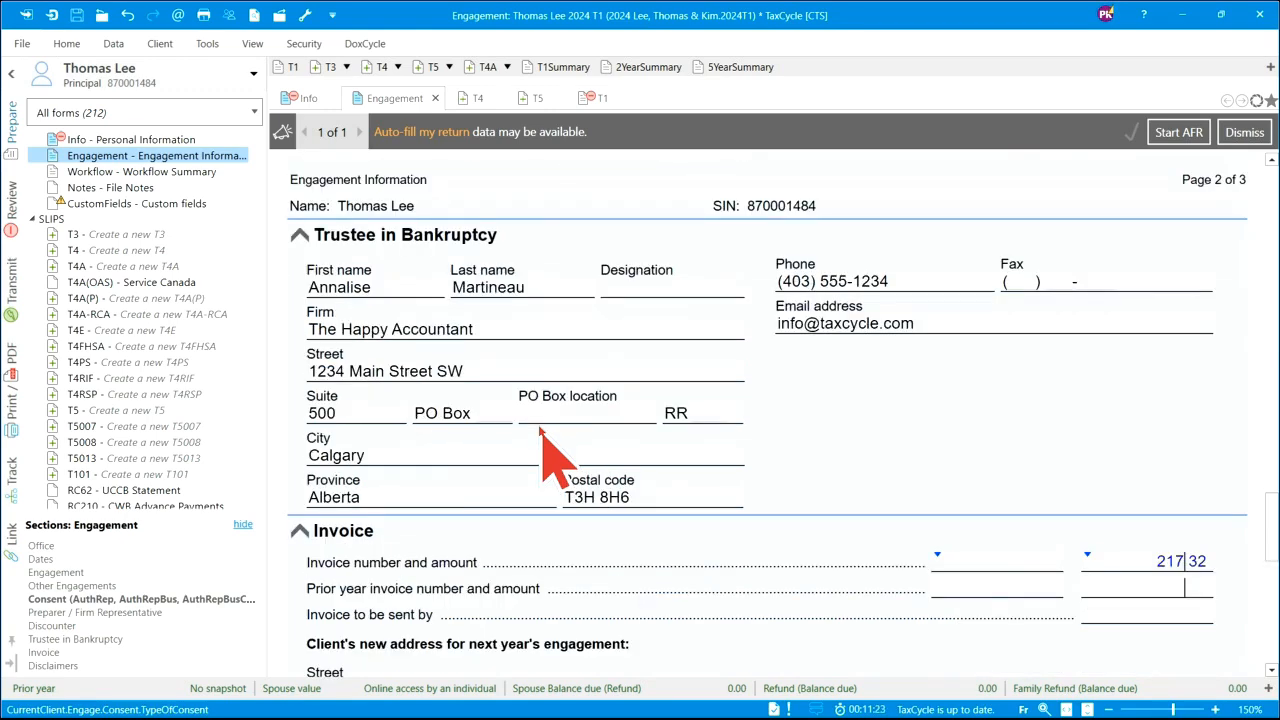
pyautogui.scroll(-2, 540, 430)
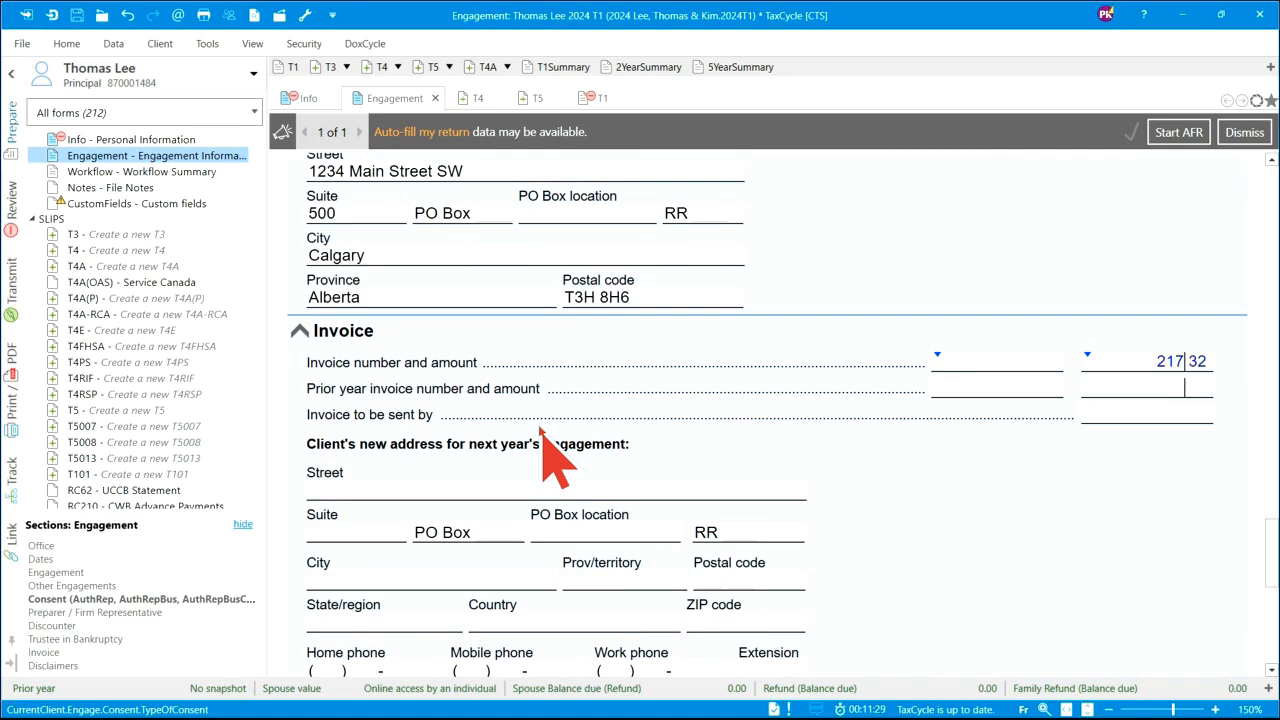
pyautogui.scroll(-3, 540, 428)
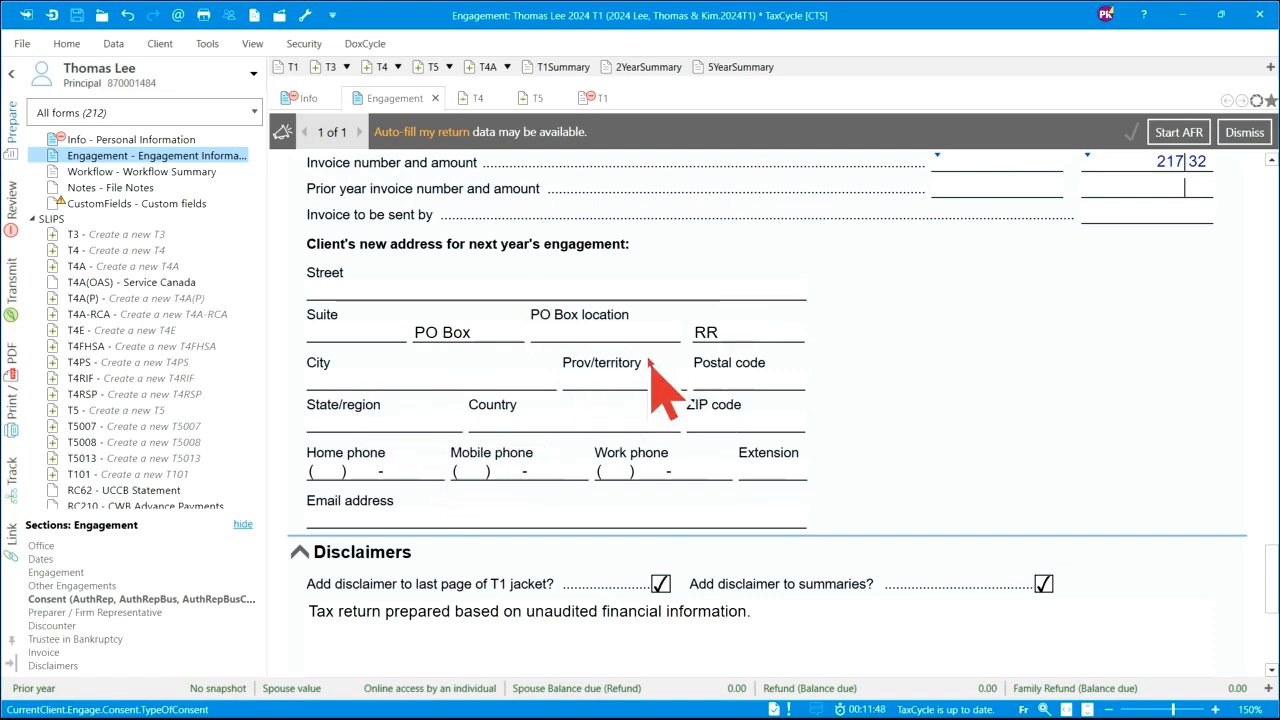
pyautogui.scroll(-2, 652, 368)
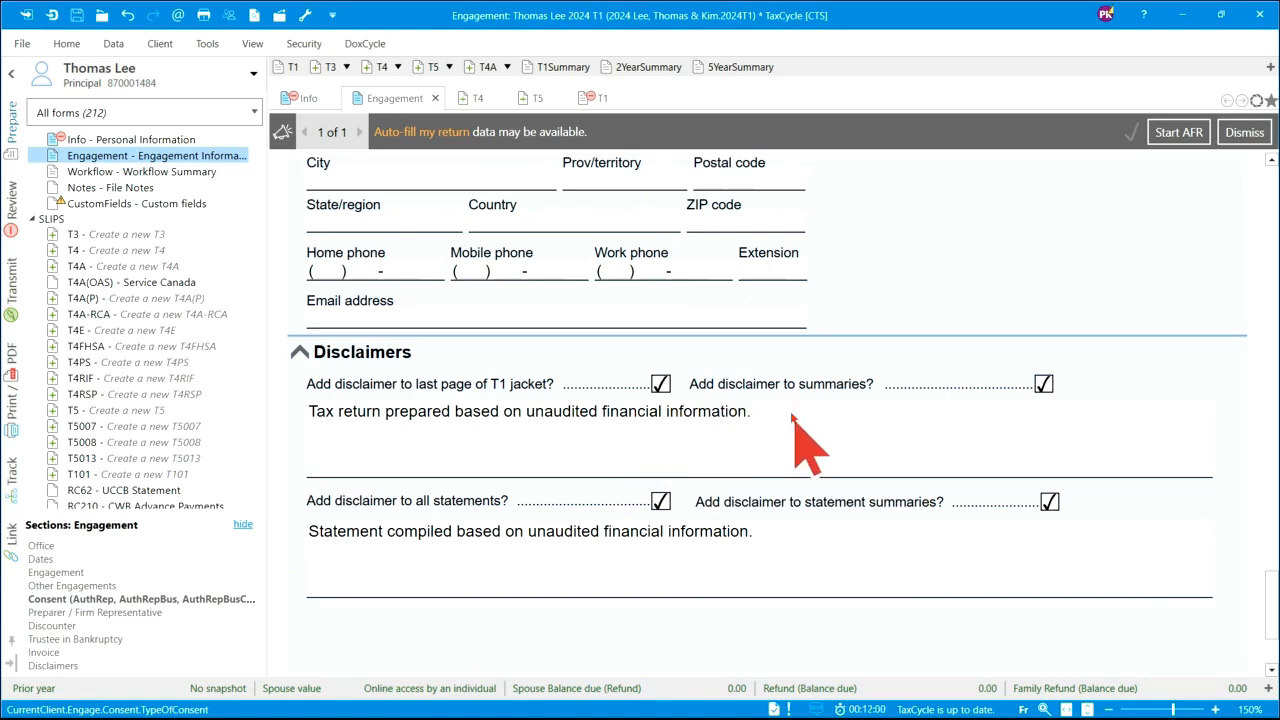
pyautogui.scroll(15, 795, 420)
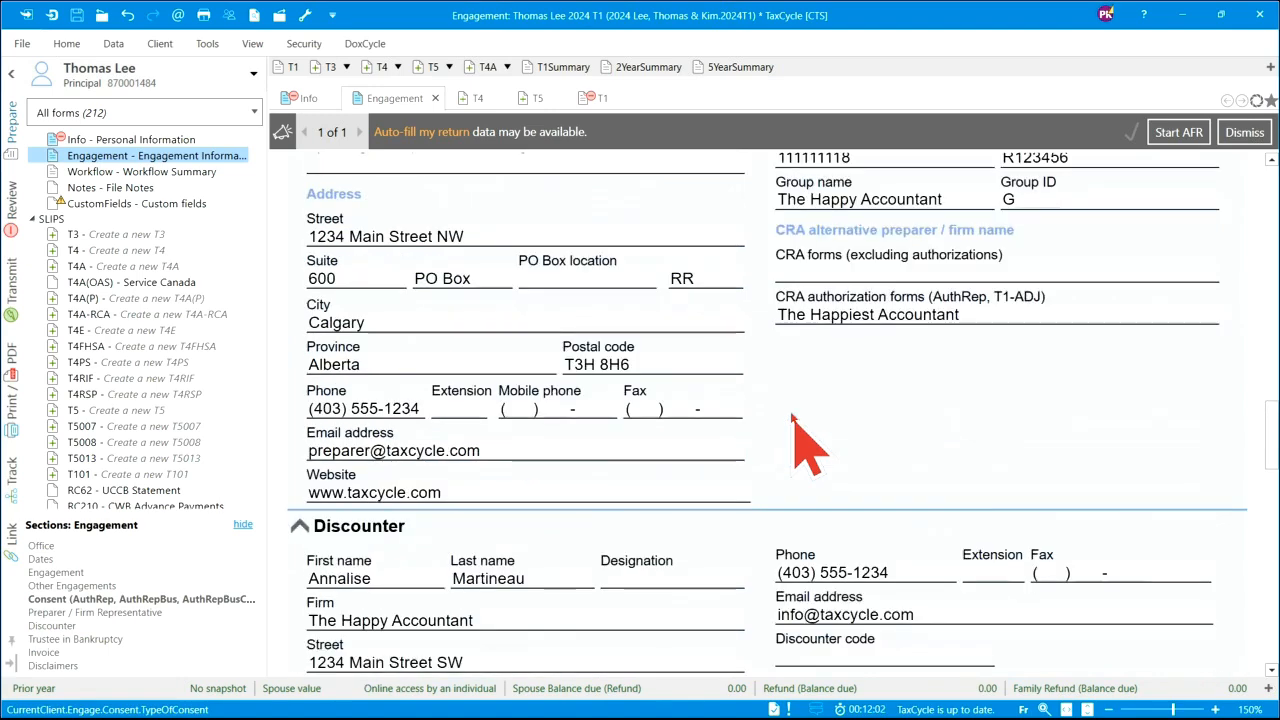
pyautogui.scroll(5, 795, 420)
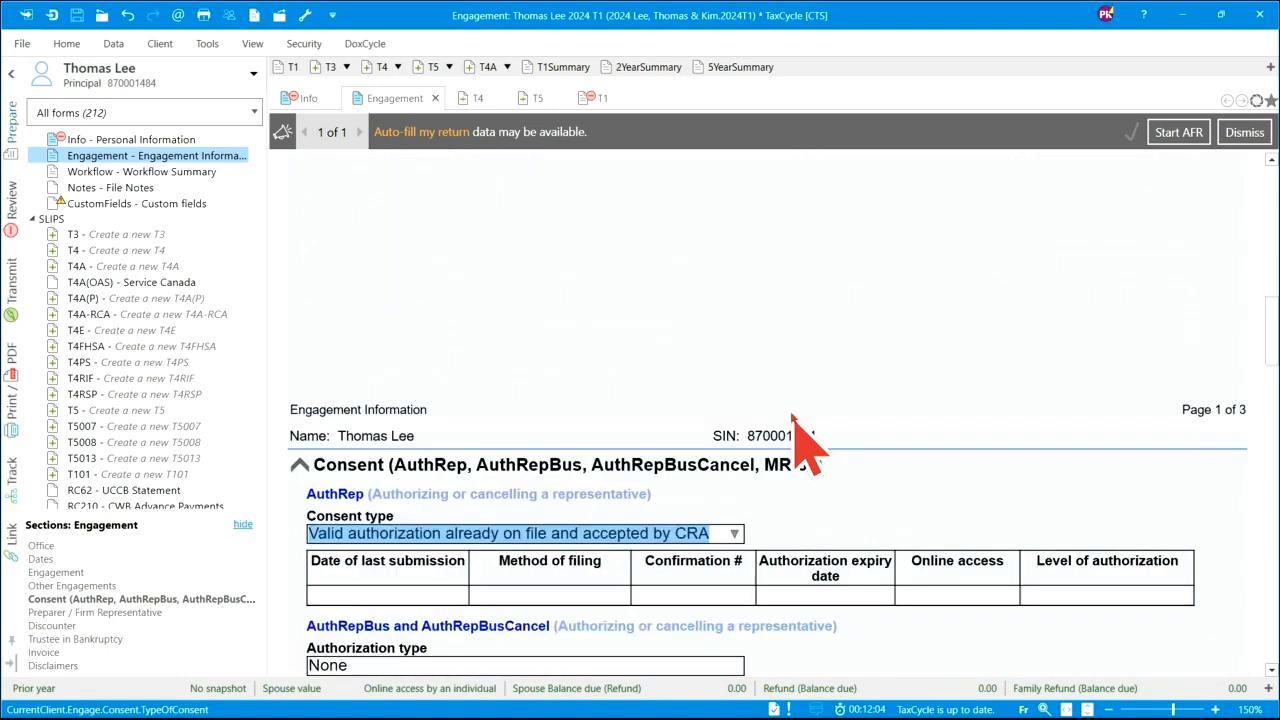
pyautogui.scroll(10, 795, 420)
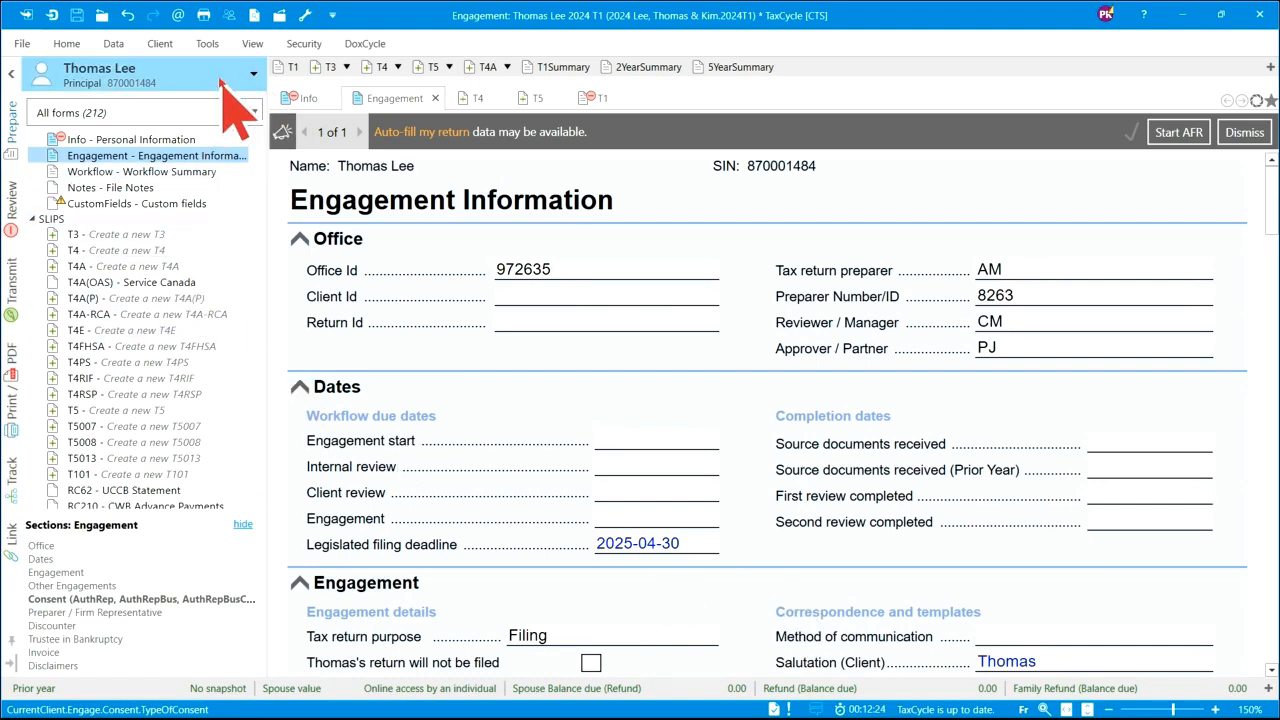
# - From the taxpayer's family-member list, choose Add dependant
pyautogui.click(67, 44)
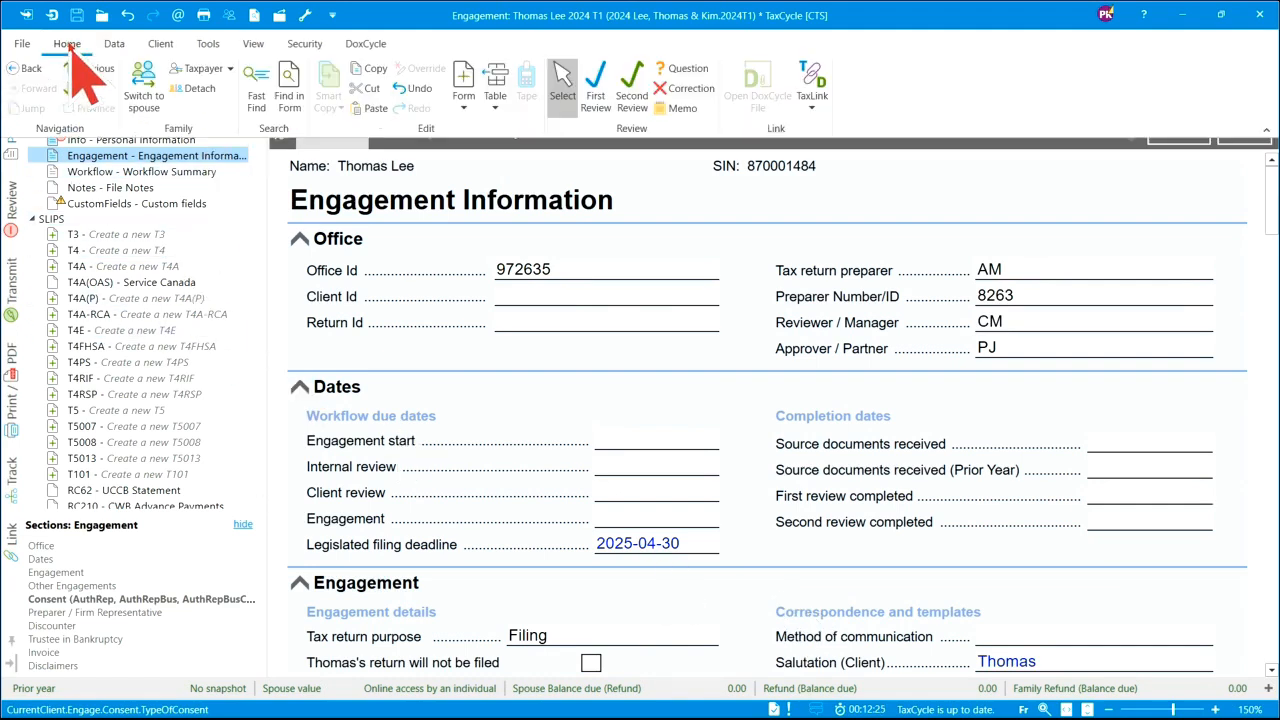
pyautogui.click(222, 70)
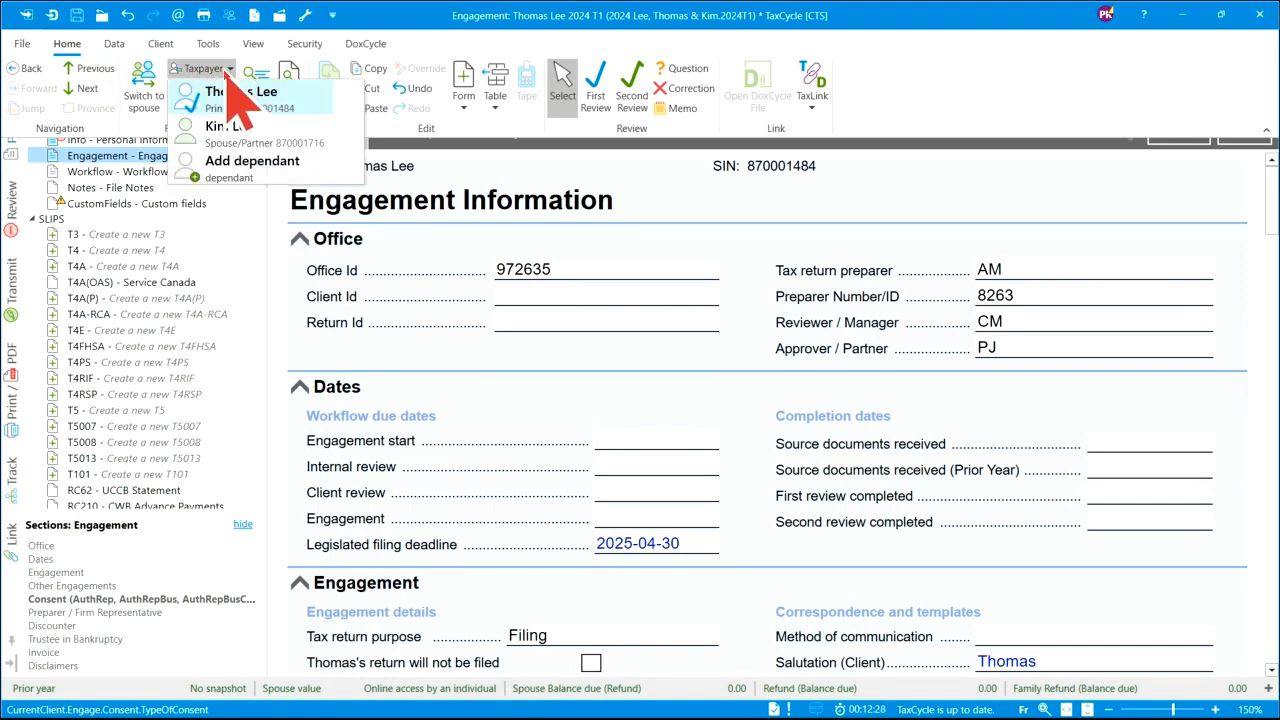
pyautogui.click(285, 222)
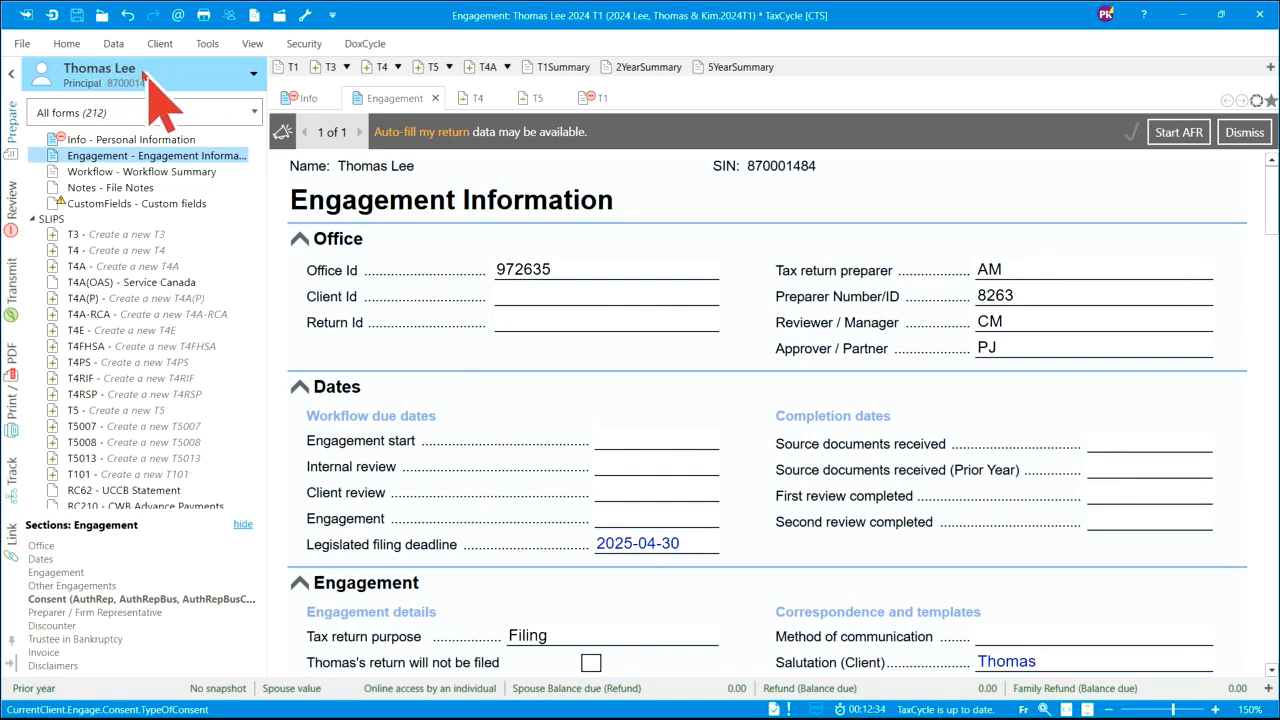
pyautogui.click(238, 82)
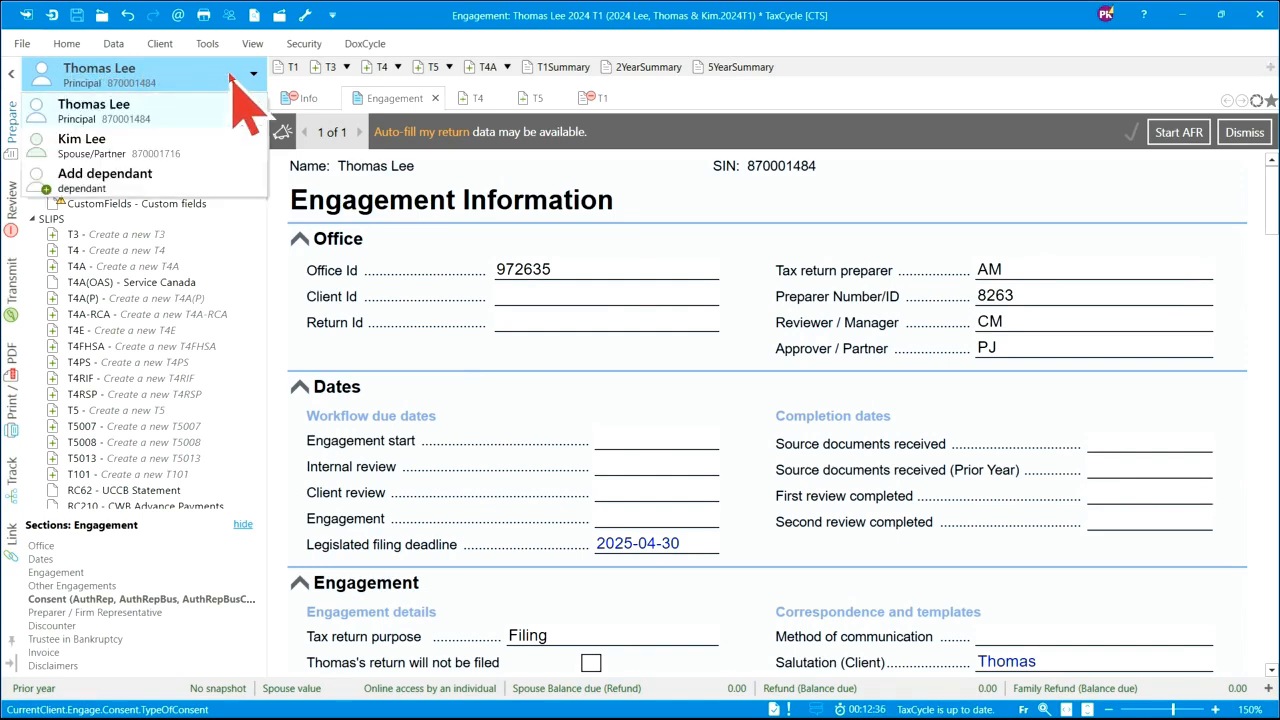
pyautogui.click(91, 180)
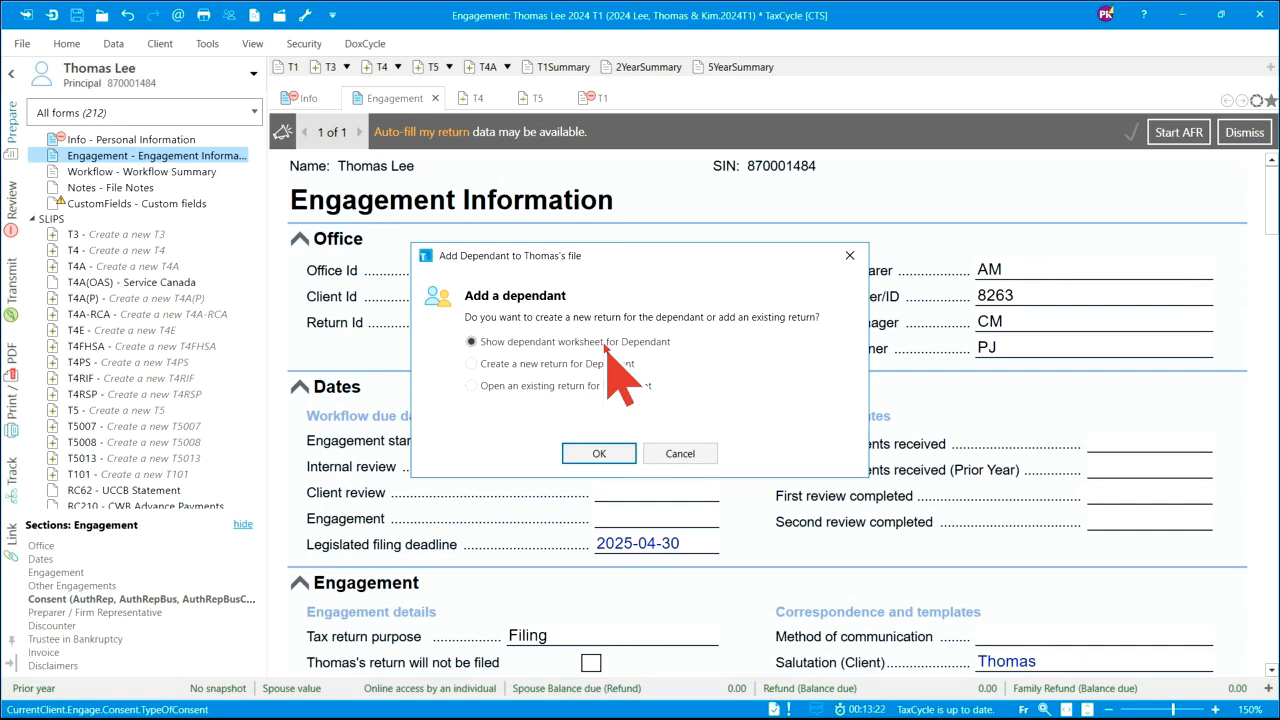
# - Review the dependant options, then choose Show dependant worksheet to add a blank Dep worksheet
pyautogui.click(471, 364)
pyautogui.click(472, 386)
pyautogui.click(471, 342)
pyautogui.click(610, 452)
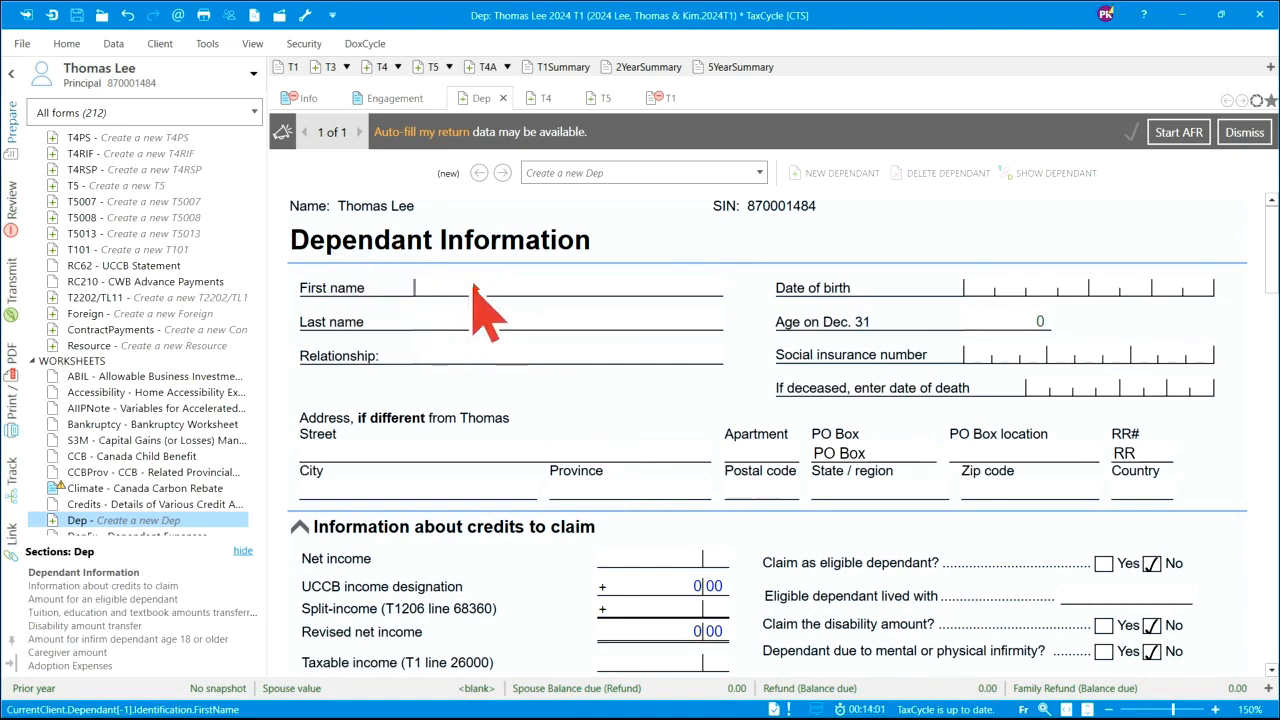
# - Enter the dependant's first name, relationship Daughter and birth date 2012-01-01 (age 12)
pyautogui.write('J')
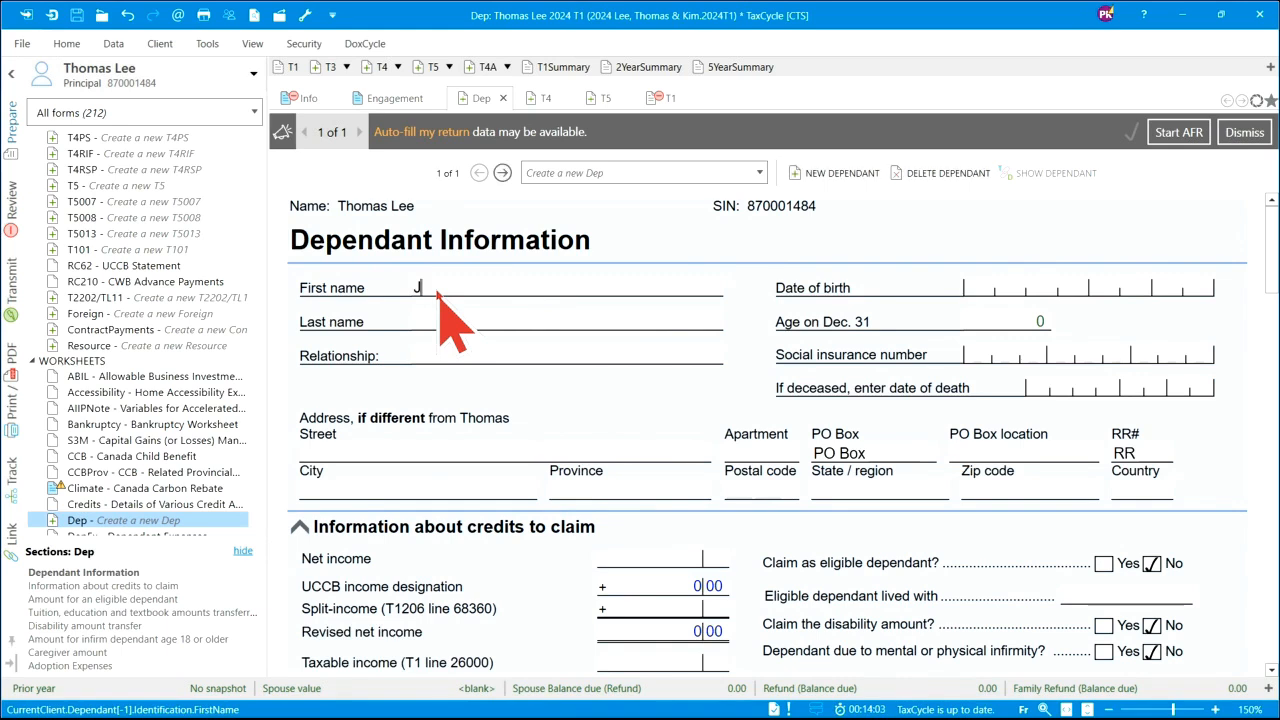
pyautogui.write('enny')
pyautogui.press('Tab')
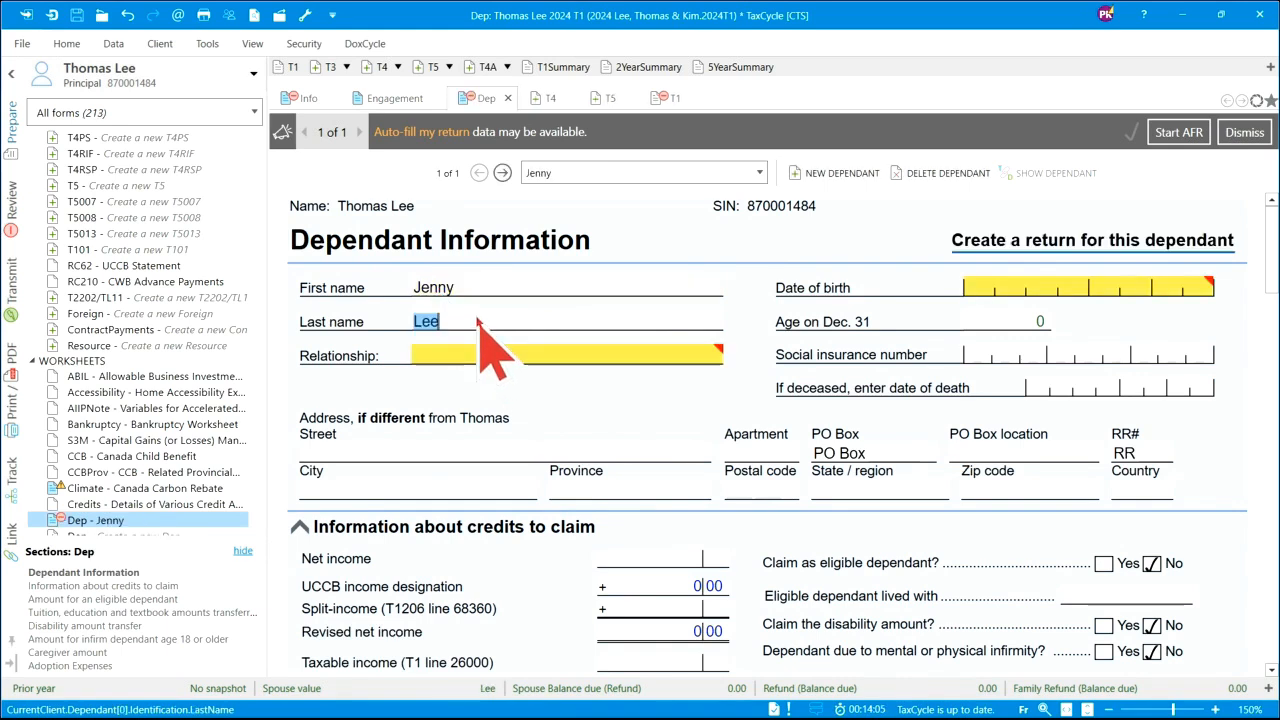
pyautogui.moveTo(660, 365)
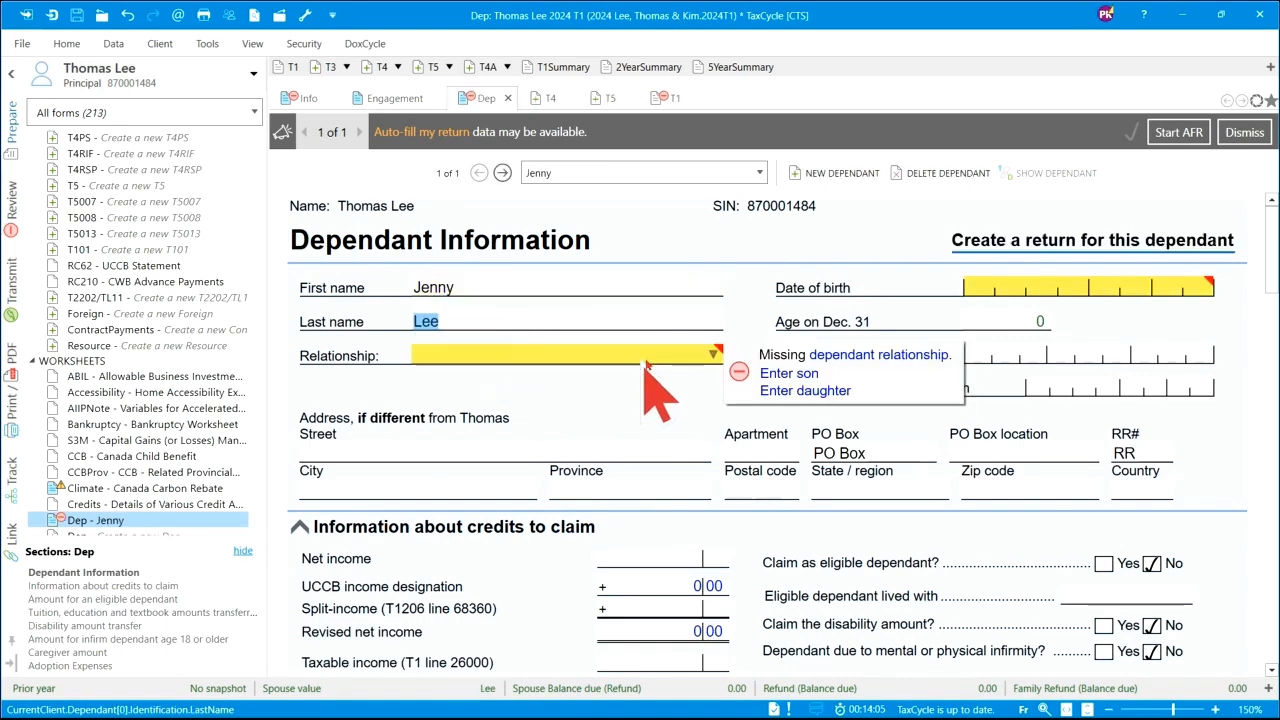
pyautogui.click(806, 391)
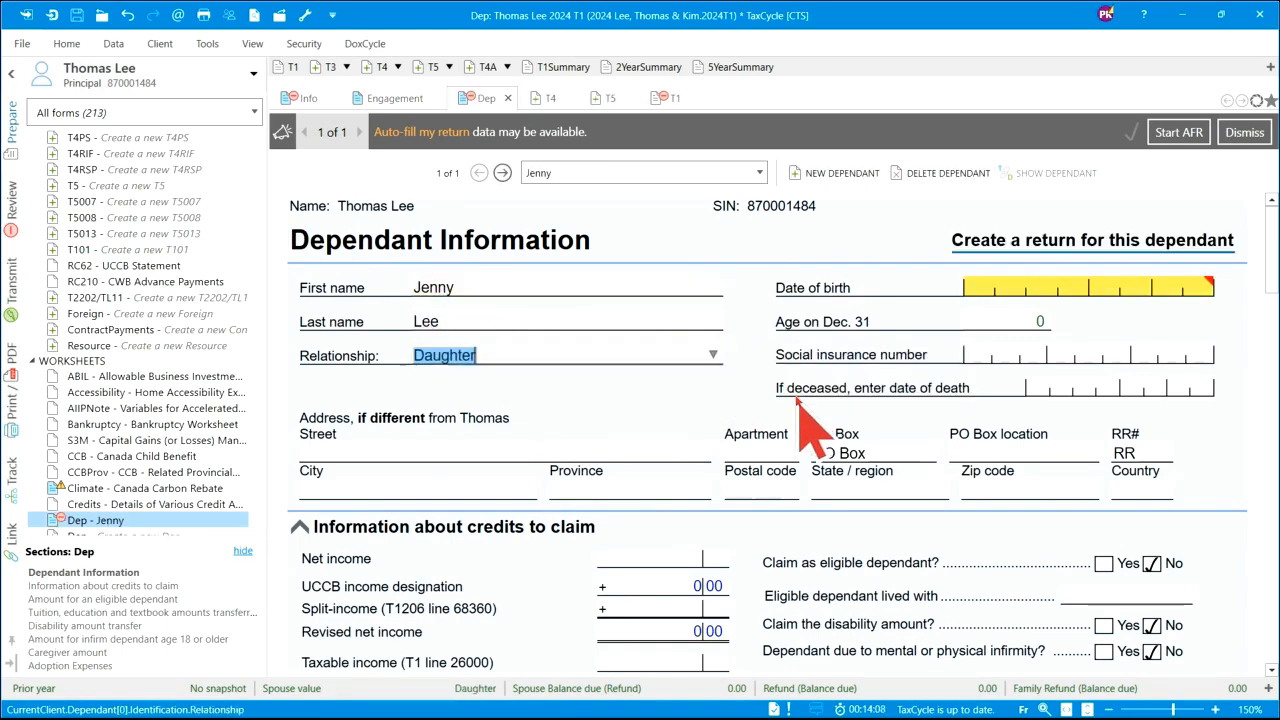
pyautogui.click(1012, 290)
pyautogui.write('2')
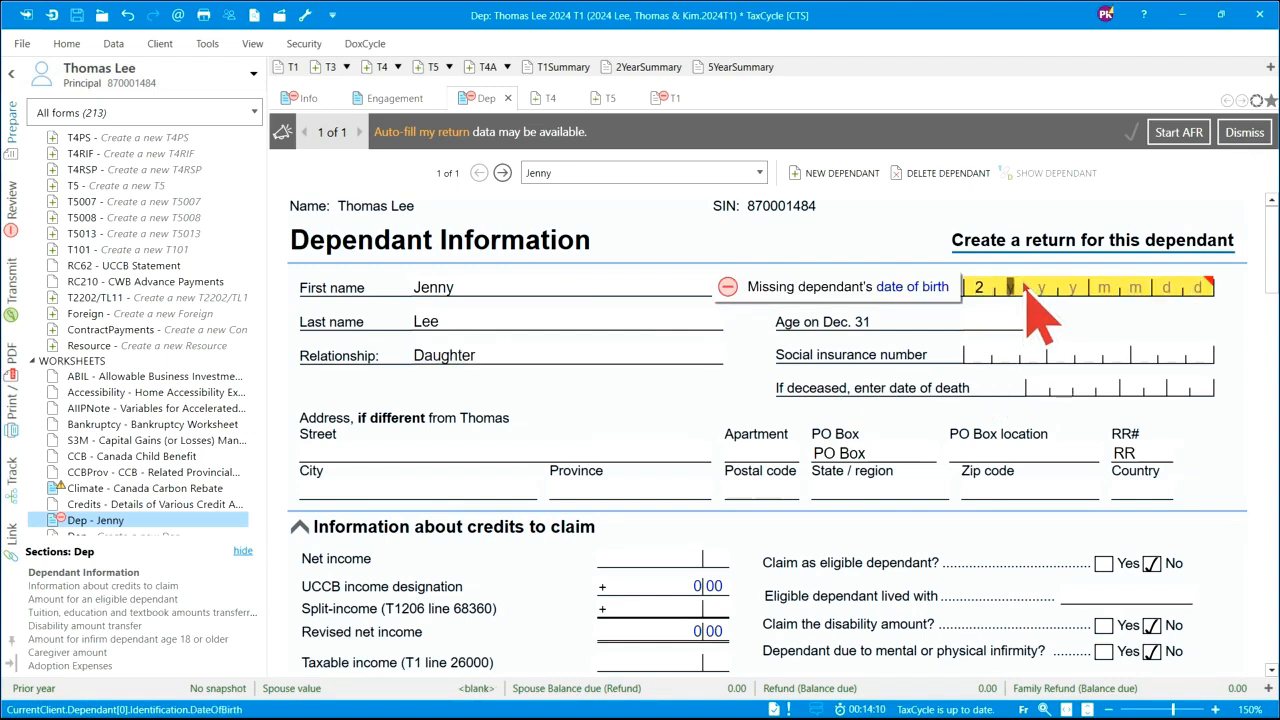
pyautogui.write('0120101')
pyautogui.press('Tab')
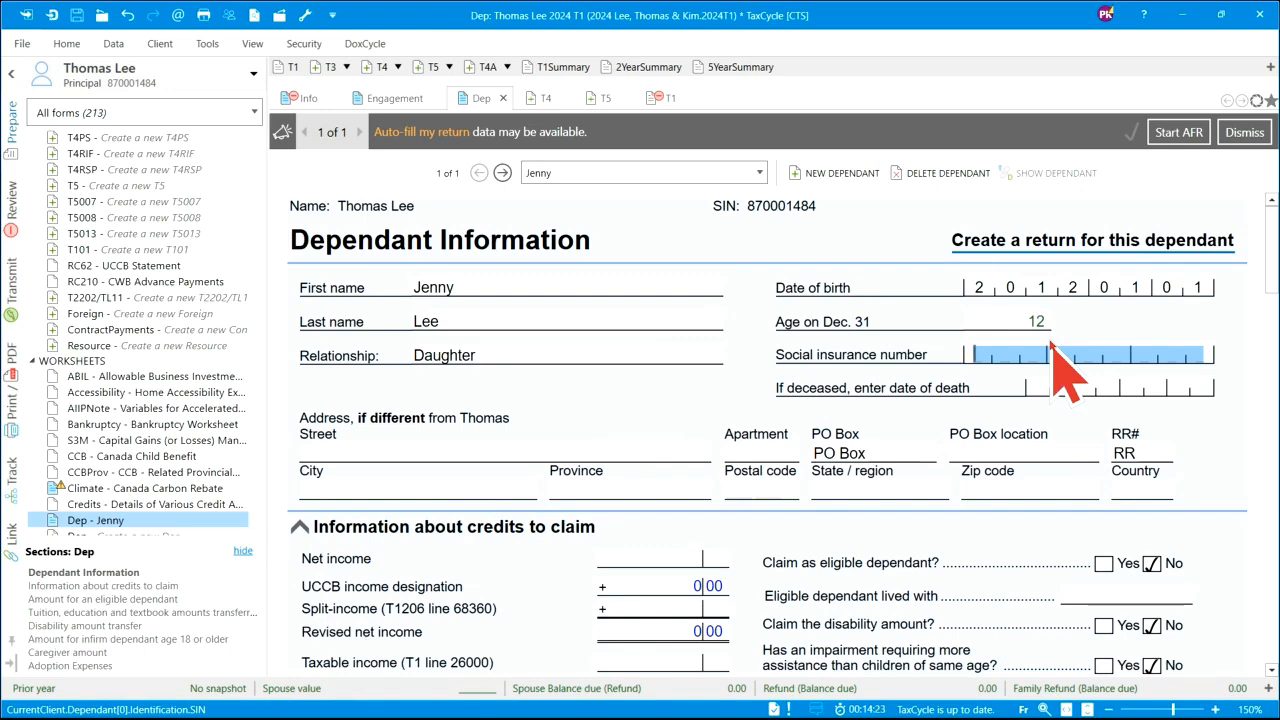
pyautogui.scroll(-1, 660, 455)
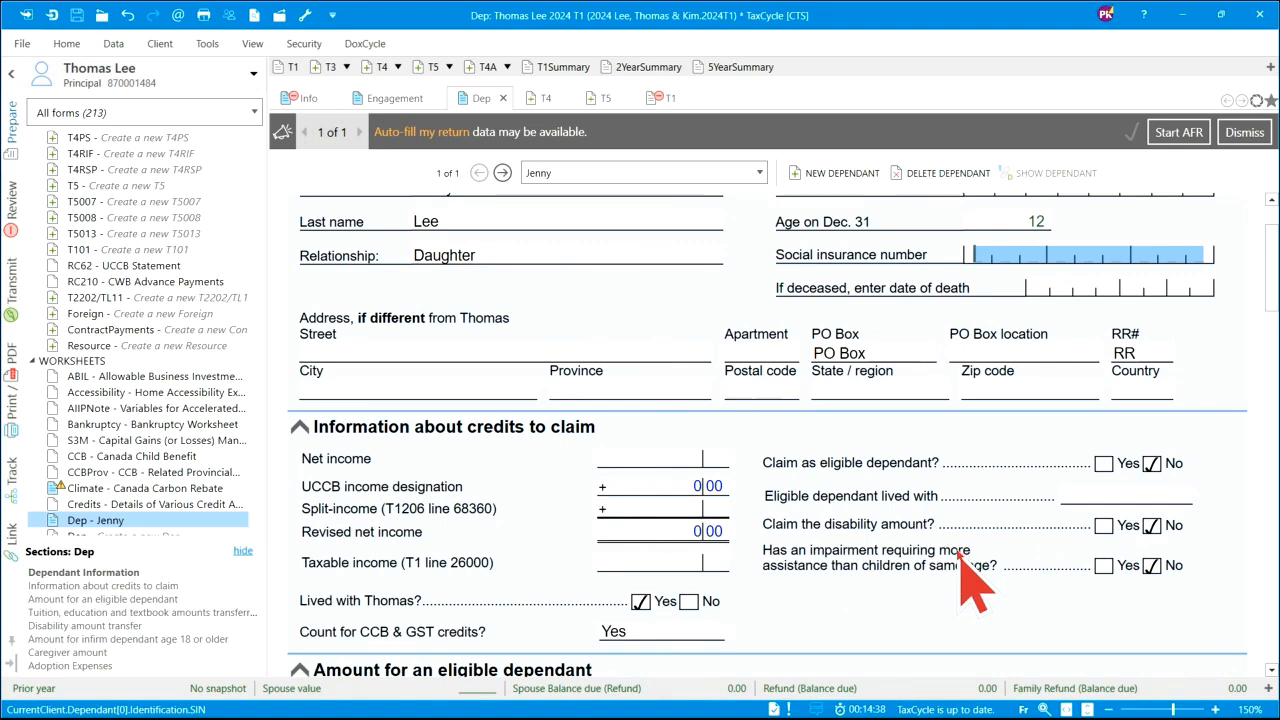
pyautogui.scroll(-5, 990, 570)
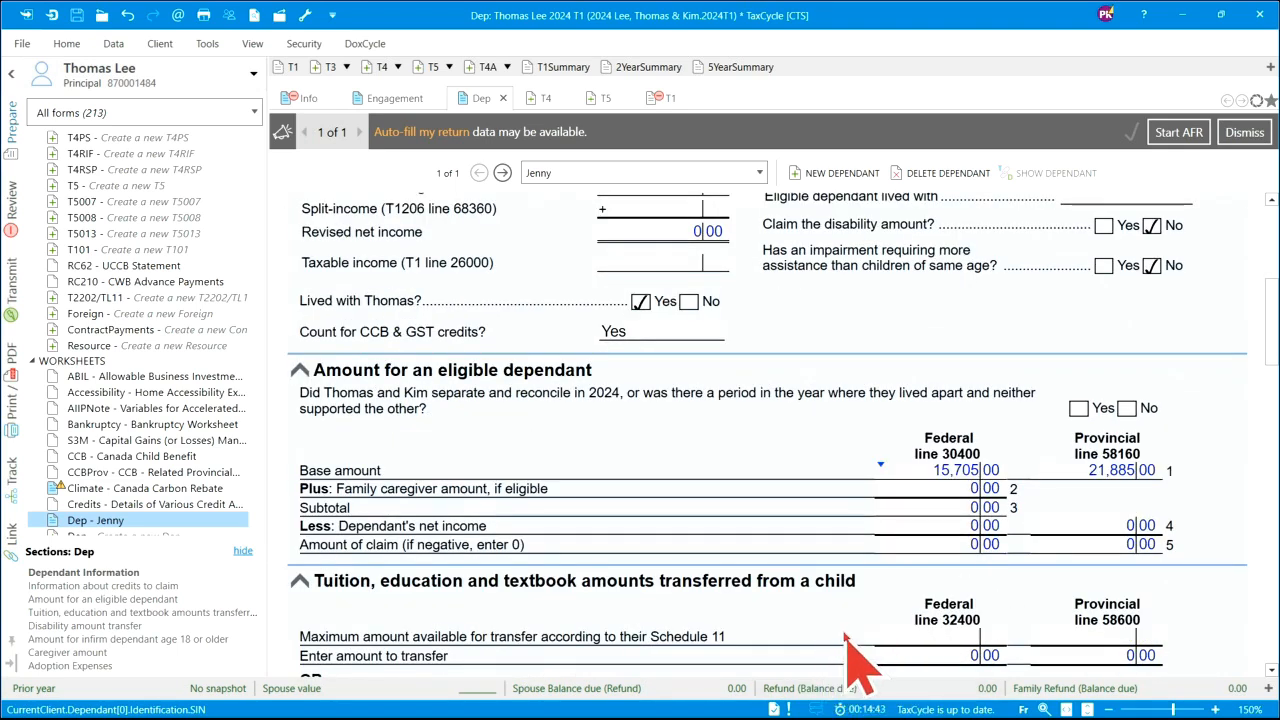
pyautogui.scroll(-2, 857, 650)
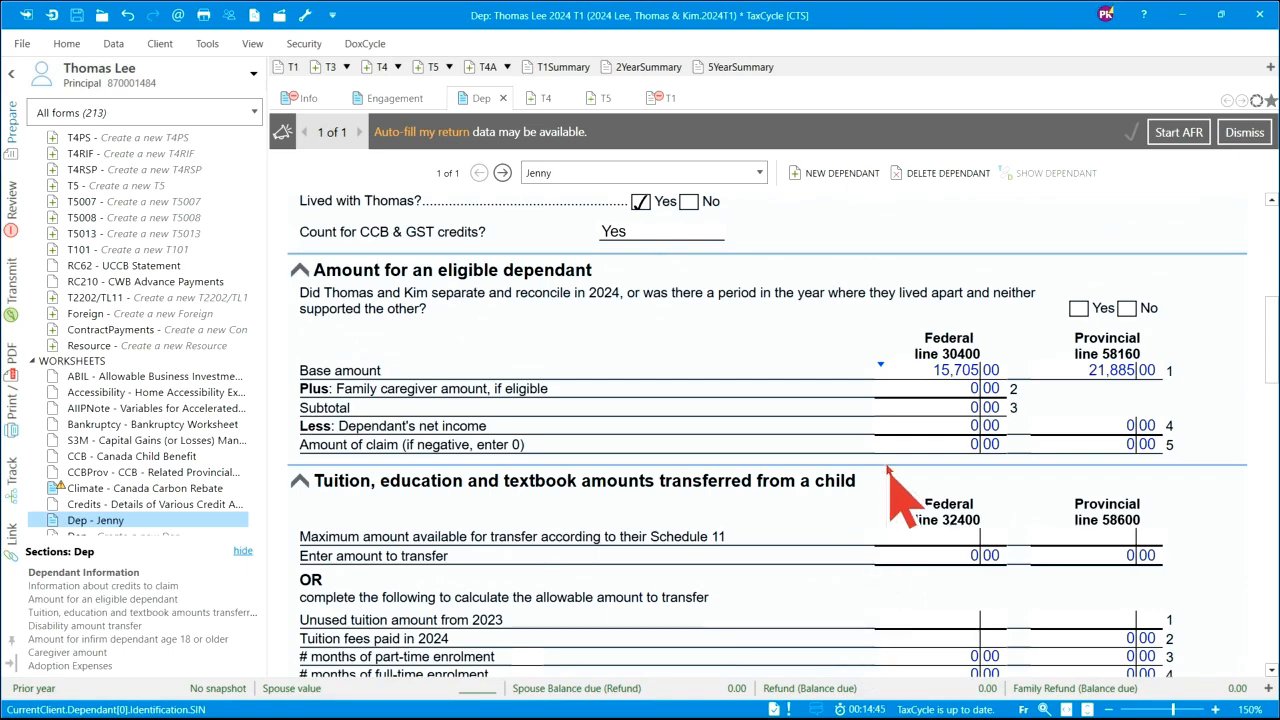
pyautogui.scroll(-2, 900, 495)
pyautogui.scroll(-15, 897, 495)
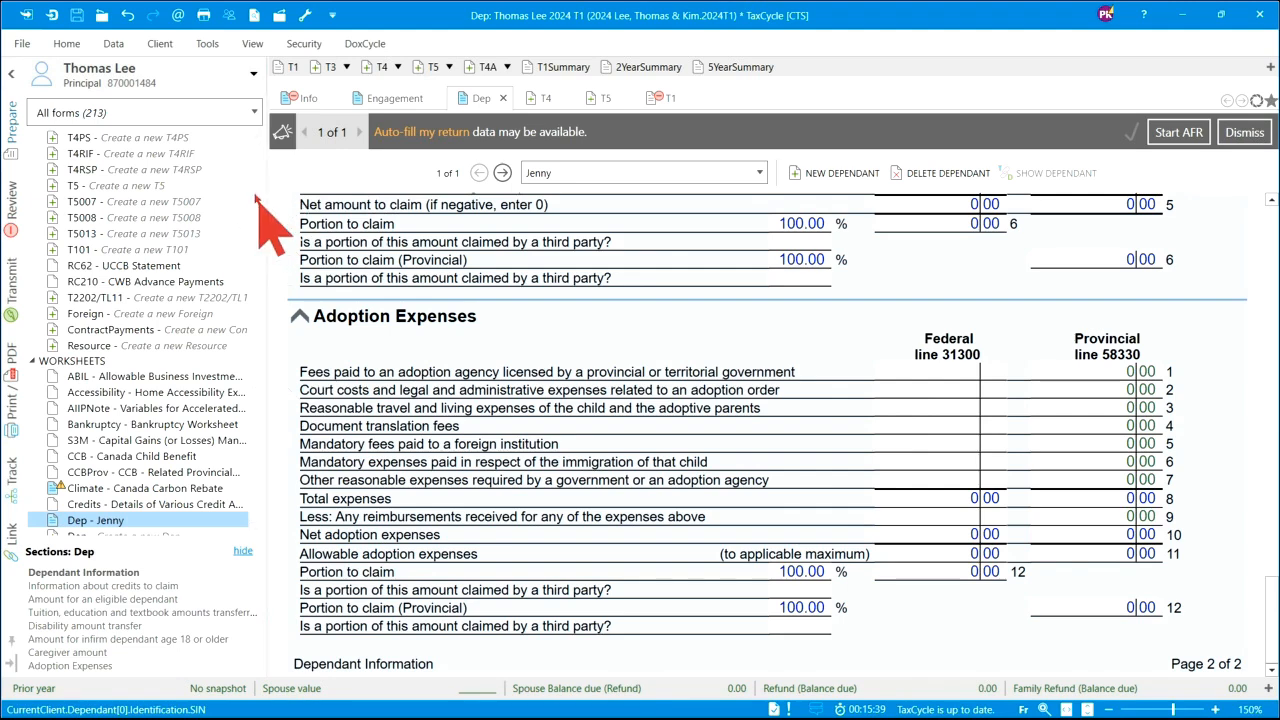
pyautogui.moveTo(257, 185); pyautogui.dragTo(261, 150)
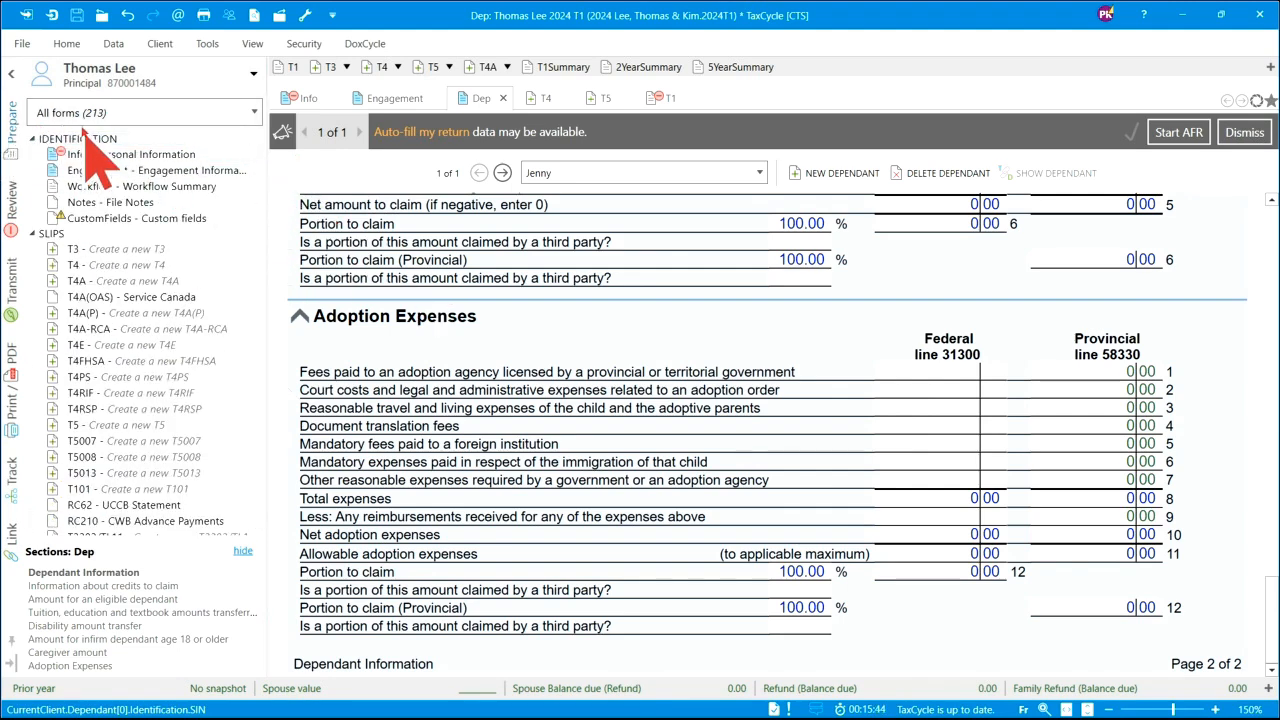
# - Keep the All forms filter, collapse the forms tree, and expand only the SLIPS group
pyautogui.click(256, 113)
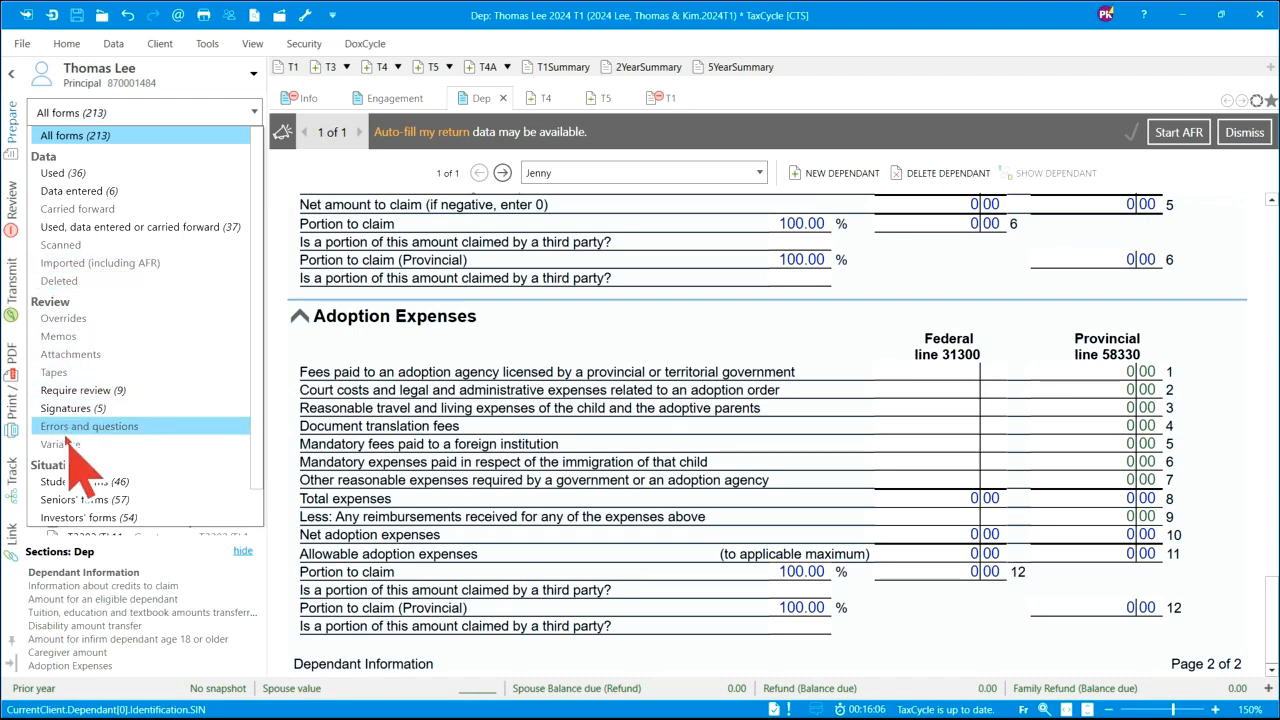
pyautogui.click(92, 134)
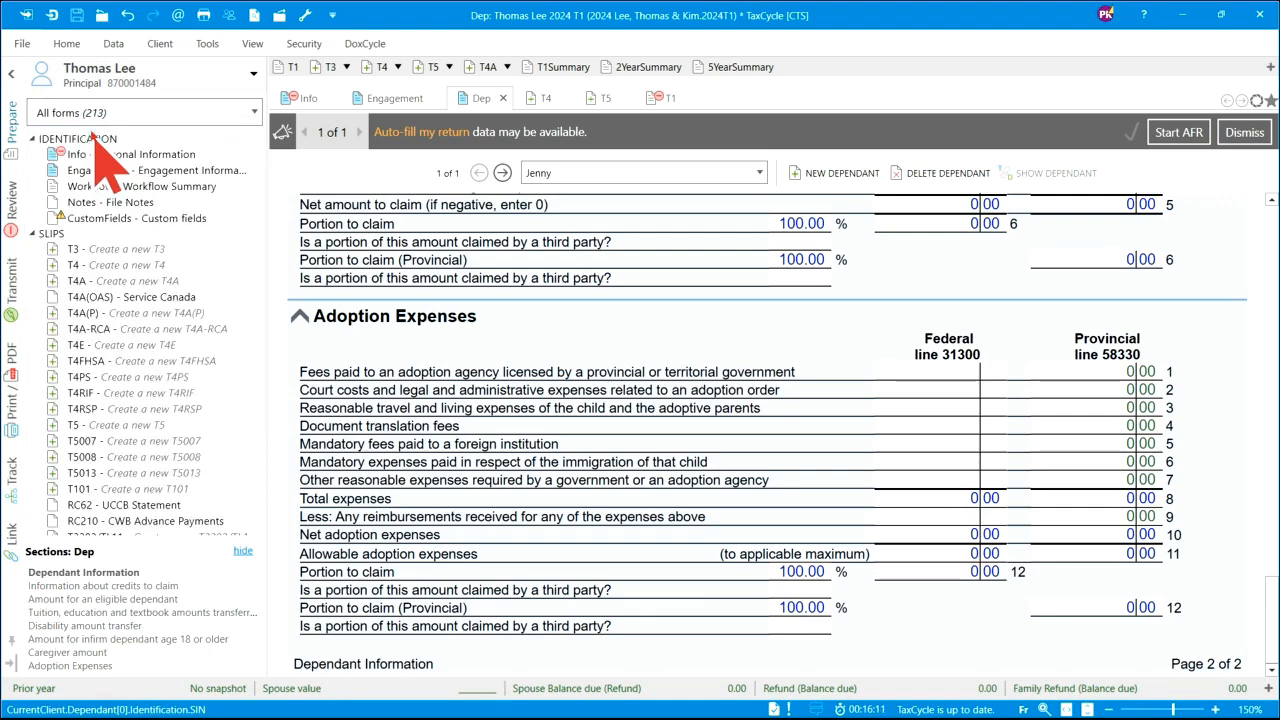
pyautogui.rightClick(103, 235)
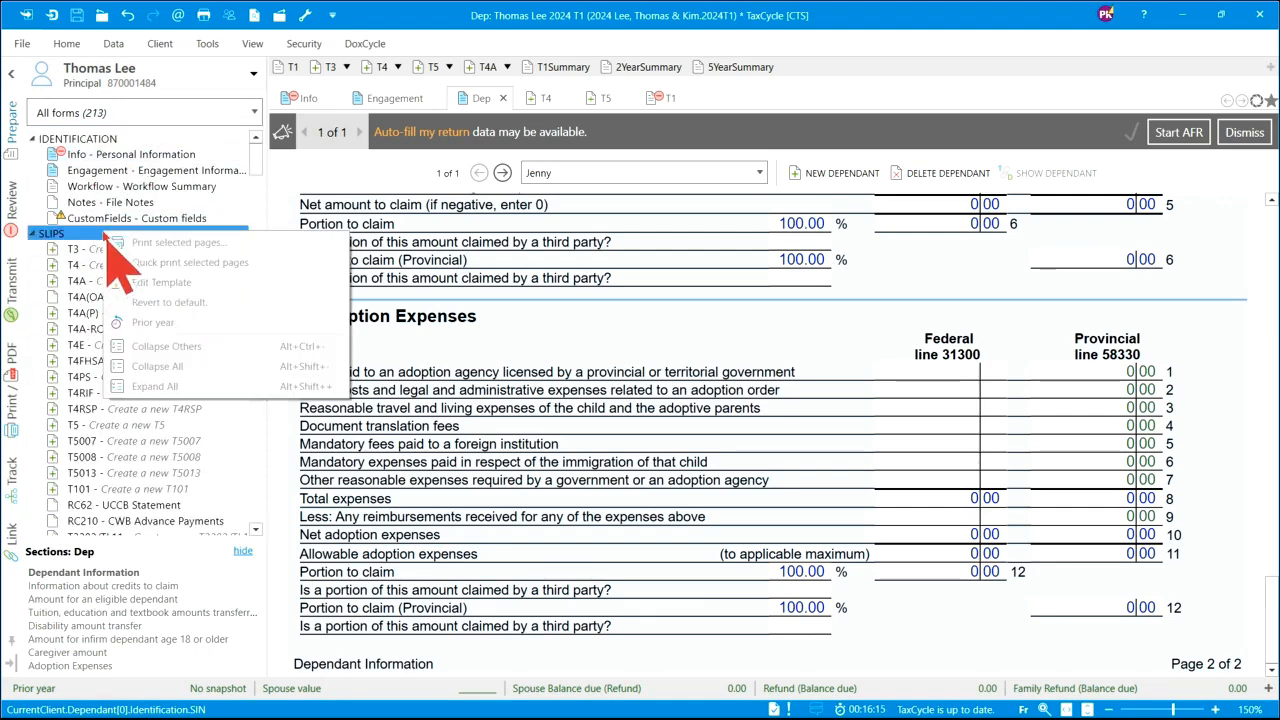
pyautogui.click(163, 367)
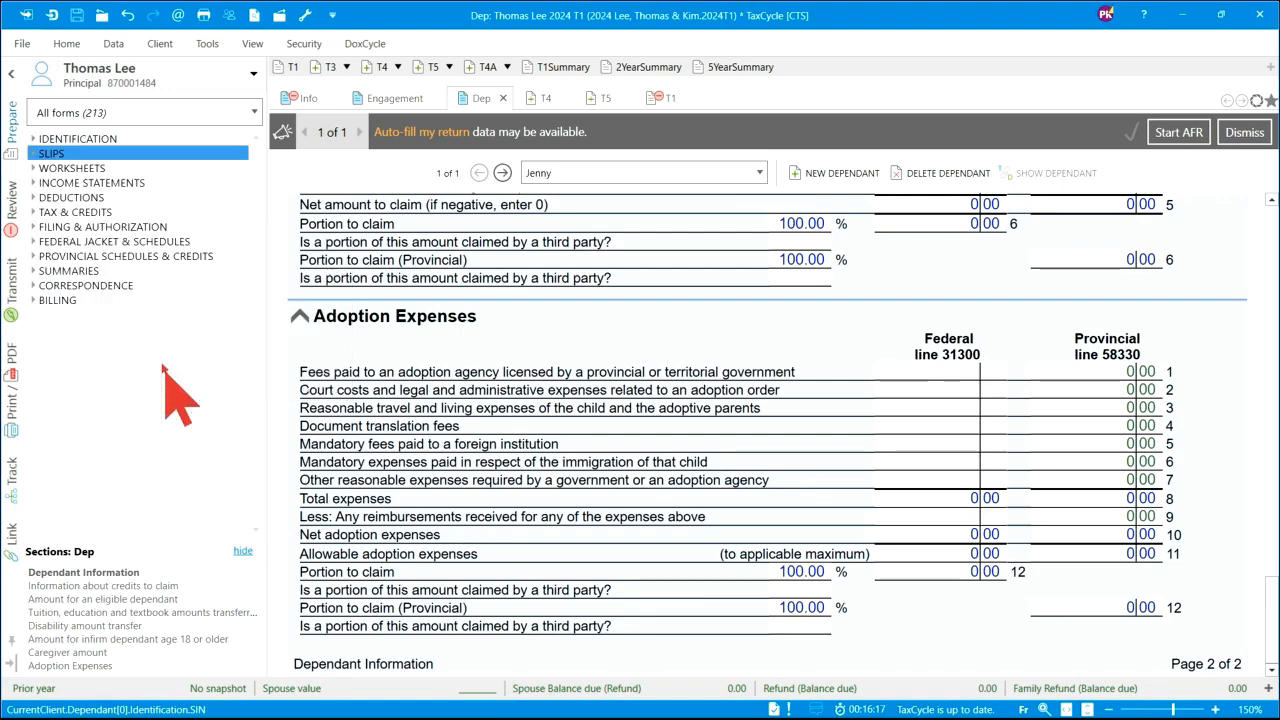
pyautogui.click(52, 156)
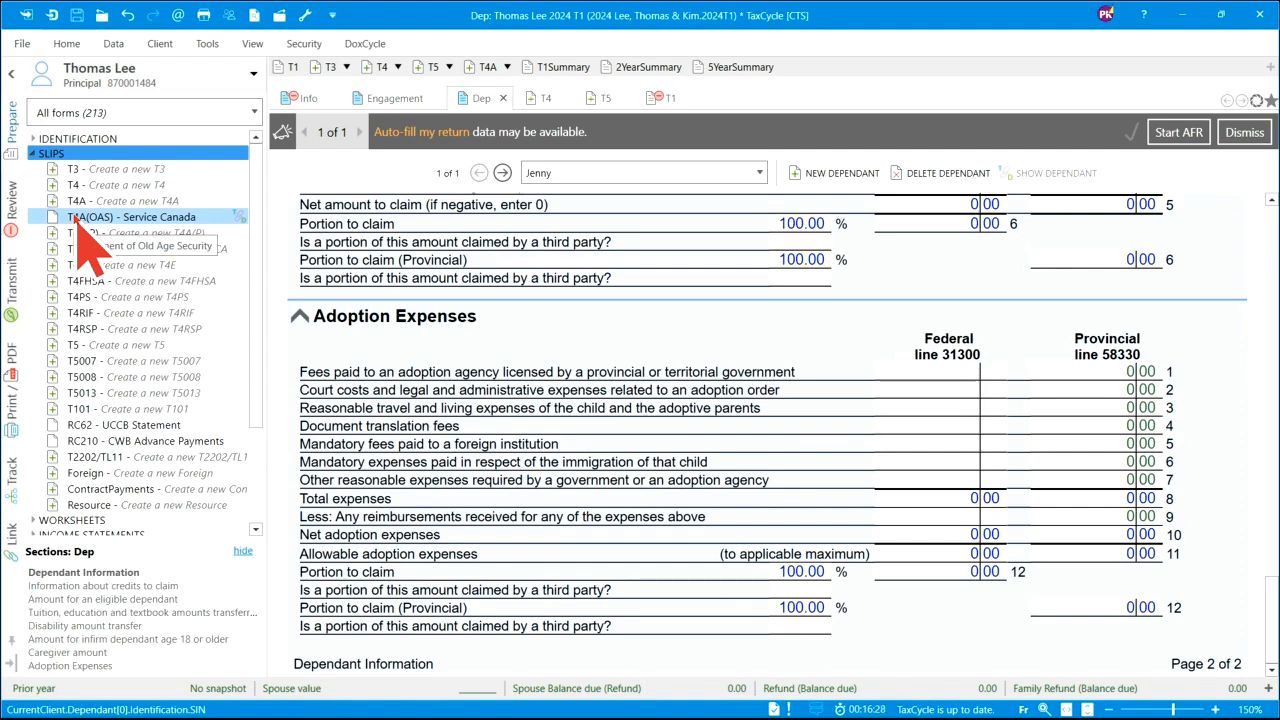
# - Add a new T4 slip with issuer Oliver's Electric Ltd
pyautogui.press('F4')
pyautogui.write('t4')
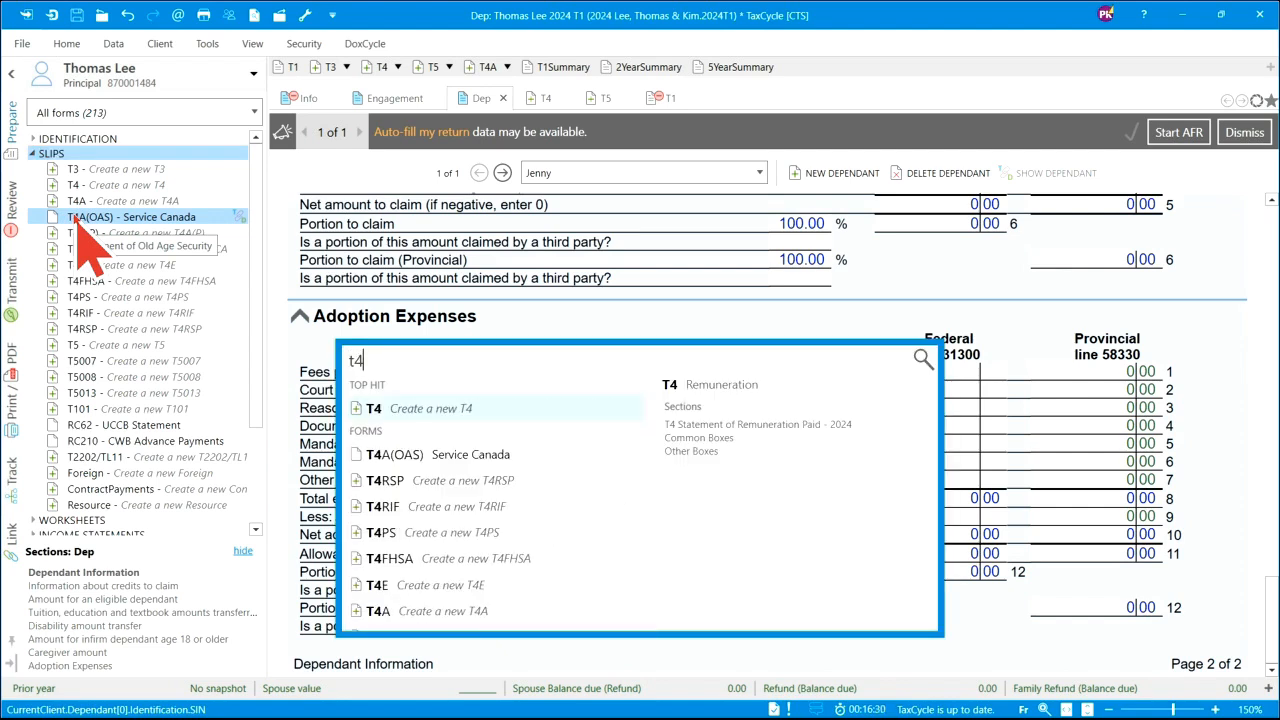
pyautogui.press('Return')
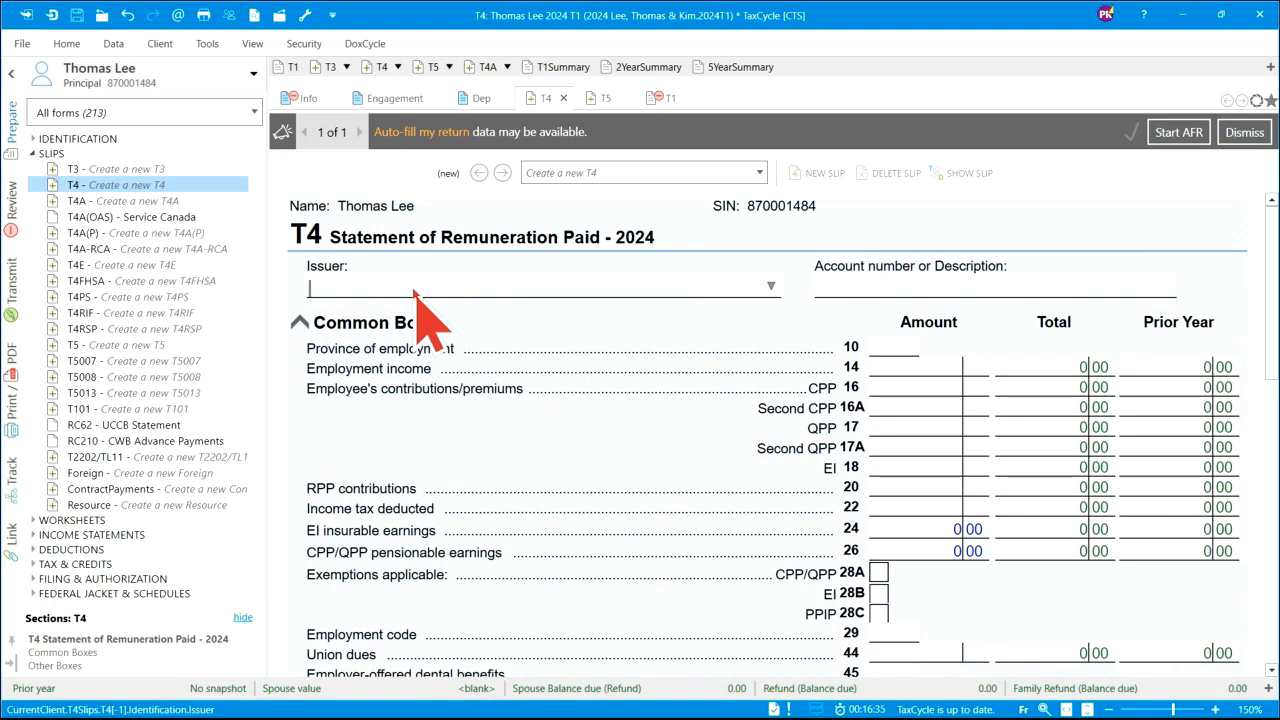
pyautogui.write('ol')
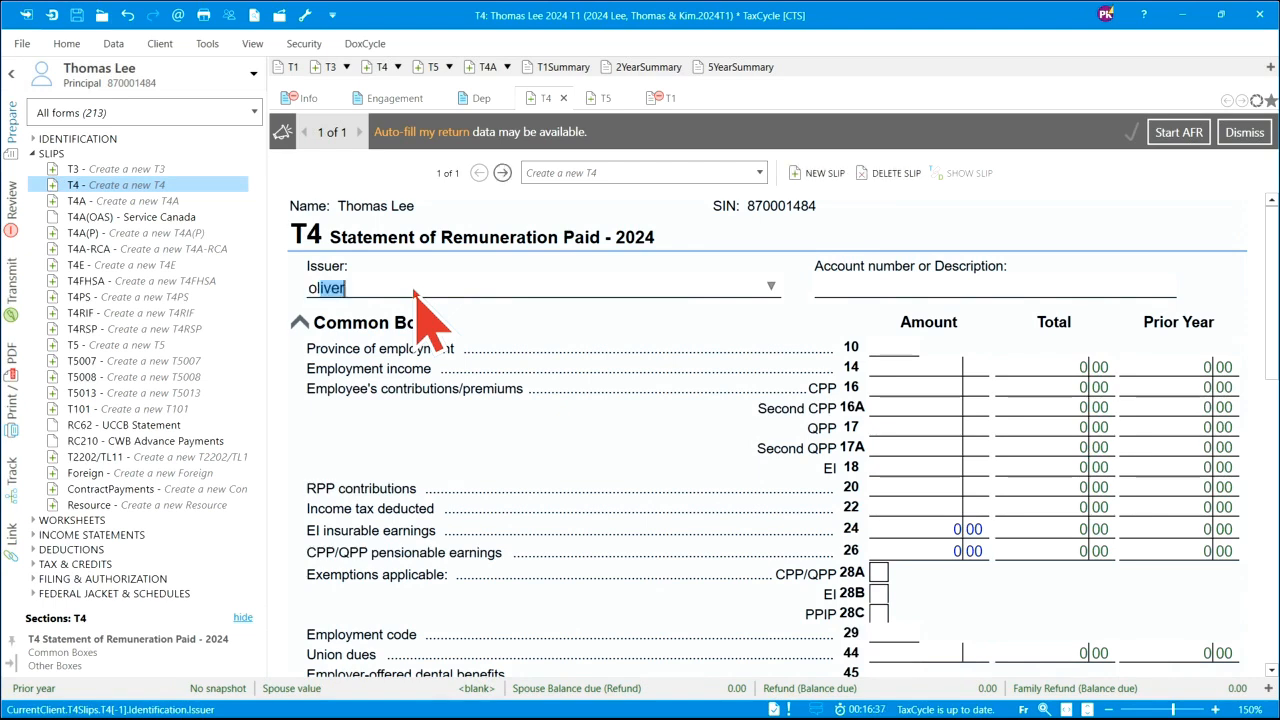
pyautogui.write('i')
pyautogui.press('BackSpace')
pyautogui.press('BackSpace')
pyautogui.press('BackSpace')
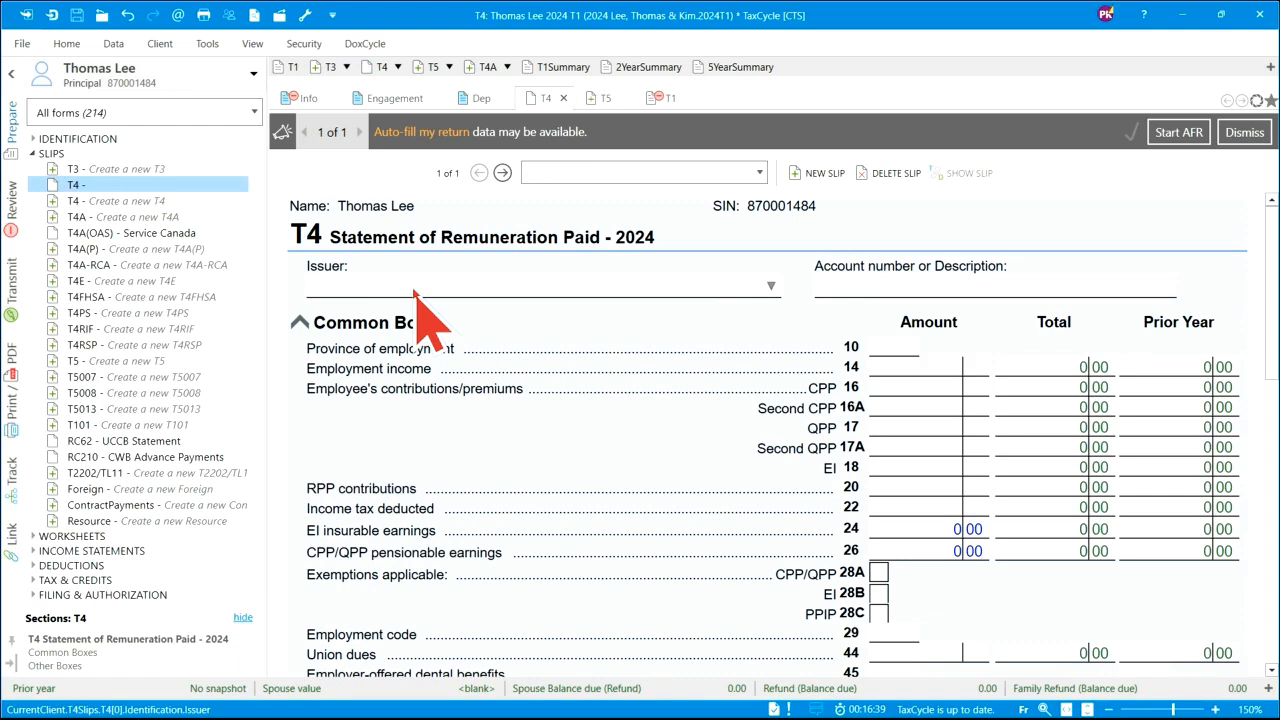
pyautogui.write("Oliver's Electric Ltd")
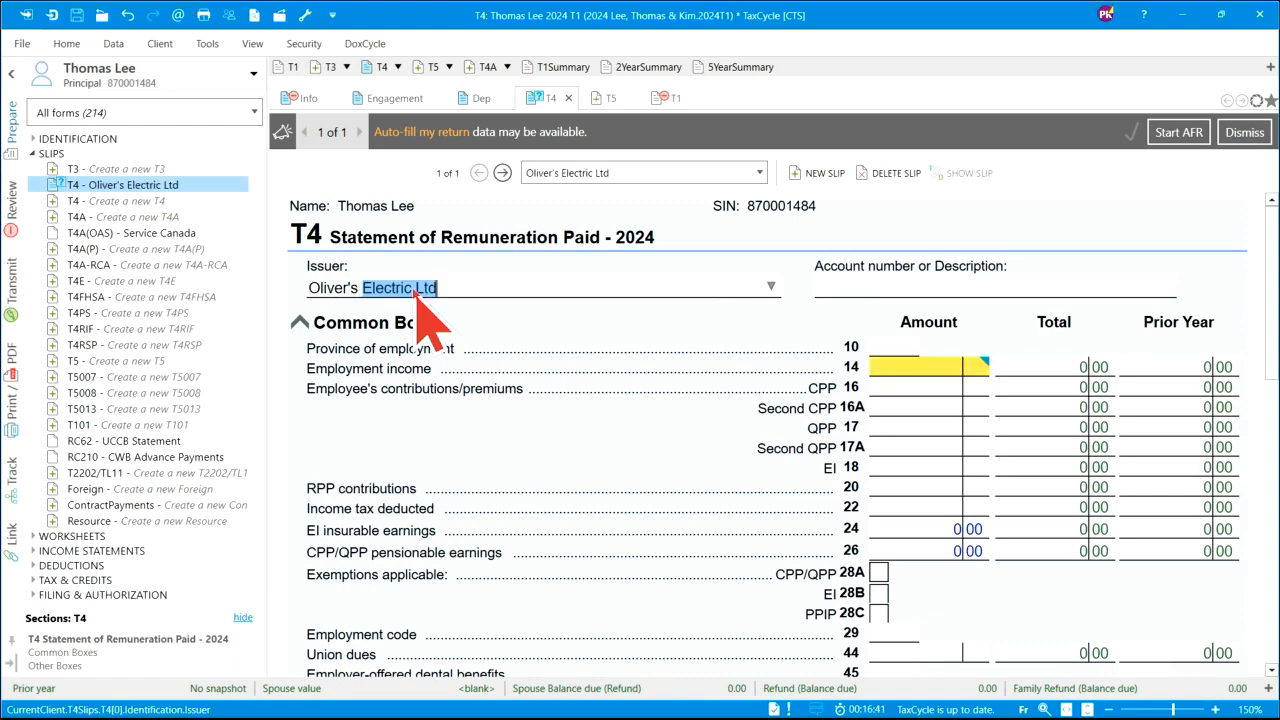
pyautogui.press('Tab')
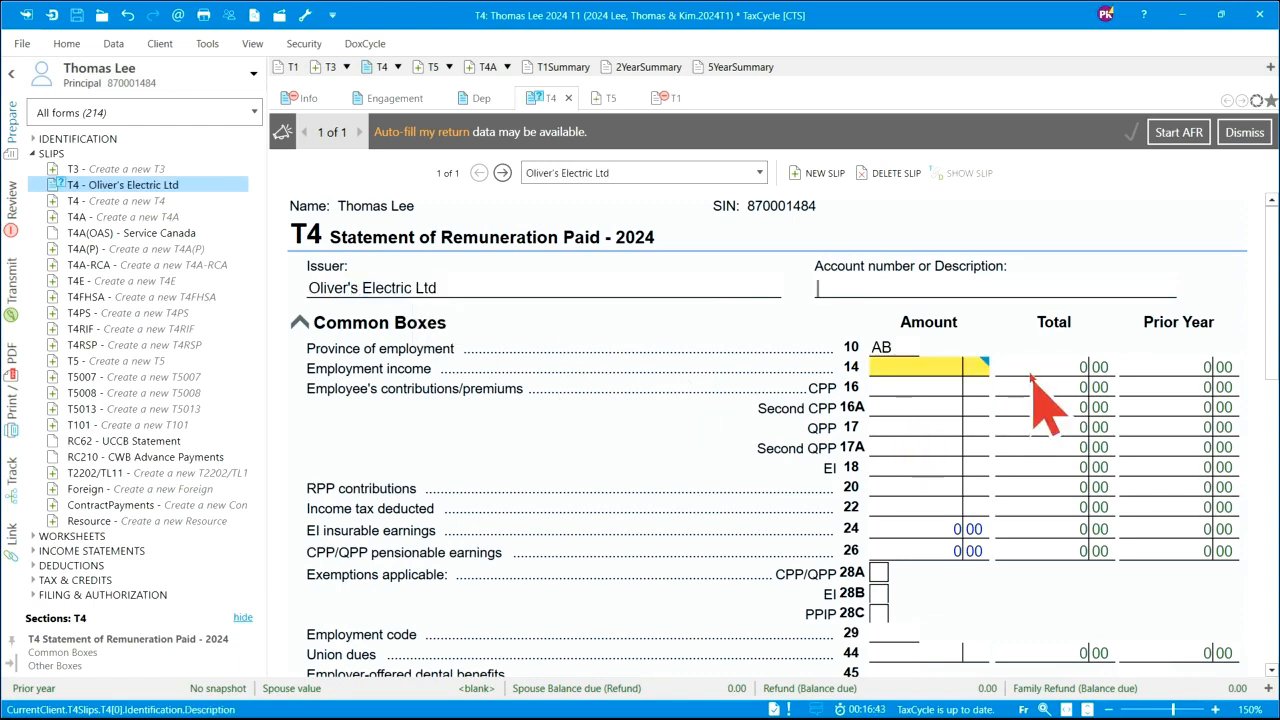
# - Enter T4 income 72,800, suggested CPP 3,867.50, EI 860.22 and tax deducted 13,577.64
pyautogui.click(941, 369)
pyautogui.write('7')
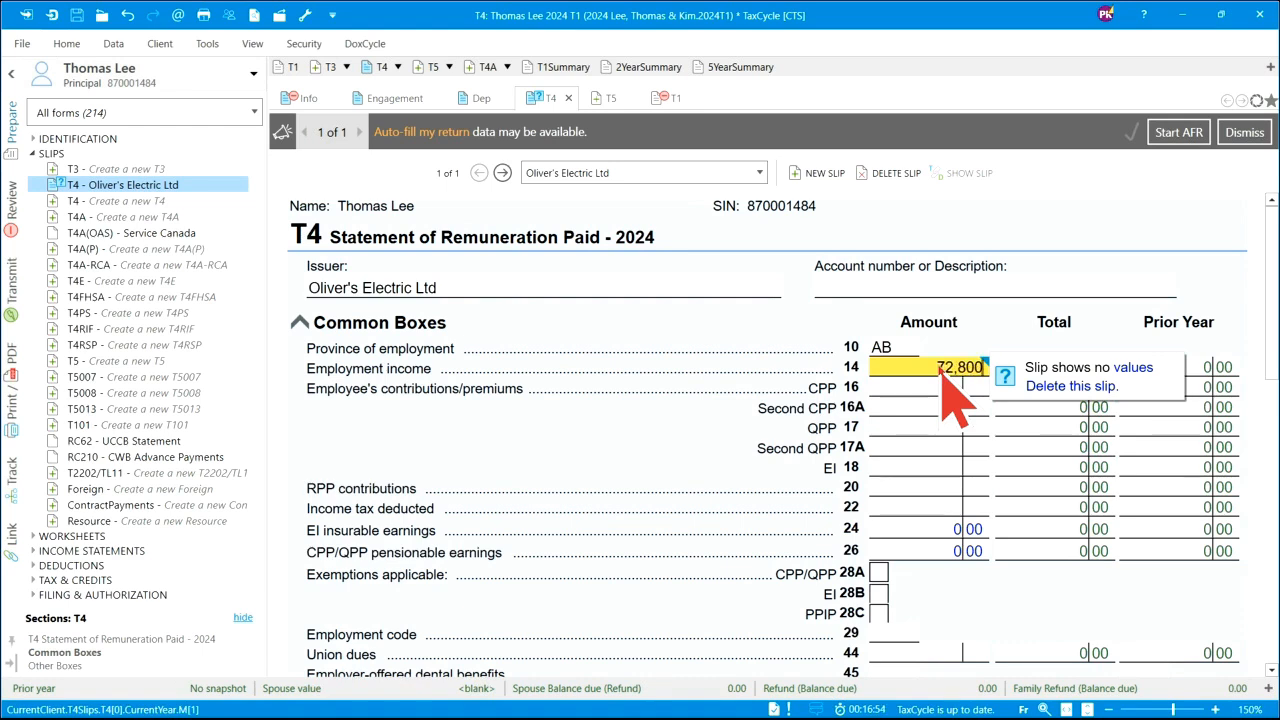
pyautogui.write('2,800')
pyautogui.press('Tab')
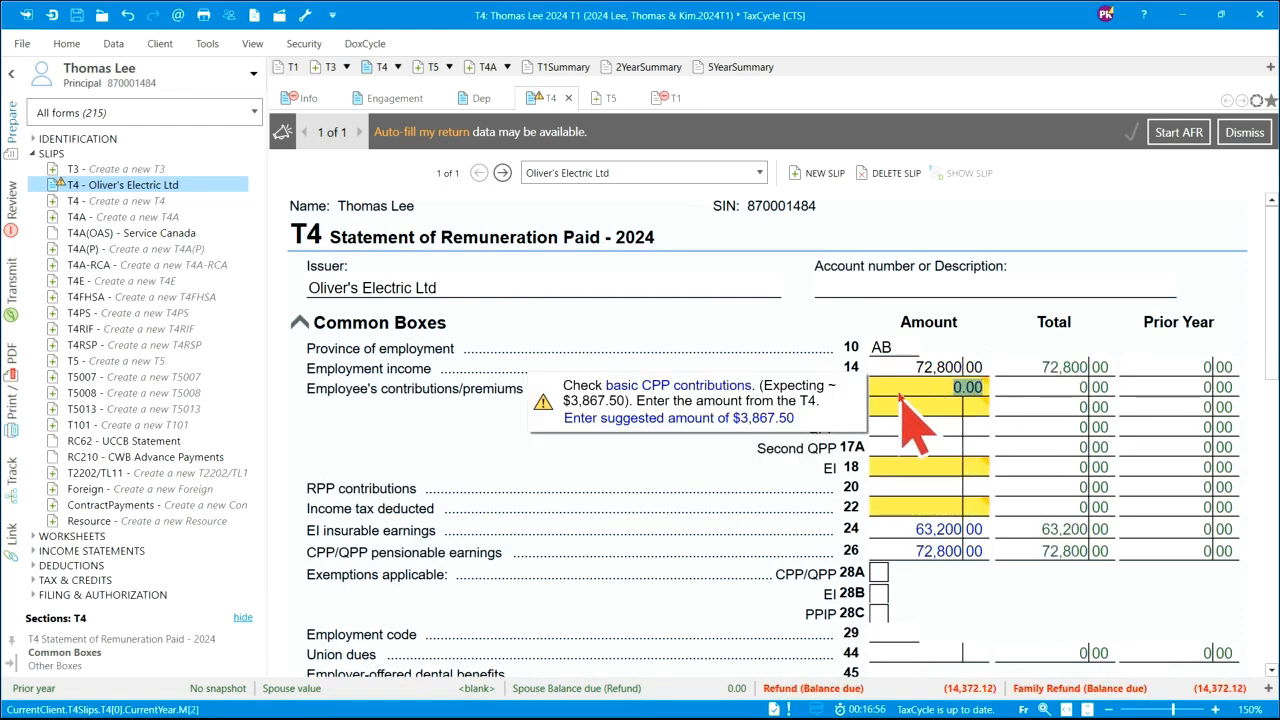
pyautogui.click(767, 420)
pyautogui.click(945, 468)
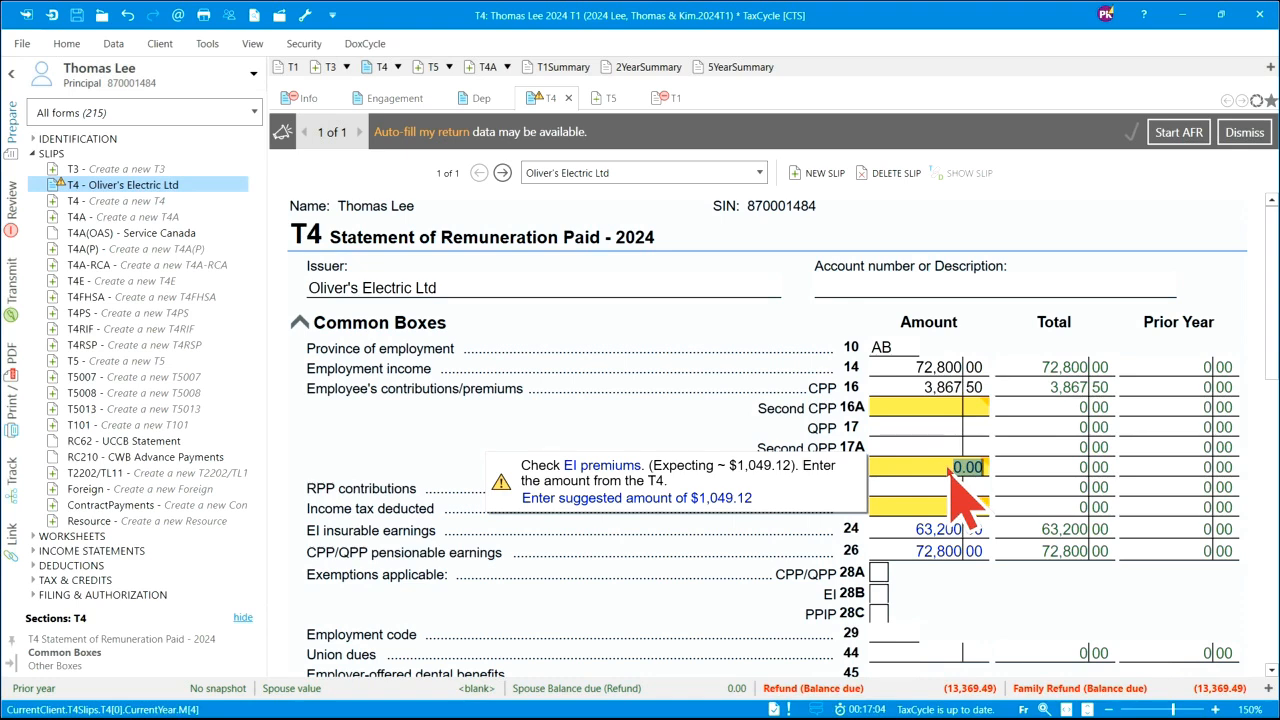
pyautogui.write('86')
pyautogui.click(945, 507)
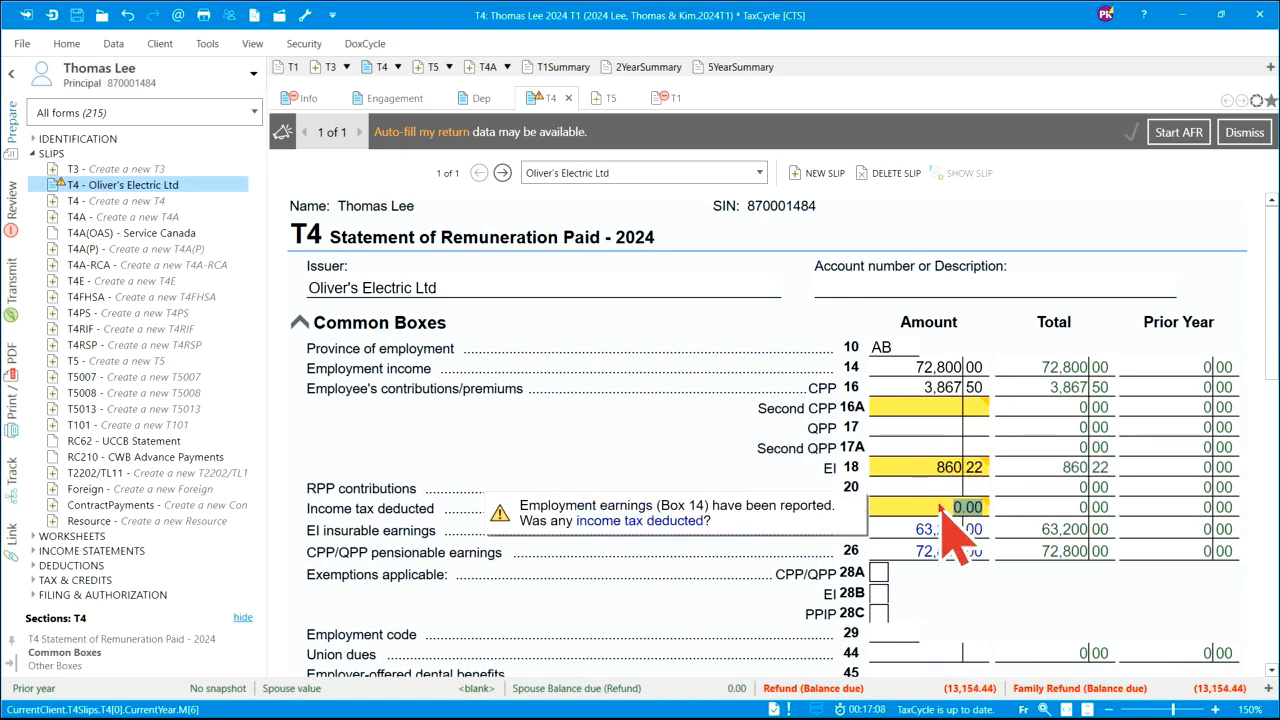
pyautogui.write('1')
pyautogui.write('3,577.64')
pyautogui.press('Tab')
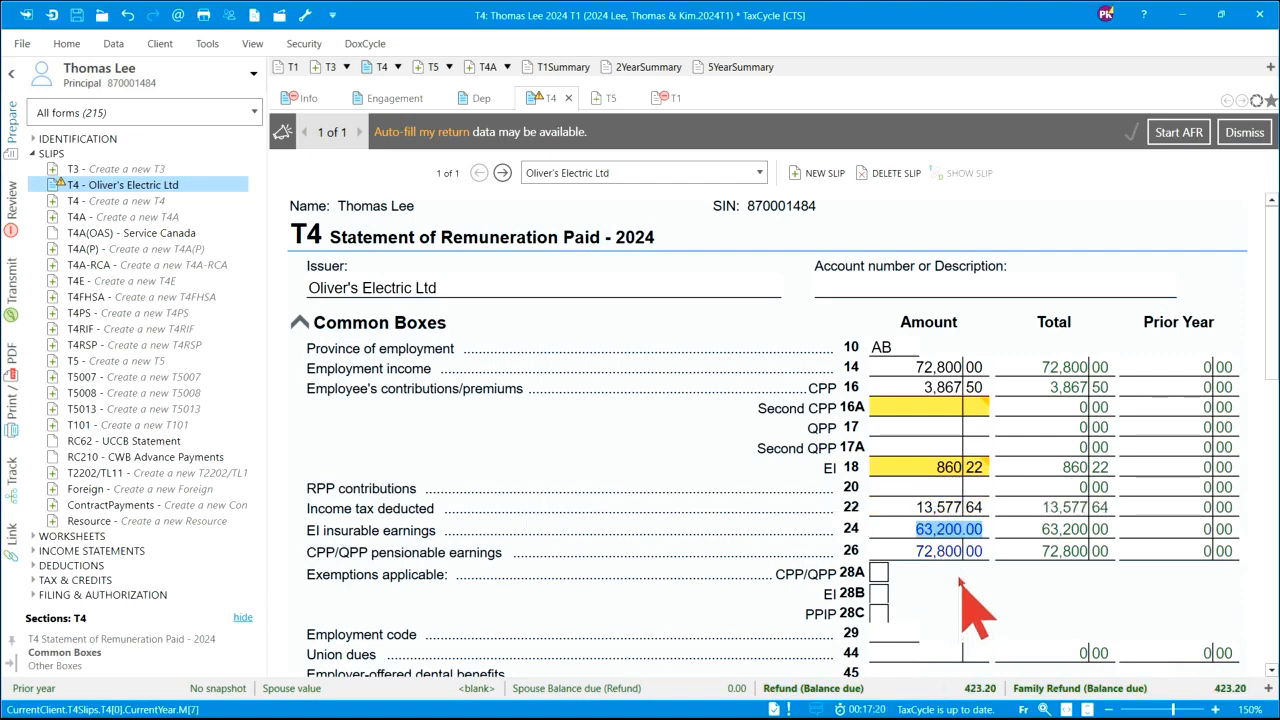
pyautogui.scroll(-2, 955, 585)
pyautogui.scroll(-14, 960, 590)
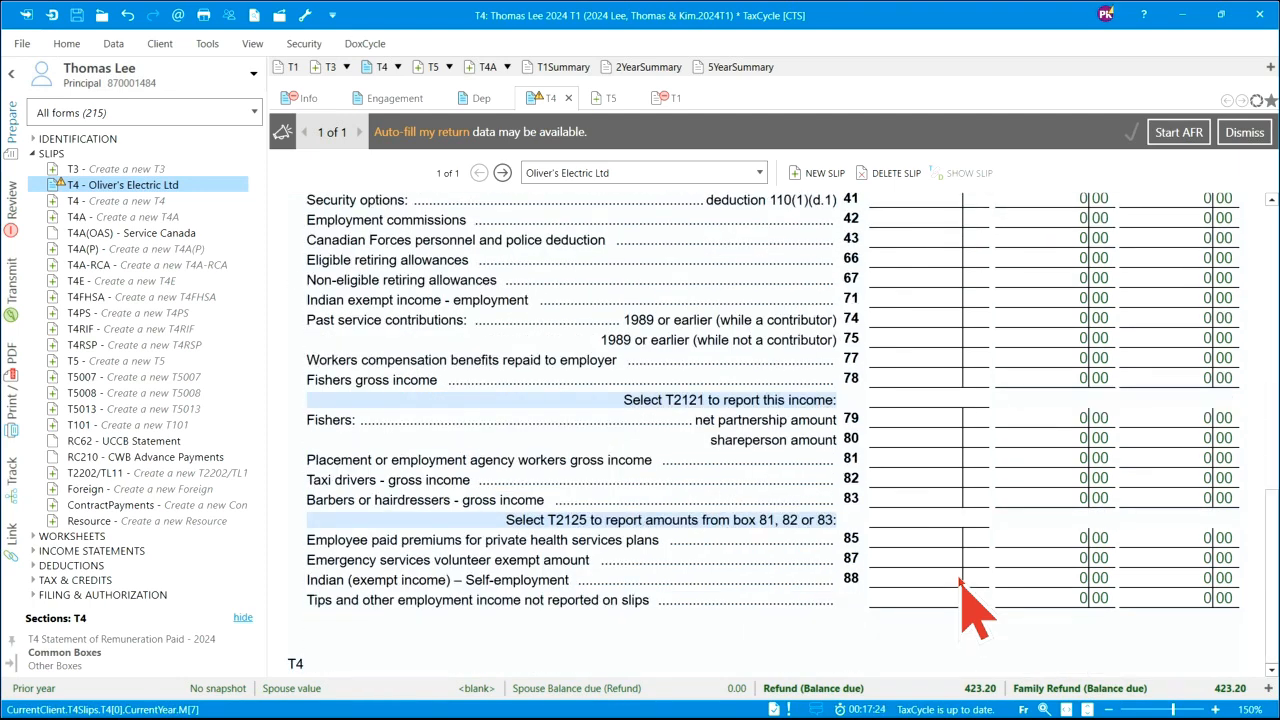
pyautogui.scroll(10, 1006, 540)
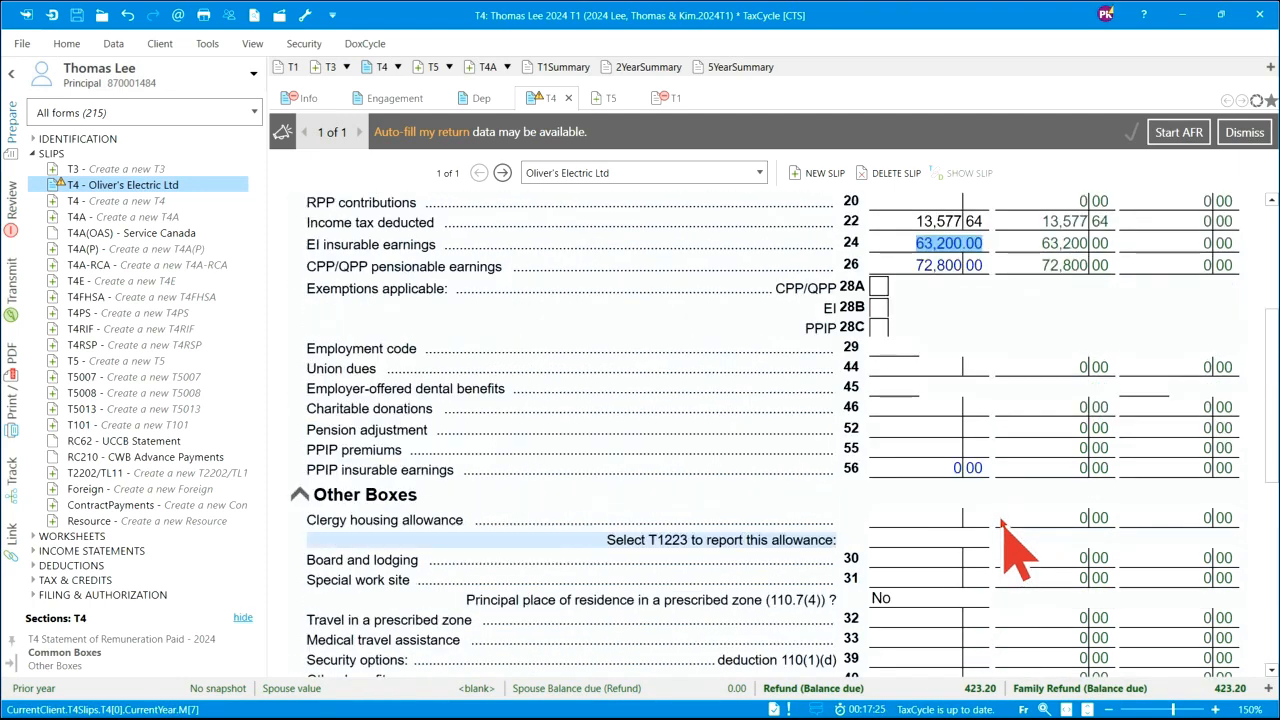
pyautogui.scroll(6, 1006, 540)
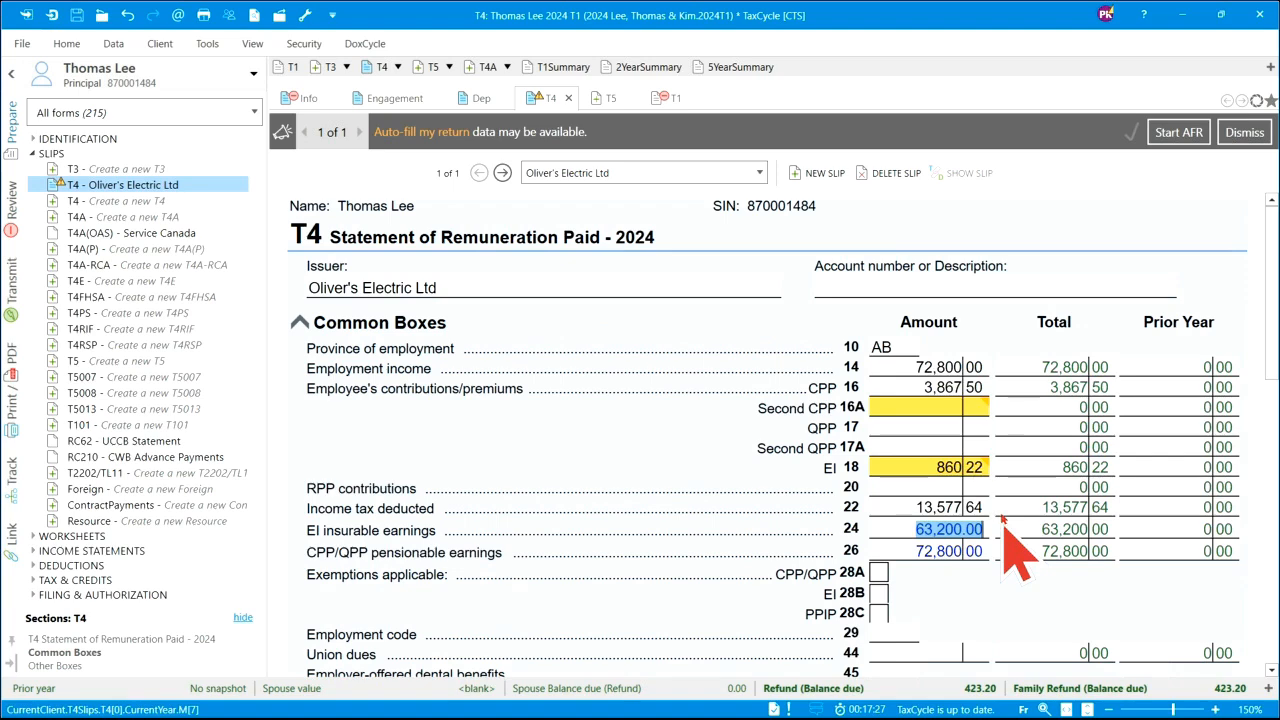
pyautogui.scroll(-5, 993, 460)
pyautogui.scroll(-3, 1006, 480)
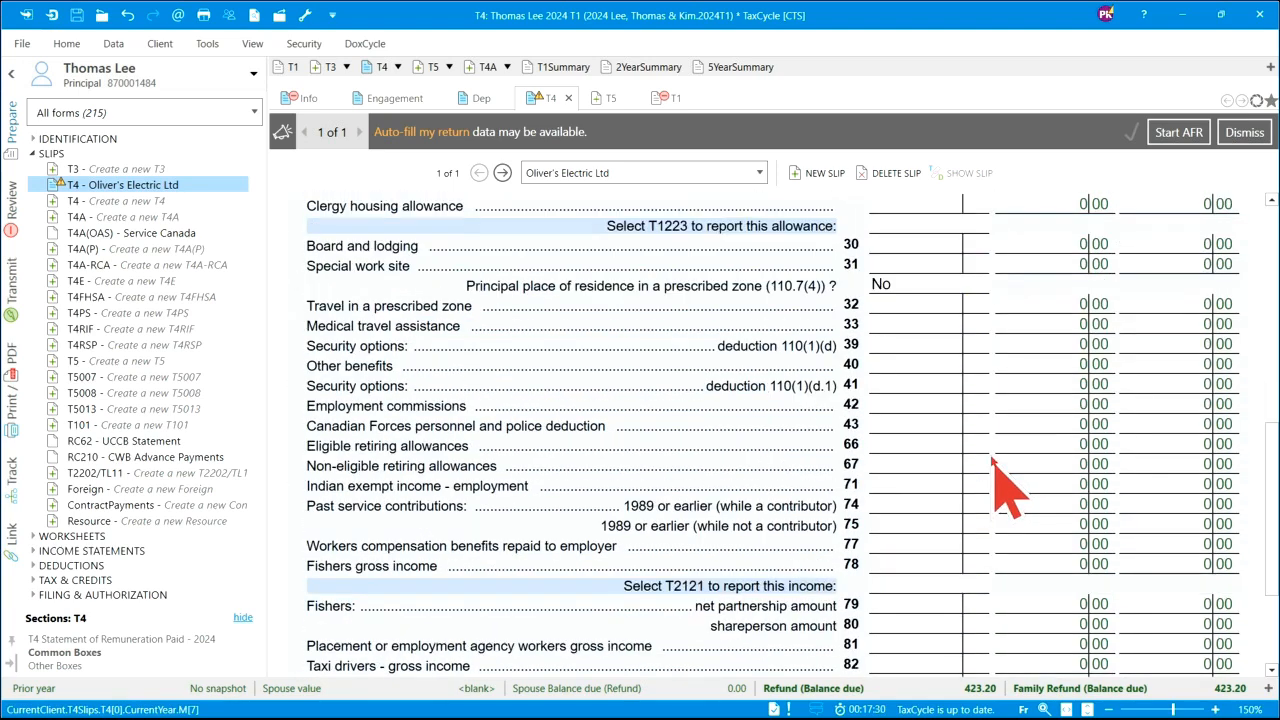
pyautogui.scroll(4, 1013, 430)
pyautogui.scroll(4, 1013, 430)
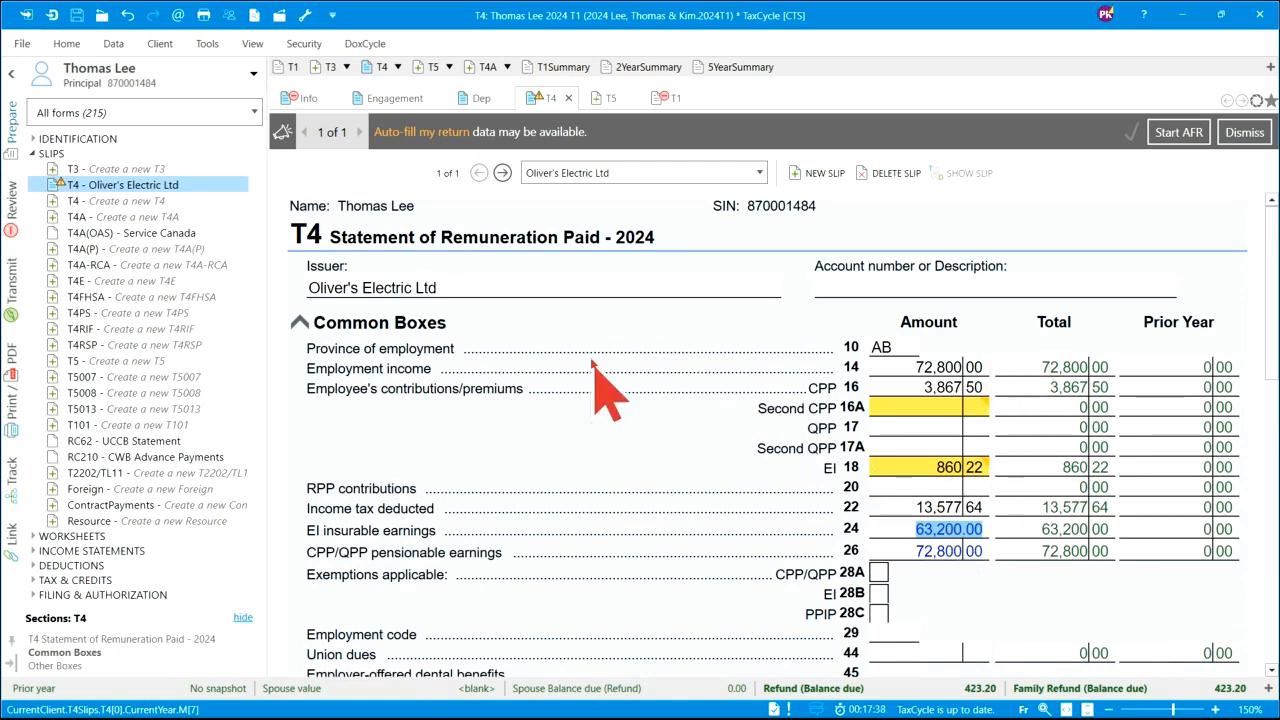
# - Create a new T4E slip with Service Canada as the issuer
pyautogui.click(114, 283)
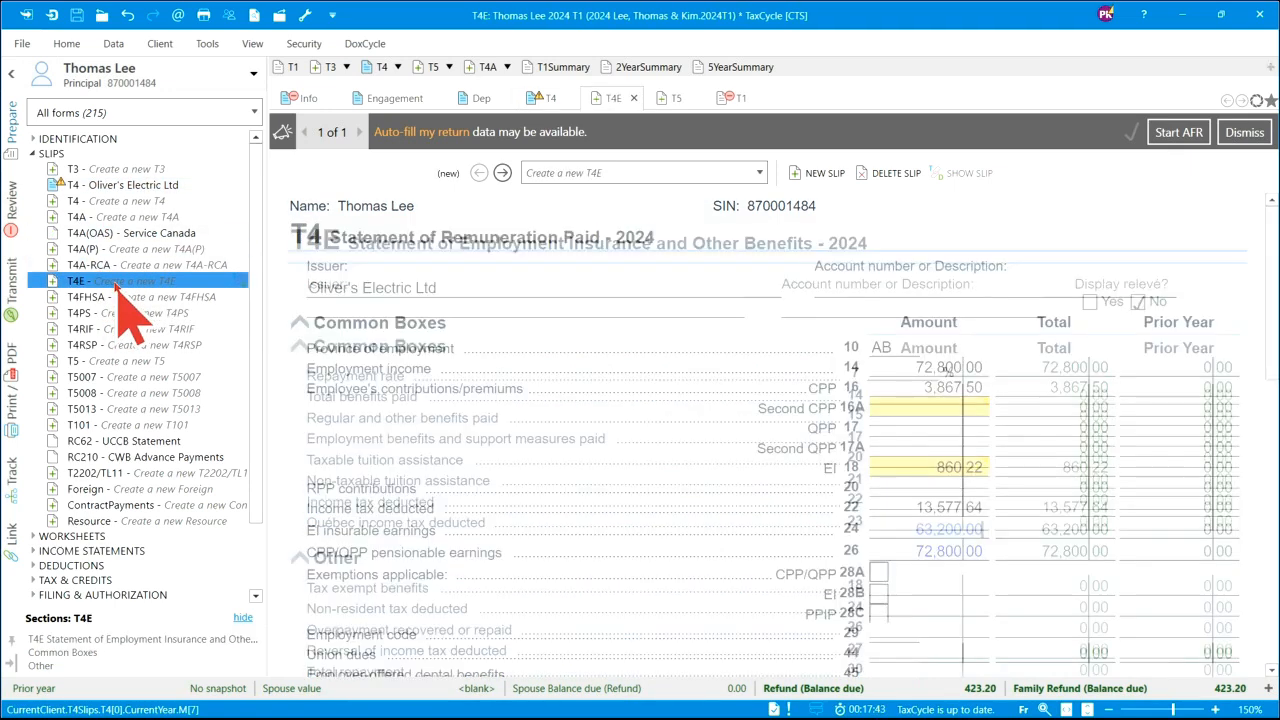
pyautogui.click(378, 300)
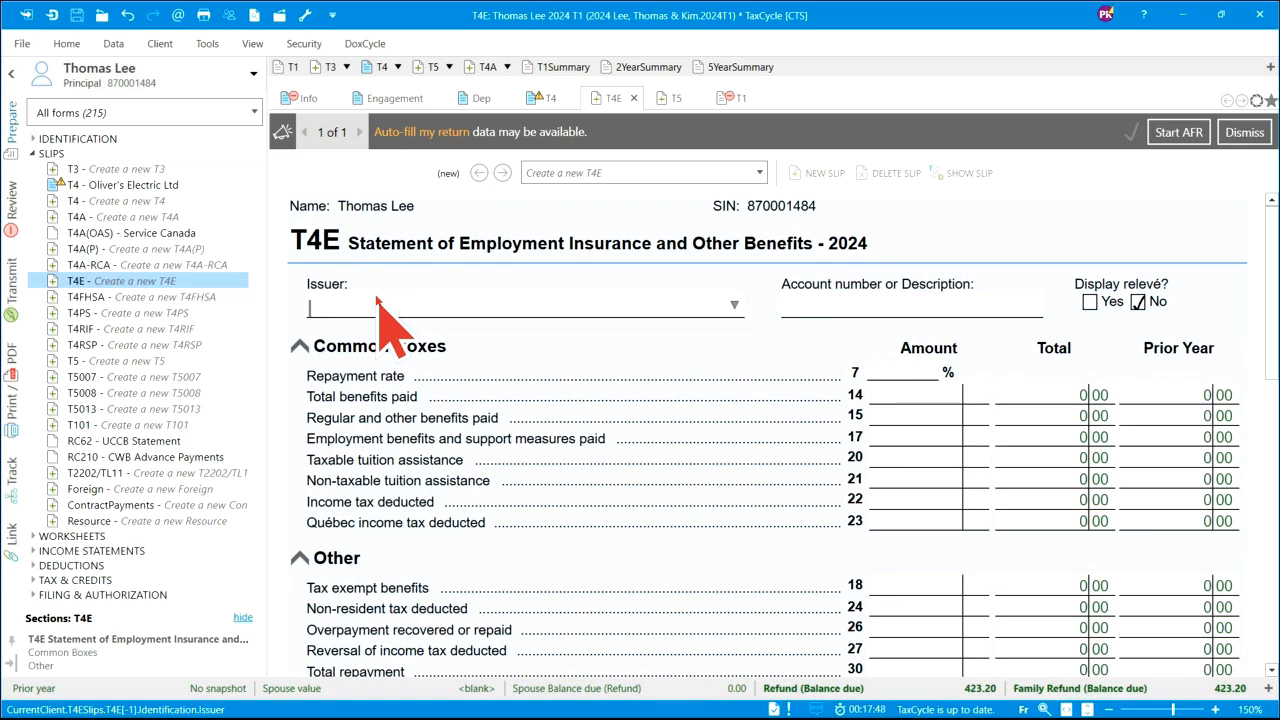
pyautogui.click(88, 283)
pyautogui.write('Service Canada')
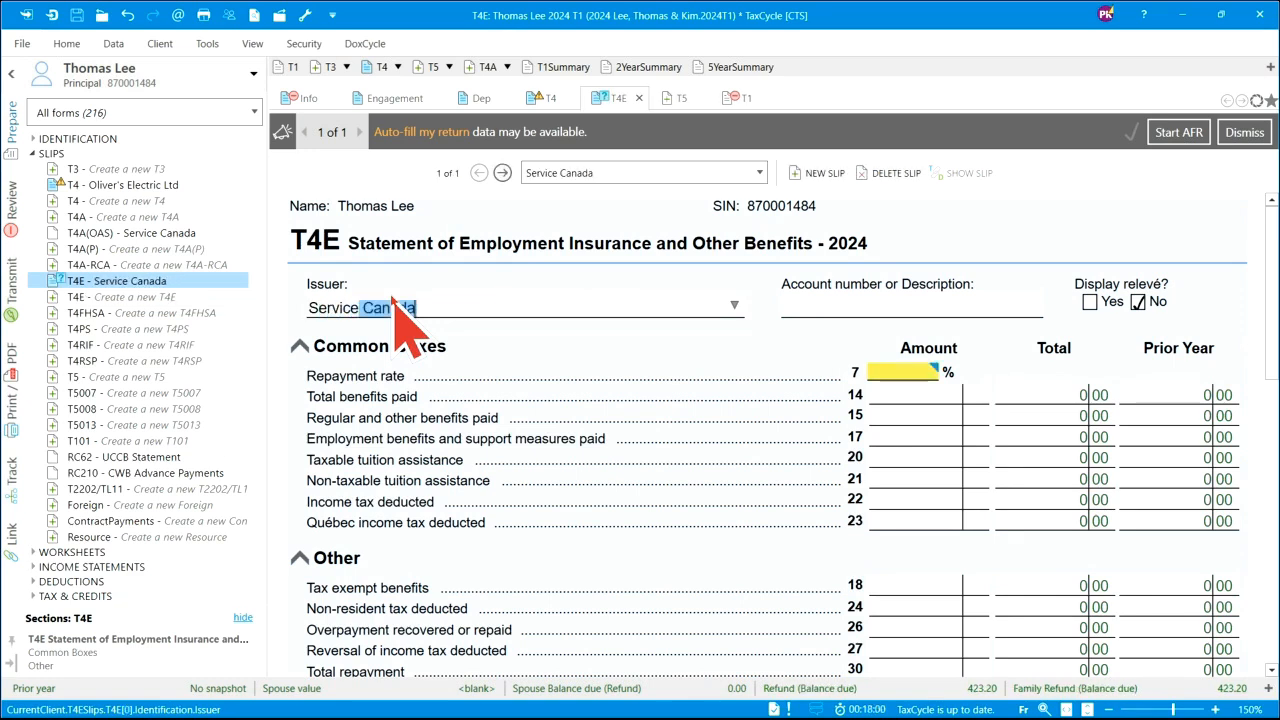
pyautogui.press('Tab')
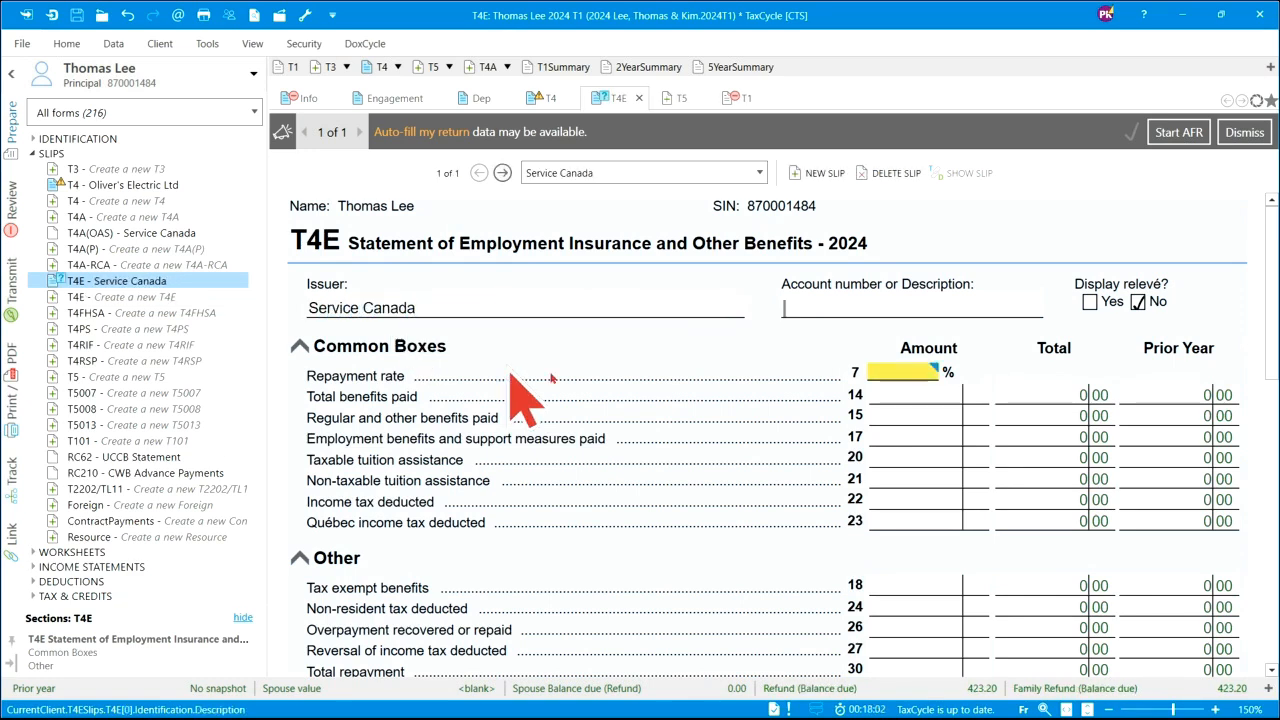
# - Enter T4E 30% repayment rate, 9,900 total benefits, 8,400 regular benefits and 1,500 tuition assistance
pyautogui.click(899, 376)
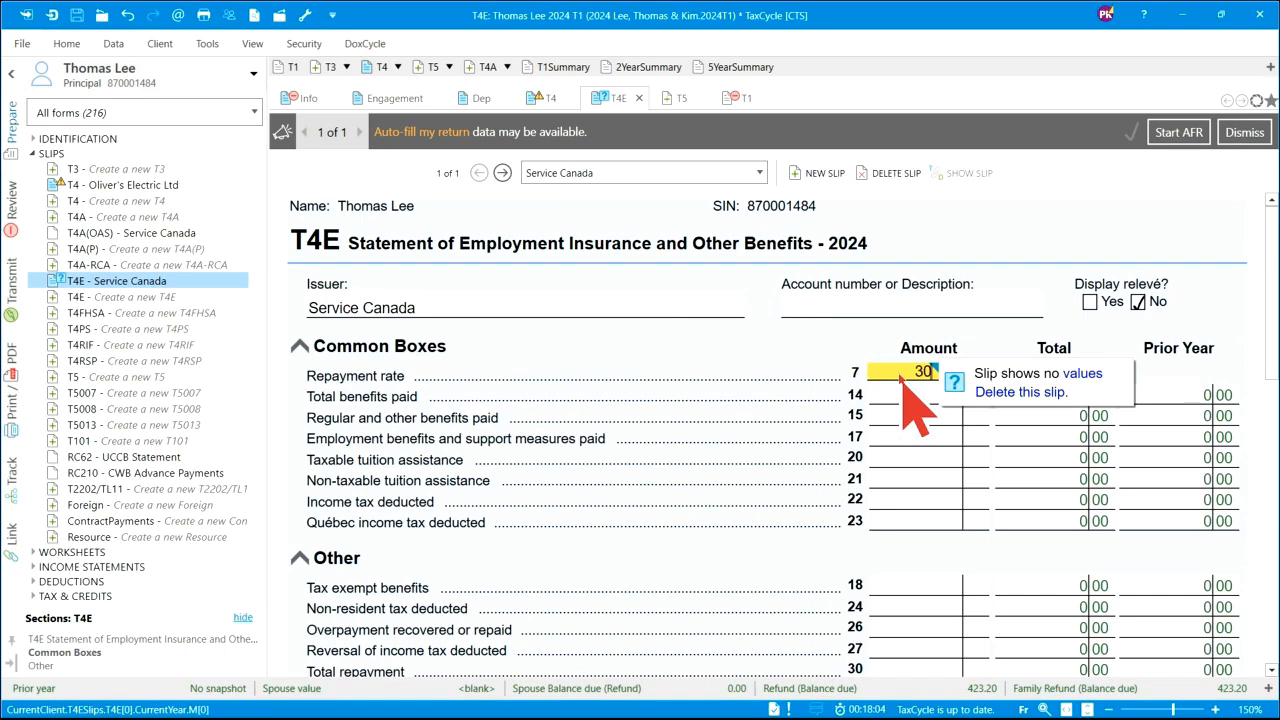
pyautogui.click(928, 397)
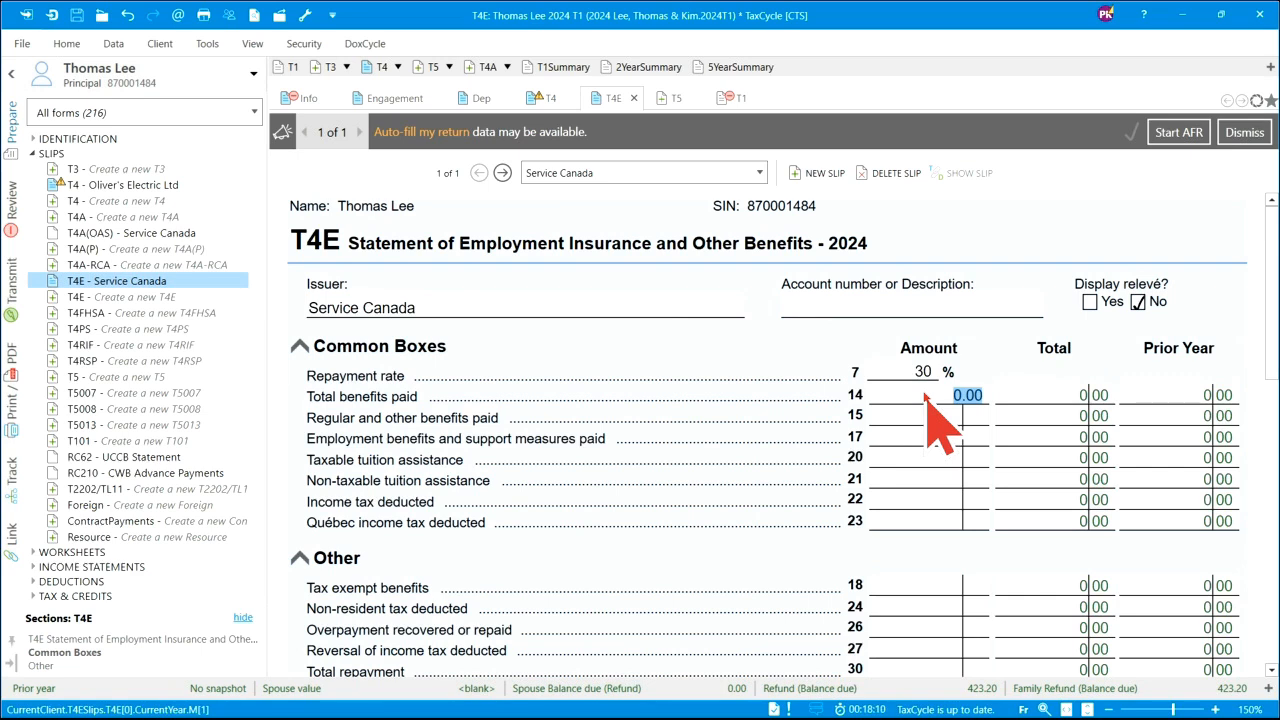
pyautogui.write('9900')
pyautogui.click(948, 418)
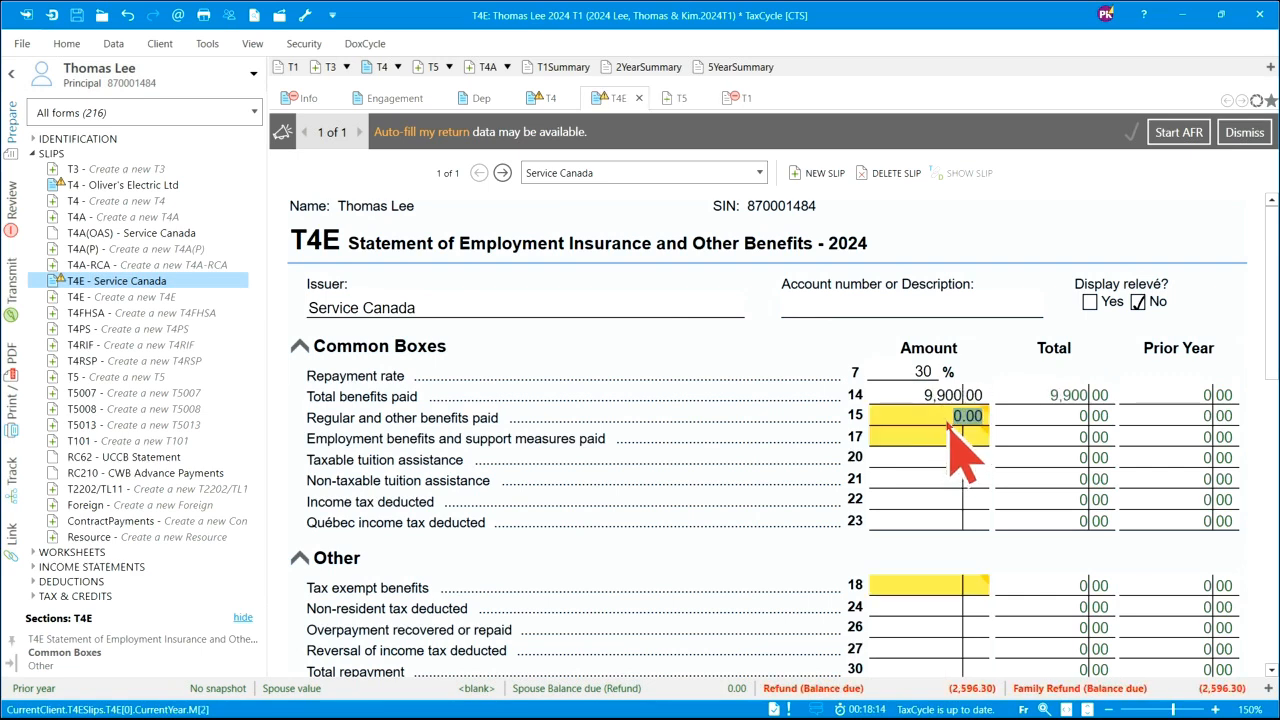
pyautogui.write('8,400')
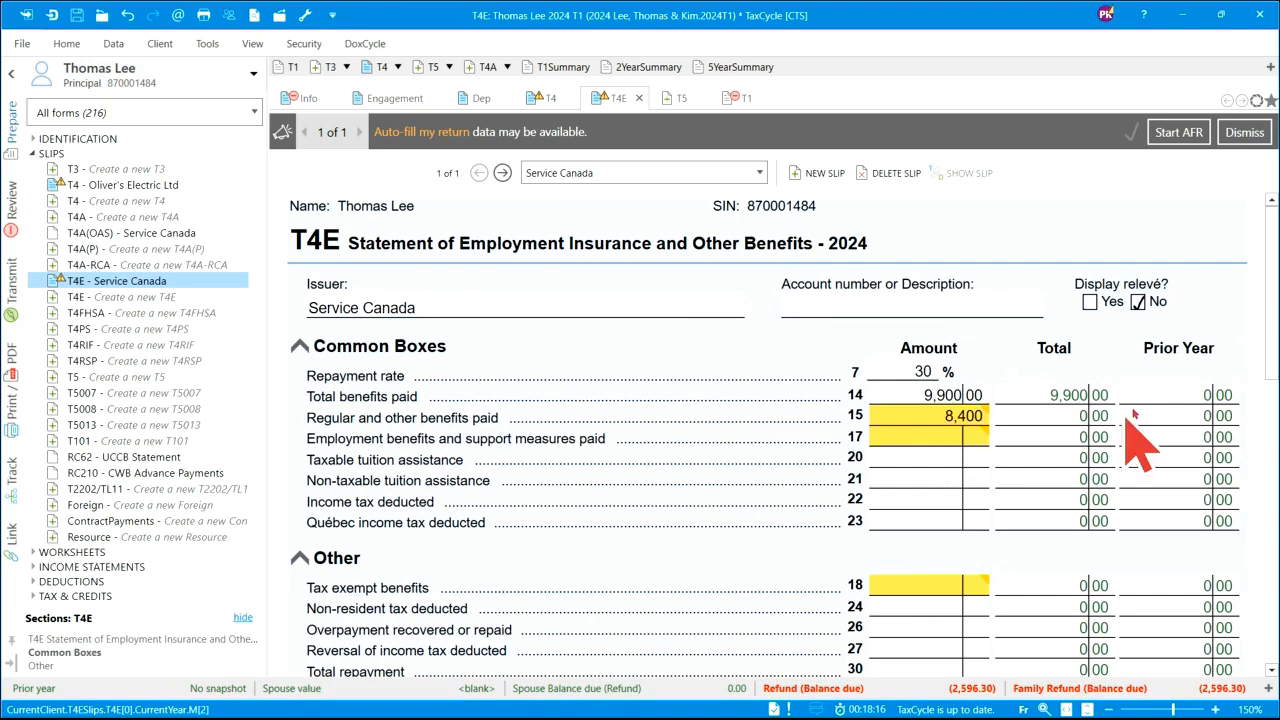
pyautogui.press('Tab')
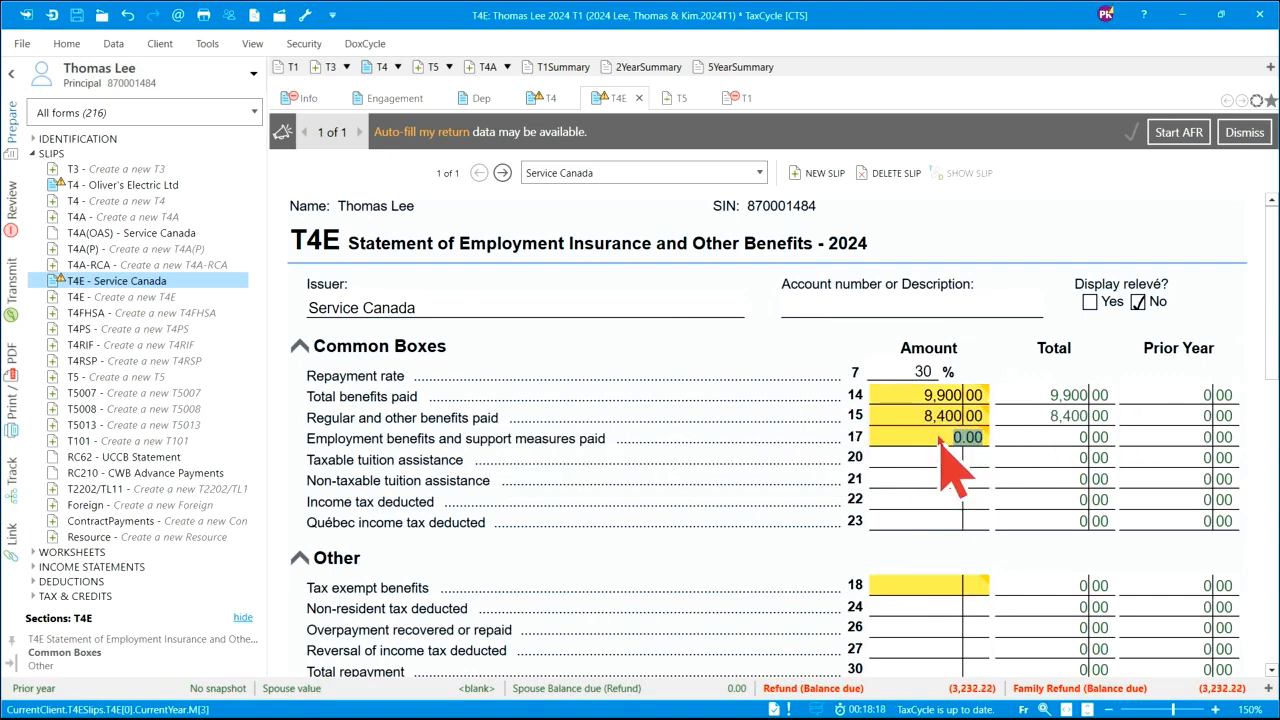
pyautogui.moveTo(942, 440)
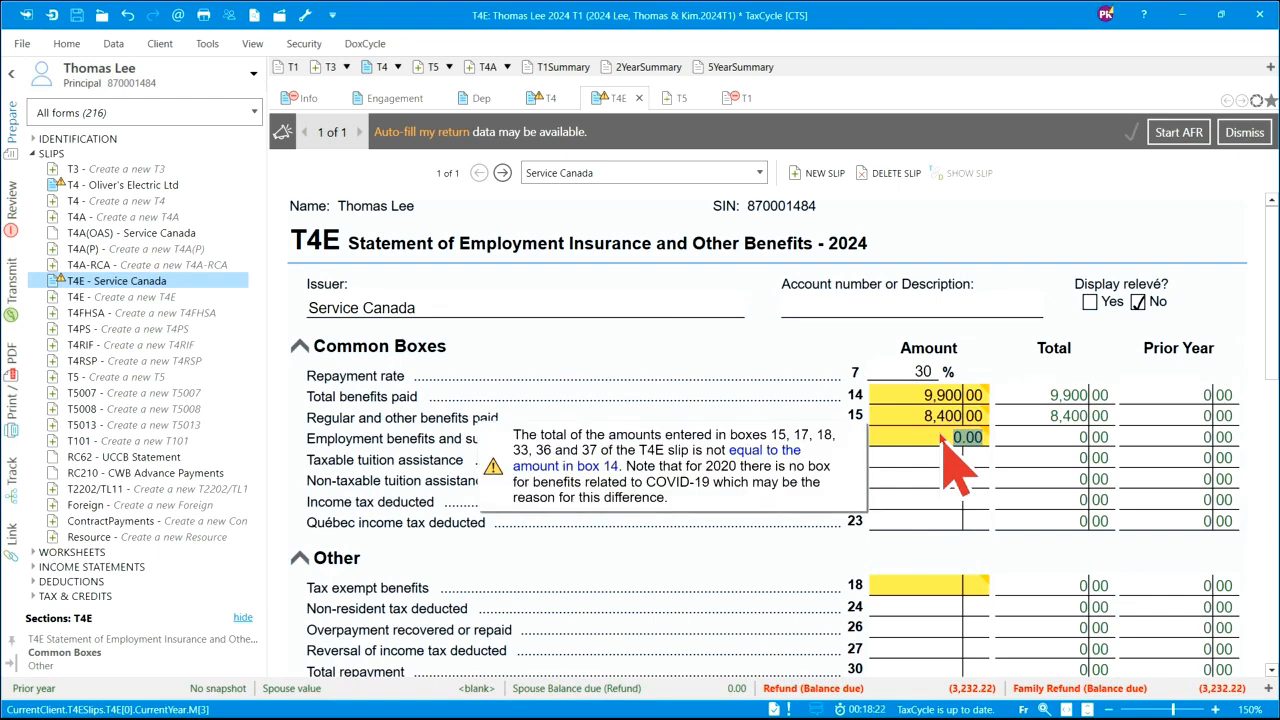
pyautogui.click(945, 500)
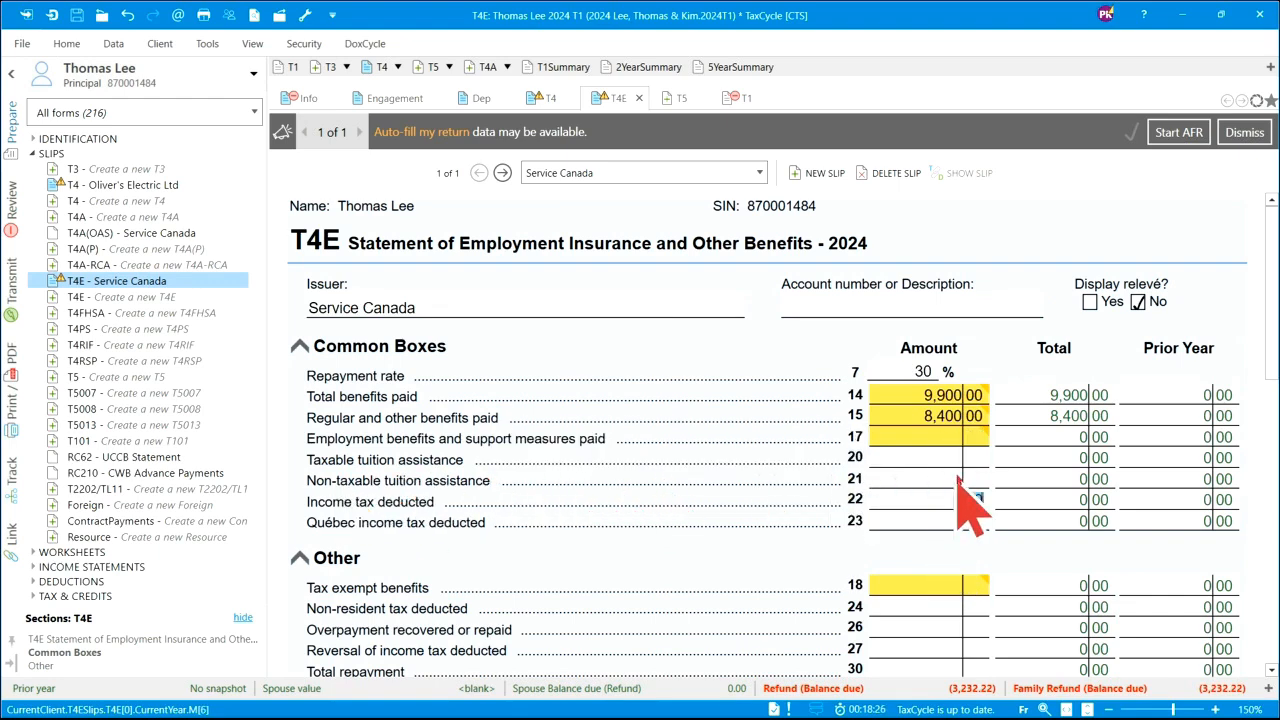
pyautogui.click(942, 479)
pyautogui.write('1,500')
pyautogui.press('Tab')
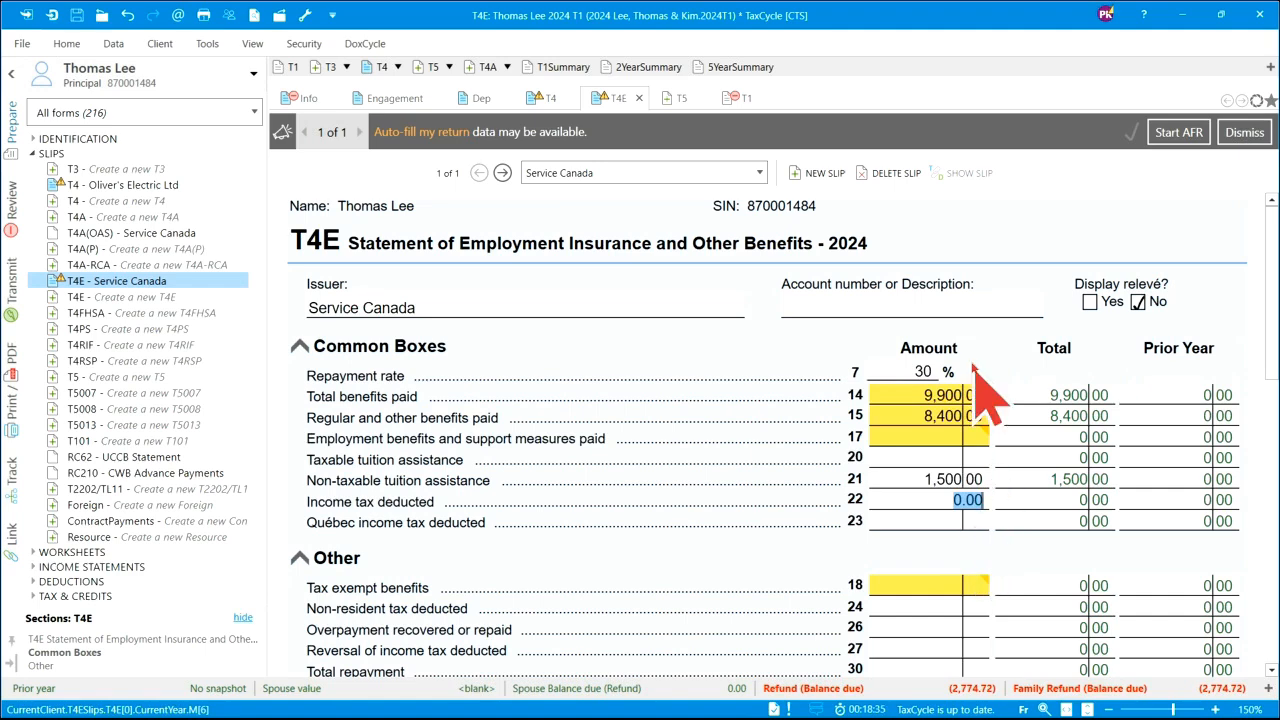
pyautogui.click(80, 379)
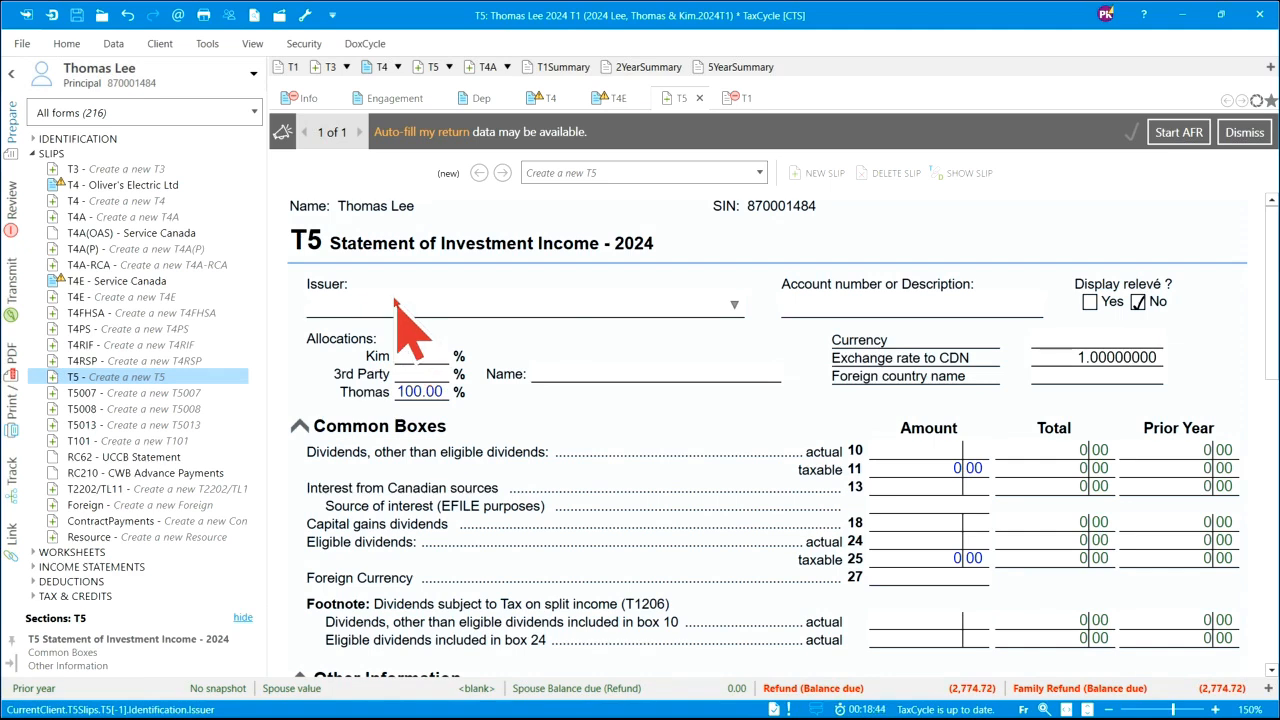
# - Fill the Bank Abc T5 with a 50% spouse split and 125.70 bank interest in box 13
pyautogui.write('Bank Abc')
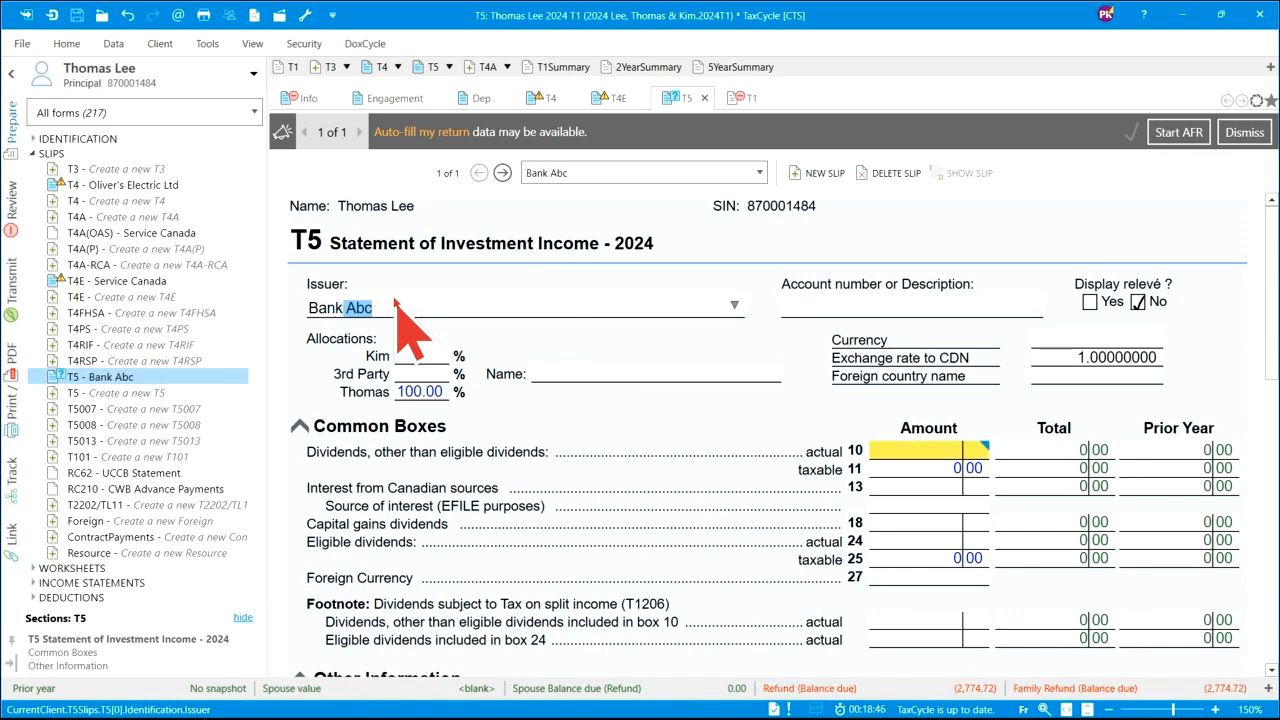
pyautogui.press('Tab')
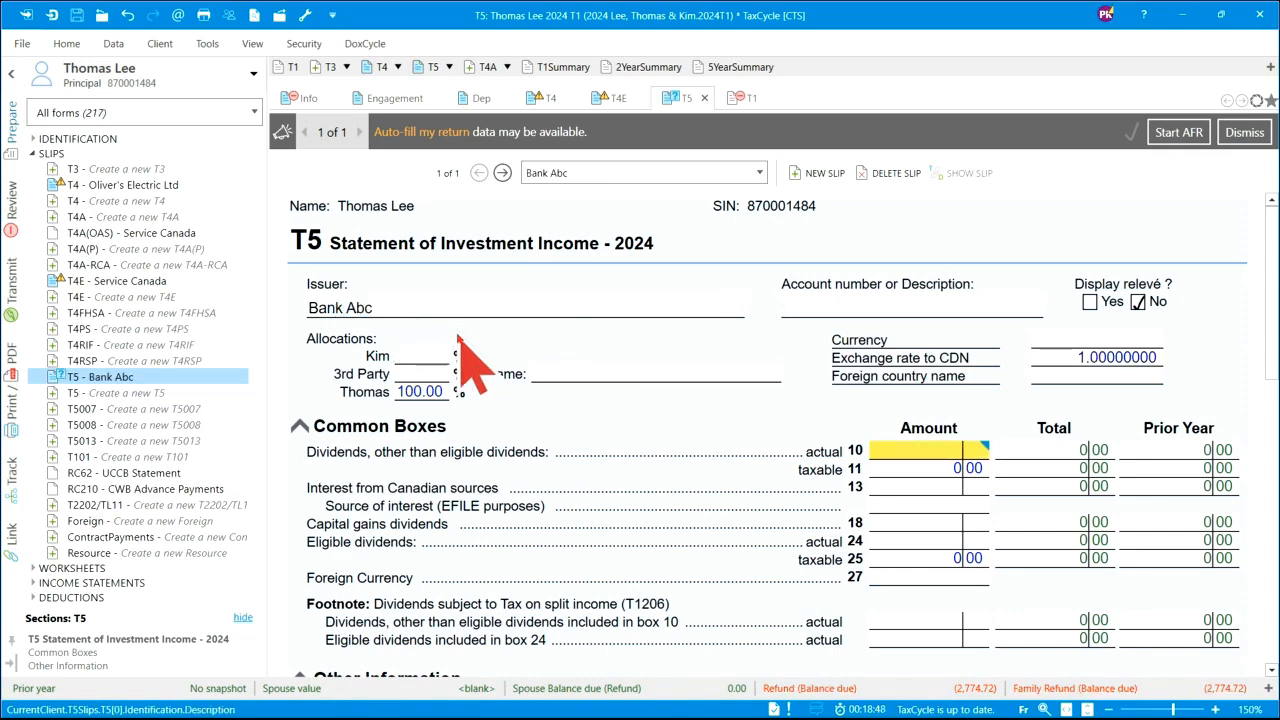
pyautogui.click(430, 356)
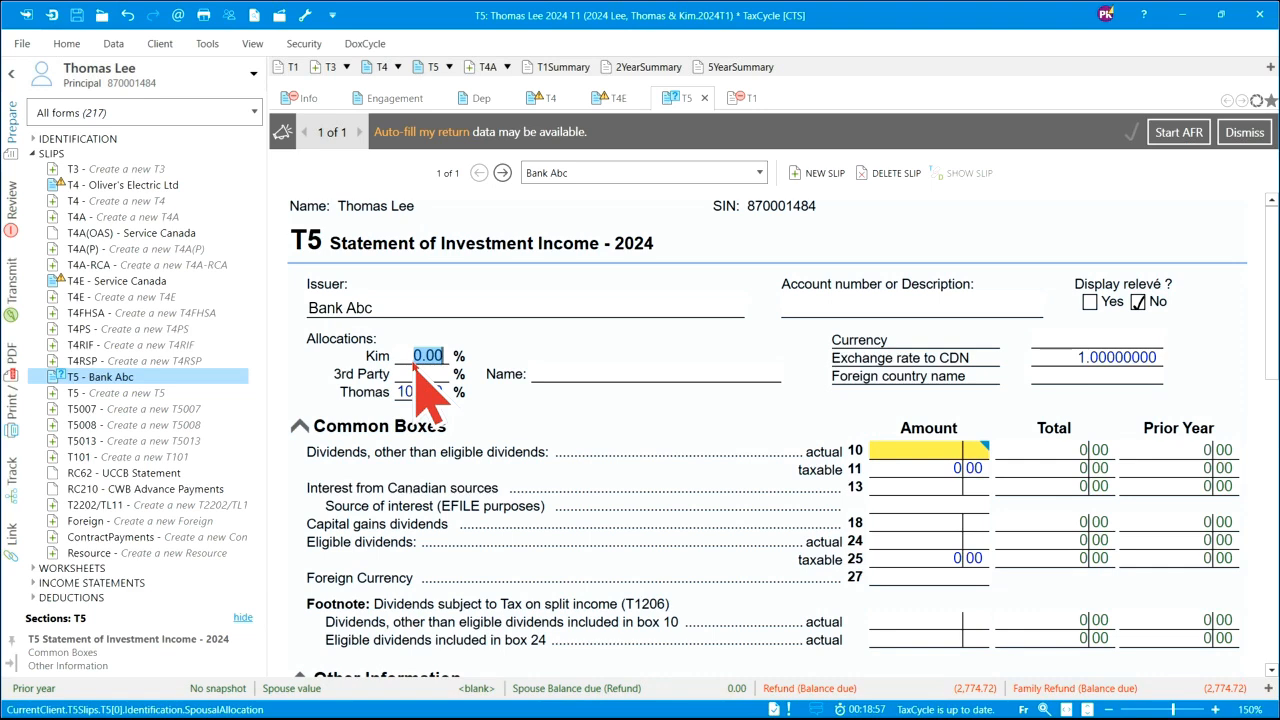
pyautogui.write('50')
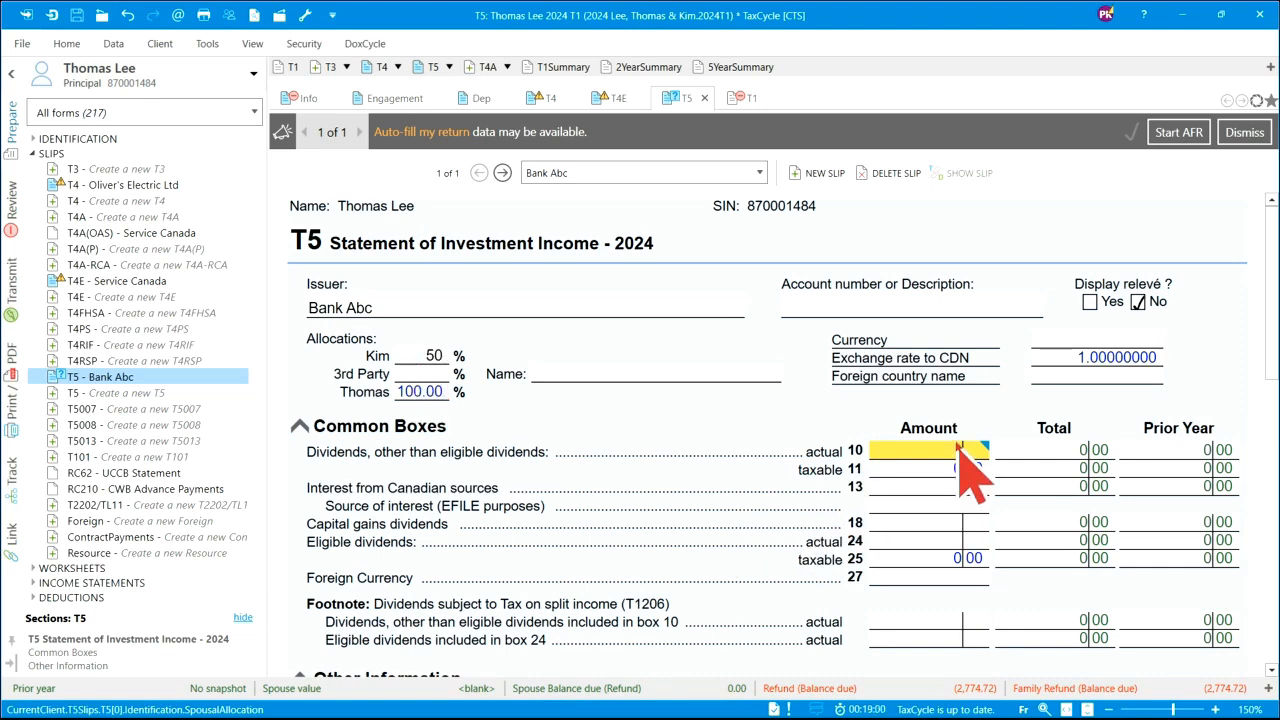
pyautogui.click(945, 486)
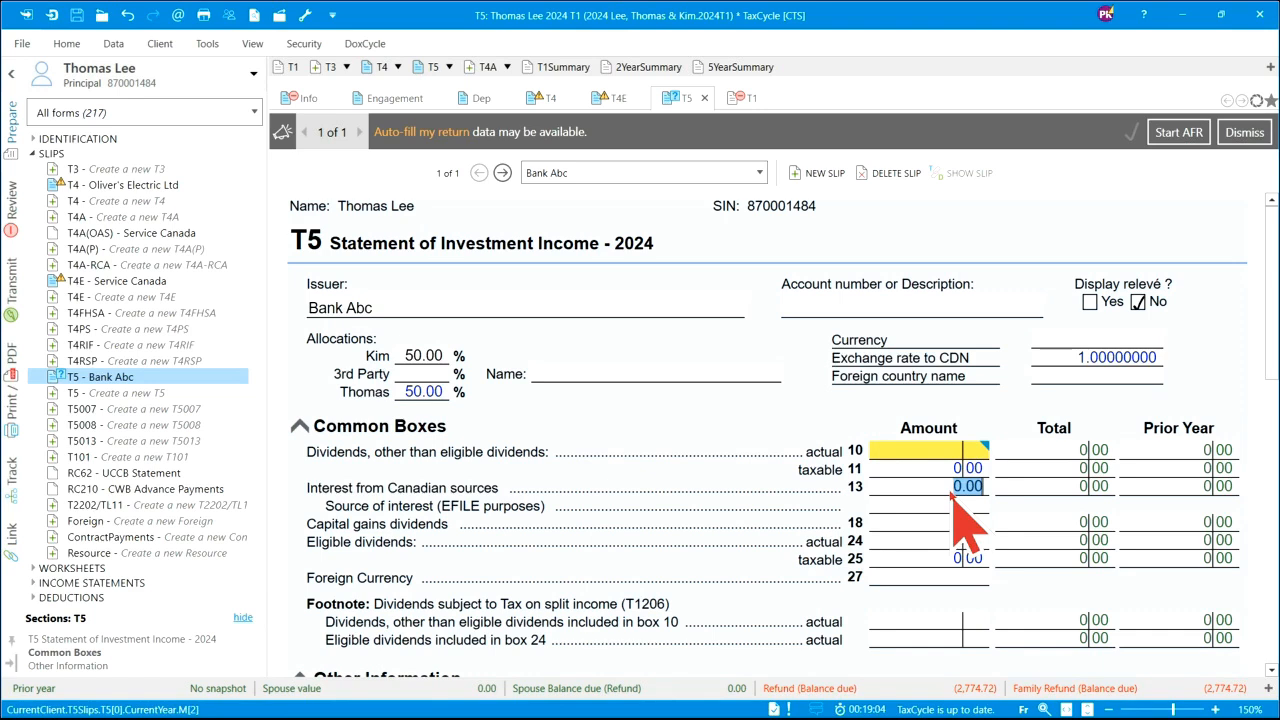
pyautogui.write('125.70')
pyautogui.press('Tab')
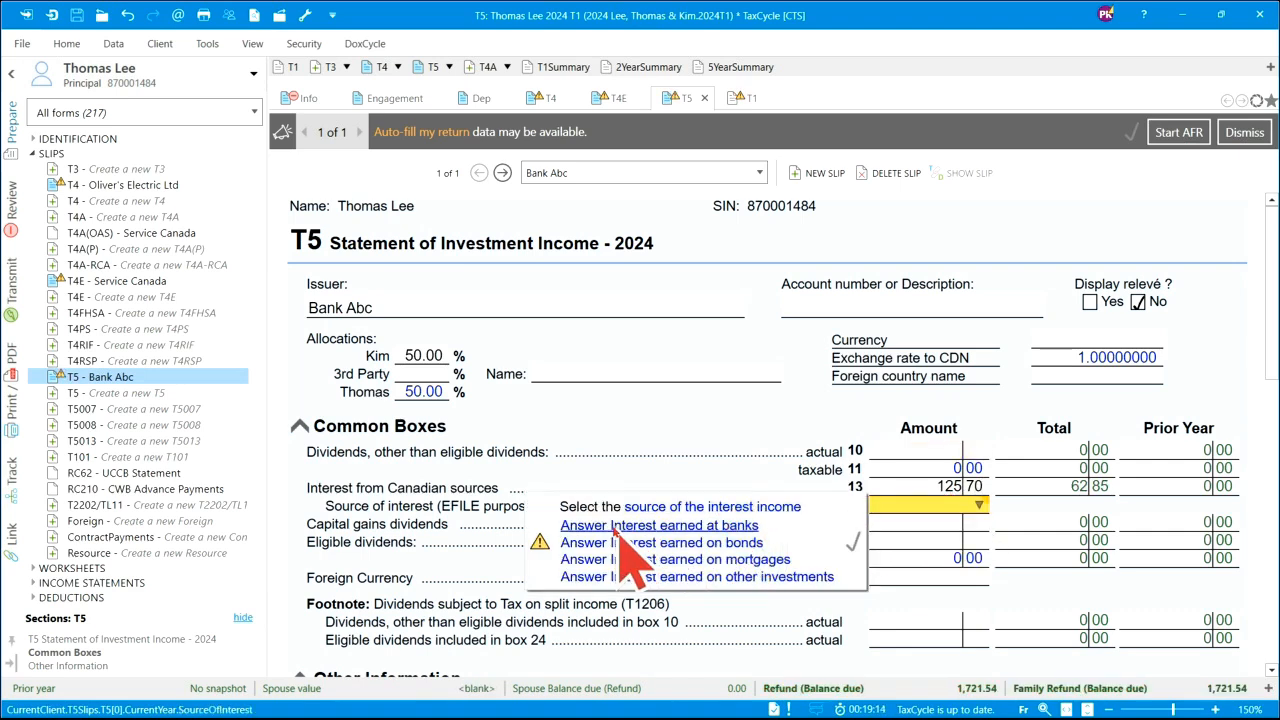
pyautogui.click(738, 526)
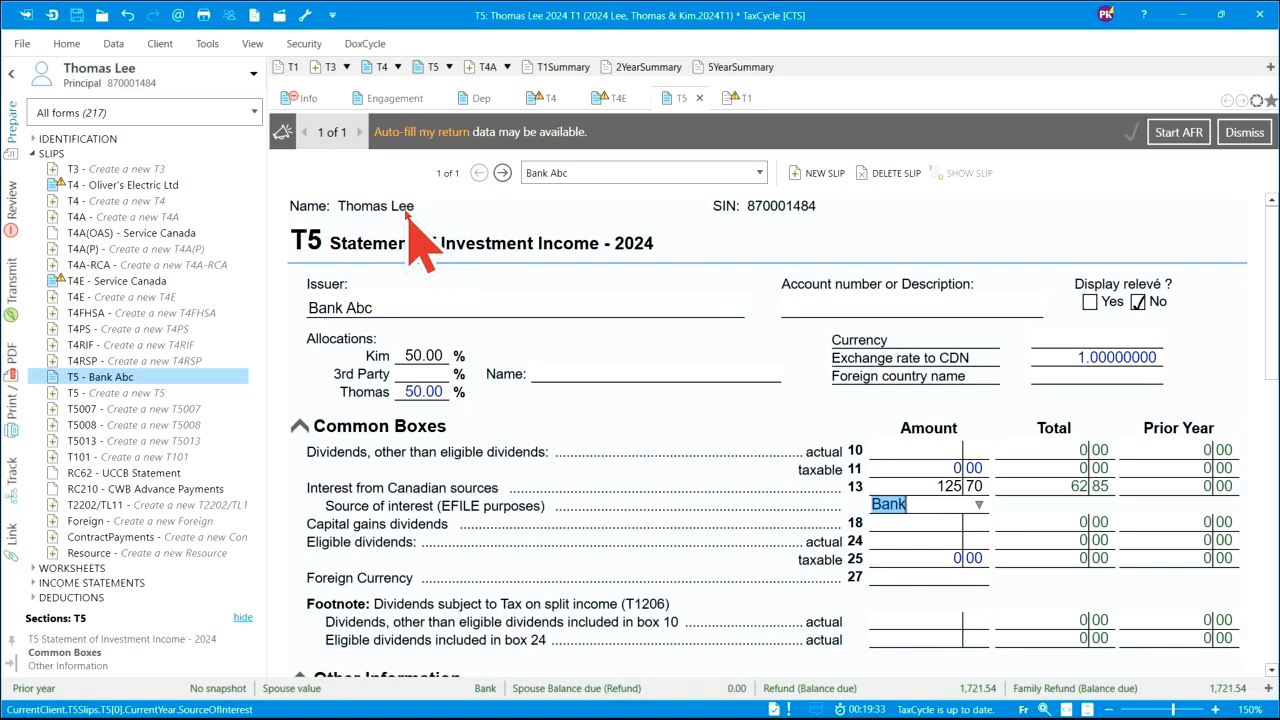
pyautogui.press('F5')
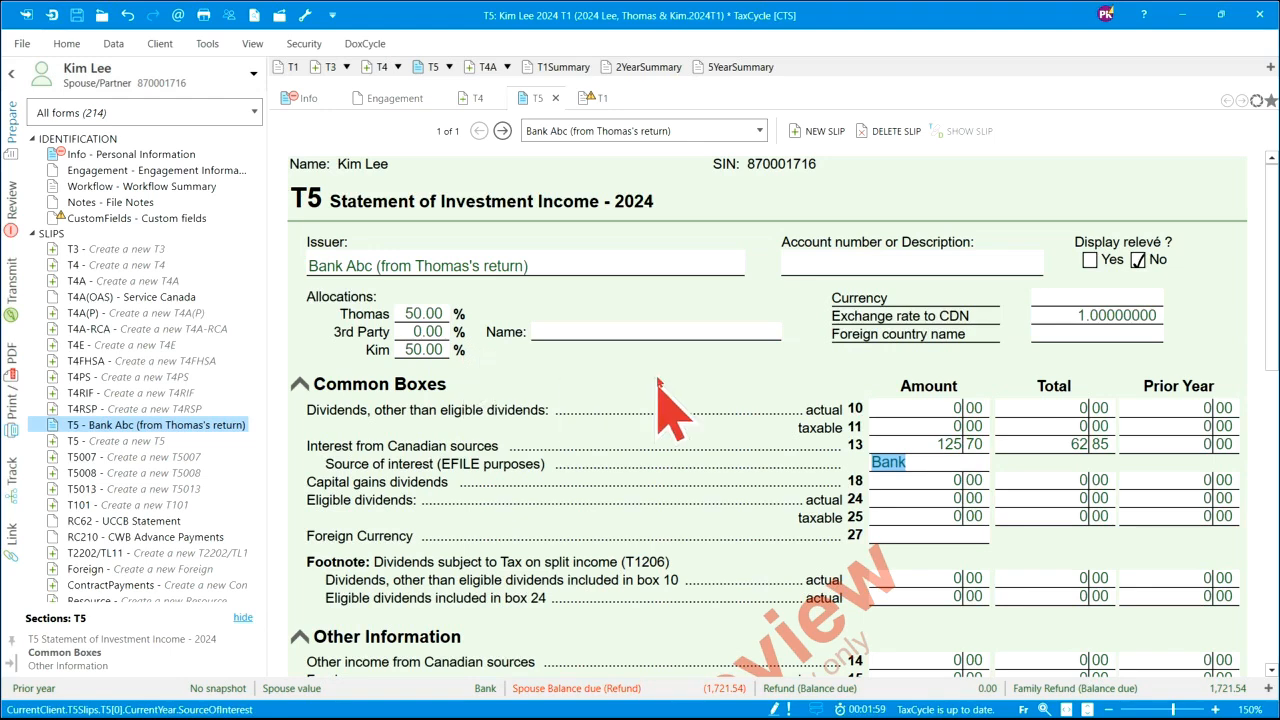
pyautogui.scroll(-3, 650, 395)
pyautogui.scroll(3, 680, 398)
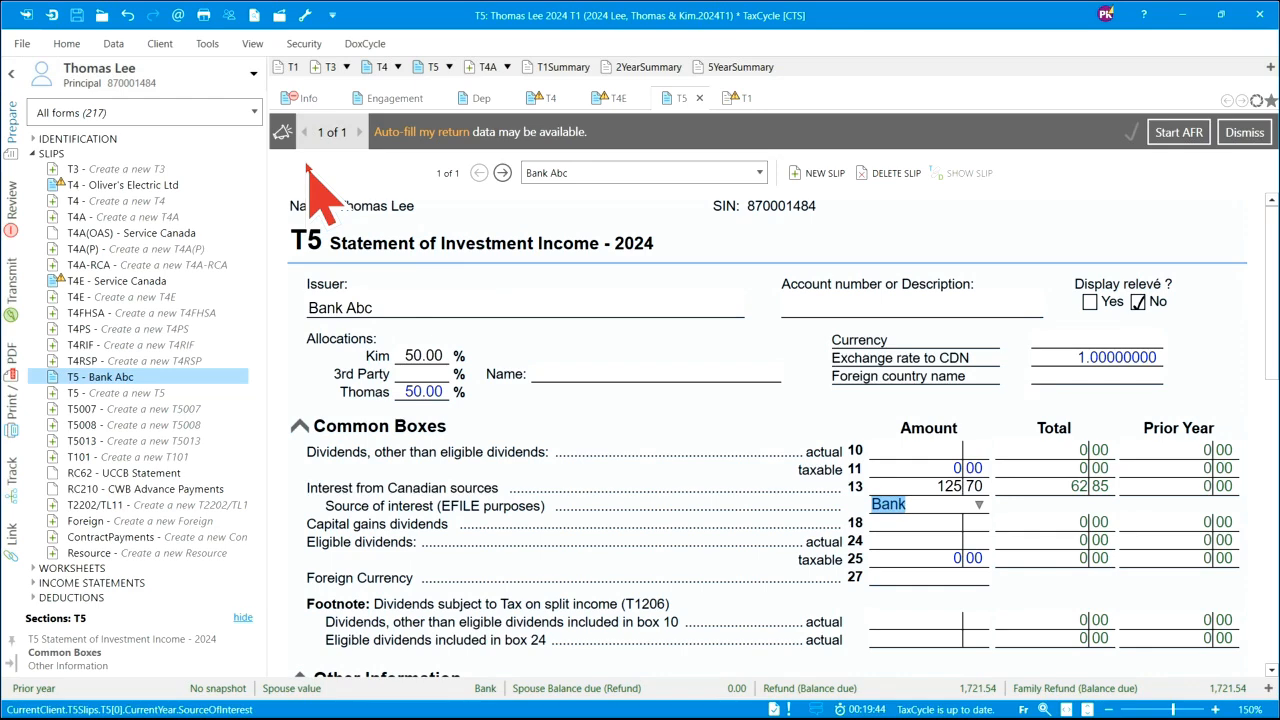
# - Launch CRA Auto-fill my return for this coupled 2024 return from the notification bar link
pyautogui.click(113, 43)
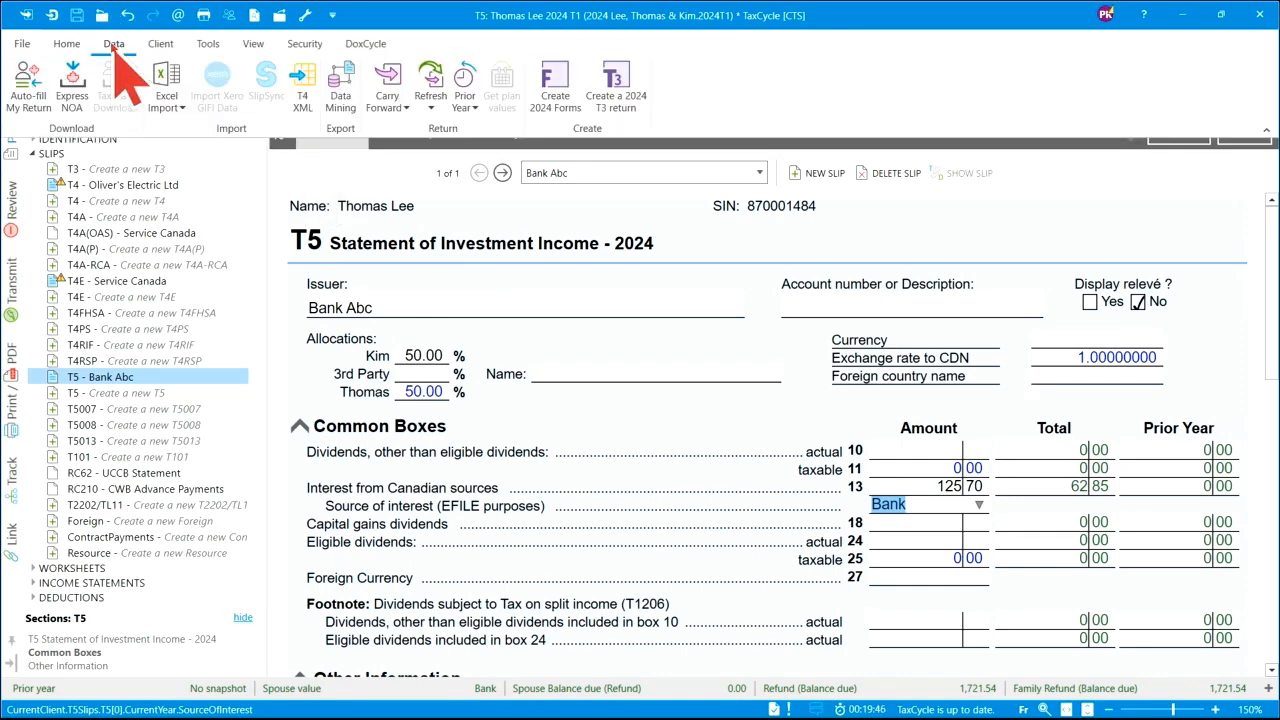
pyautogui.click(334, 176)
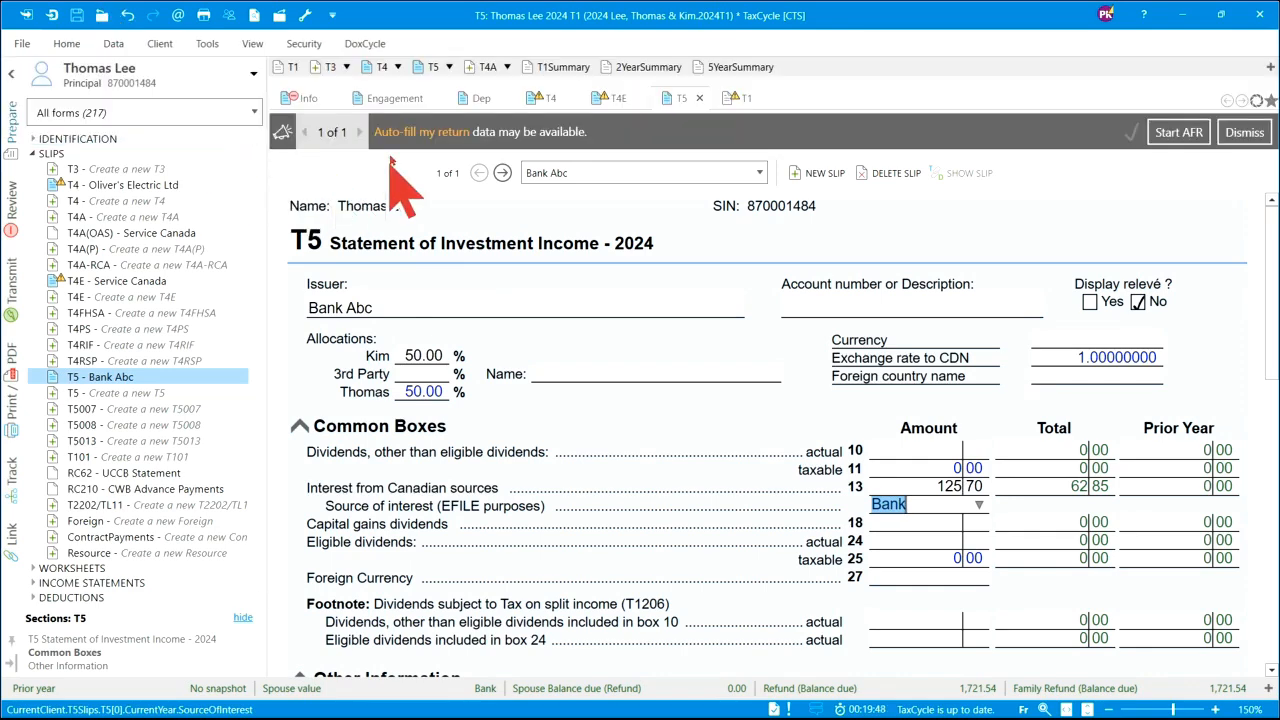
pyautogui.click(113, 45)
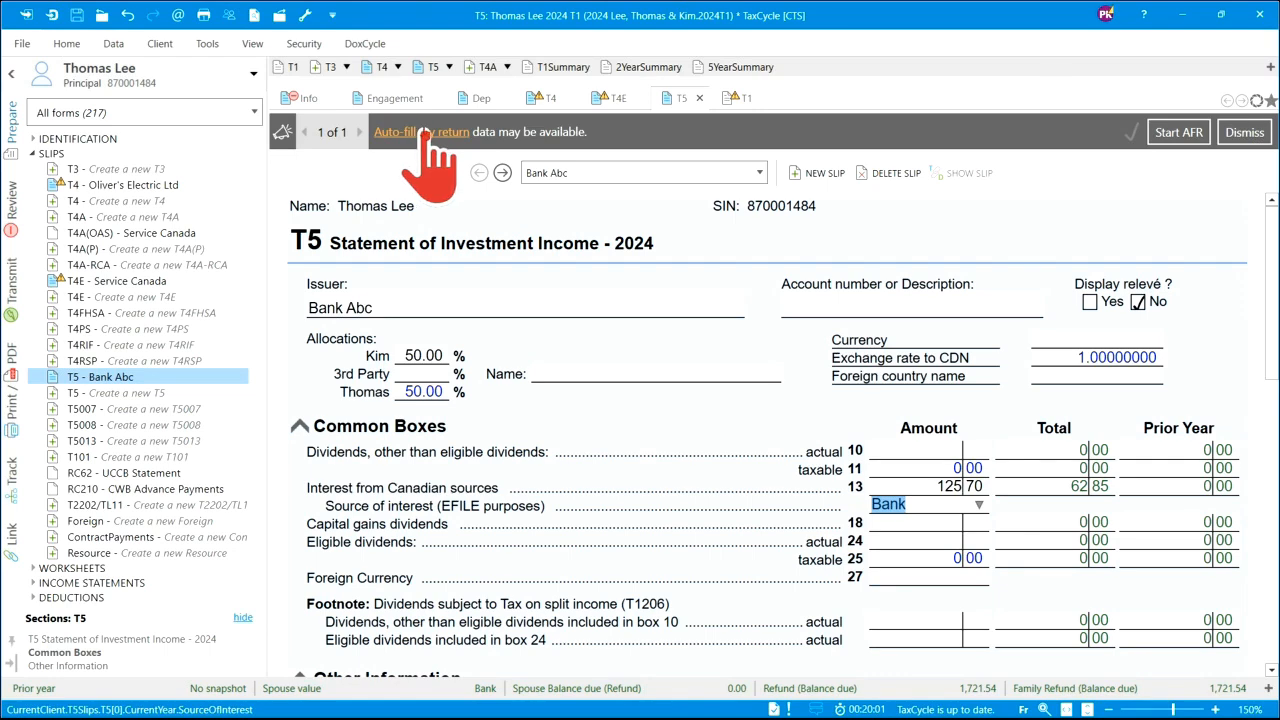
pyautogui.click(428, 133)
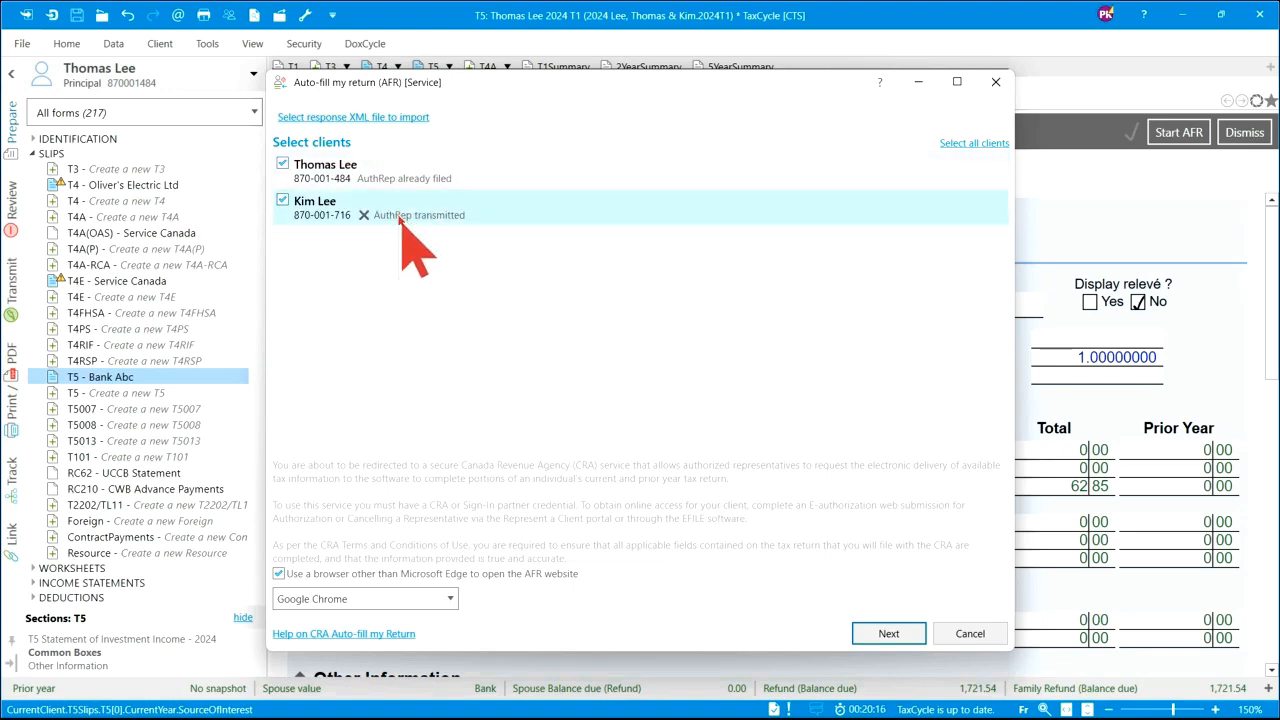
# - Exclude the spouse from the Auto-fill request and choose to import a saved AFR response XML file
pyautogui.click(283, 202)
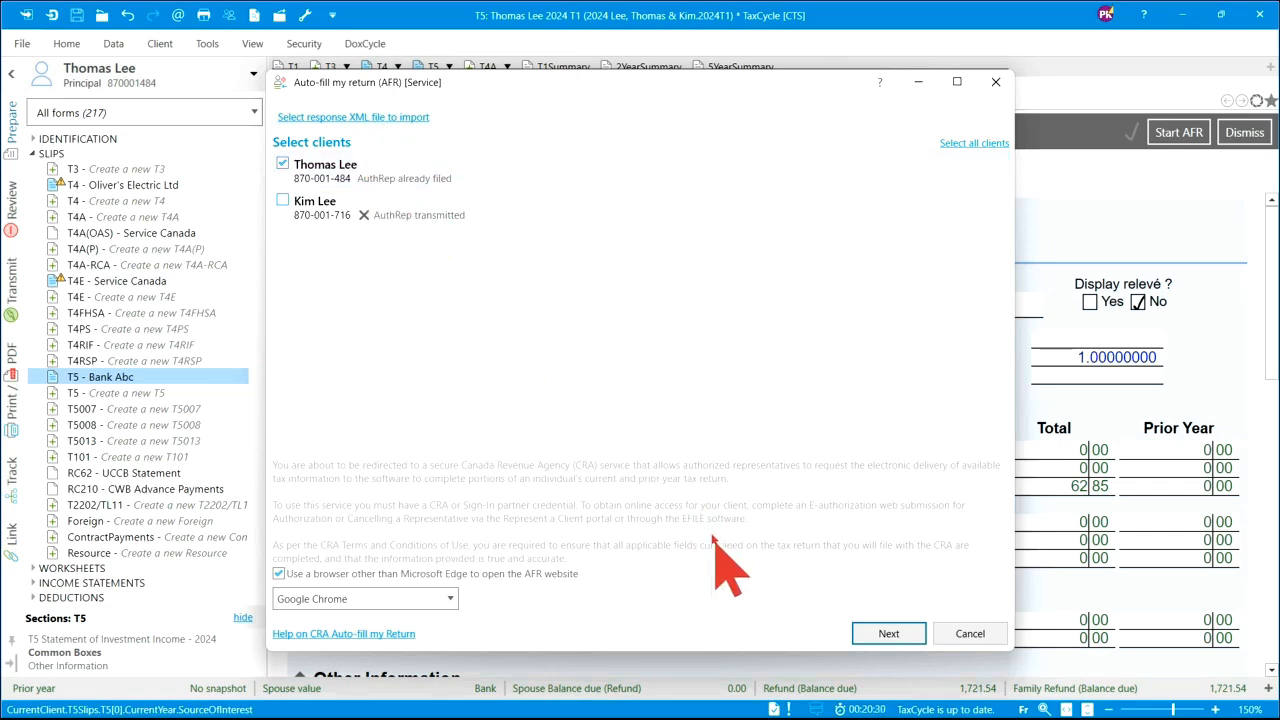
pyautogui.click(380, 118)
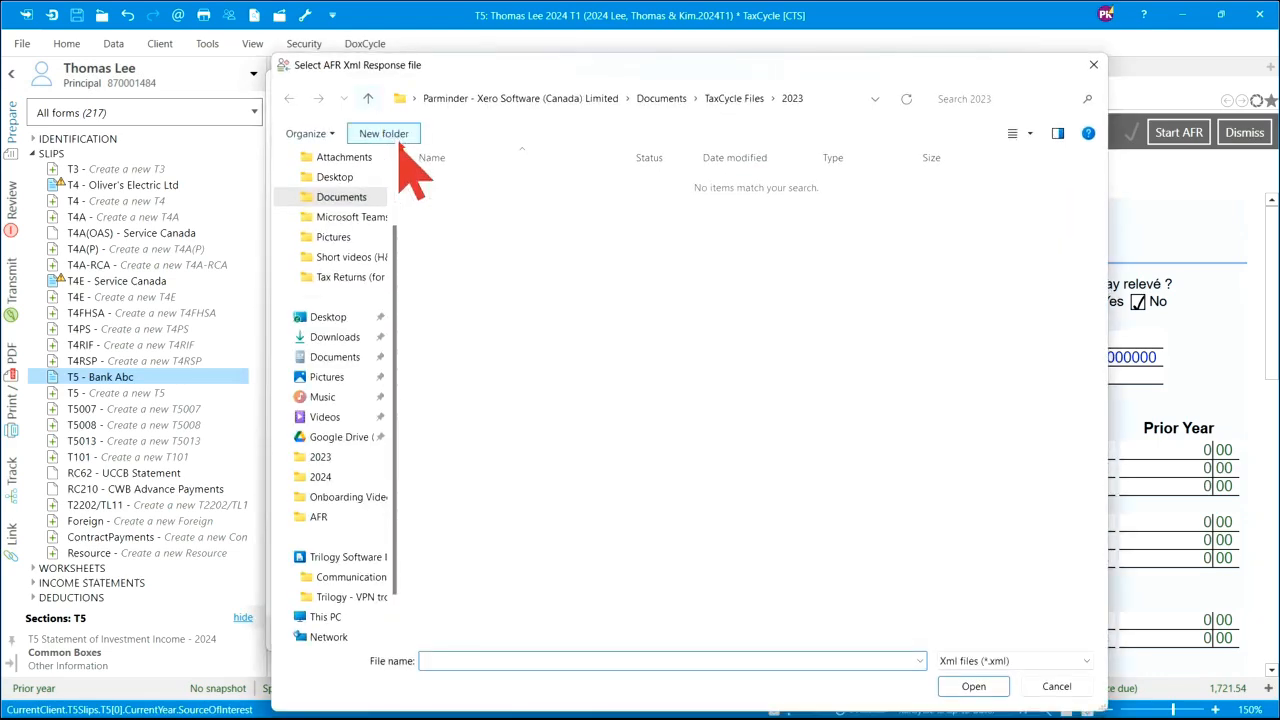
# - Load the 2024 TDD Response Instance 1 XML from Documents > TaxCycle Files > AFR
pyautogui.click(341, 197)
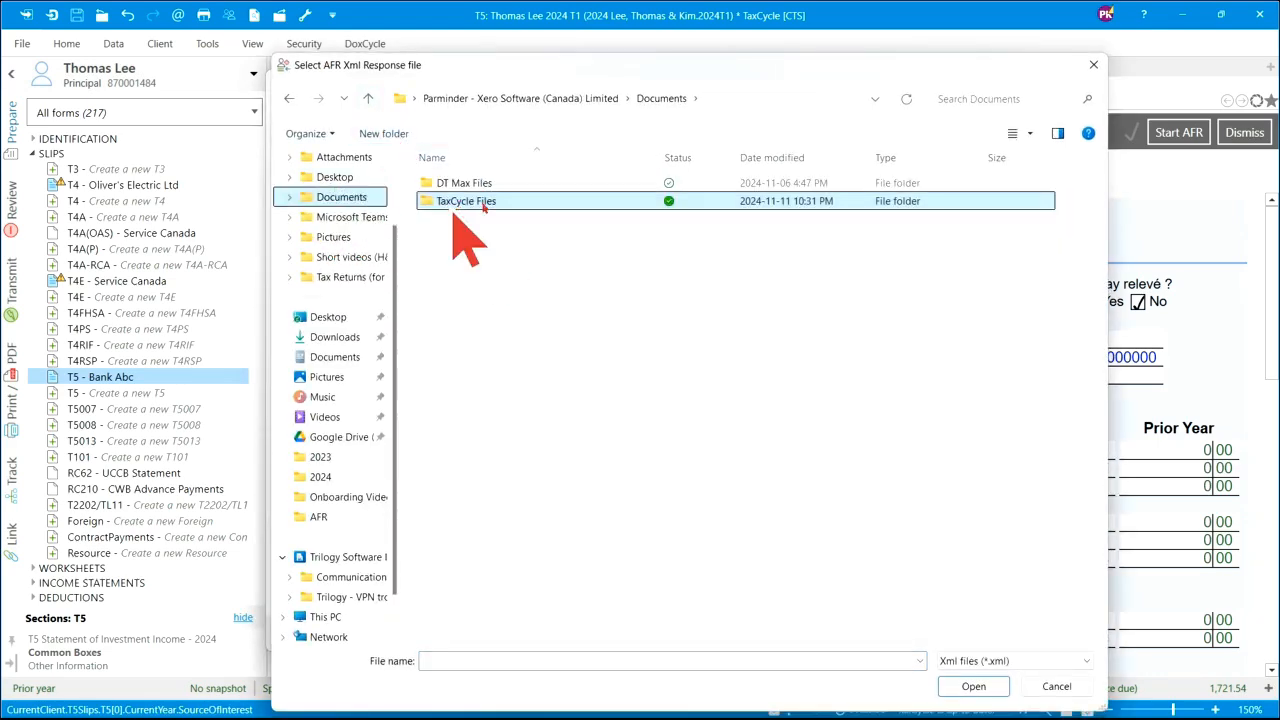
pyautogui.click(490, 200)
pyautogui.doubleClick(490, 200)
pyautogui.doubleClick(470, 428)
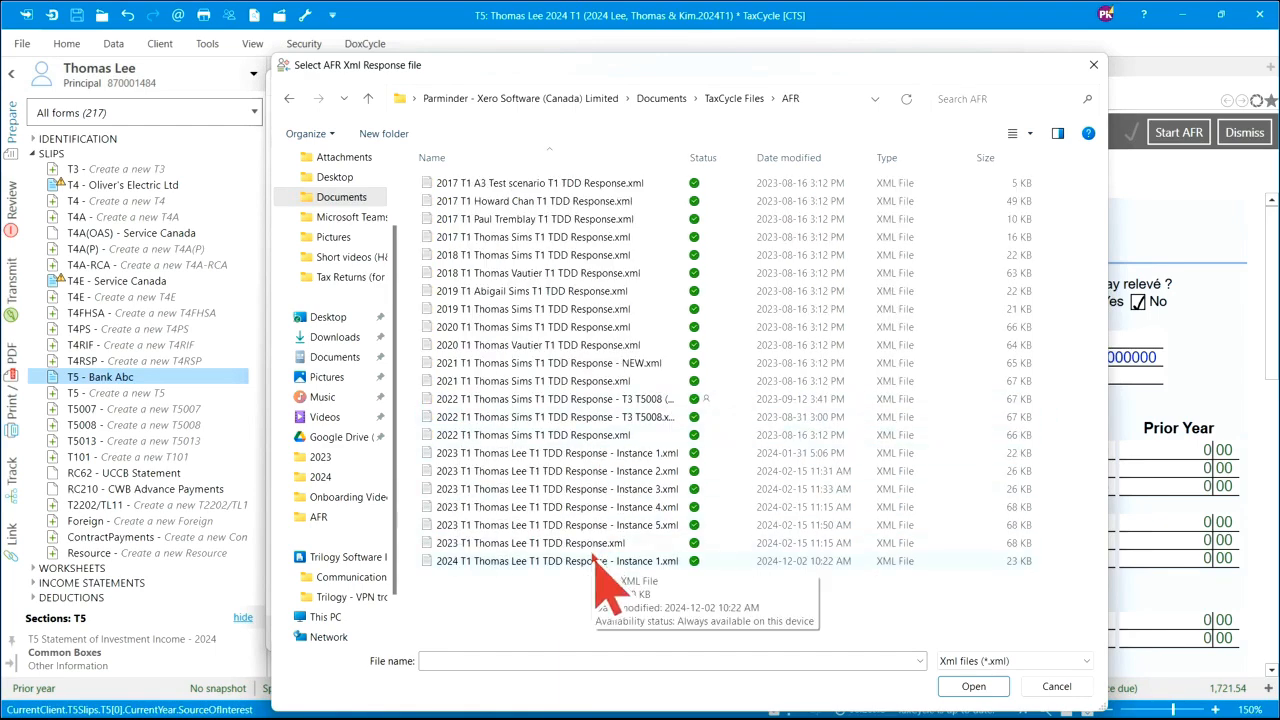
pyautogui.click(590, 562)
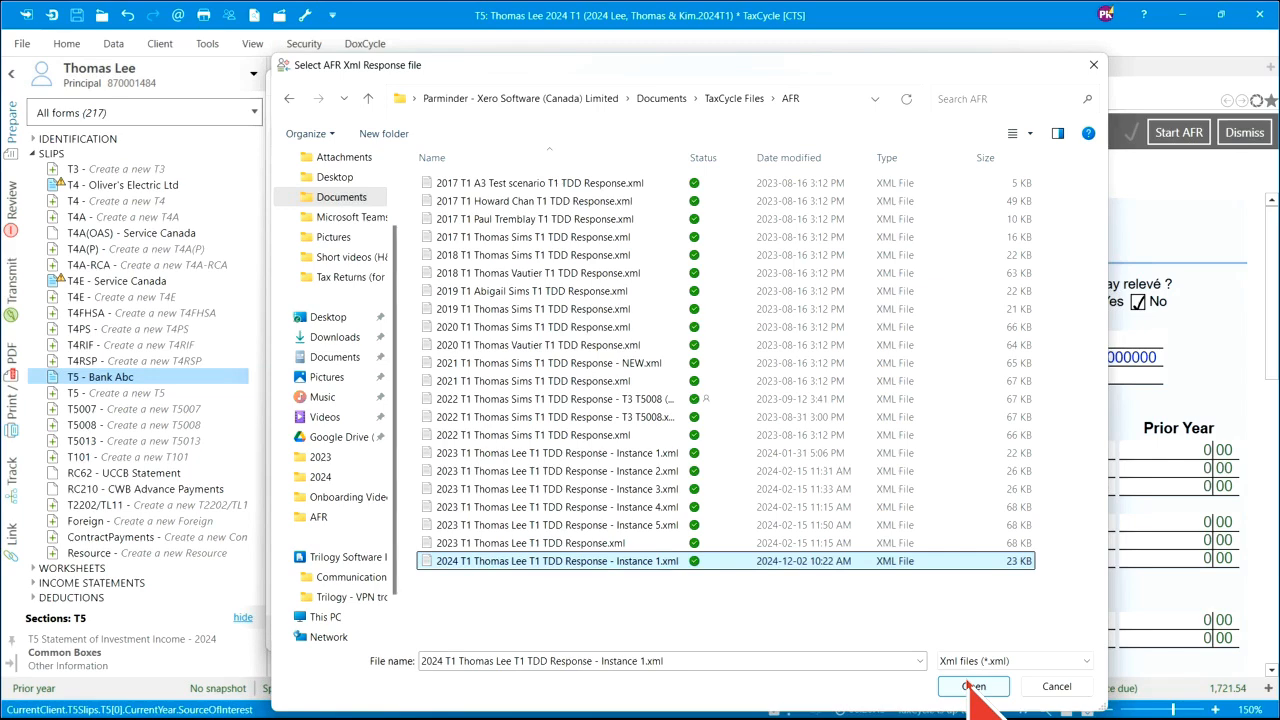
pyautogui.click(972, 686)
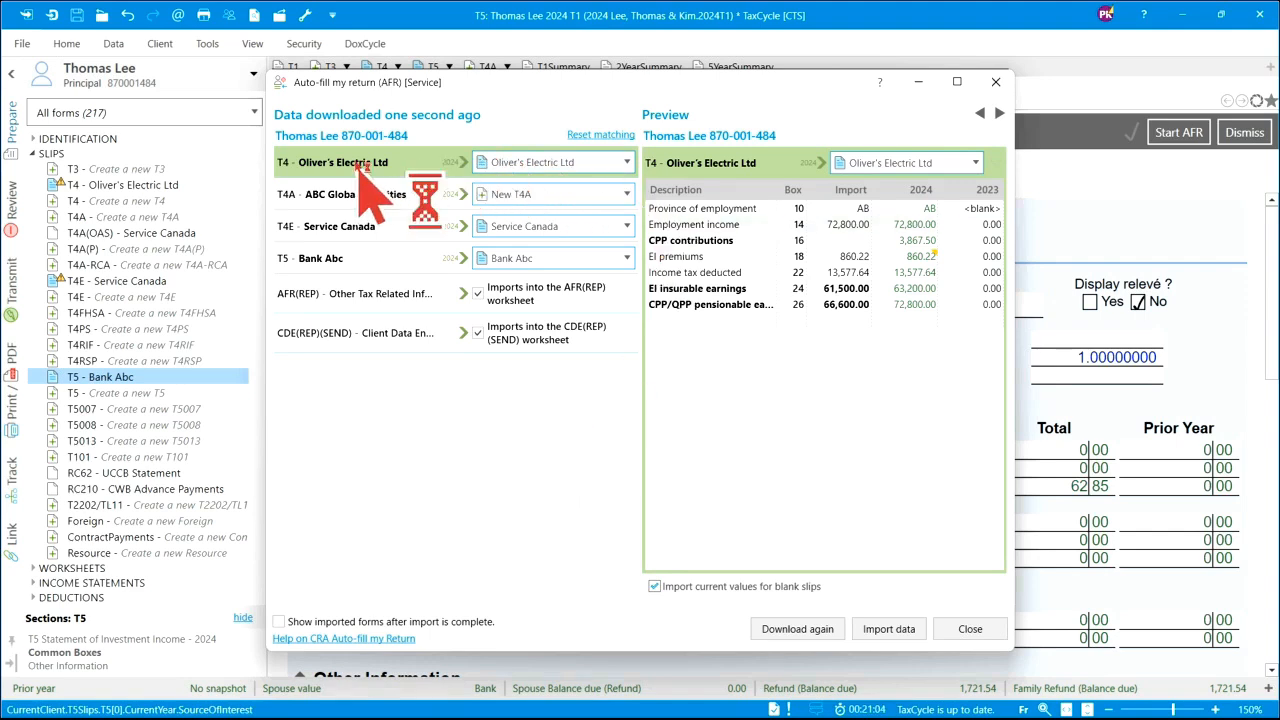
# - Keep the T4 matched to Oliver's Electric Ltd and the ABC Global Securities T4A as a new T4A
pyautogui.moveTo(350, 166)
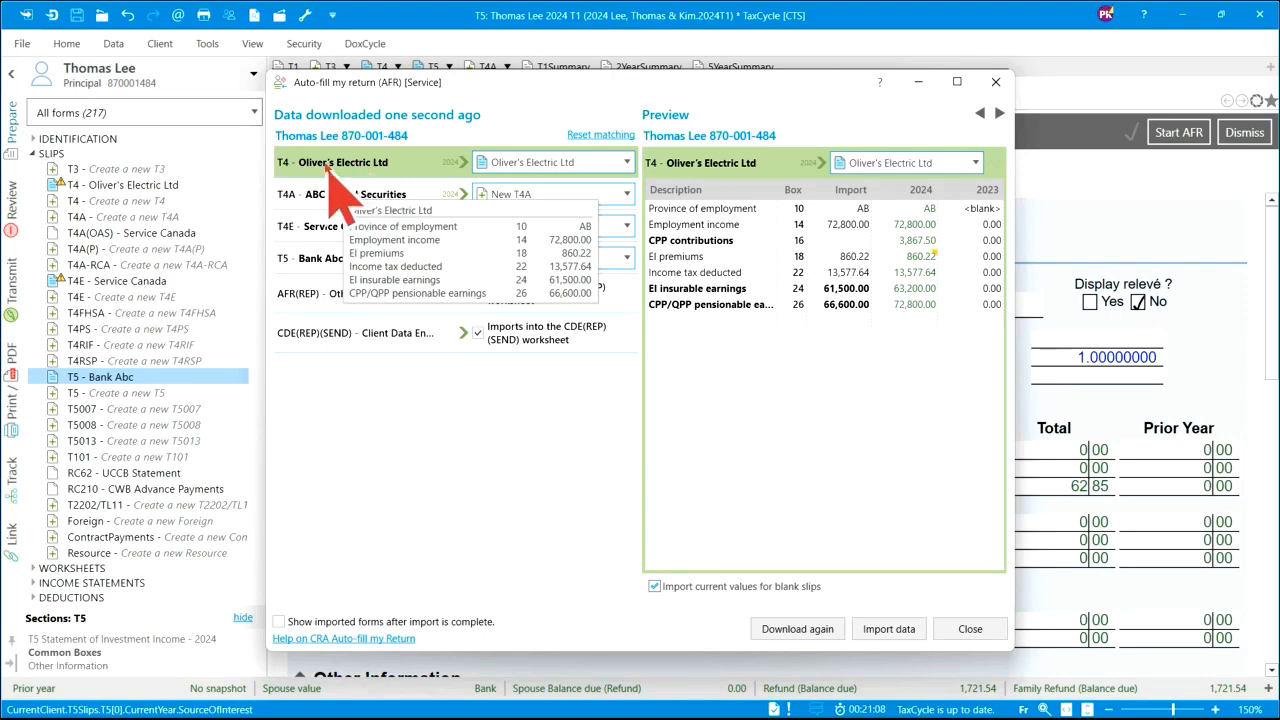
pyautogui.click(628, 163)
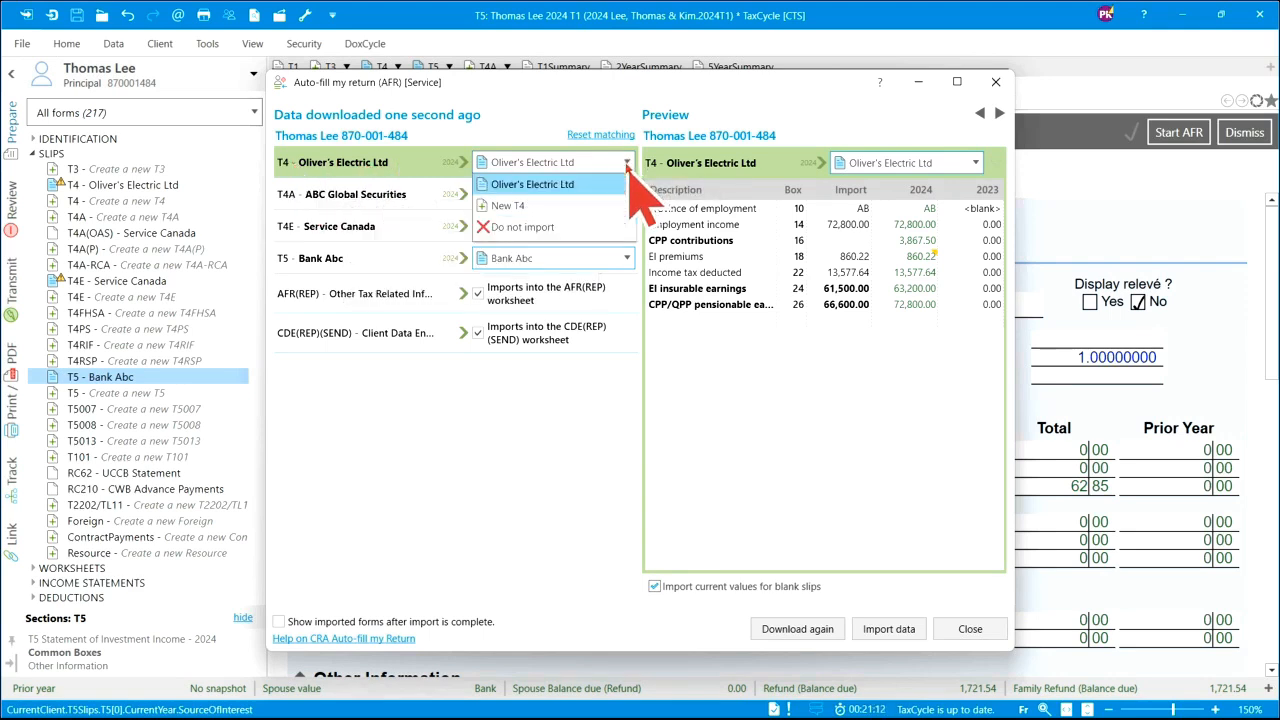
pyautogui.click(630, 170)
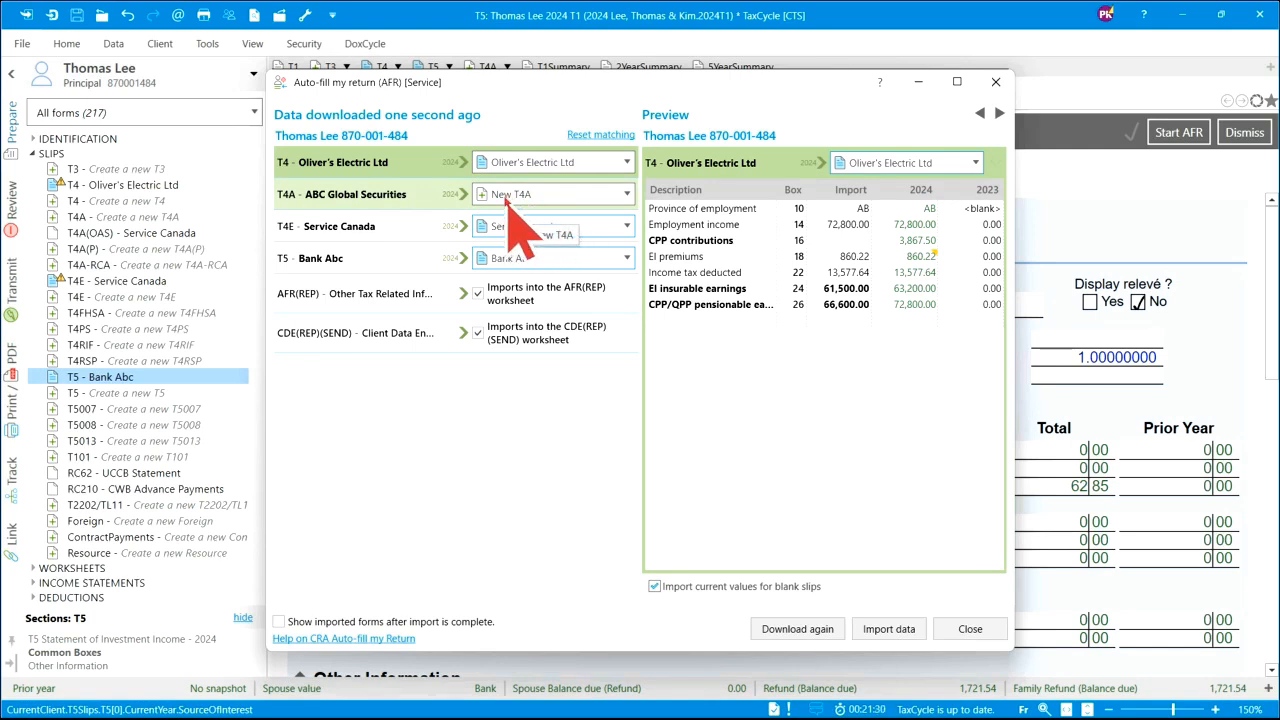
pyautogui.click(628, 196)
pyautogui.click(628, 198)
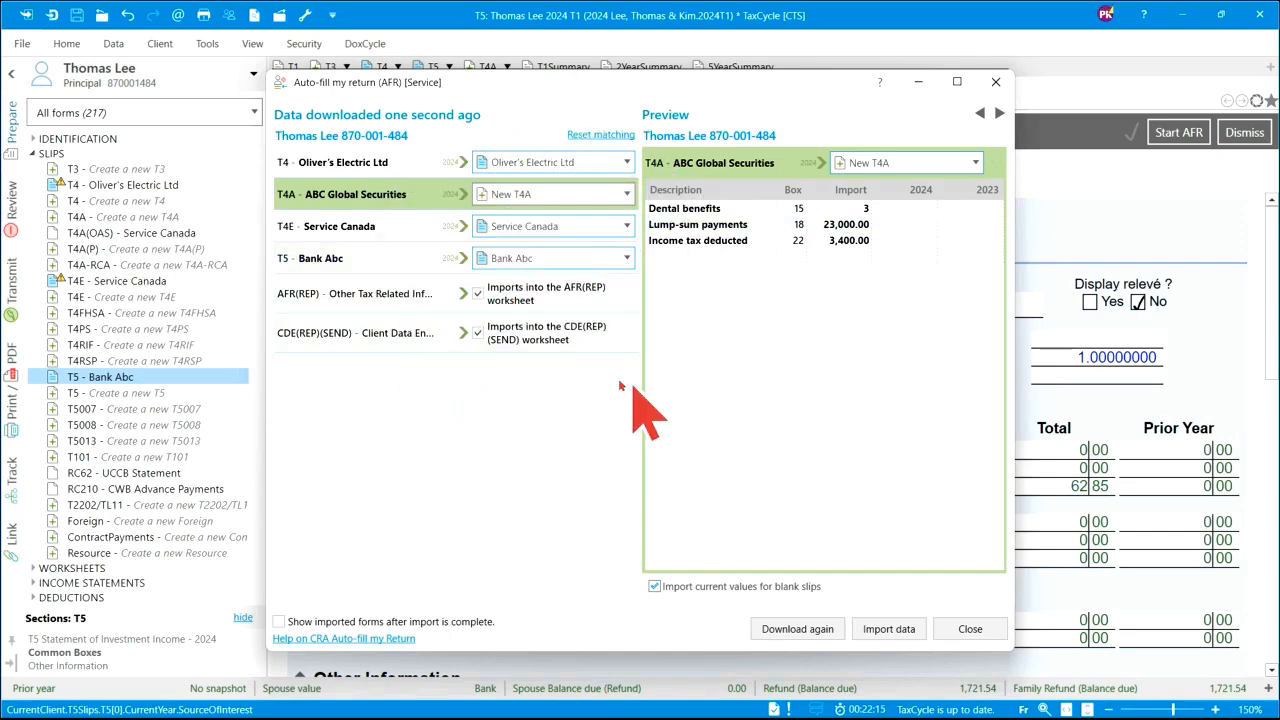
# - Preview the T4, T4A and T4E values, ending on T4E: 9,900 benefits, 8,400 regular, 1,500 tuition
pyautogui.click(356, 168)
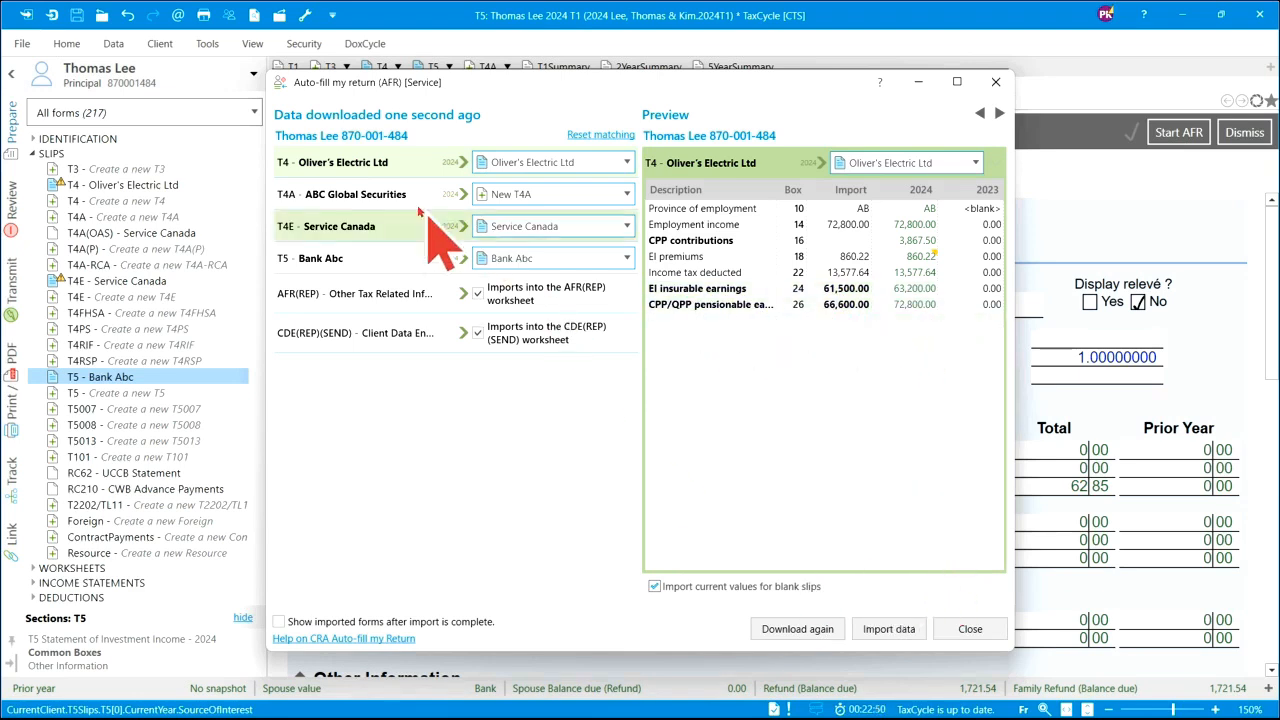
pyautogui.click(358, 198)
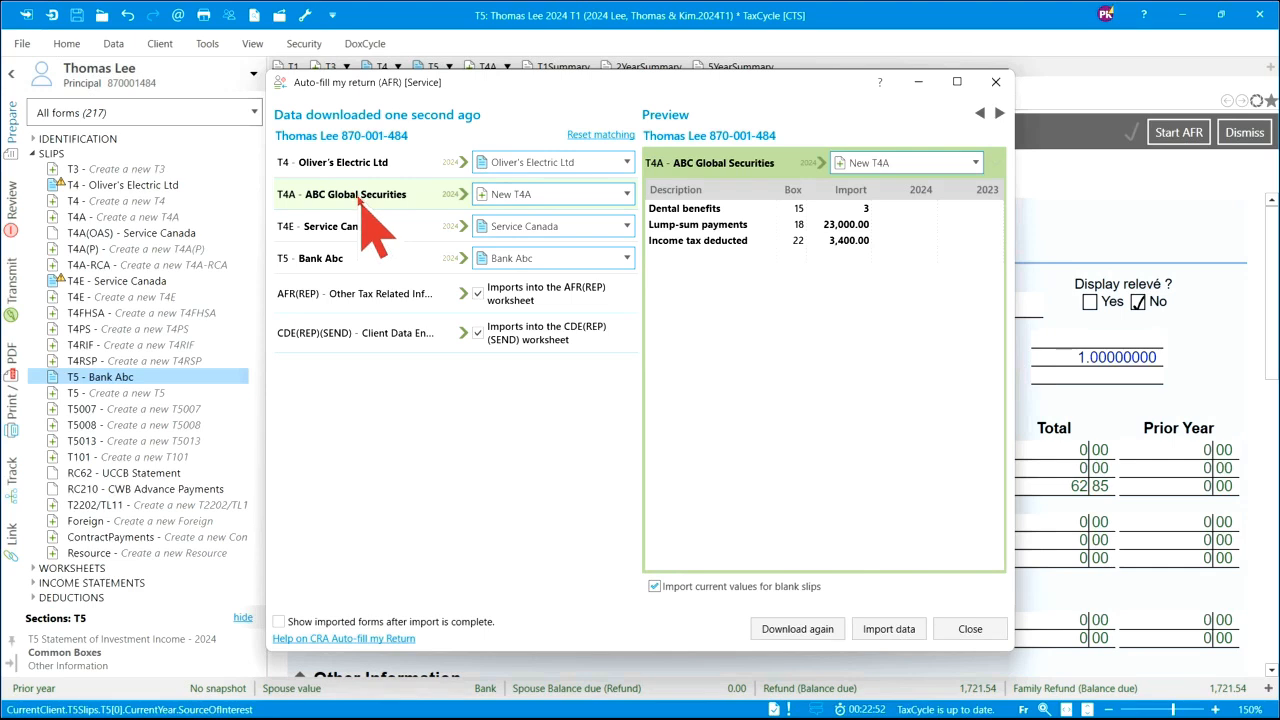
pyautogui.click(338, 232)
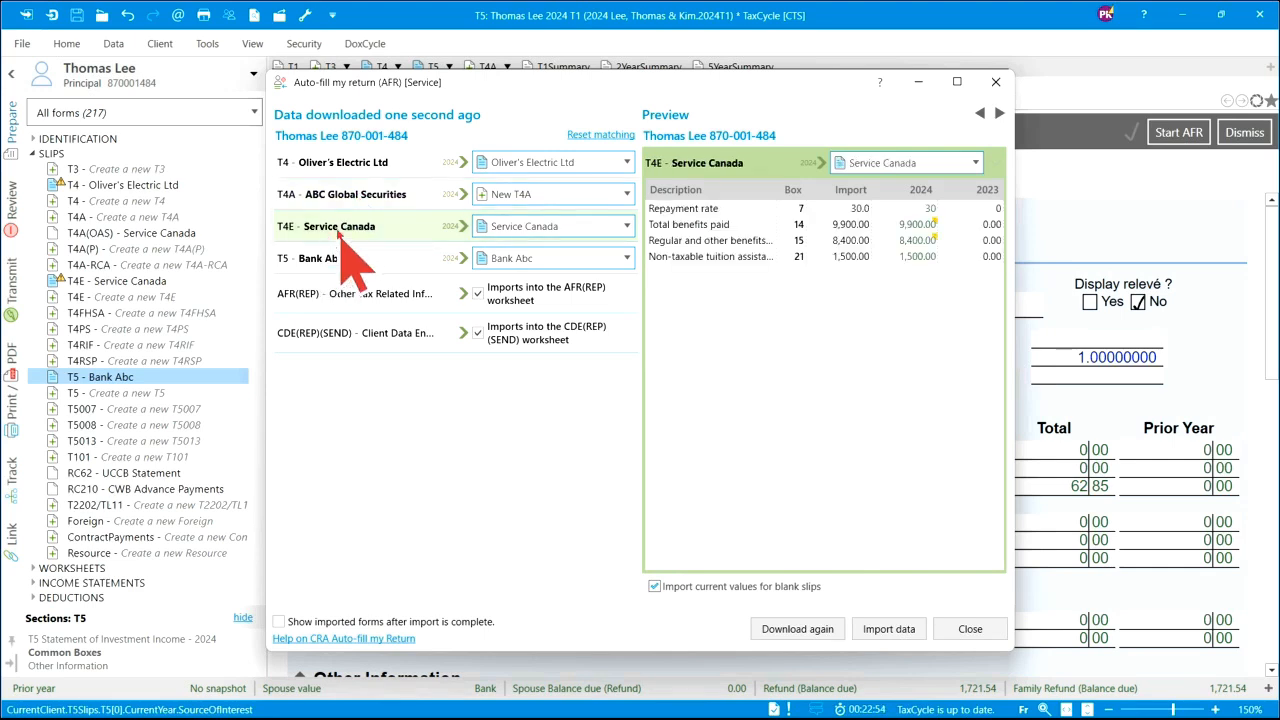
# - Import the Auto-fill data and check the Bank Abc T5's CRA AFR amount of 125.70
pyautogui.click(893, 631)
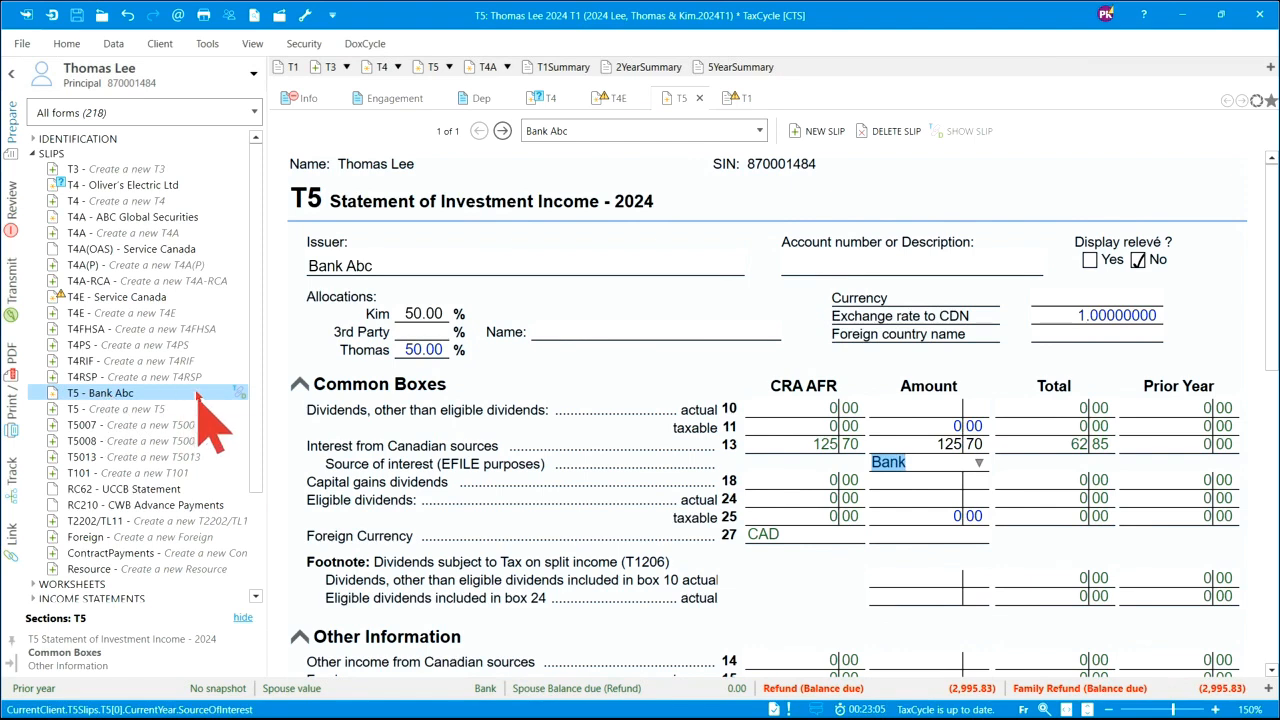
pyautogui.moveTo(215, 395)
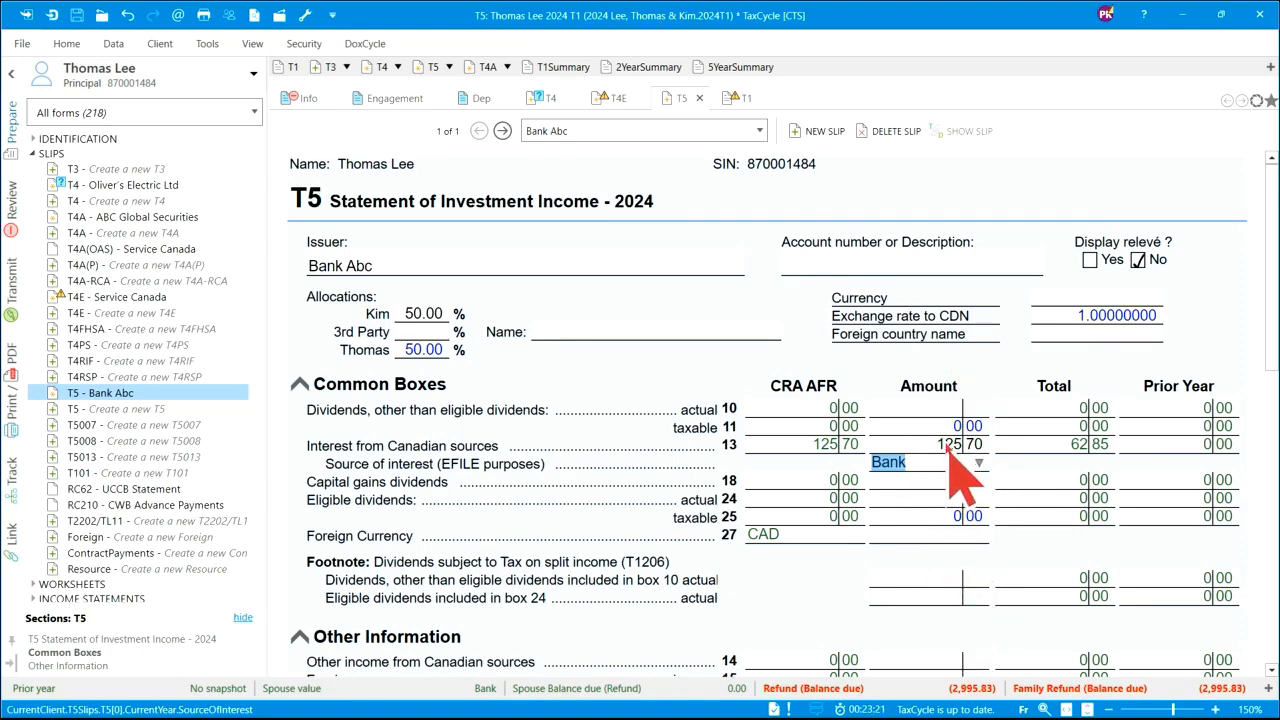
pyautogui.scroll(-5, 955, 470)
pyautogui.scroll(5, 962, 478)
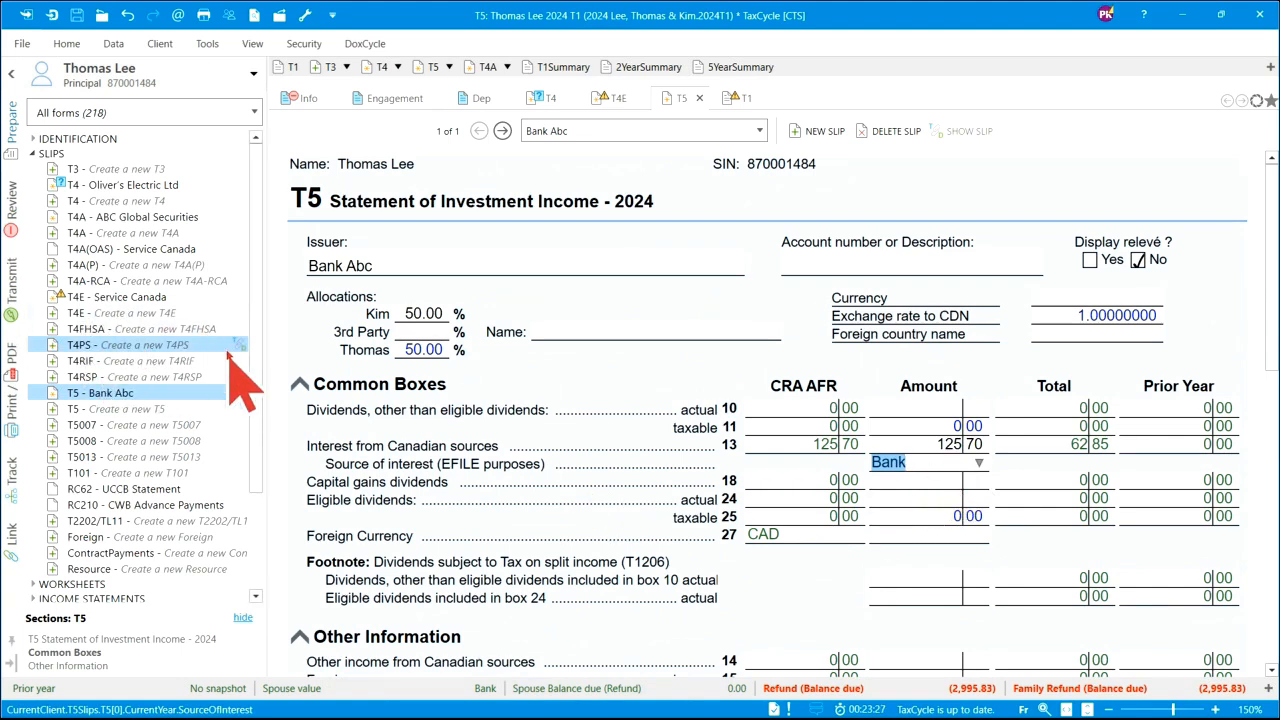
pyautogui.click(255, 113)
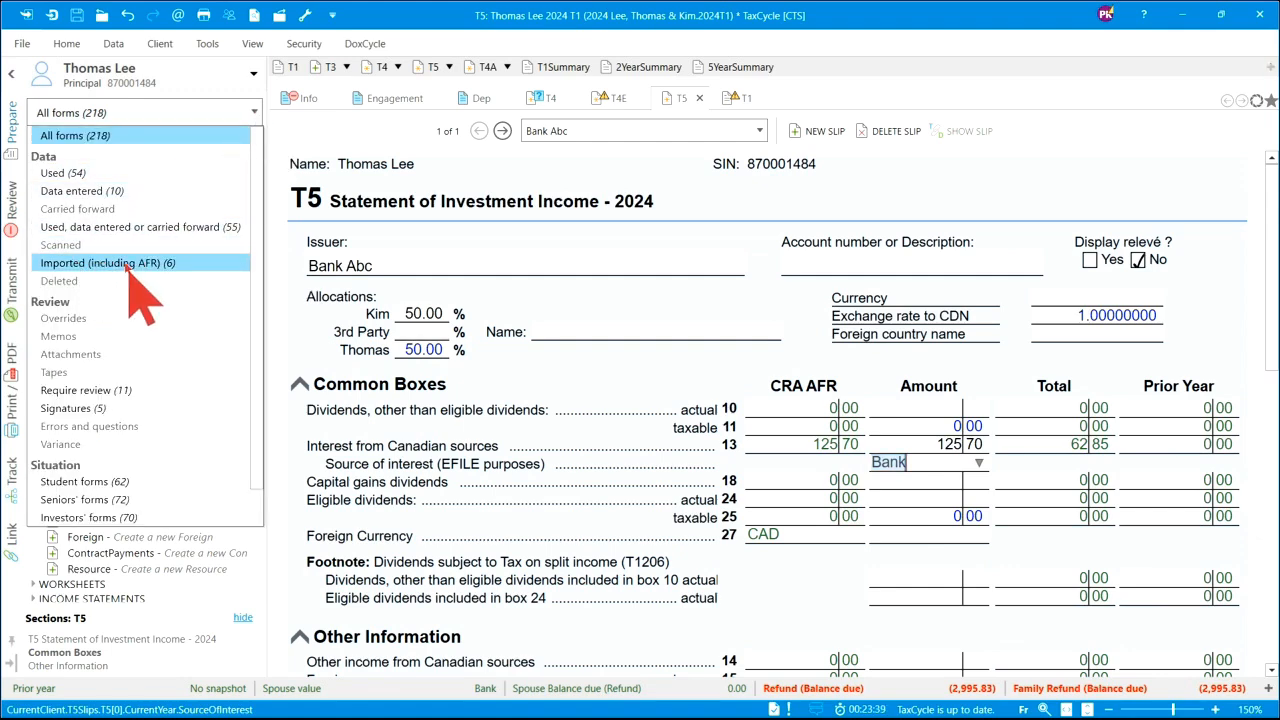
# - Filter the form list to imported forms and open the Service Canada T4E slip
pyautogui.click(128, 263)
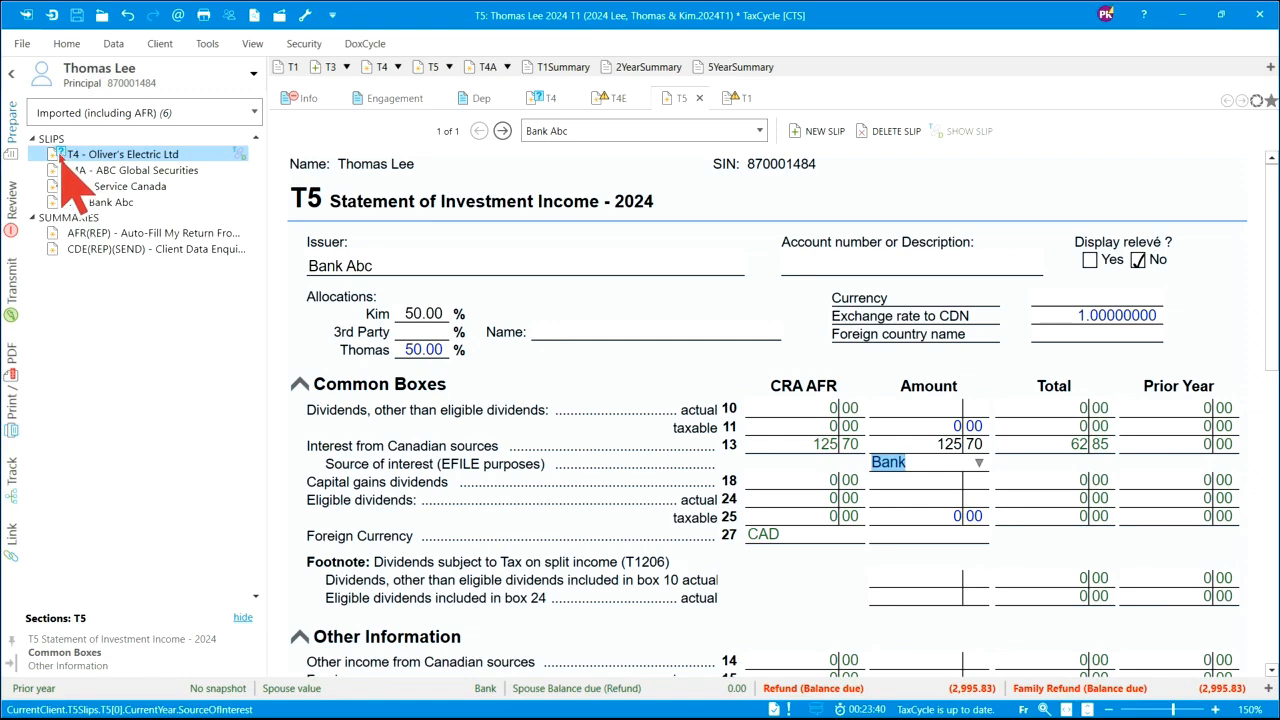
pyautogui.moveTo(62, 160)
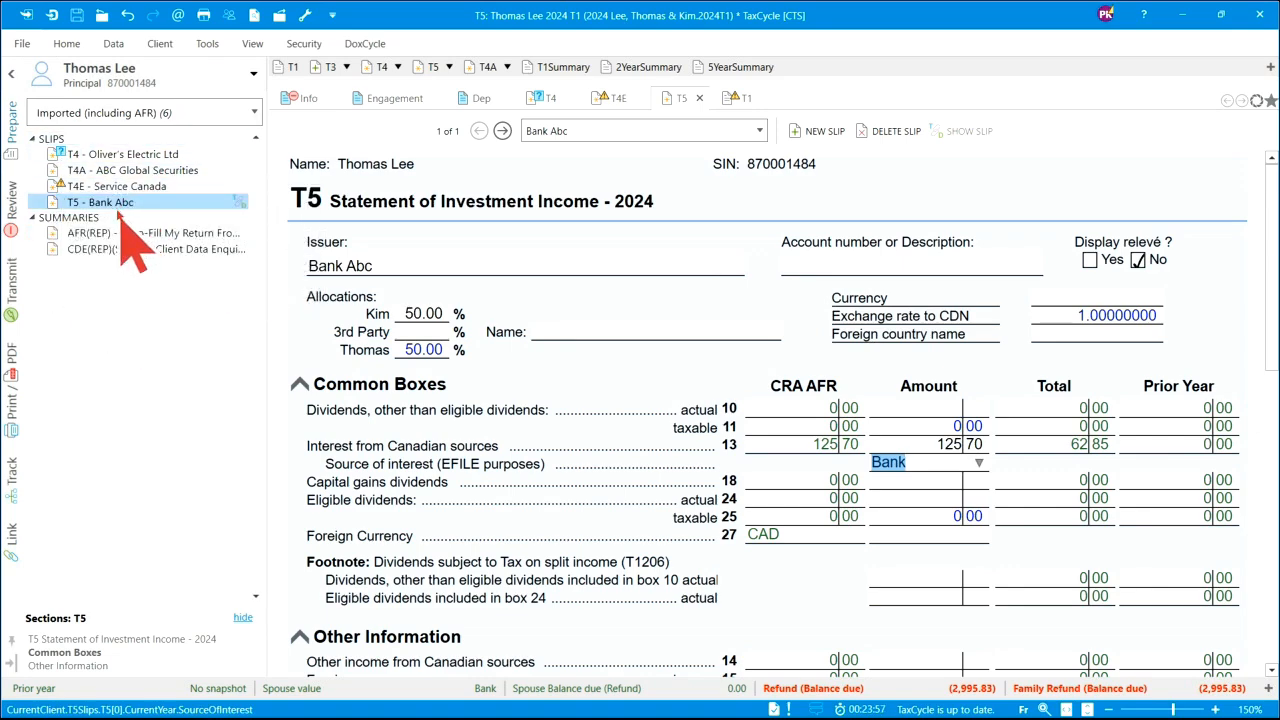
pyautogui.click(119, 189)
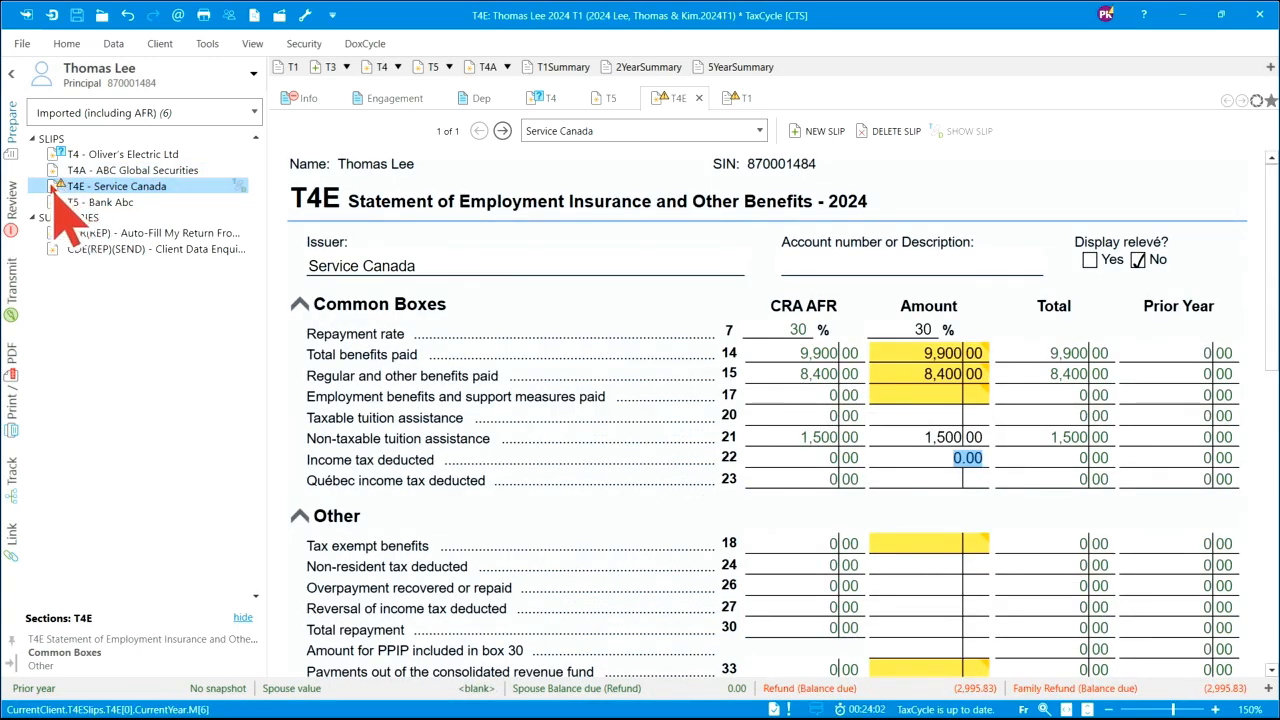
# - Enter 1,500 in T4E box 37 EI maternity and parental benefits, then open the ABC Global Securities T4A
pyautogui.moveTo(66, 198)
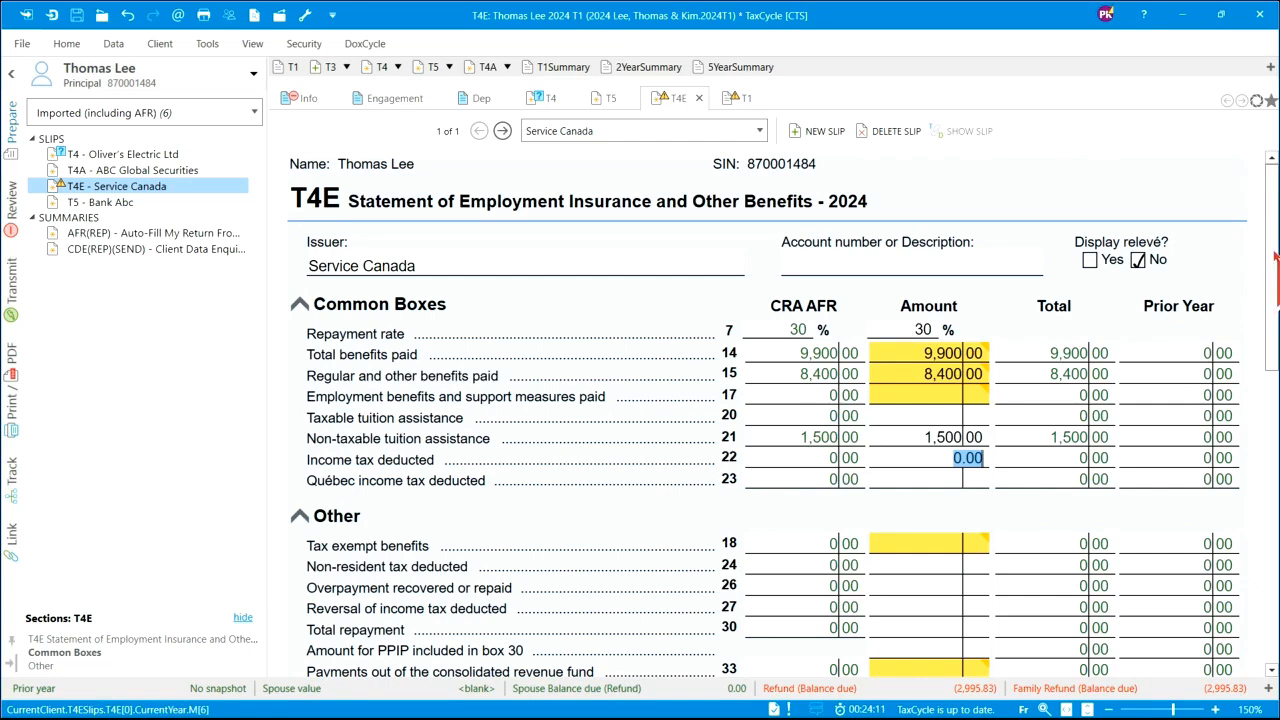
pyautogui.scroll(-1, 1275, 258)
pyautogui.moveTo(979, 266)
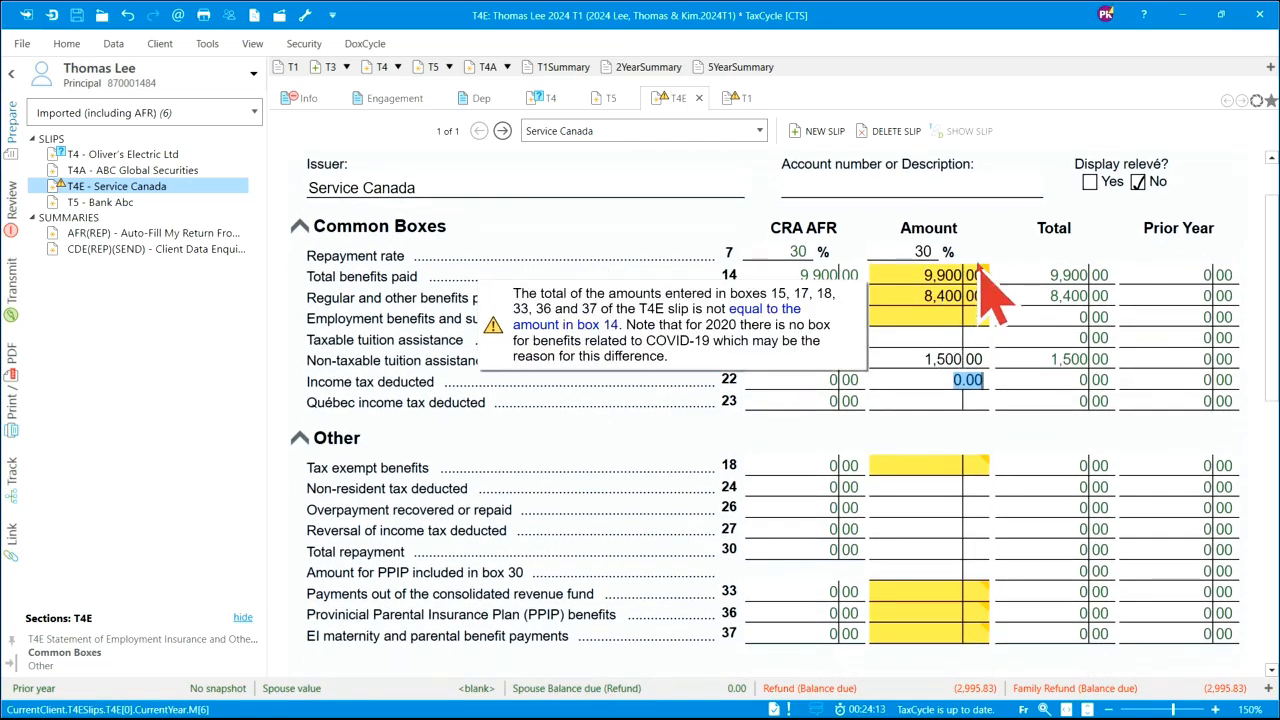
pyautogui.scroll(-3, 986, 457)
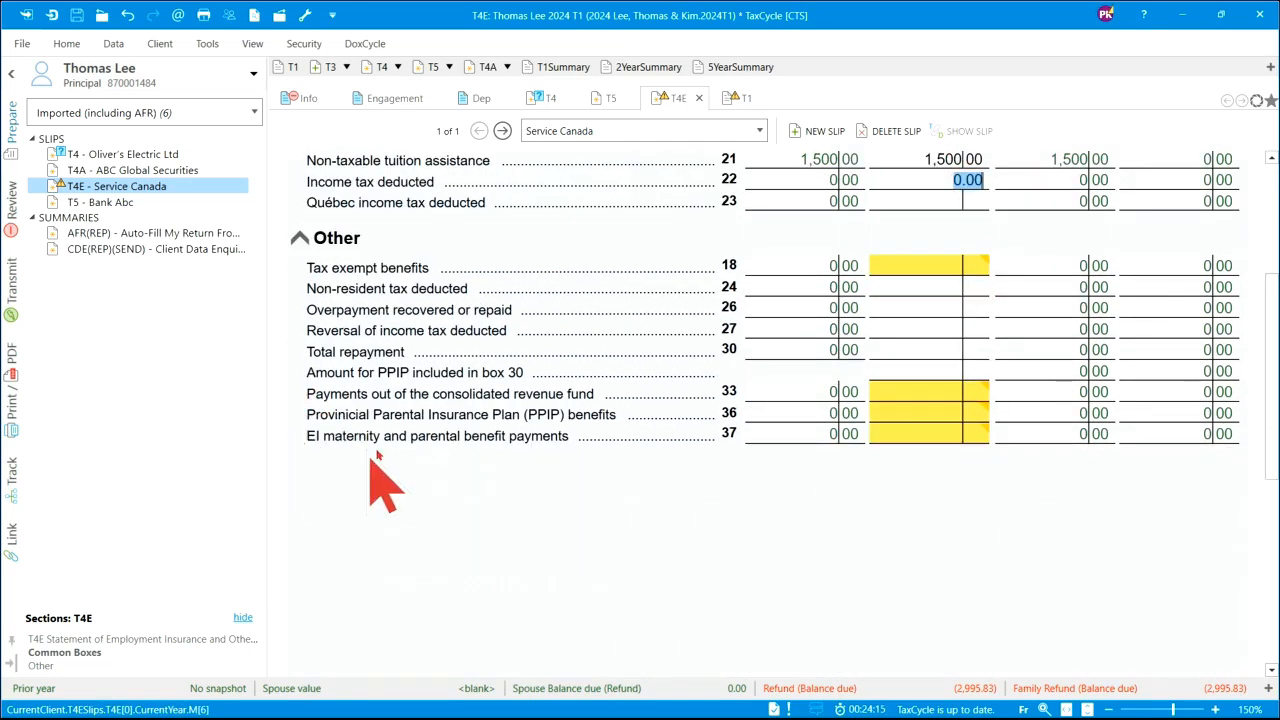
pyautogui.click(932, 434)
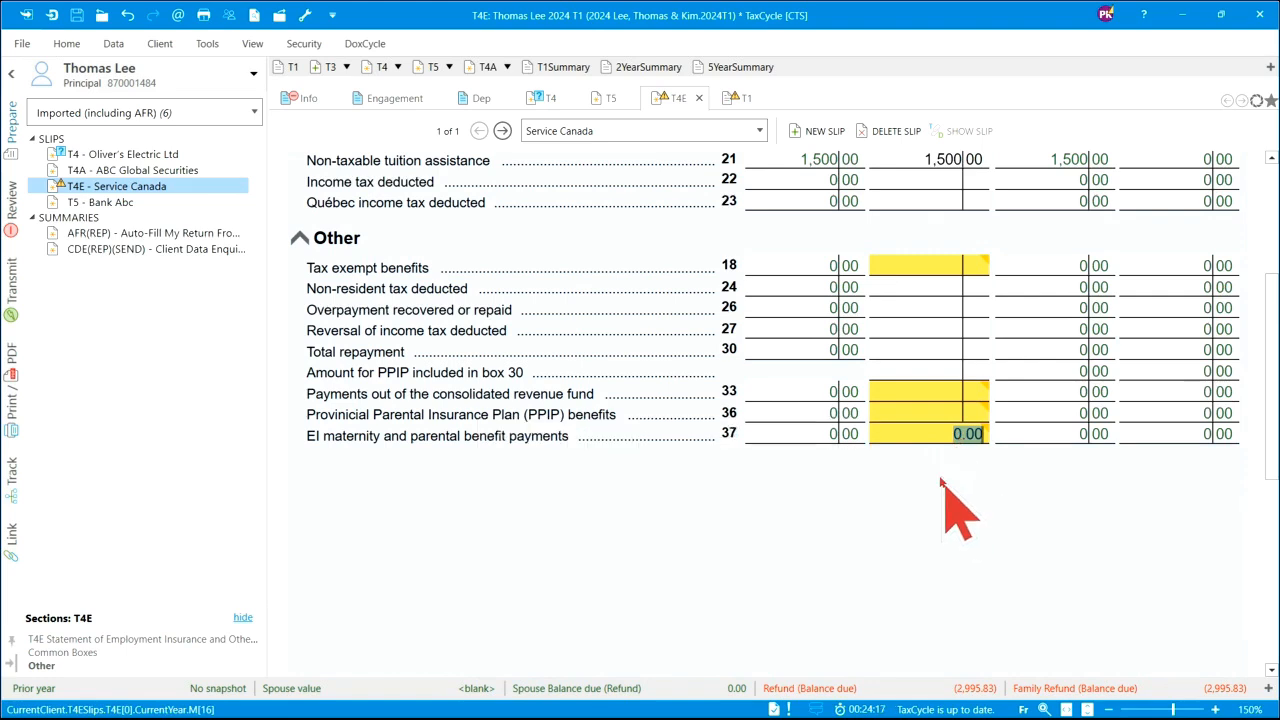
pyautogui.moveTo(916, 450)
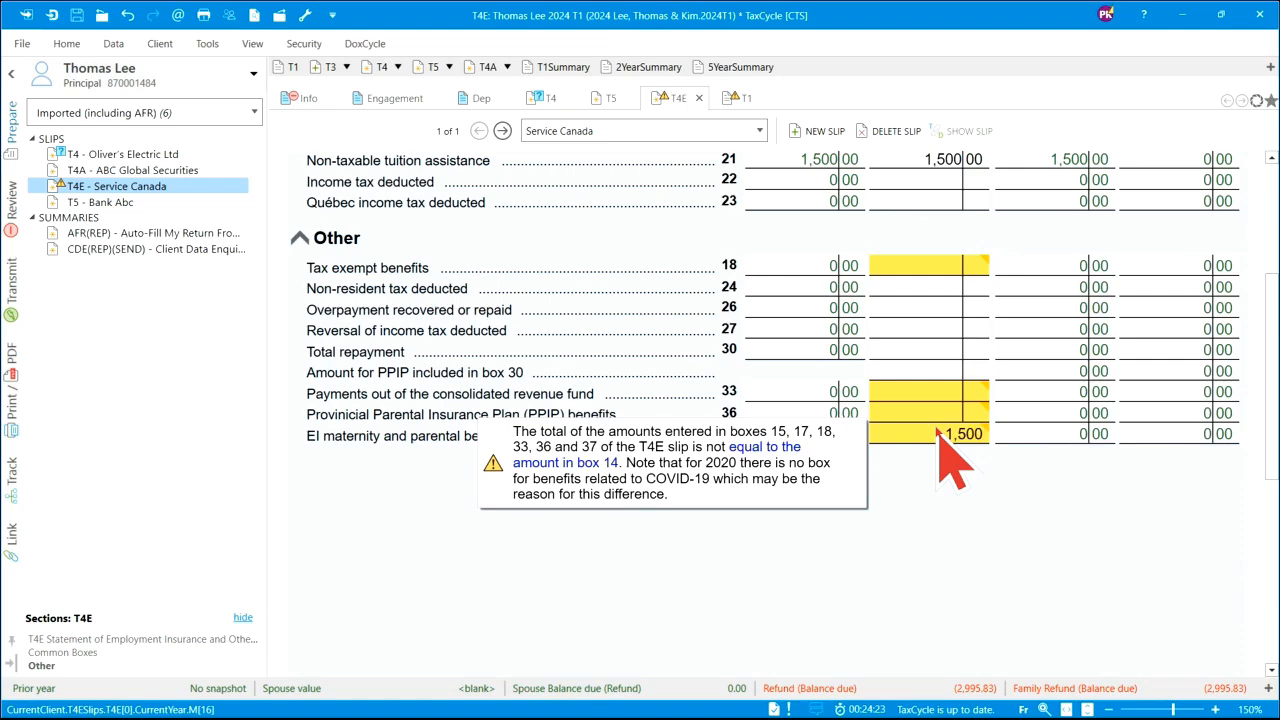
pyautogui.press('Return')
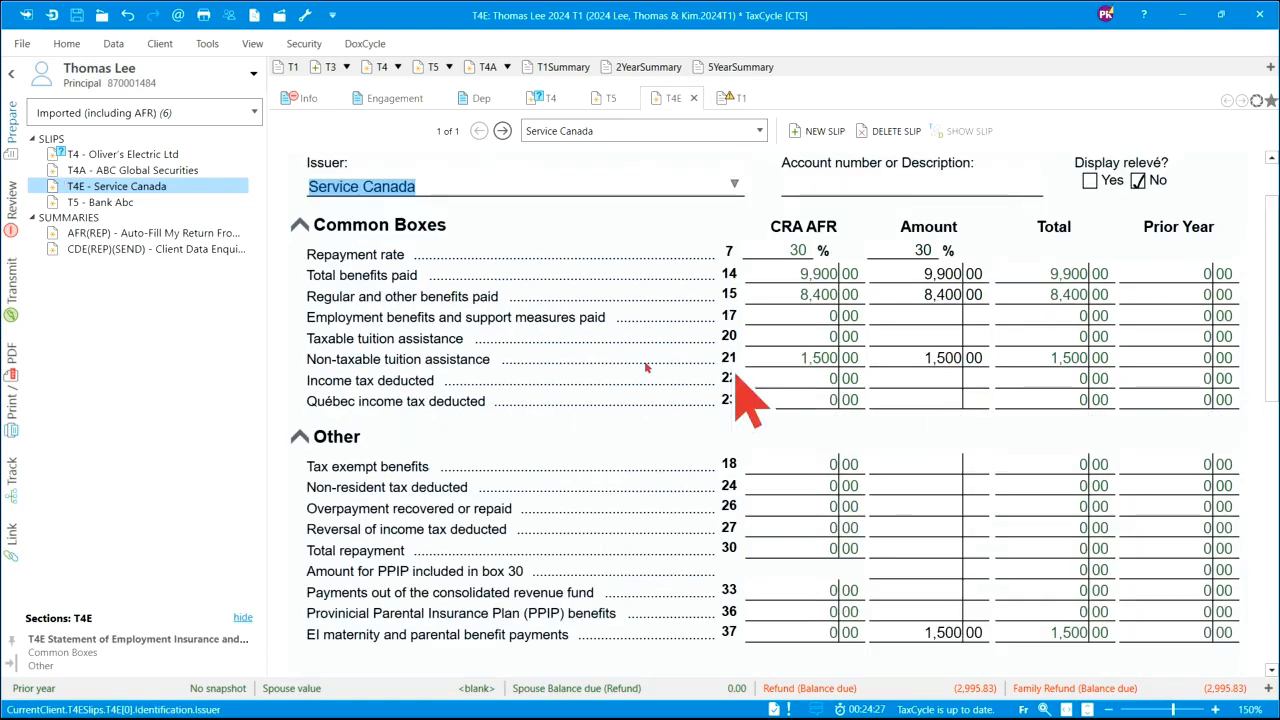
pyautogui.click(113, 170)
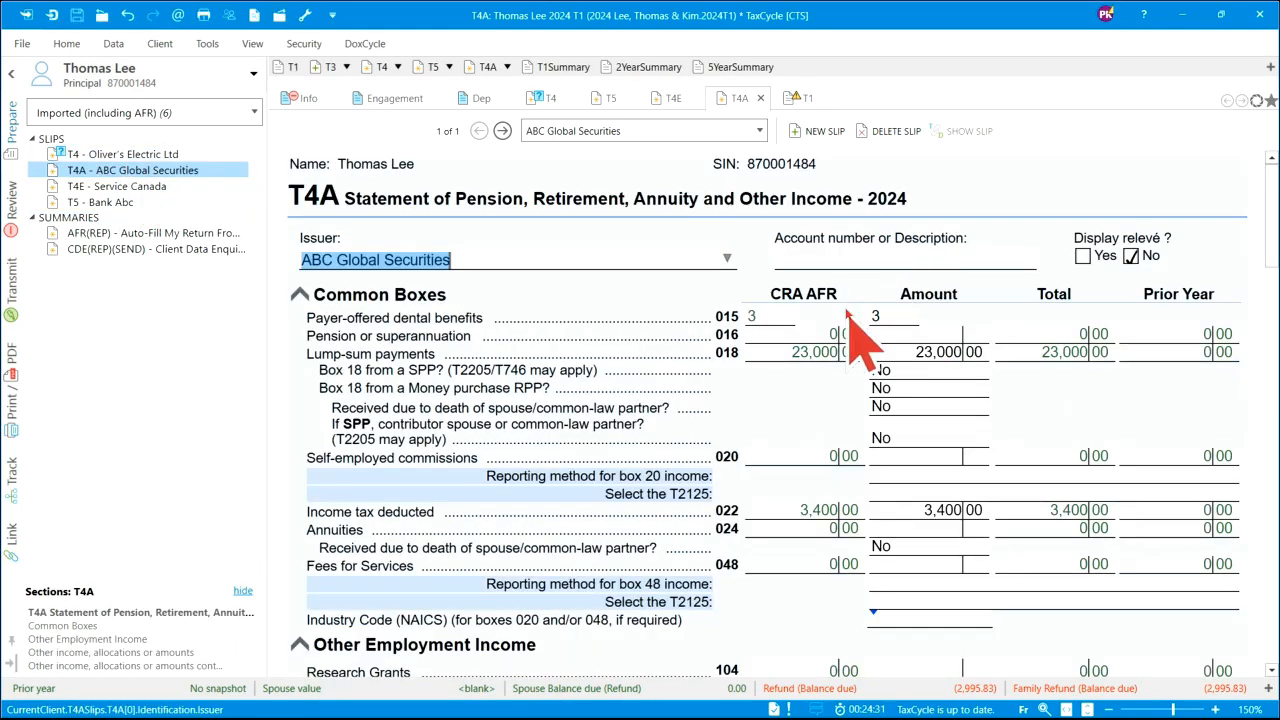
# - Accept the CRA AFR values on the Oliver's Electric Ltd T4: CPP 0, box 24 61,500, box 26 66,600
pyautogui.click(104, 158)
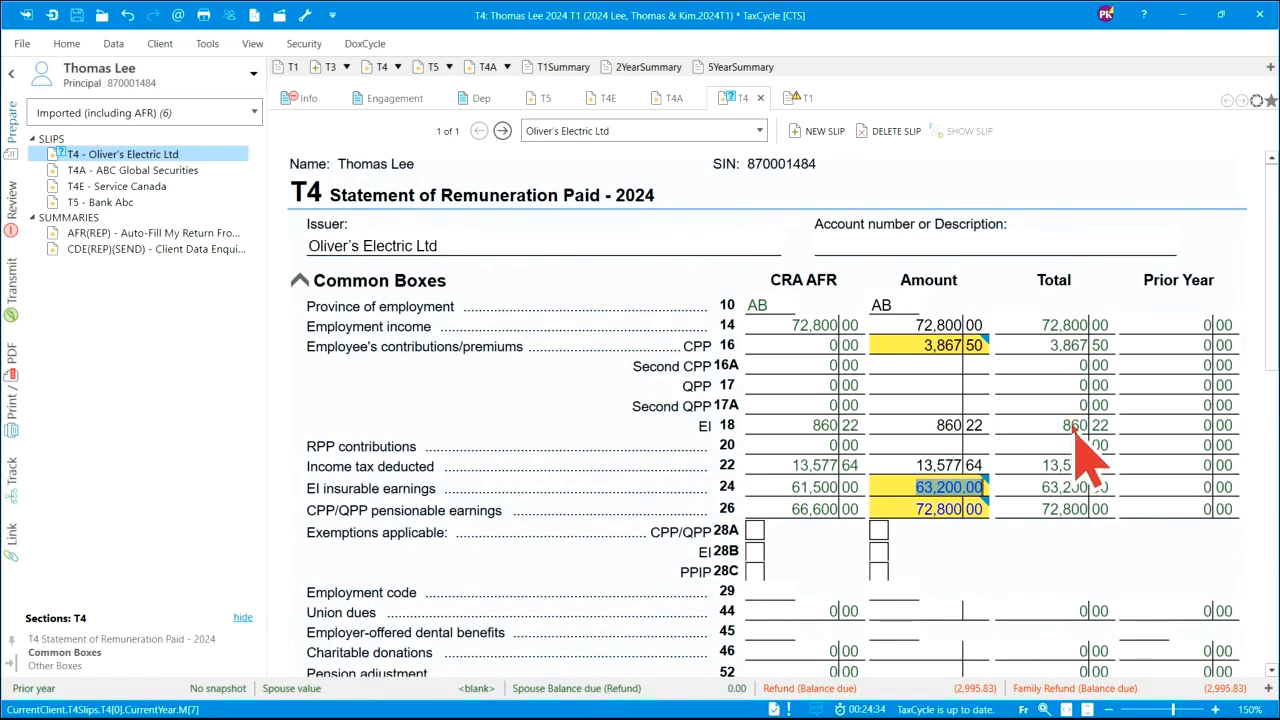
pyautogui.moveTo(916, 342)
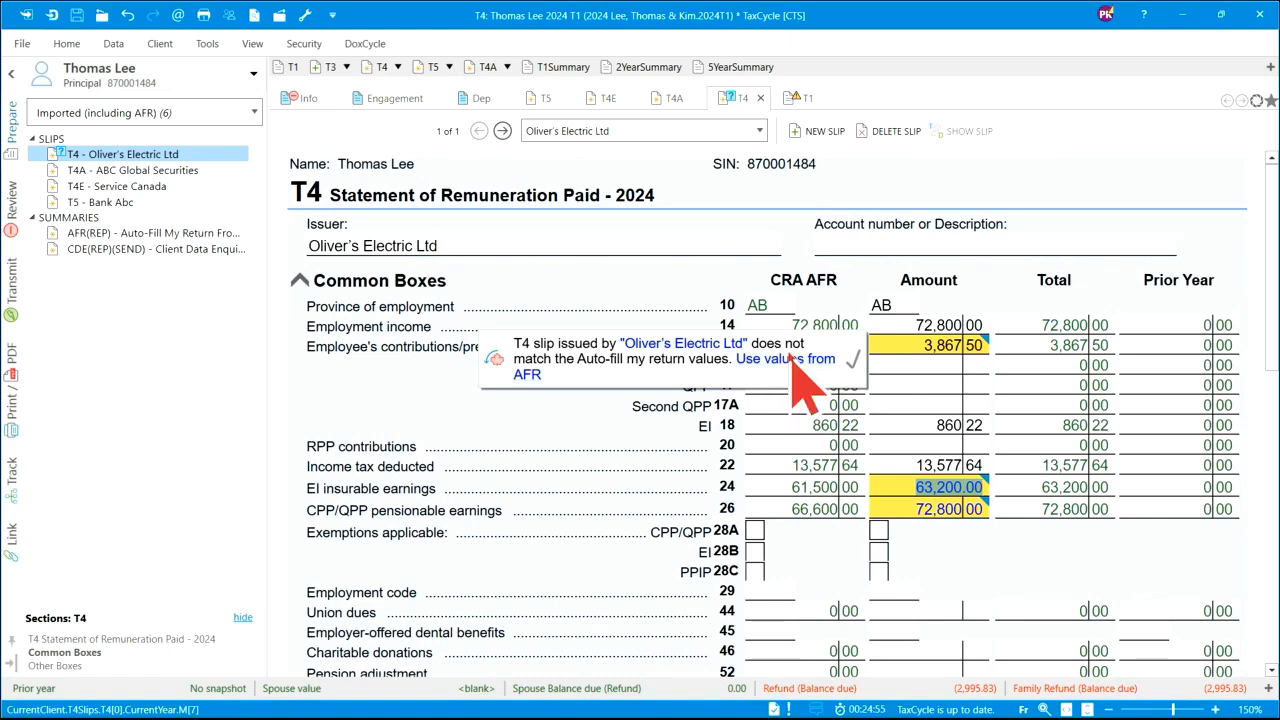
pyautogui.click(808, 360)
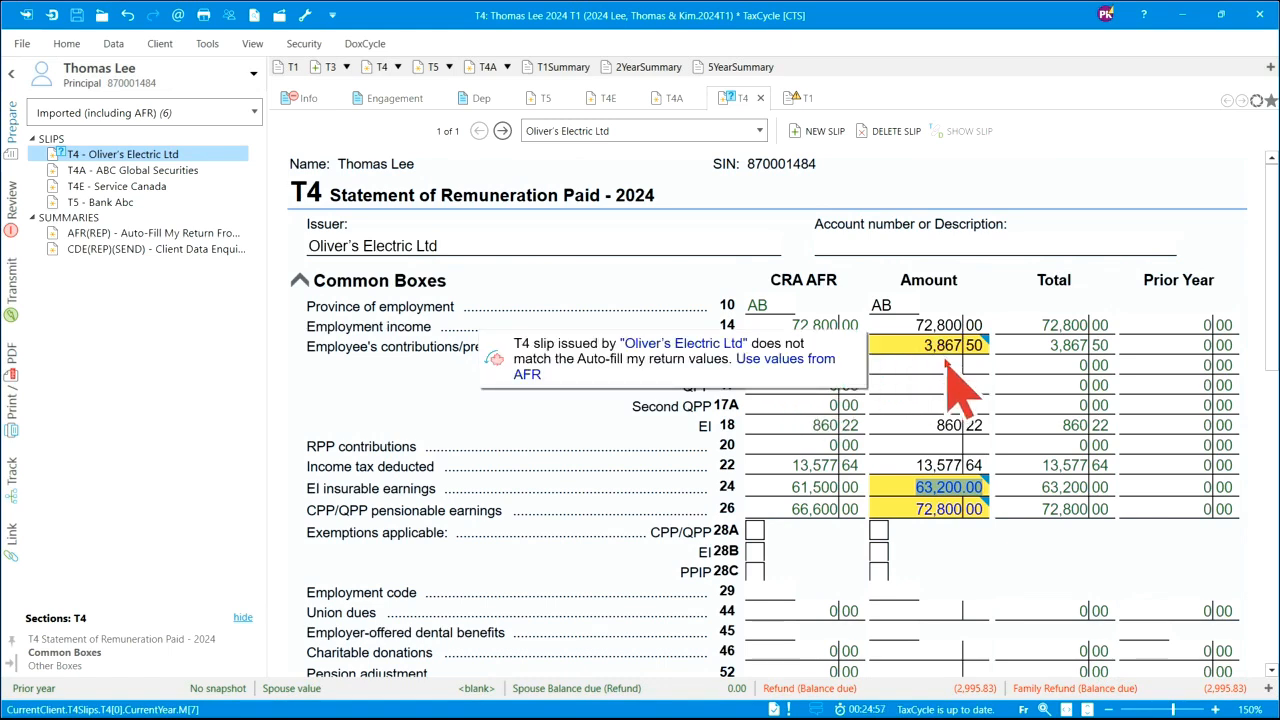
pyautogui.moveTo(955, 515)
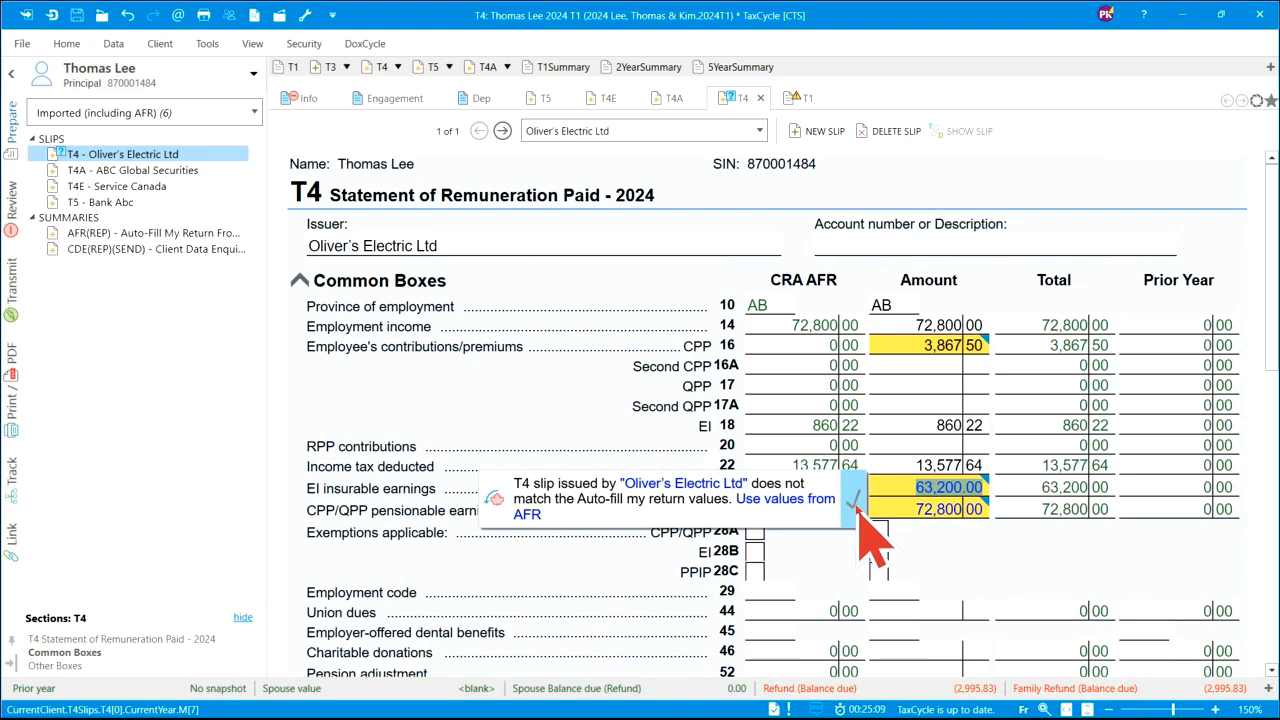
pyautogui.click(775, 500)
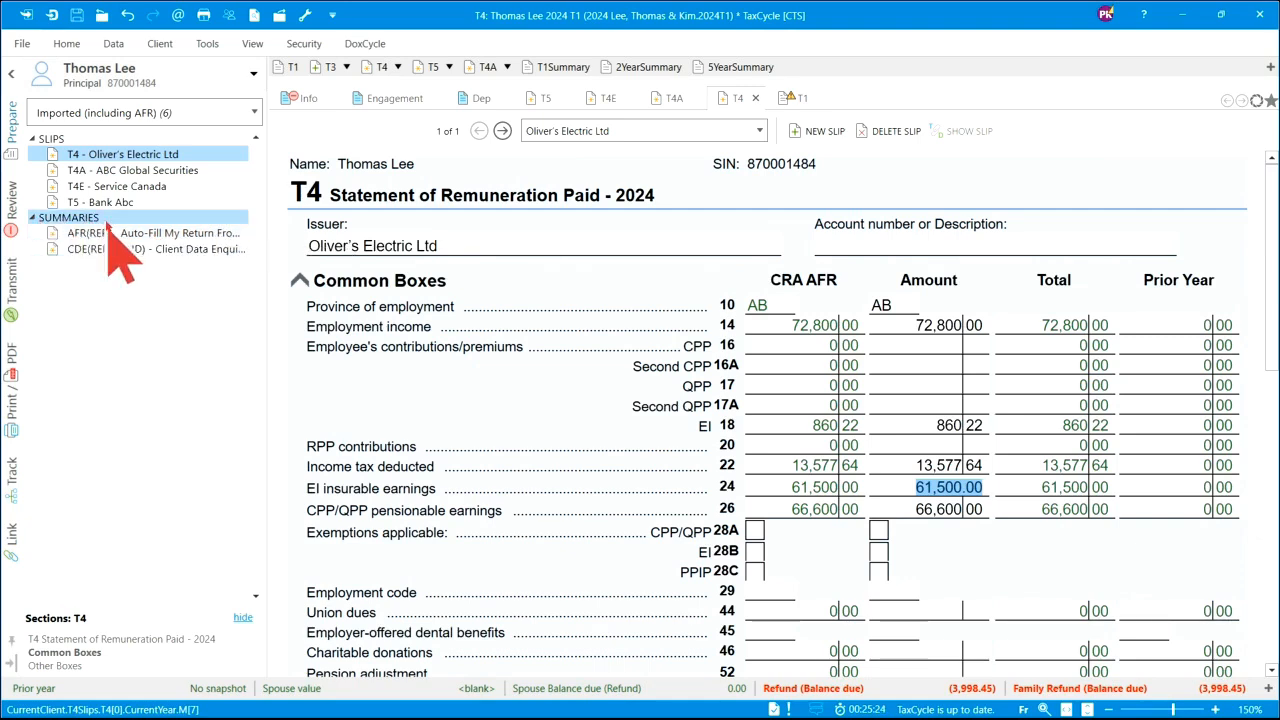
# - Review the AFR(REP) summary, scrolling down to the RRSP Contribution History
pyautogui.click(150, 233)
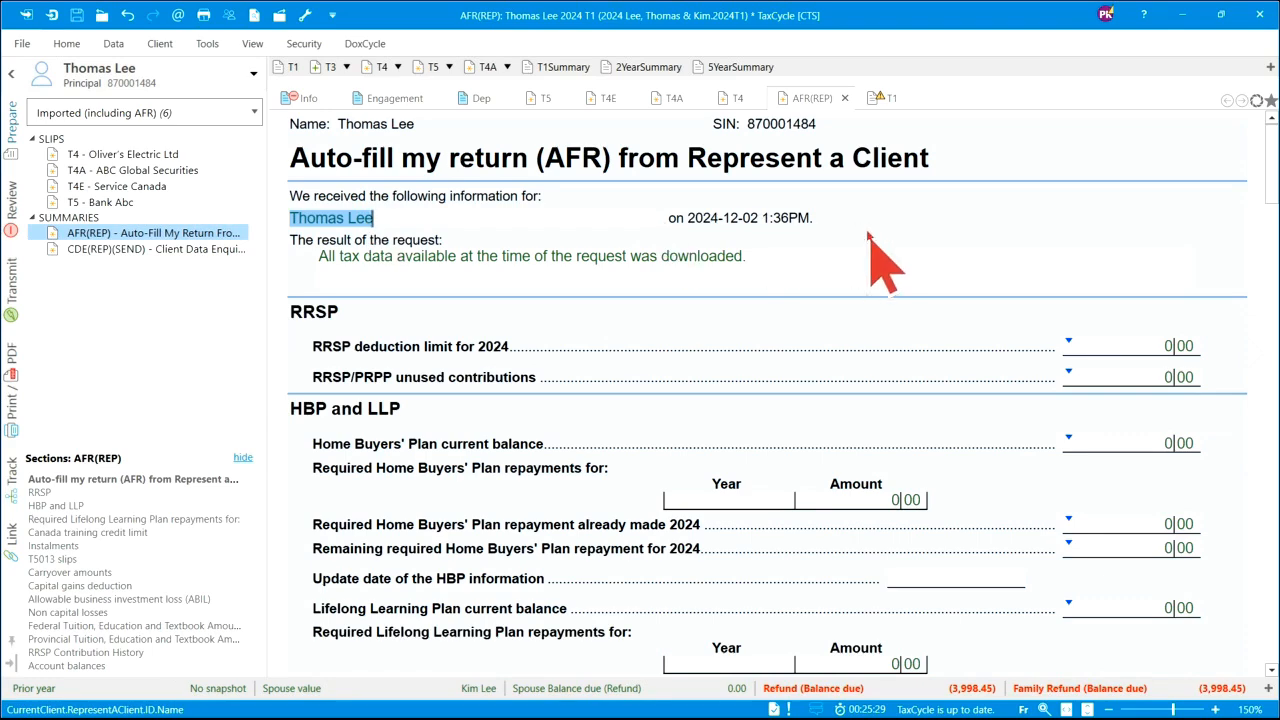
pyautogui.scroll(-5, 823, 372)
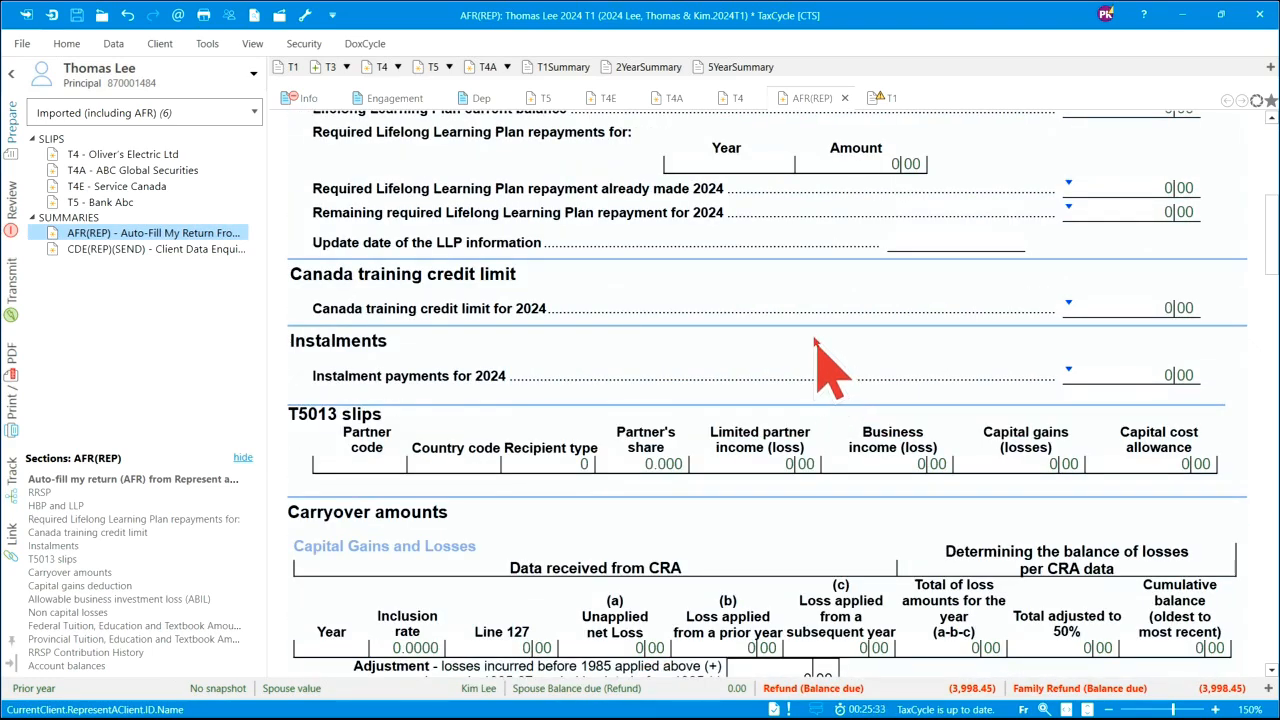
pyautogui.scroll(-15, 815, 340)
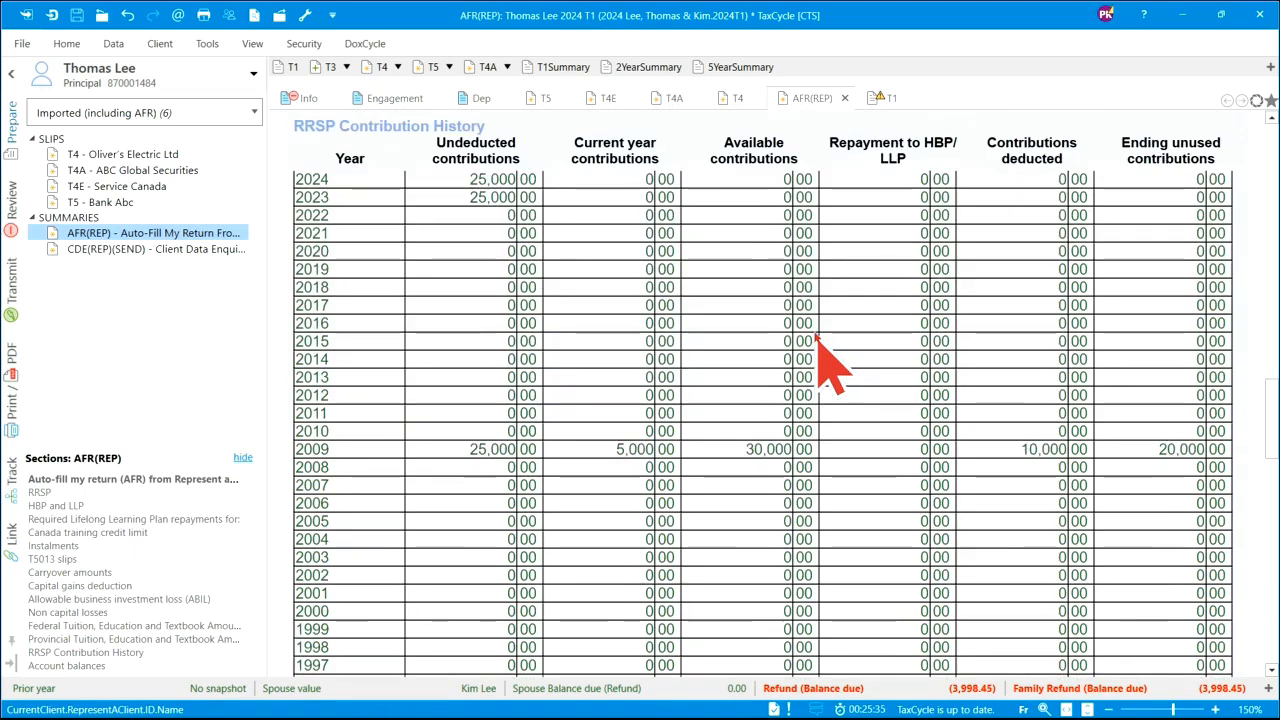
pyautogui.scroll(2, 815, 340)
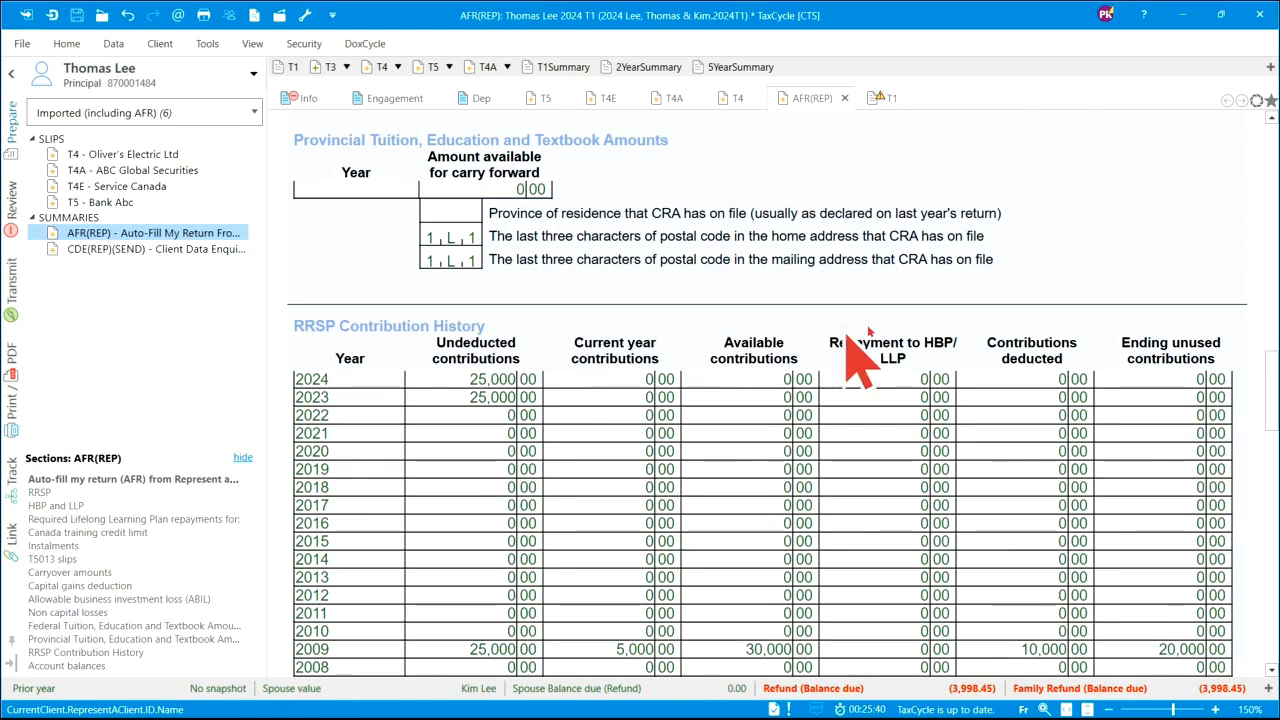
pyautogui.scroll(-1, 1000, 330)
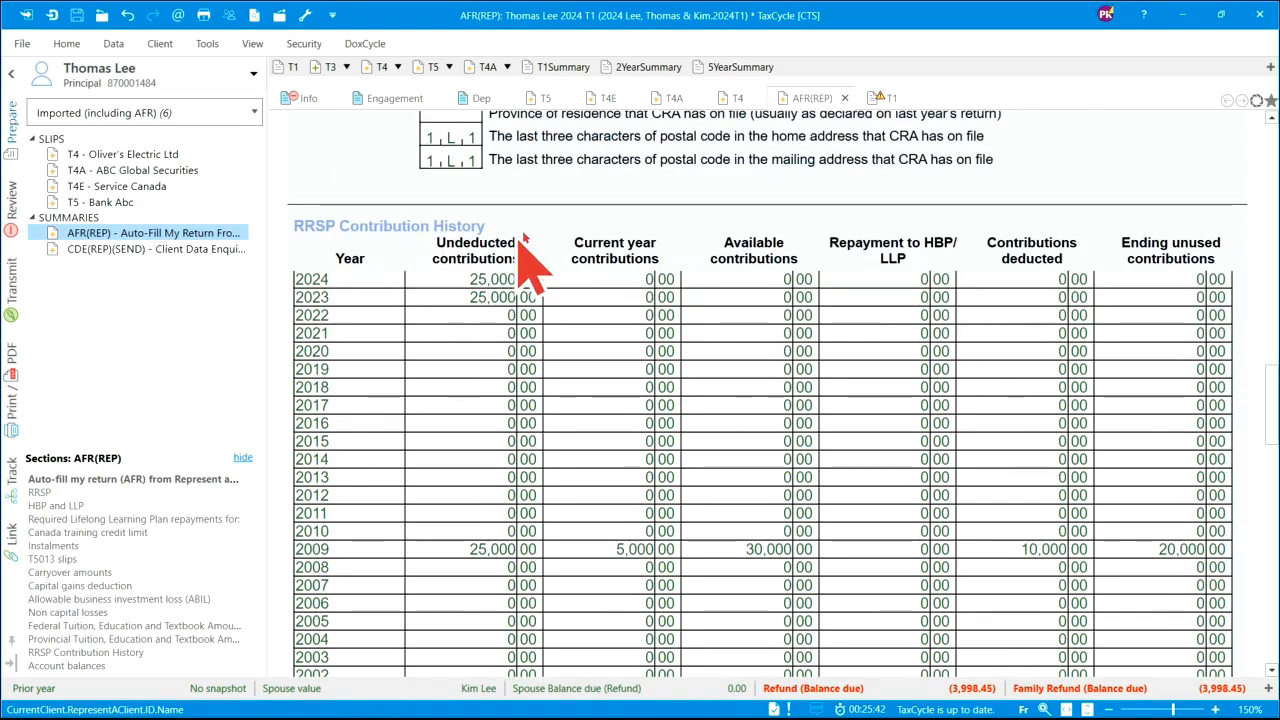
pyautogui.scroll(-4, 945, 335)
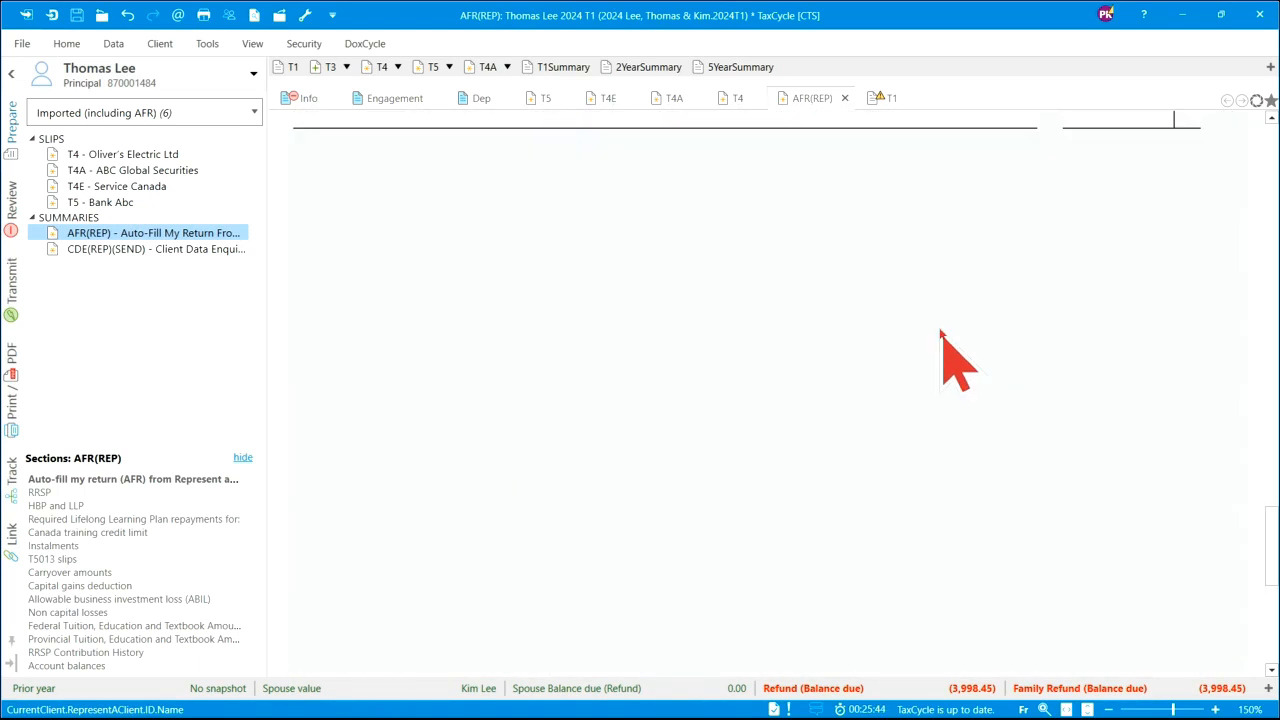
pyautogui.scroll(5, 945, 335)
# - Review the CDE(REP)(SEND) summary, then check the missing correspondence title warning on Personal Information
pyautogui.click(142, 249)
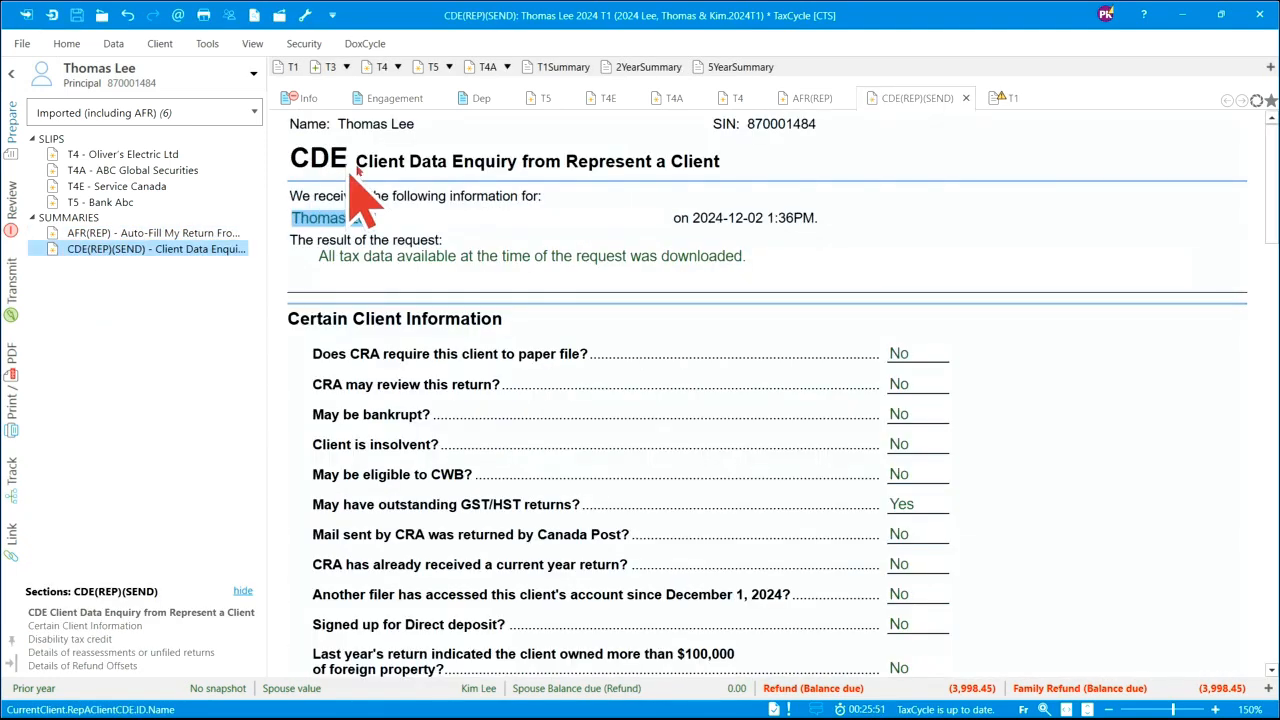
pyautogui.scroll(-2, 935, 255)
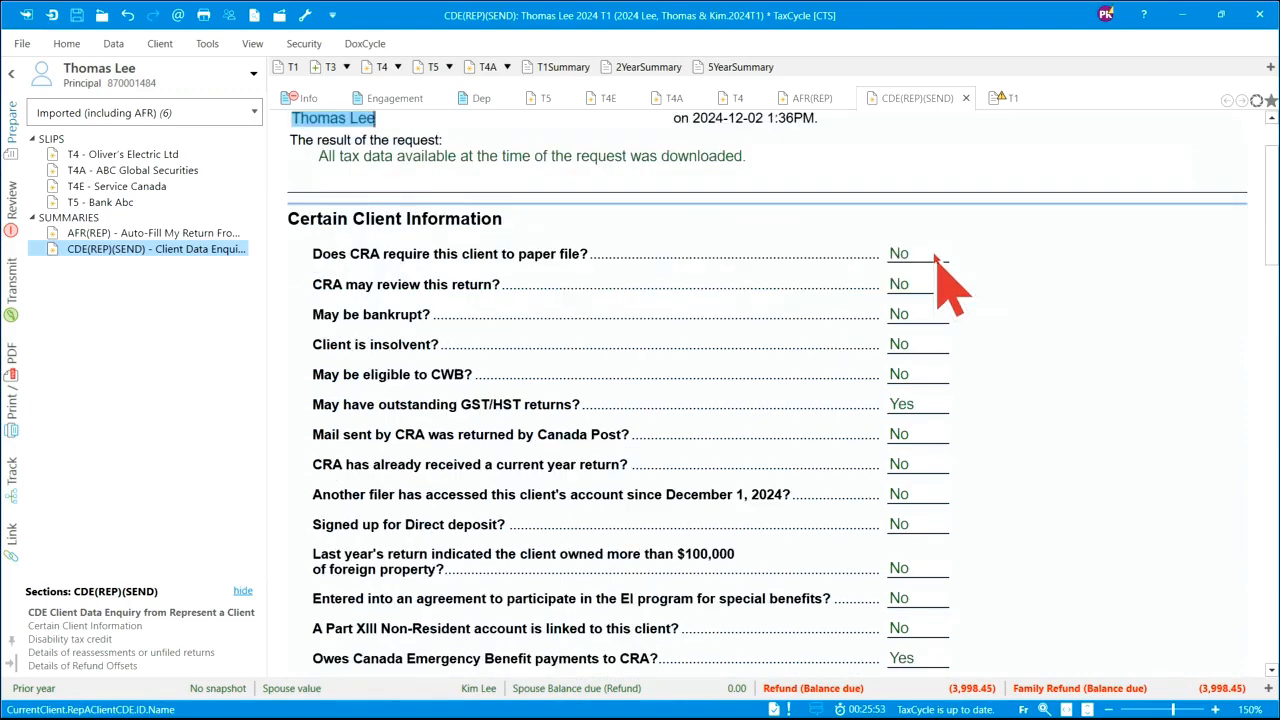
pyautogui.scroll(-15, 935, 255)
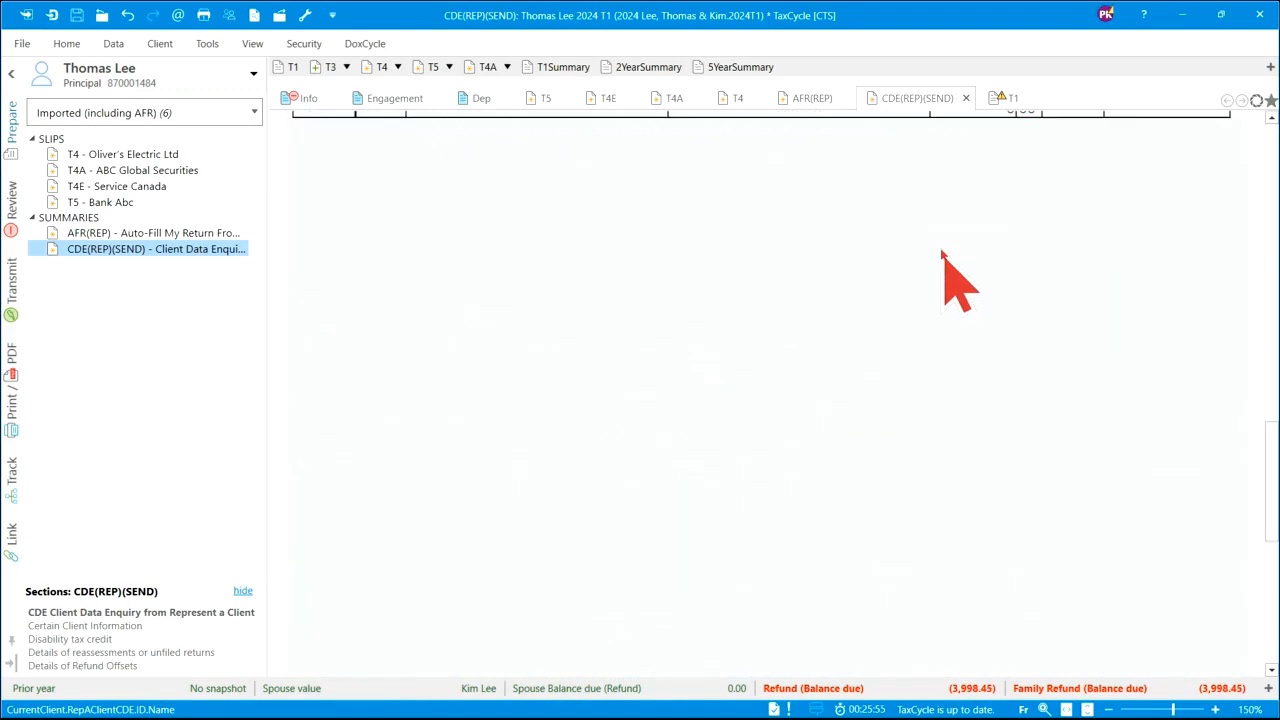
pyautogui.scroll(10, 940, 260)
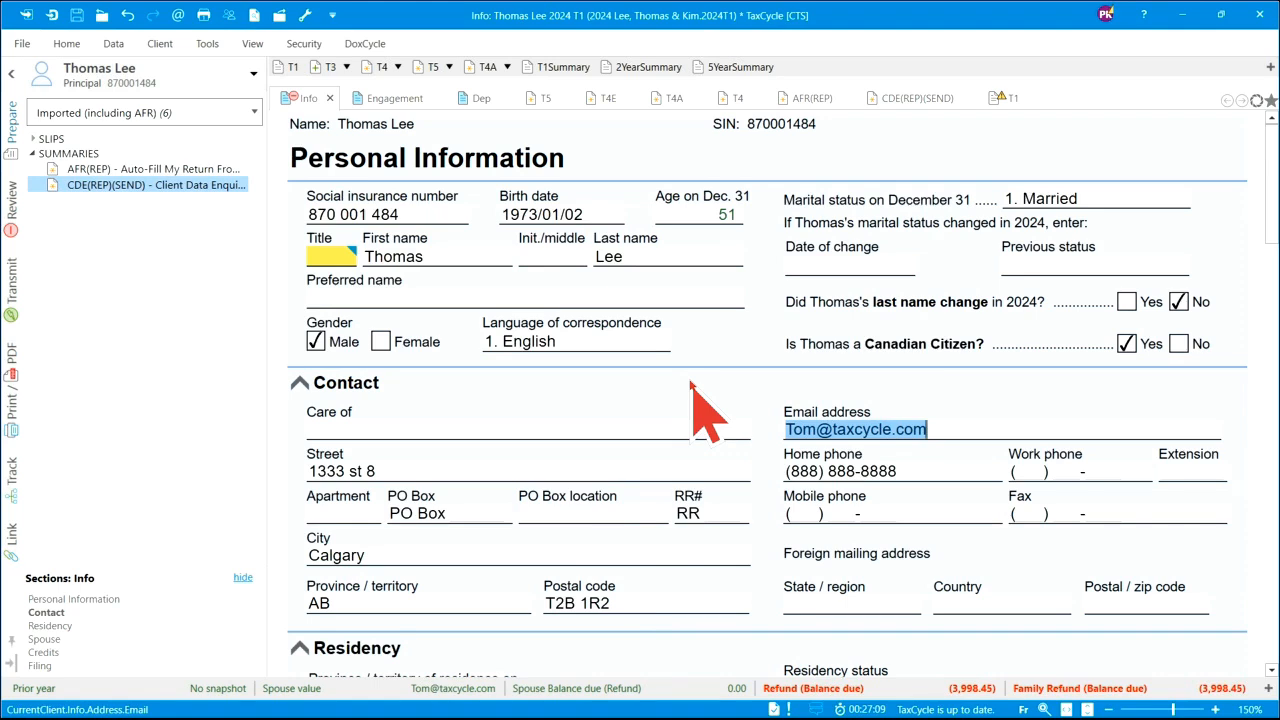
pyautogui.moveTo(338, 253)
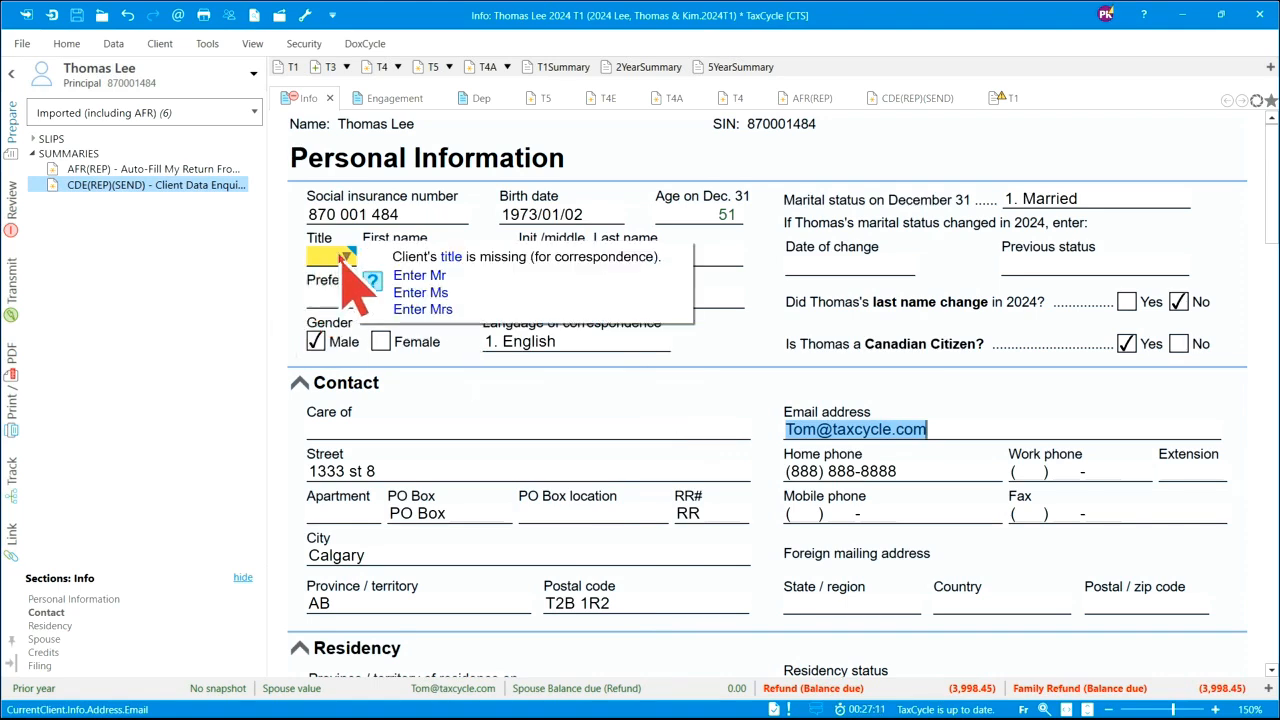
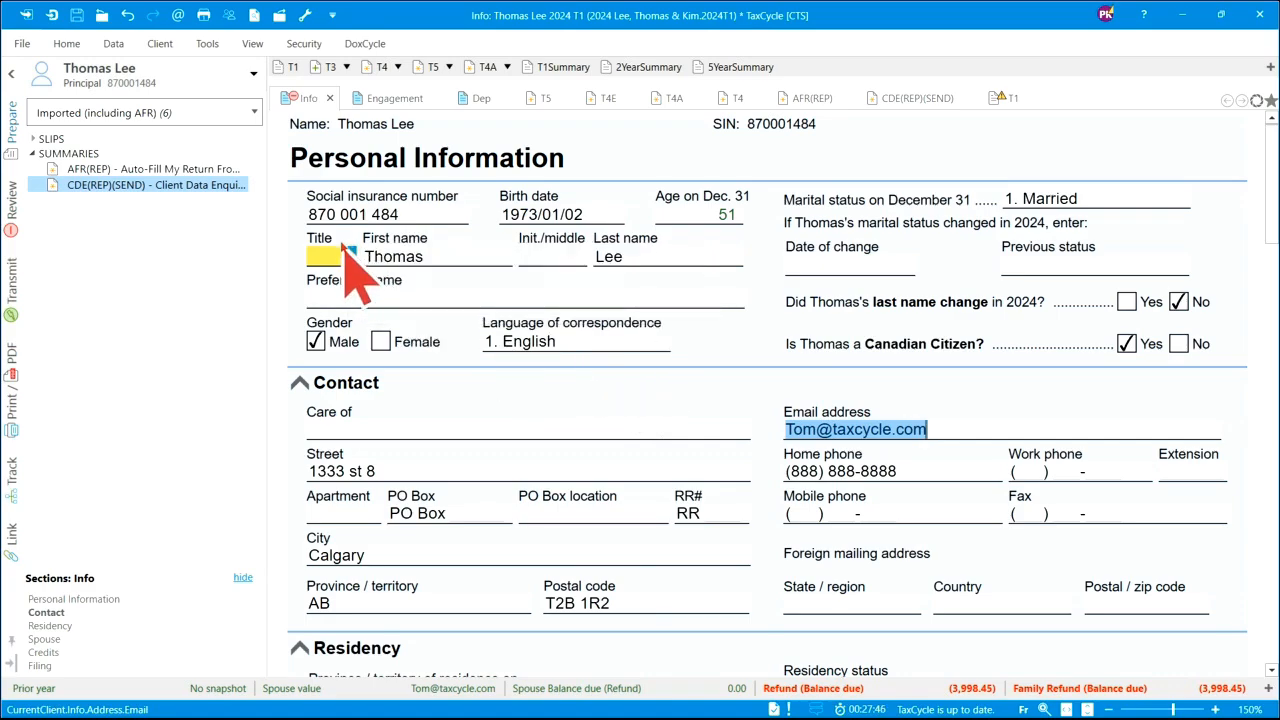
# - Fill in Mr as Thomas's title from the Title hint
pyautogui.scroll(-5, 745, 440)
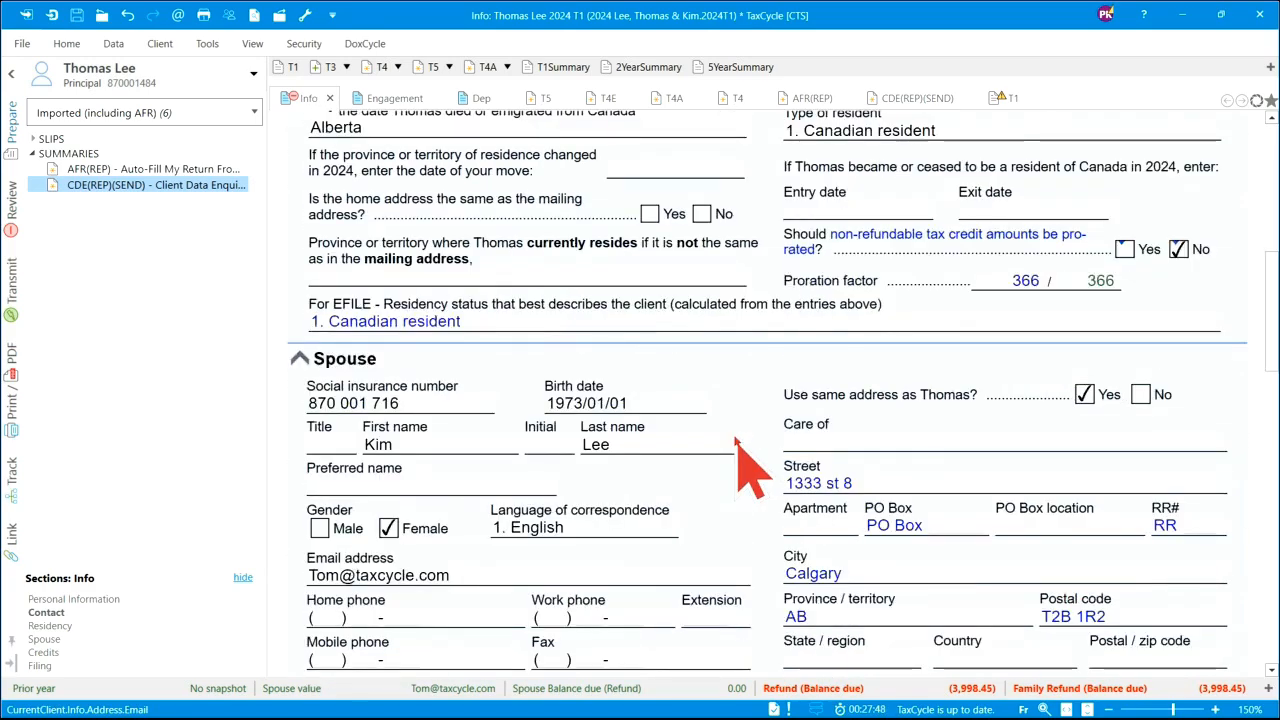
pyautogui.scroll(-10, 745, 465)
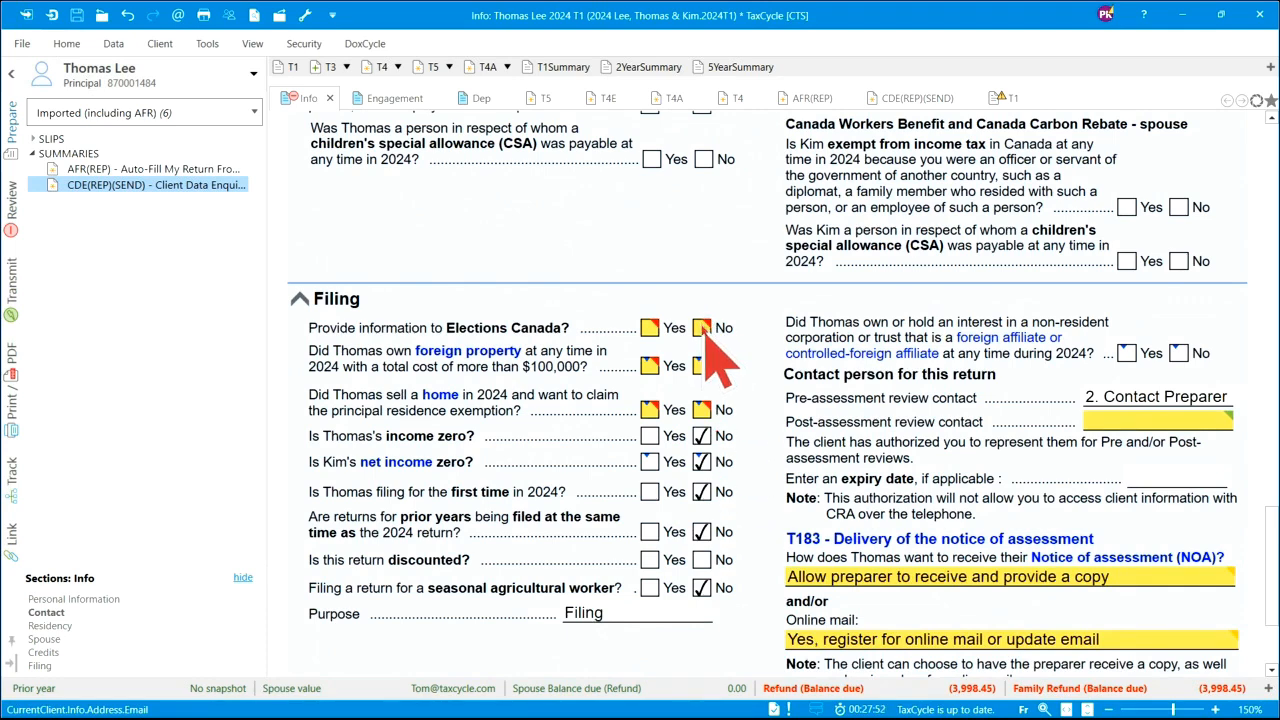
pyautogui.moveTo(701, 340)
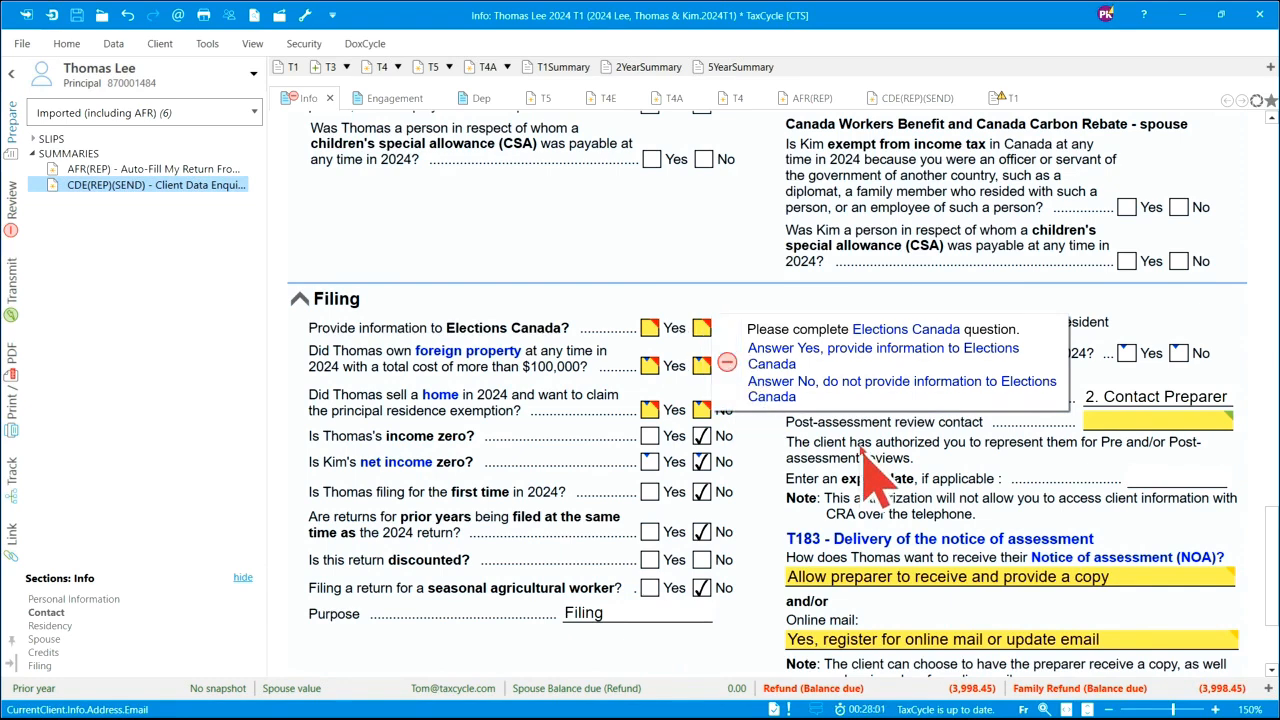
pyautogui.moveTo(1233, 584)
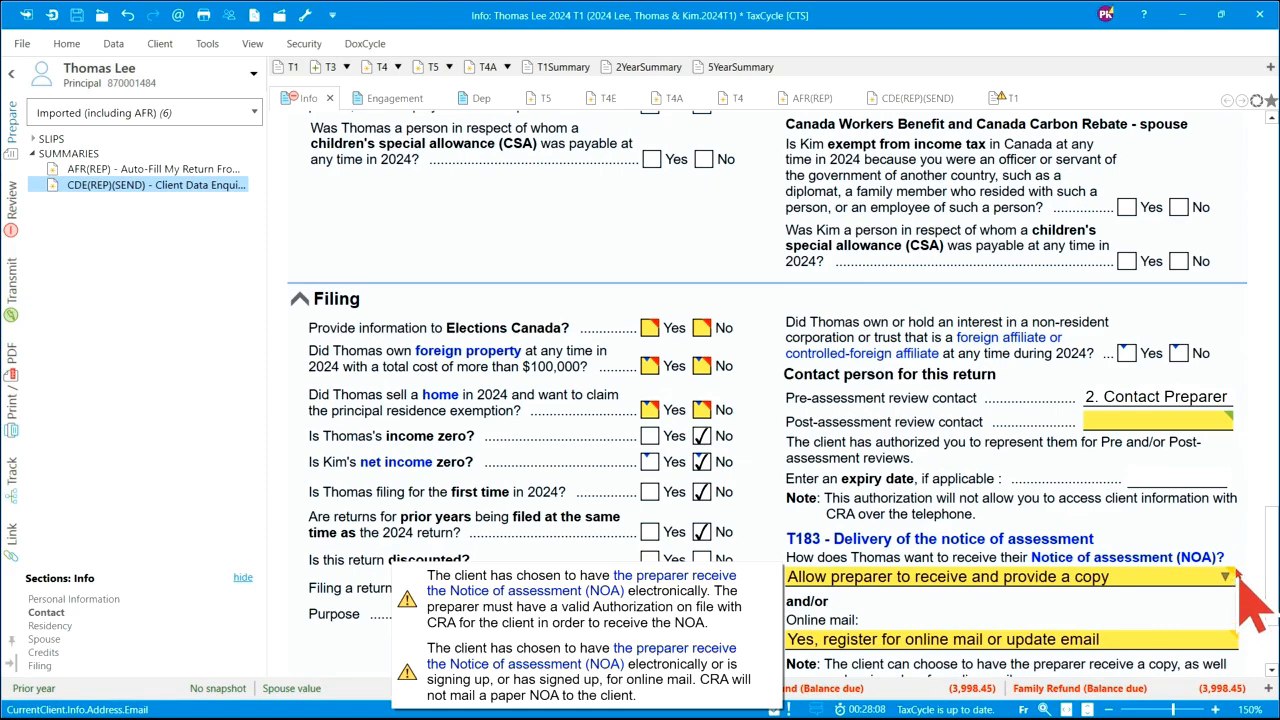
pyautogui.scroll(5, 770, 430)
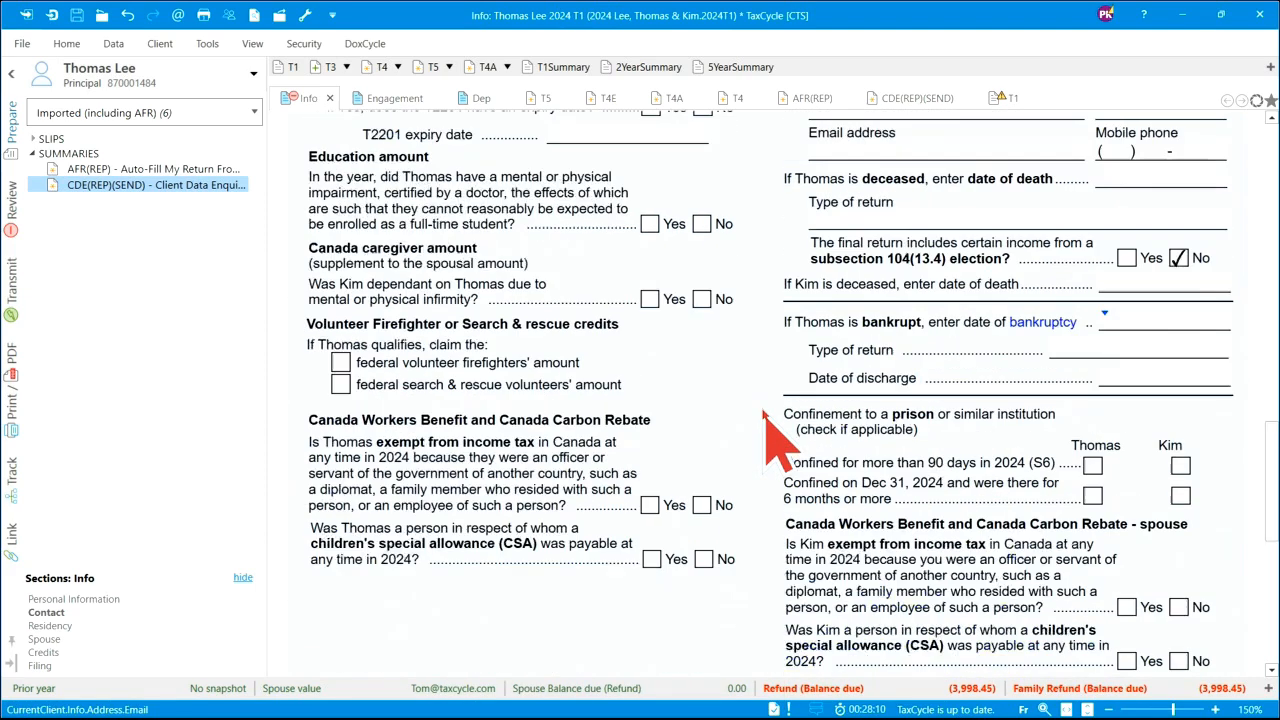
pyautogui.scroll(10, 765, 420)
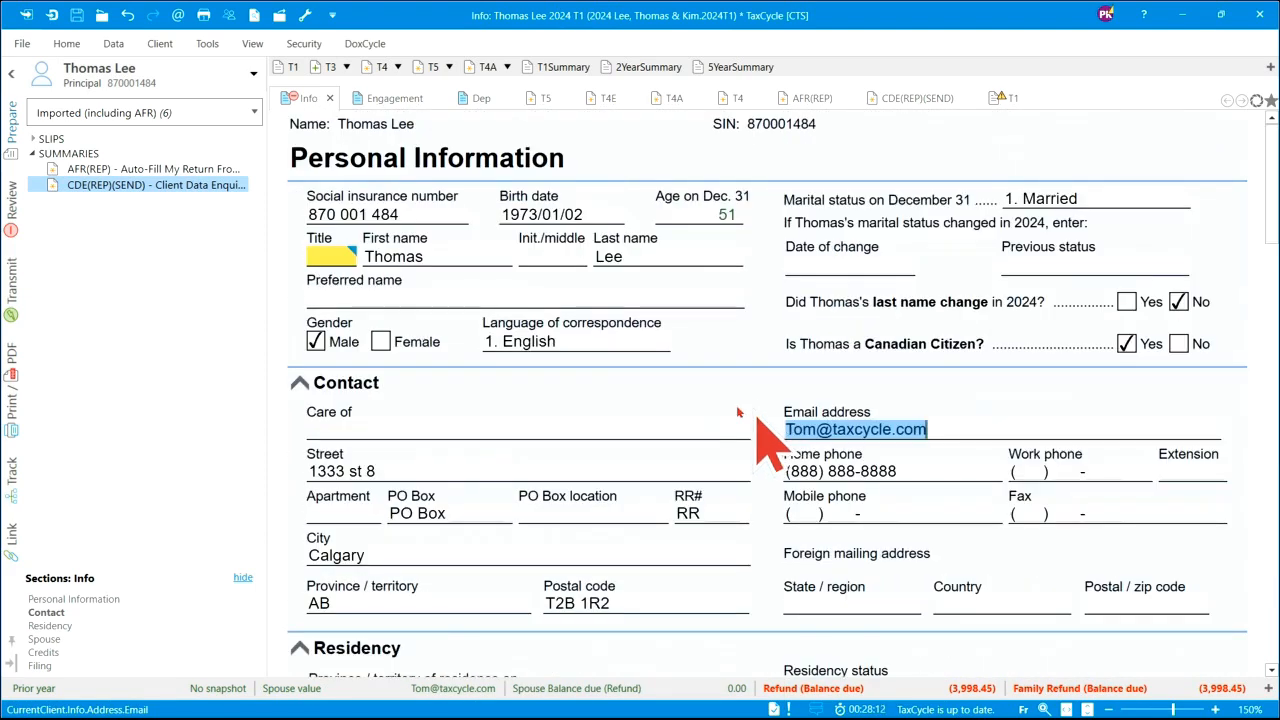
pyautogui.click(390, 274)
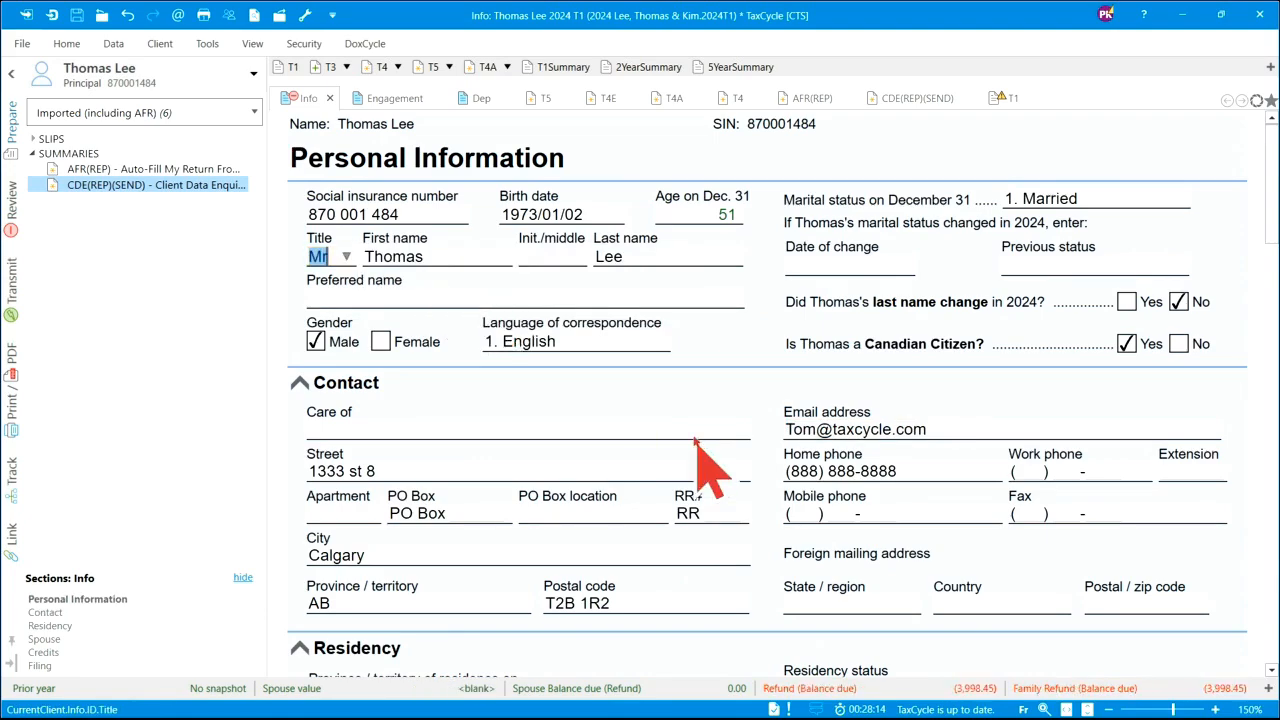
# - Set the post-assessment review contact to 2. Contact Preparer
pyautogui.scroll(-10, 705, 470)
pyautogui.scroll(-10, 728, 510)
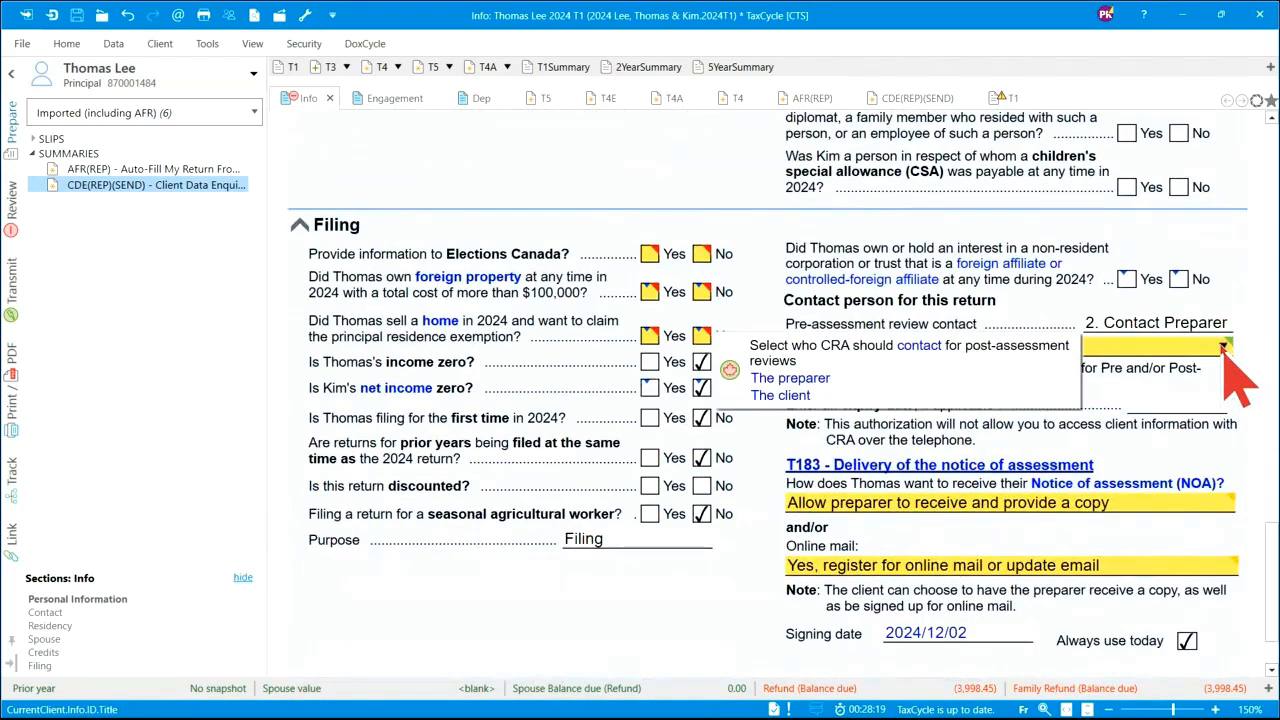
pyautogui.click(1227, 346)
pyautogui.click(1153, 369)
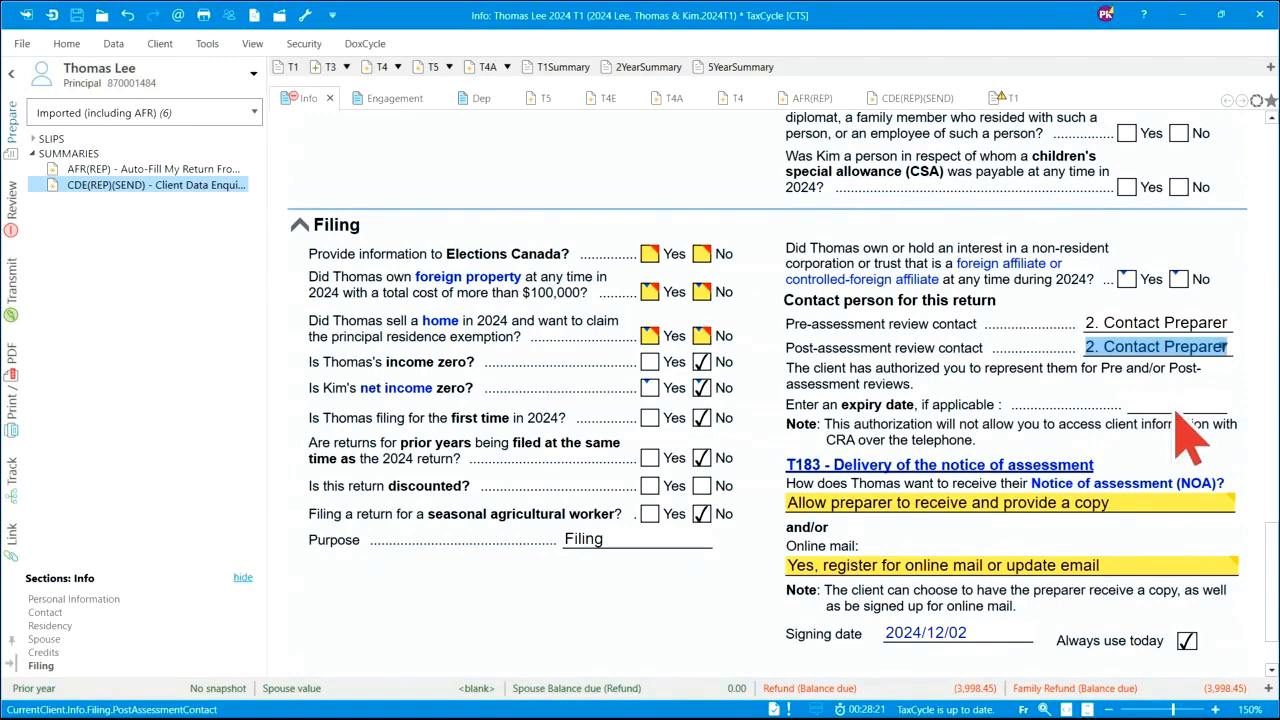
# - Mark both Notice of Assessment delivery warnings as reviewed
pyautogui.click(1218, 502)
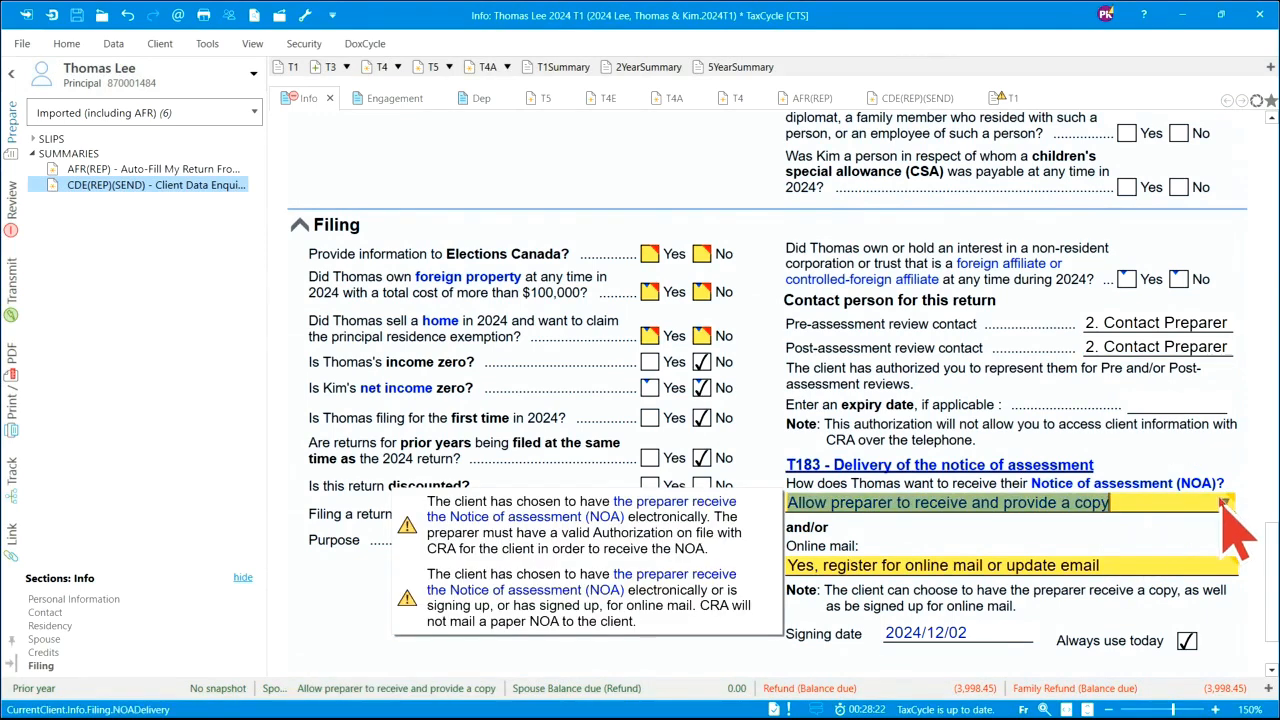
pyautogui.click(768, 525)
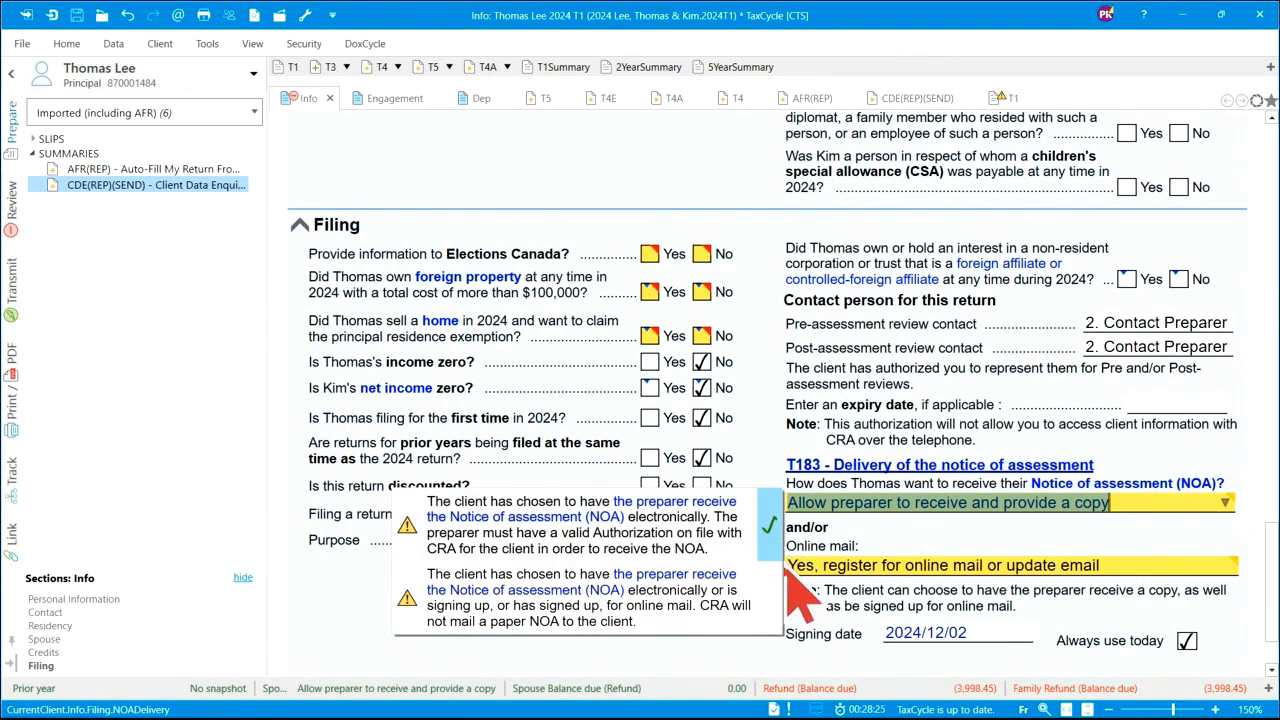
pyautogui.click(768, 597)
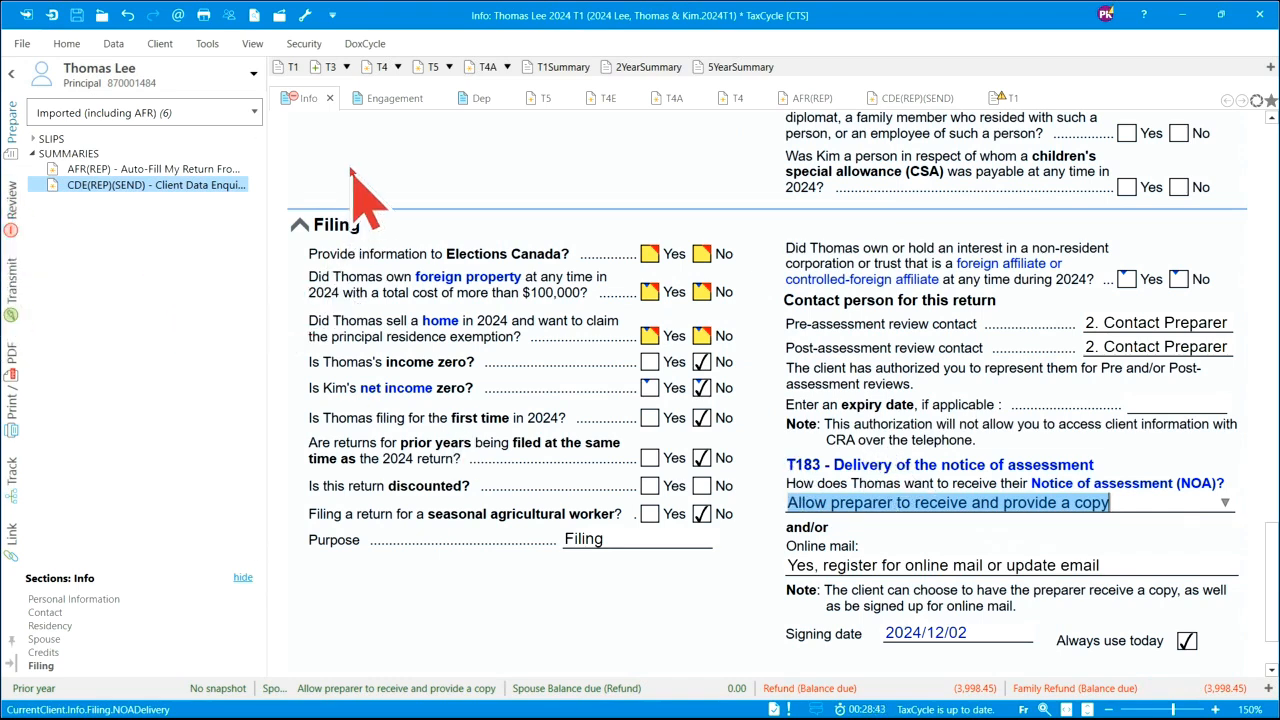
# - Dismiss the 11-file and 7-file carry-forward notices and mark the qualified dependant check reviewed
pyautogui.click(13, 210)
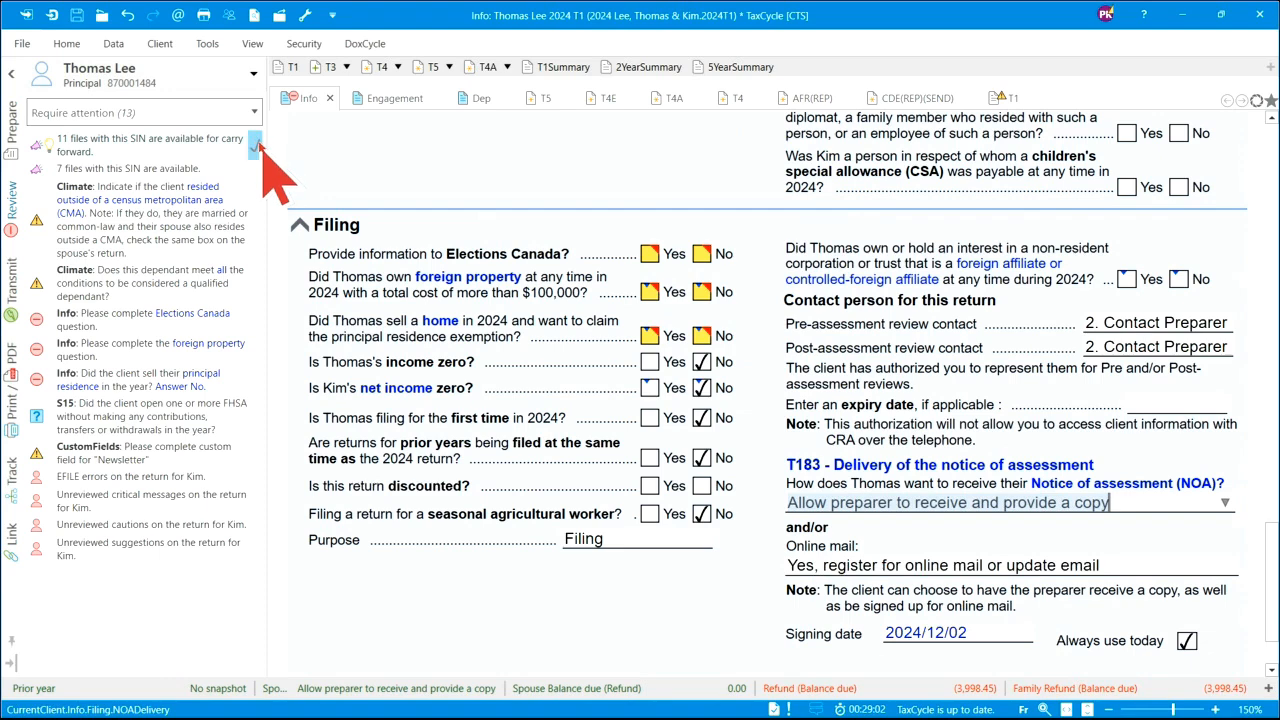
pyautogui.click(257, 142)
pyautogui.click(257, 142)
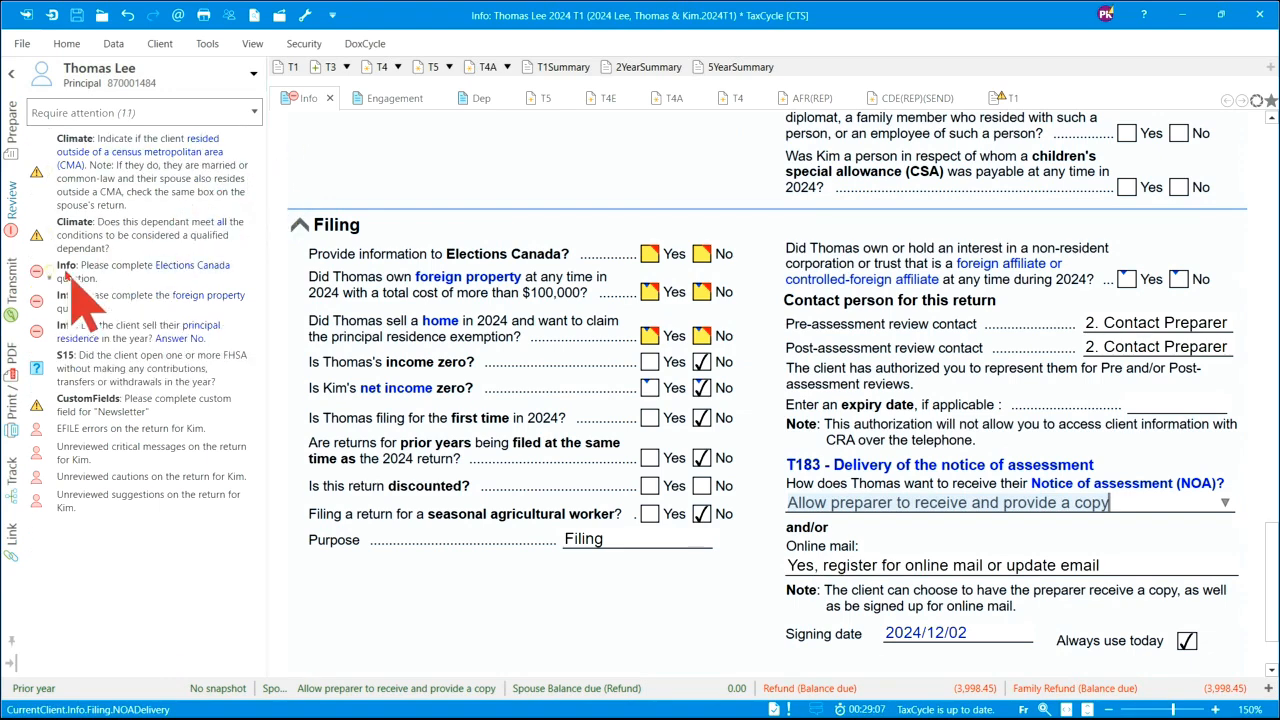
pyautogui.click(152, 230)
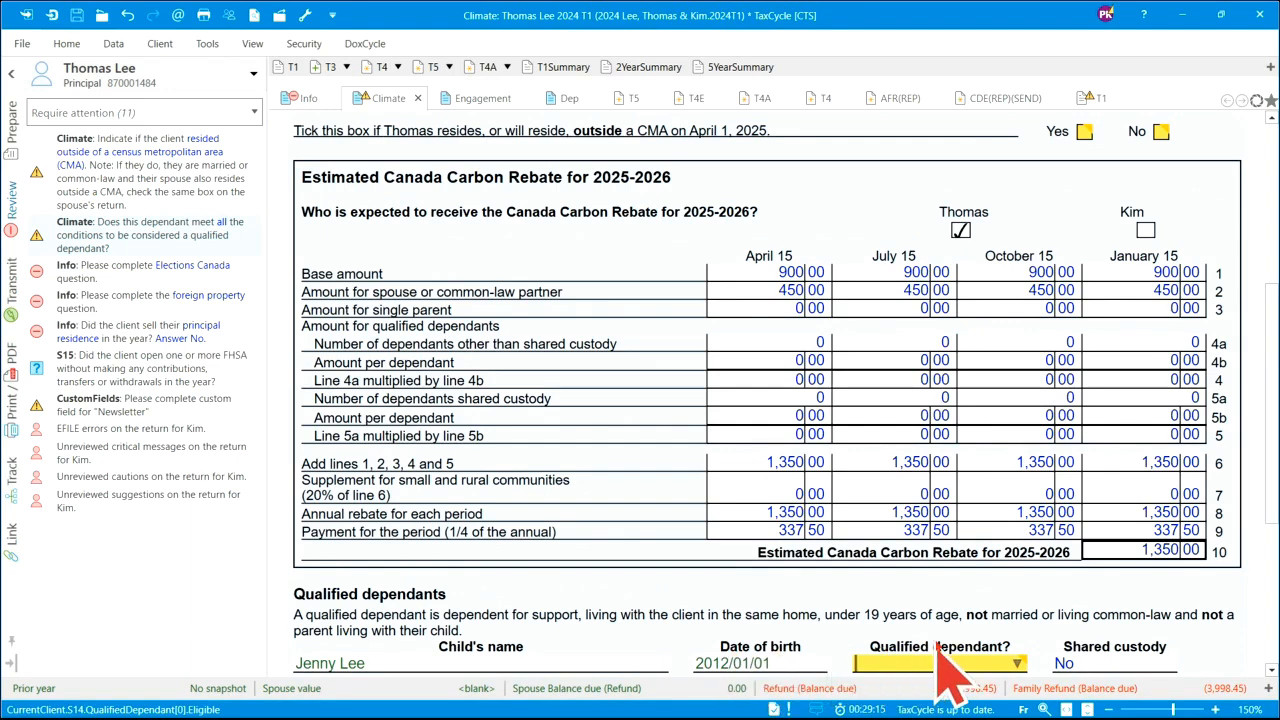
pyautogui.scroll(-1, 960, 690)
pyautogui.click(1005, 568)
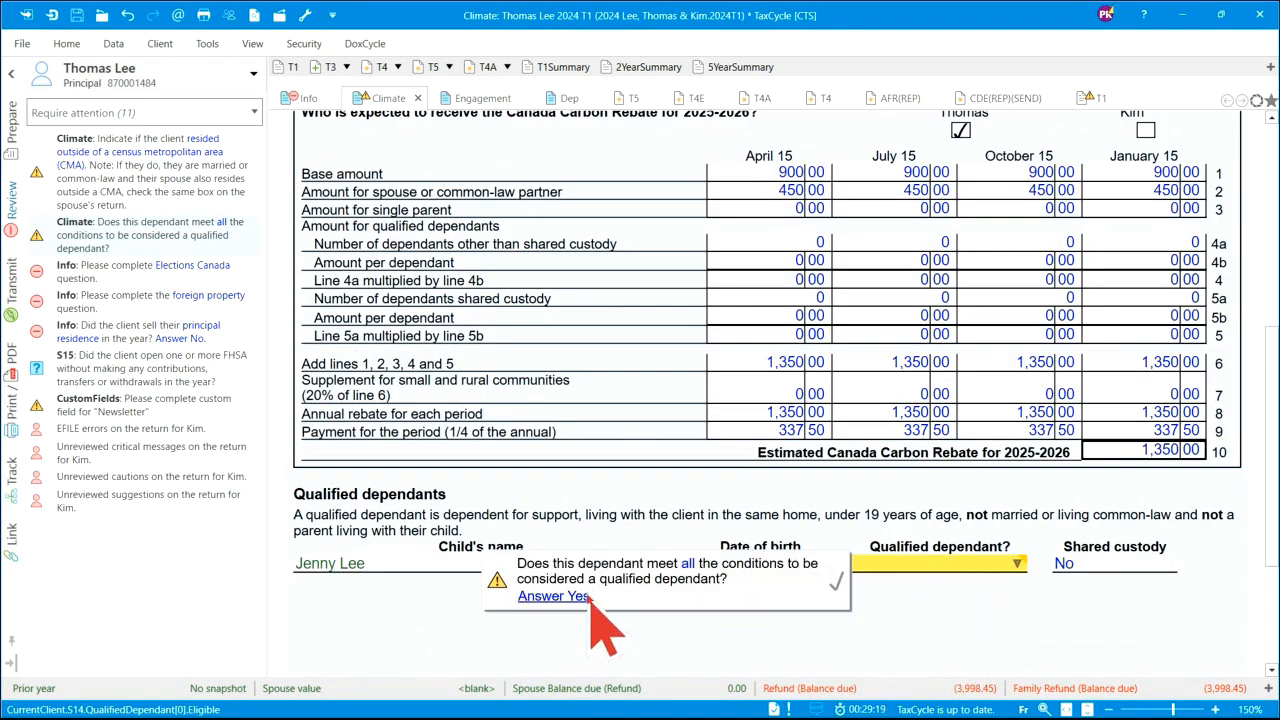
pyautogui.click(838, 581)
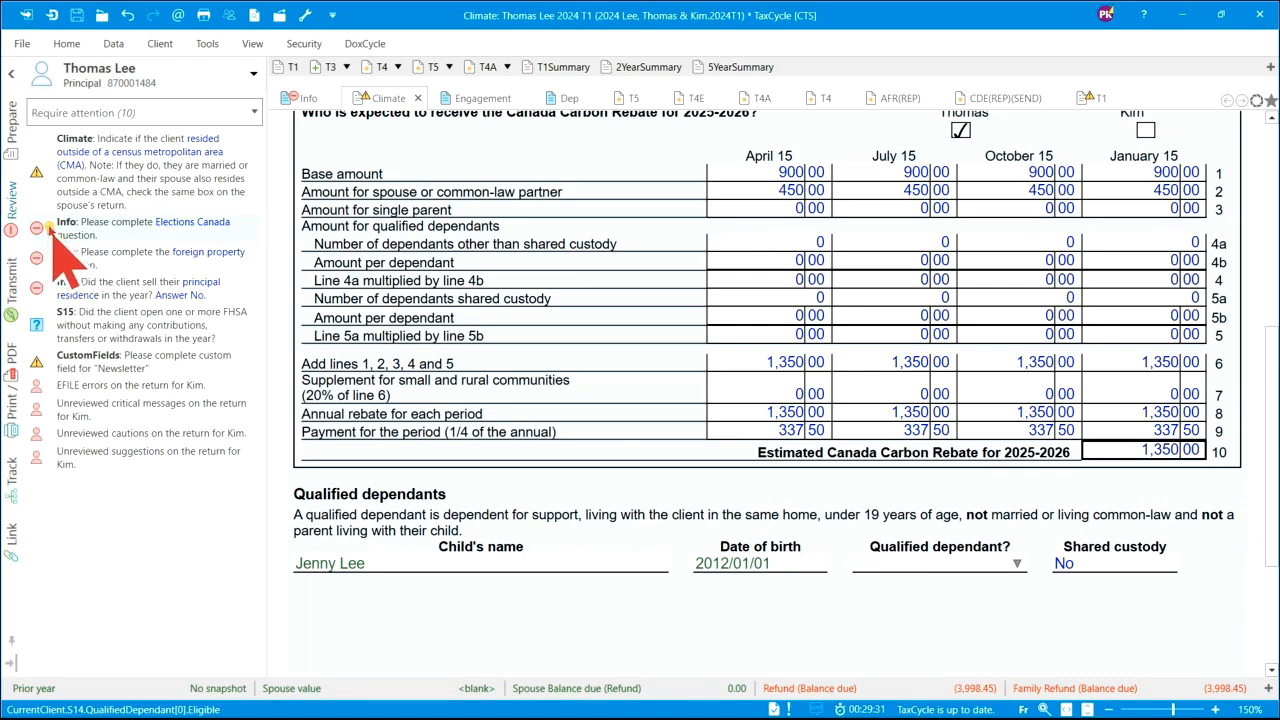
# - Answer Elections Canada No, foreign property over $100,000 Yes, and principal residence sale No
pyautogui.click(50, 229)
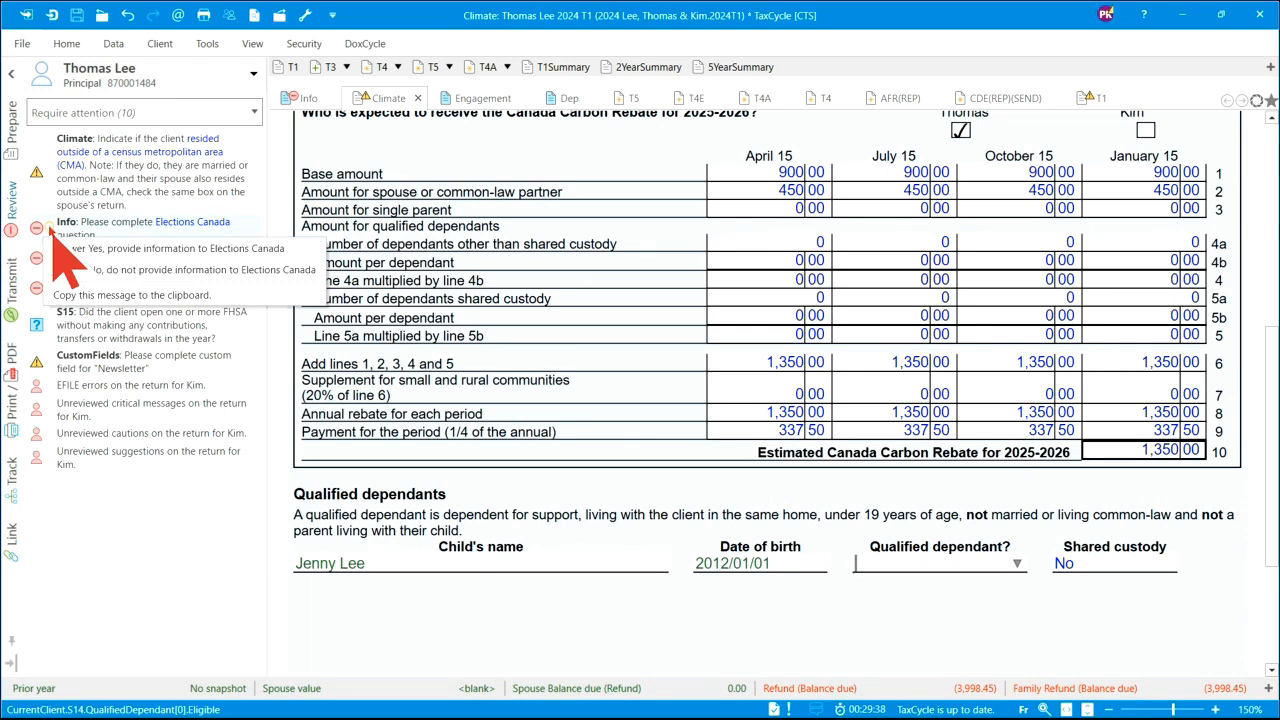
pyautogui.click(185, 270)
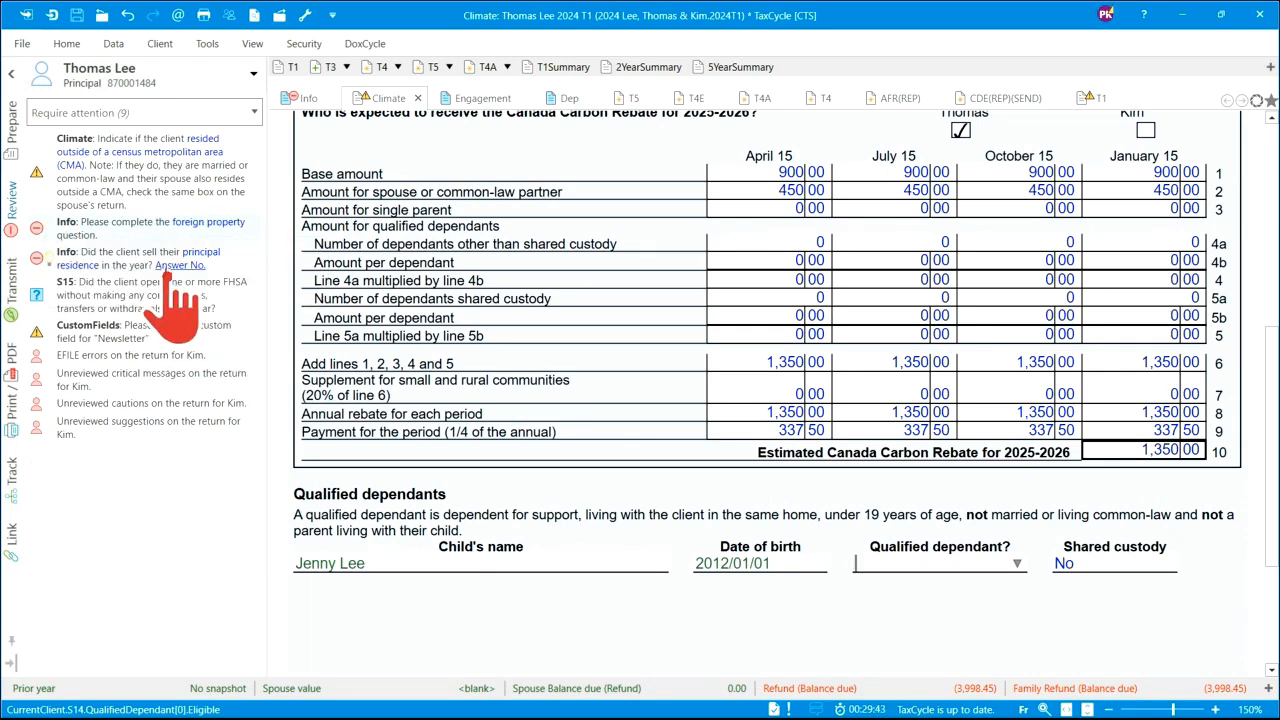
pyautogui.click(48, 230)
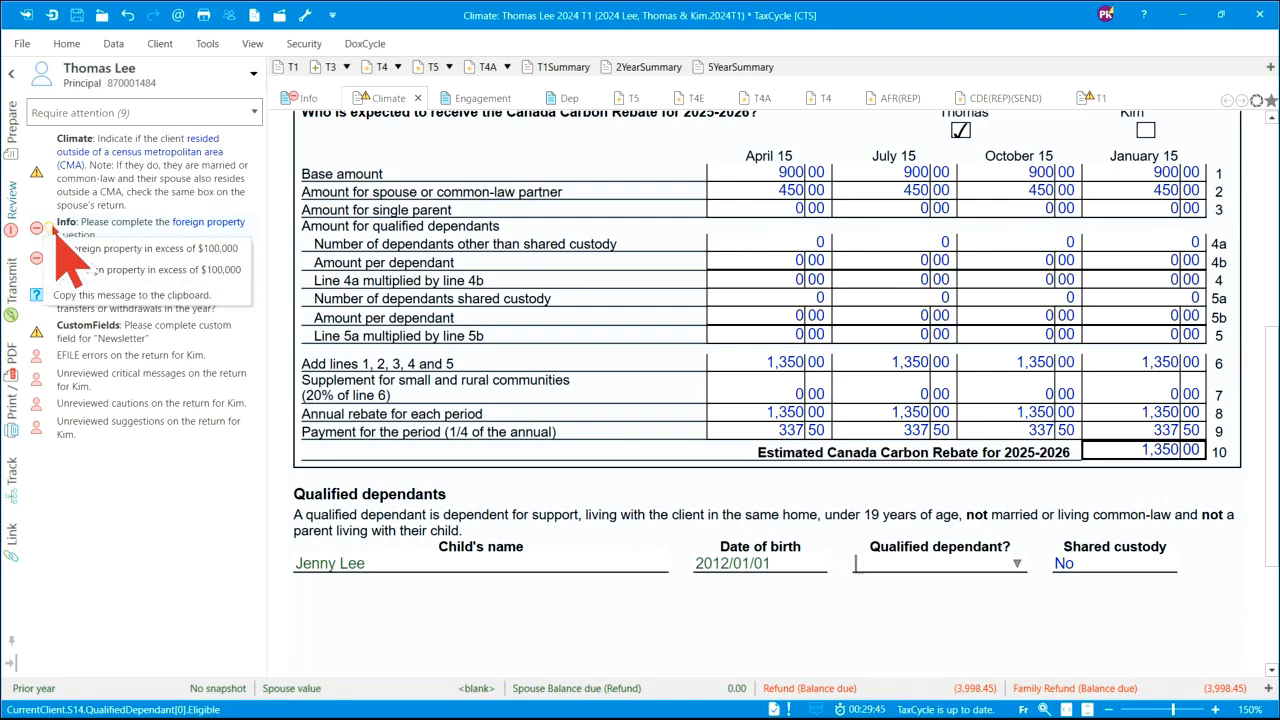
pyautogui.click(134, 272)
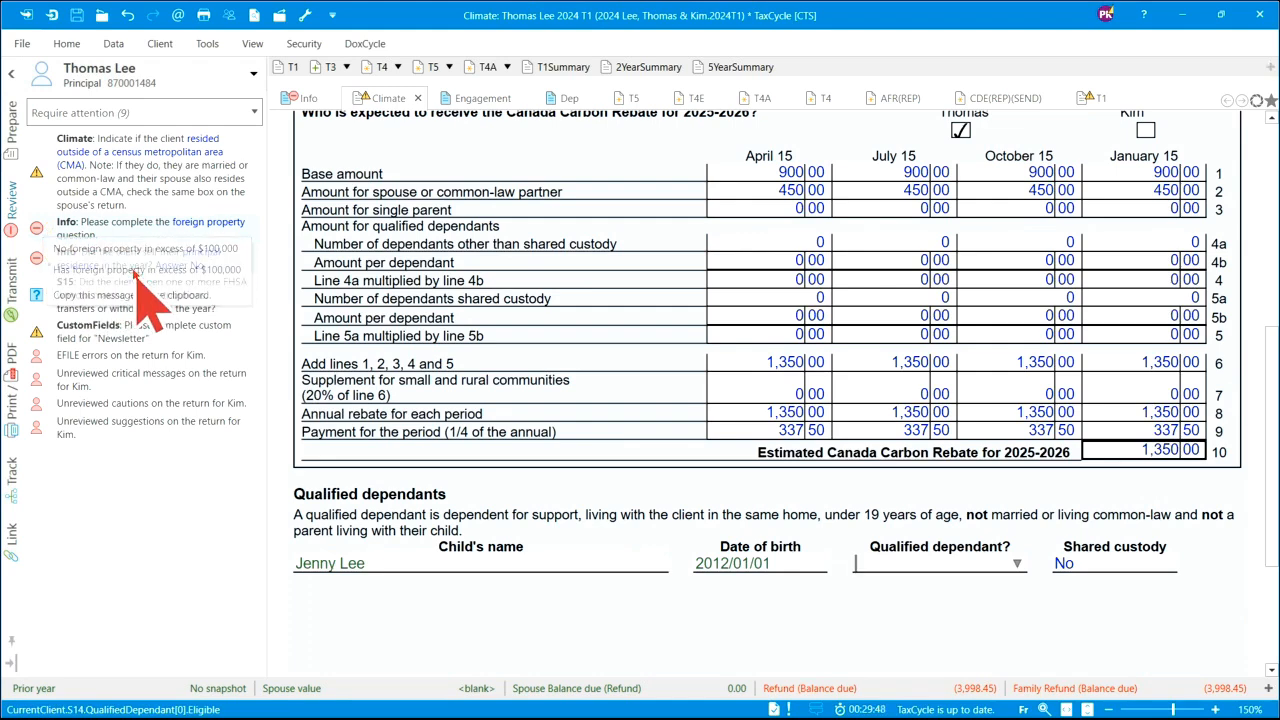
pyautogui.click(48, 242)
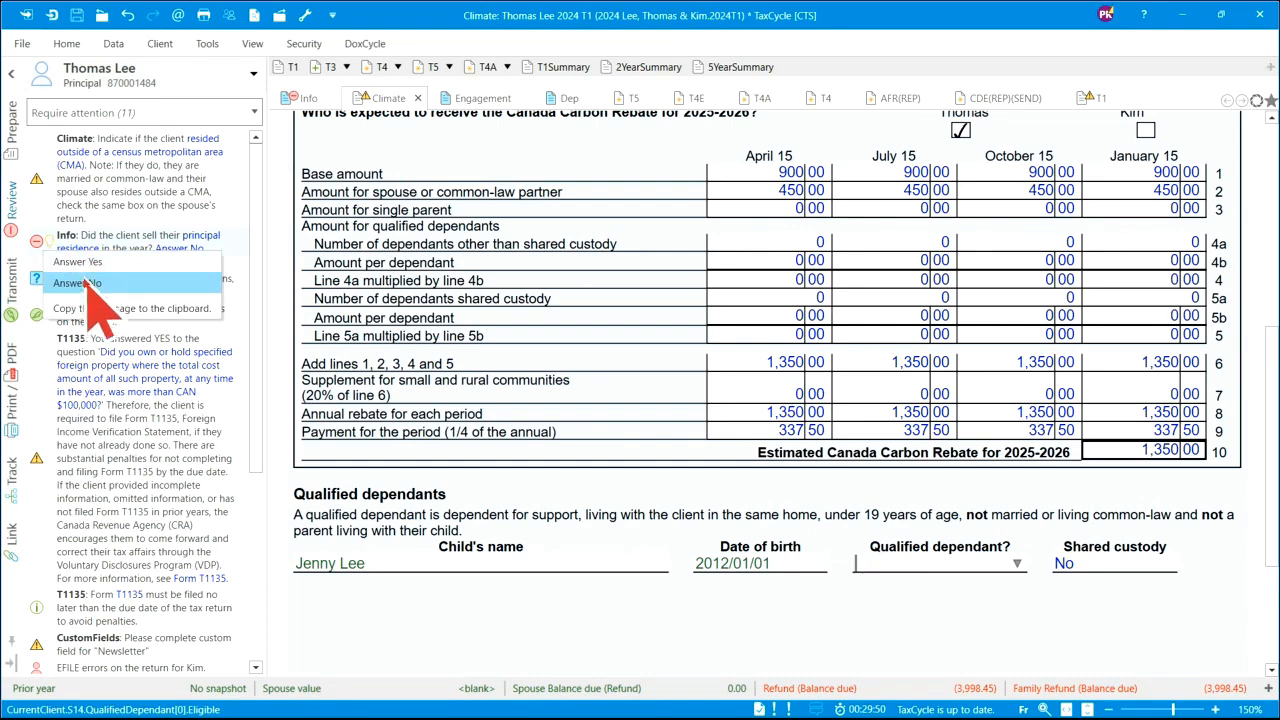
pyautogui.click(88, 284)
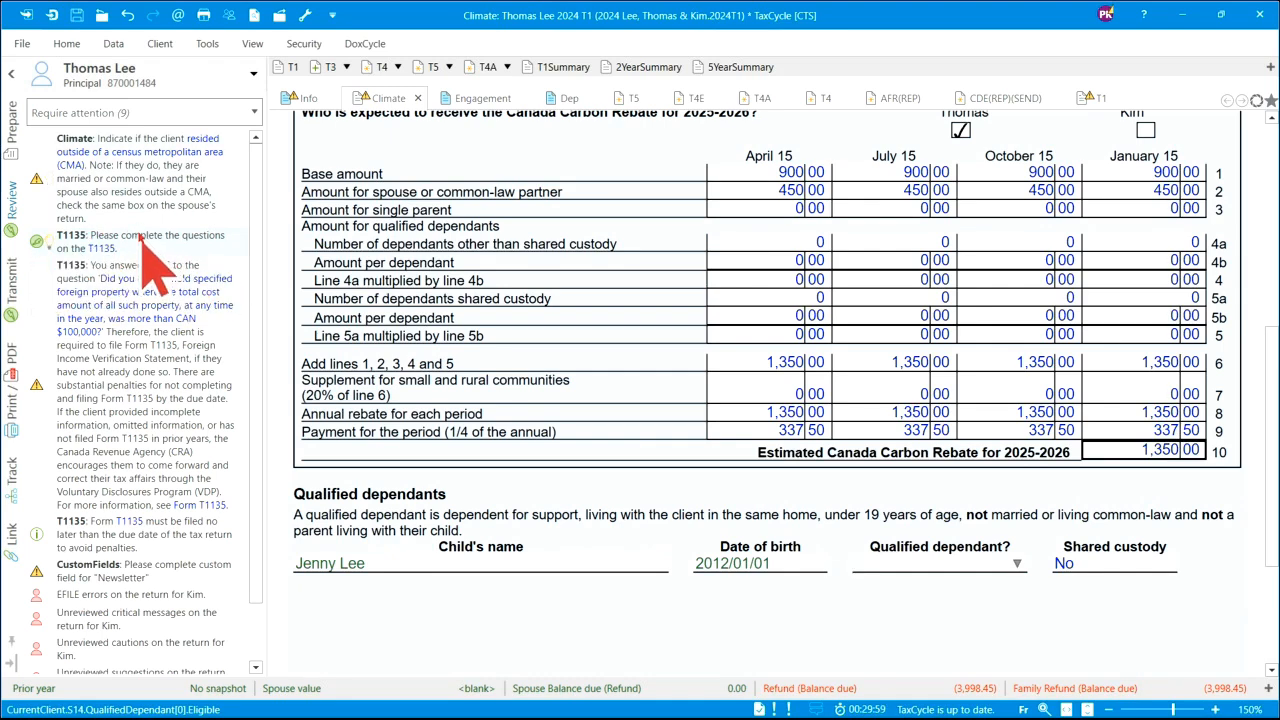
pyautogui.click(309, 104)
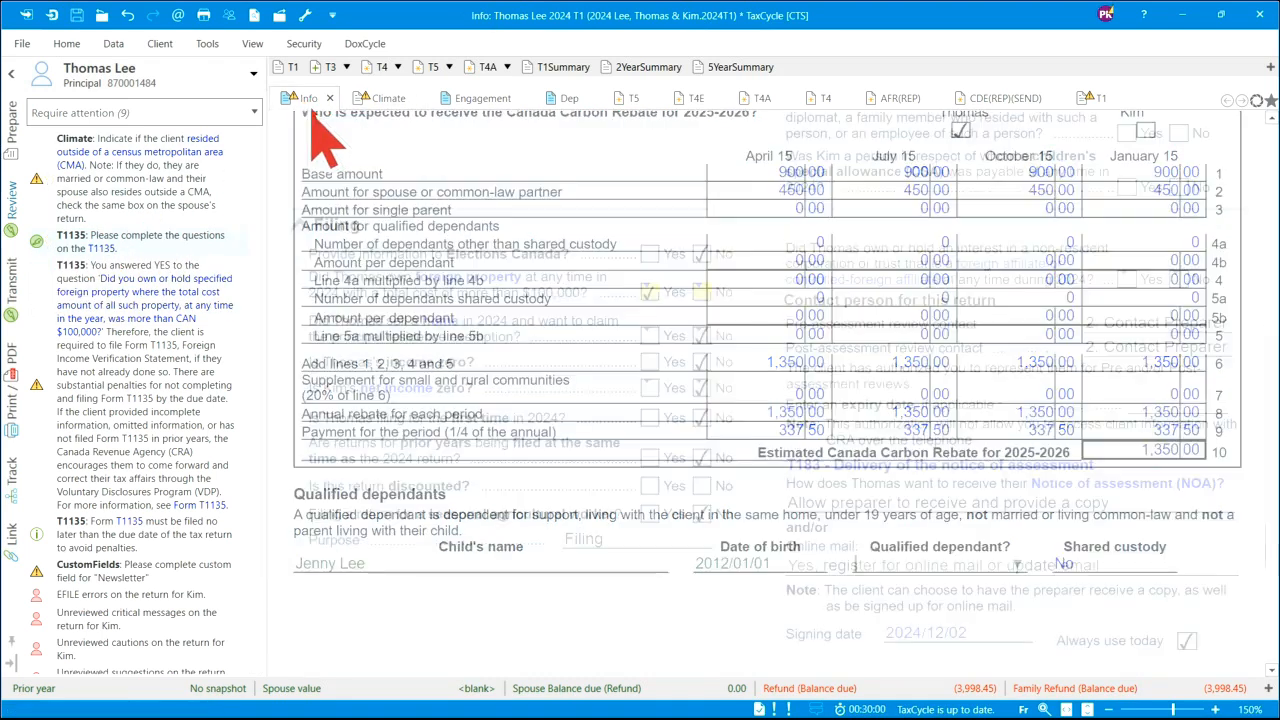
# - Change foreign property to No and mark the Climate, Newsletter and Kim's remaining messages reviewed
pyautogui.click(702, 293)
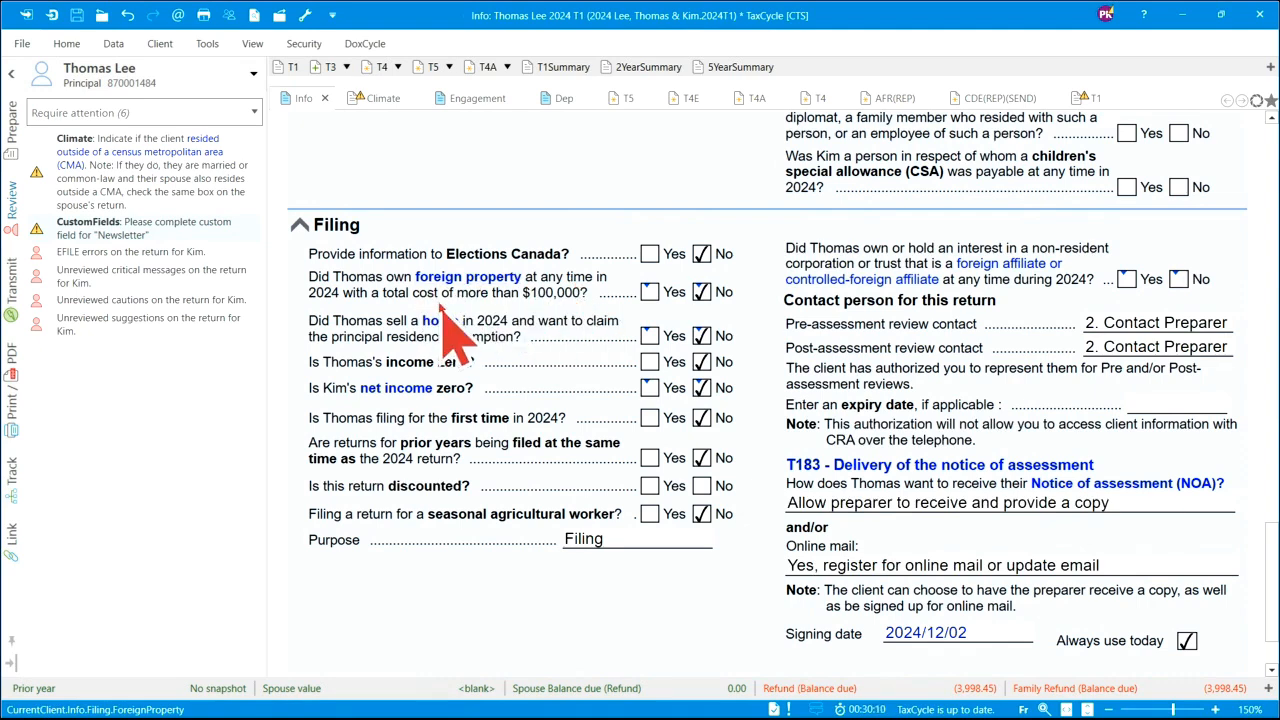
pyautogui.click(255, 172)
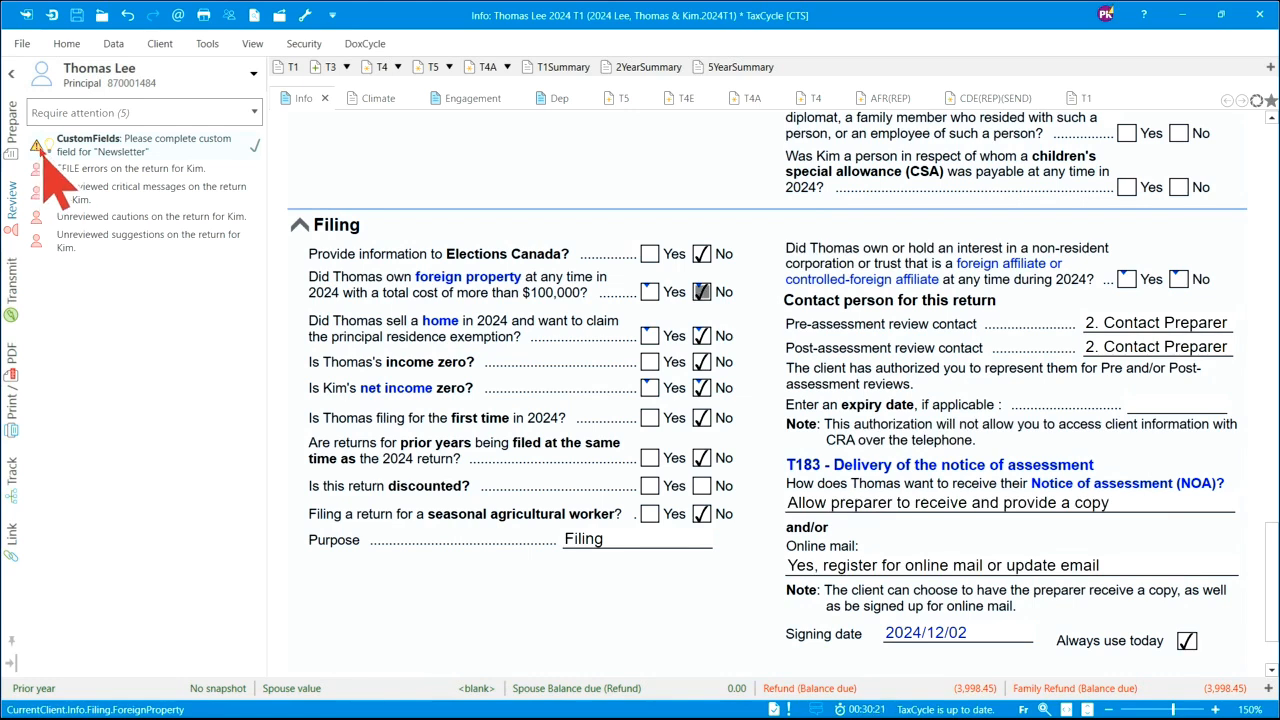
pyautogui.click(256, 145)
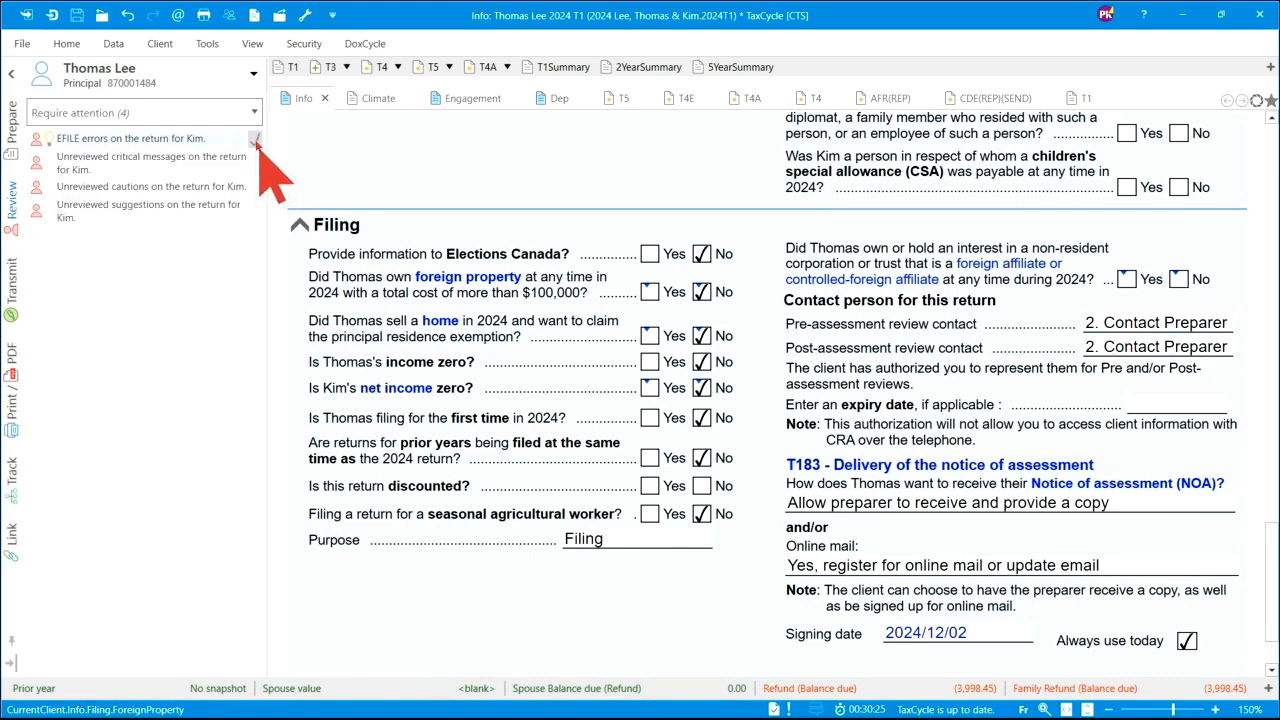
pyautogui.click(256, 142)
pyautogui.click(256, 142)
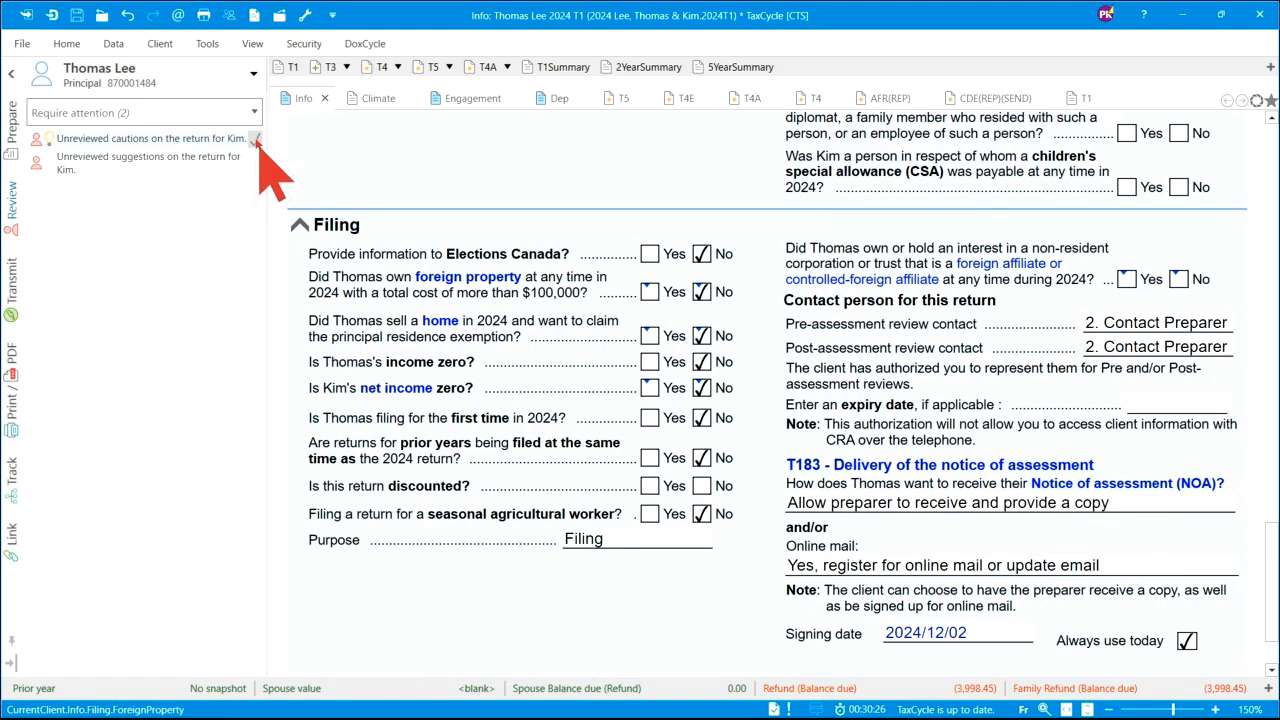
pyautogui.click(256, 141)
pyautogui.click(256, 145)
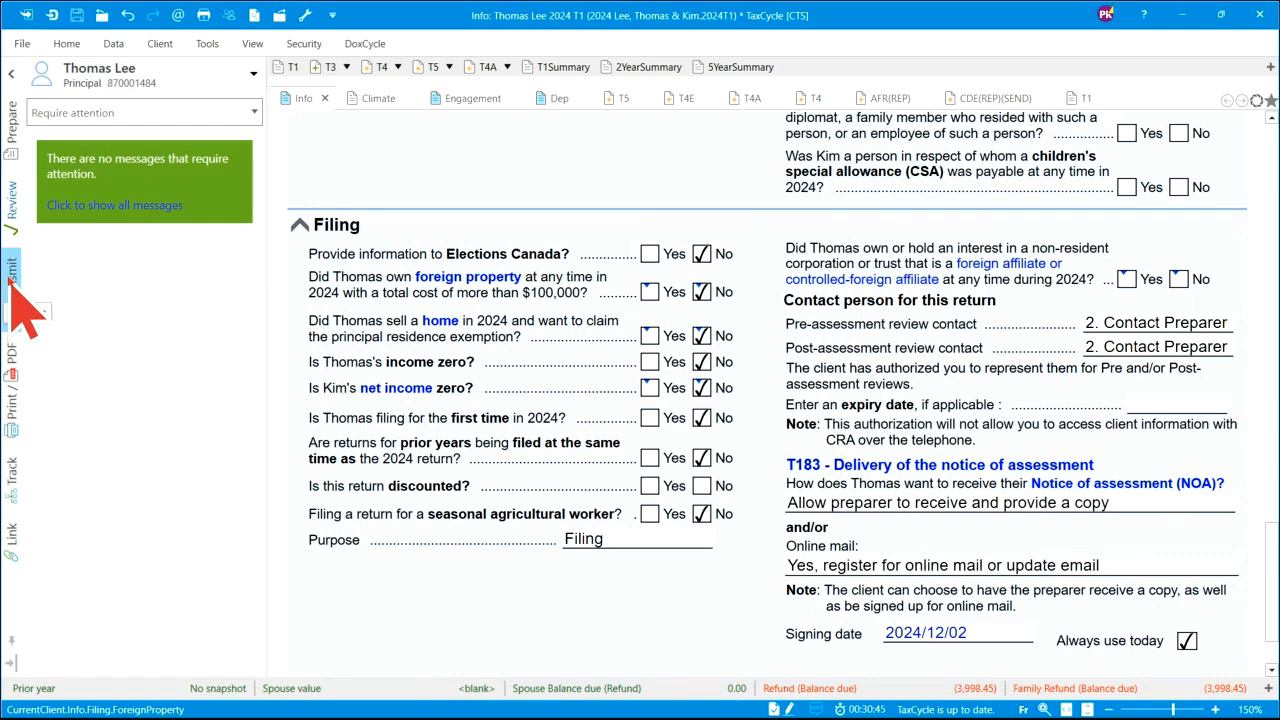
pyautogui.click(210, 46)
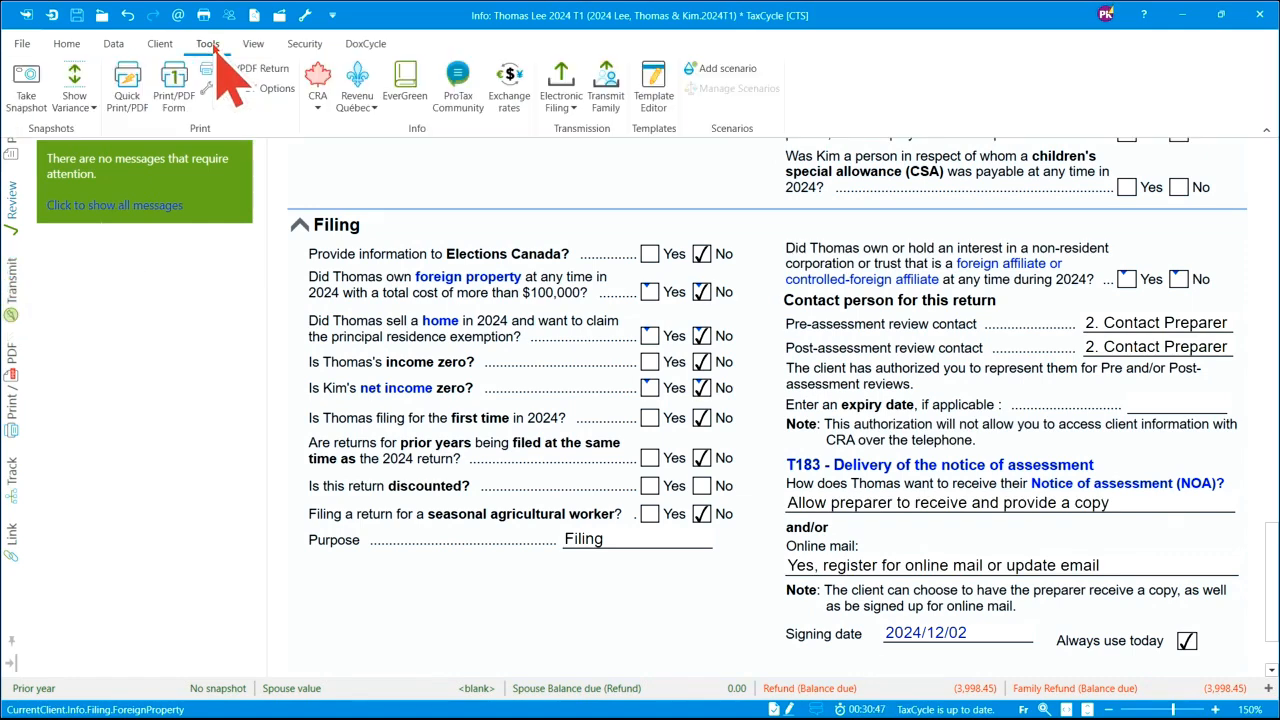
# - Give the marital status field 1. Married a first-review checkmark
pyautogui.click(69, 45)
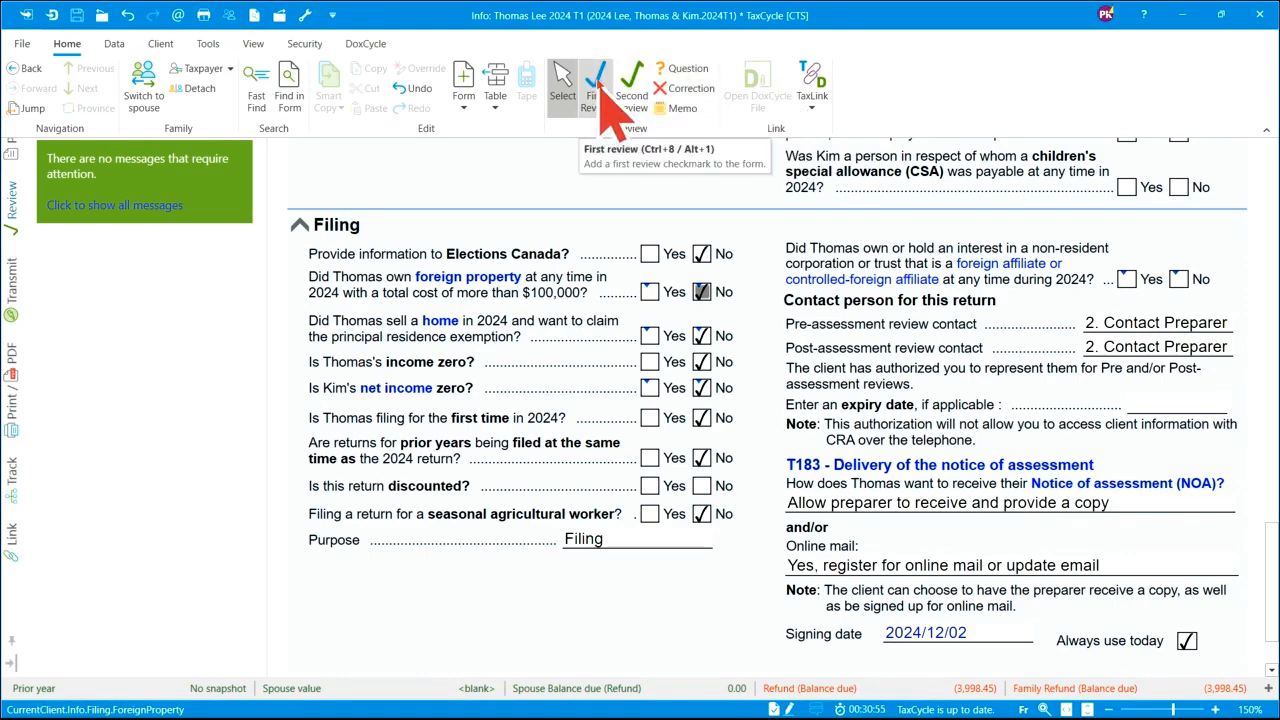
pyautogui.scroll(10, 866, 295)
pyautogui.scroll(10, 863, 281)
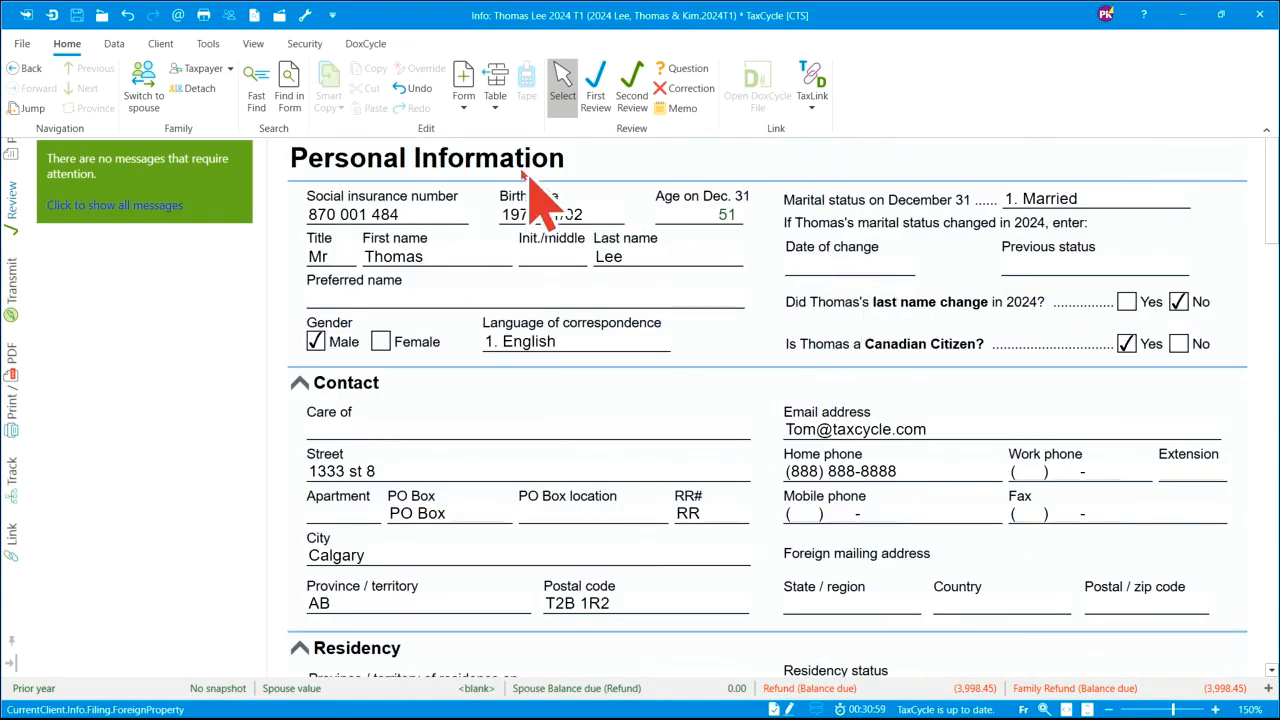
pyautogui.click(603, 80)
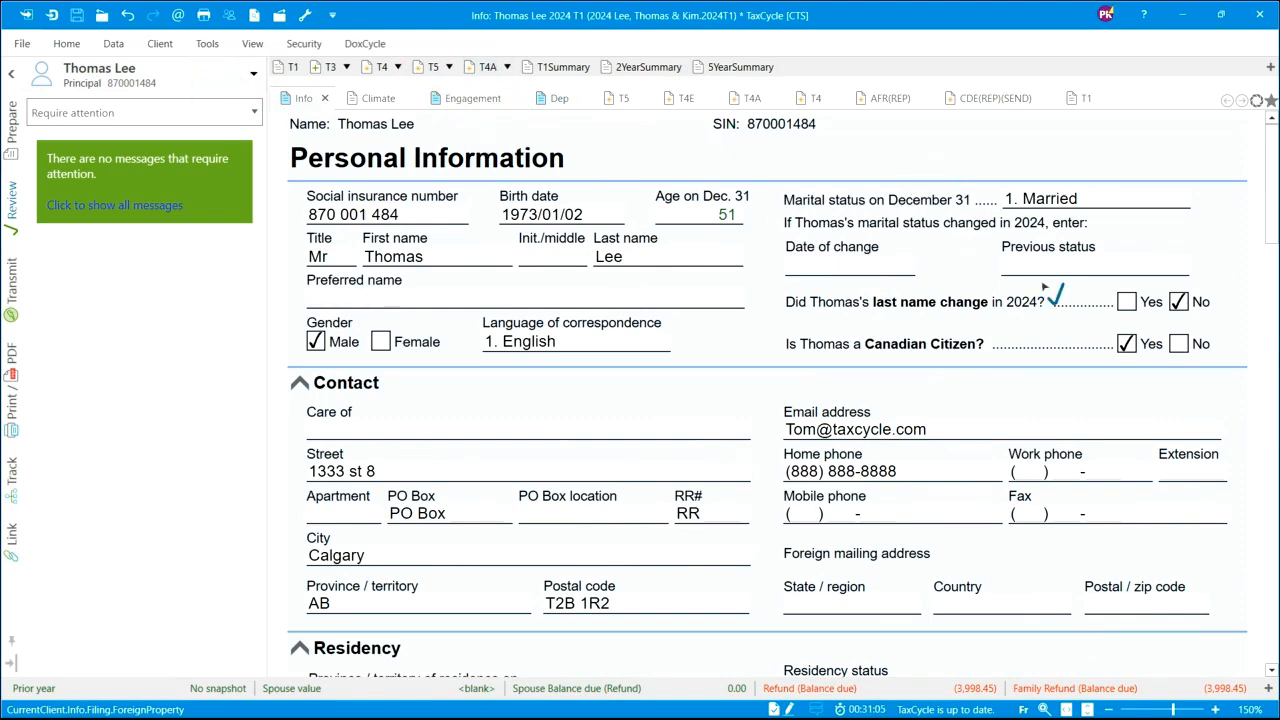
pyautogui.click(1134, 203)
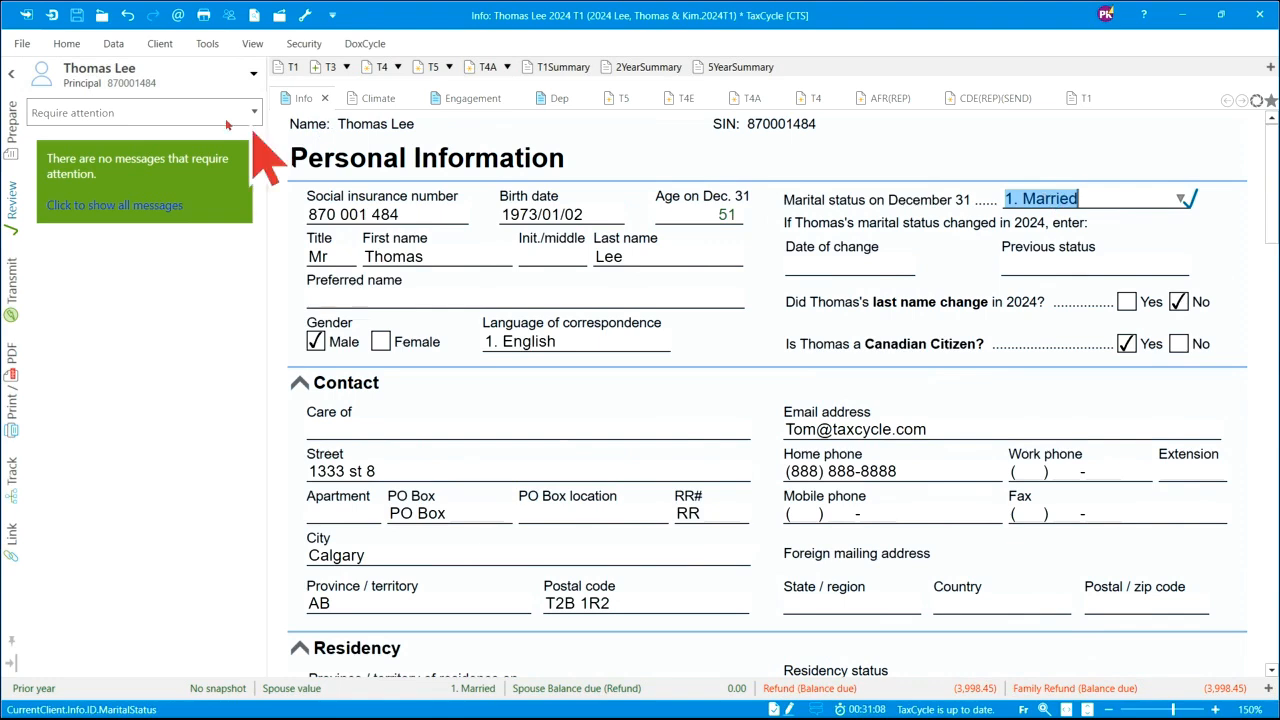
# - Flag Previous status for correction, then clear the flag and turn off First Review
pyautogui.click(67, 43)
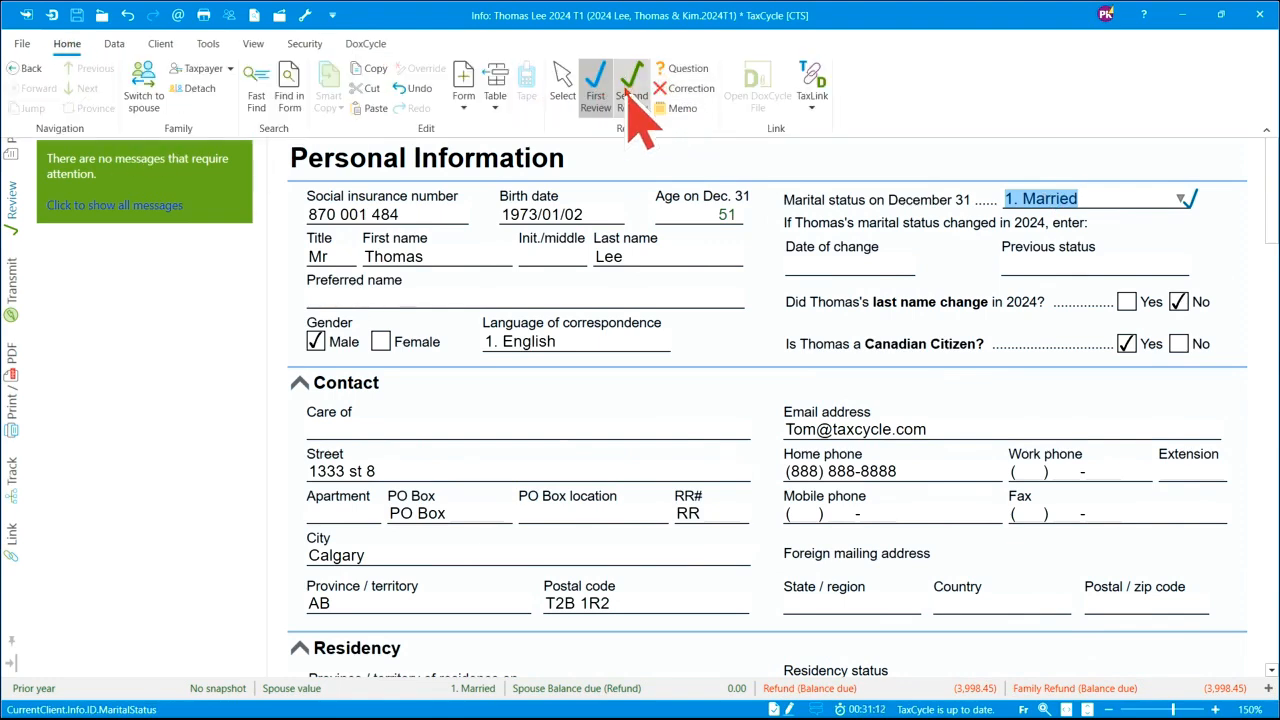
pyautogui.click(686, 91)
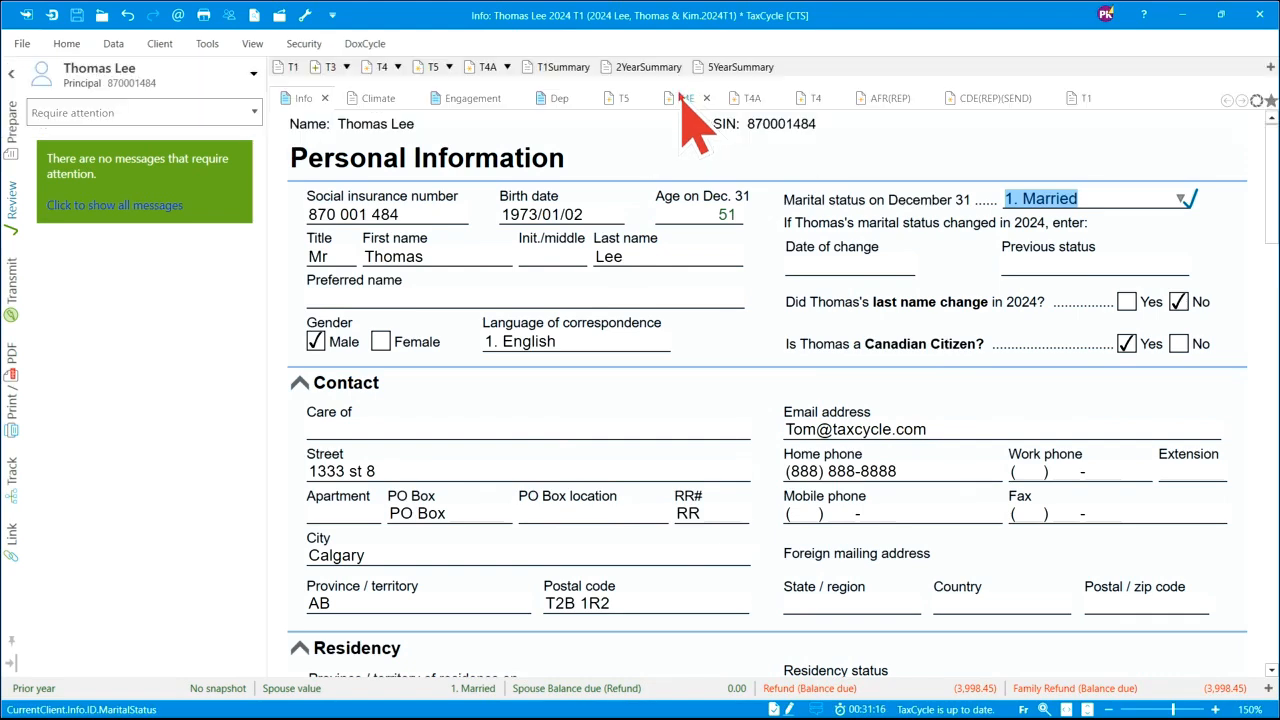
pyautogui.click(1088, 268)
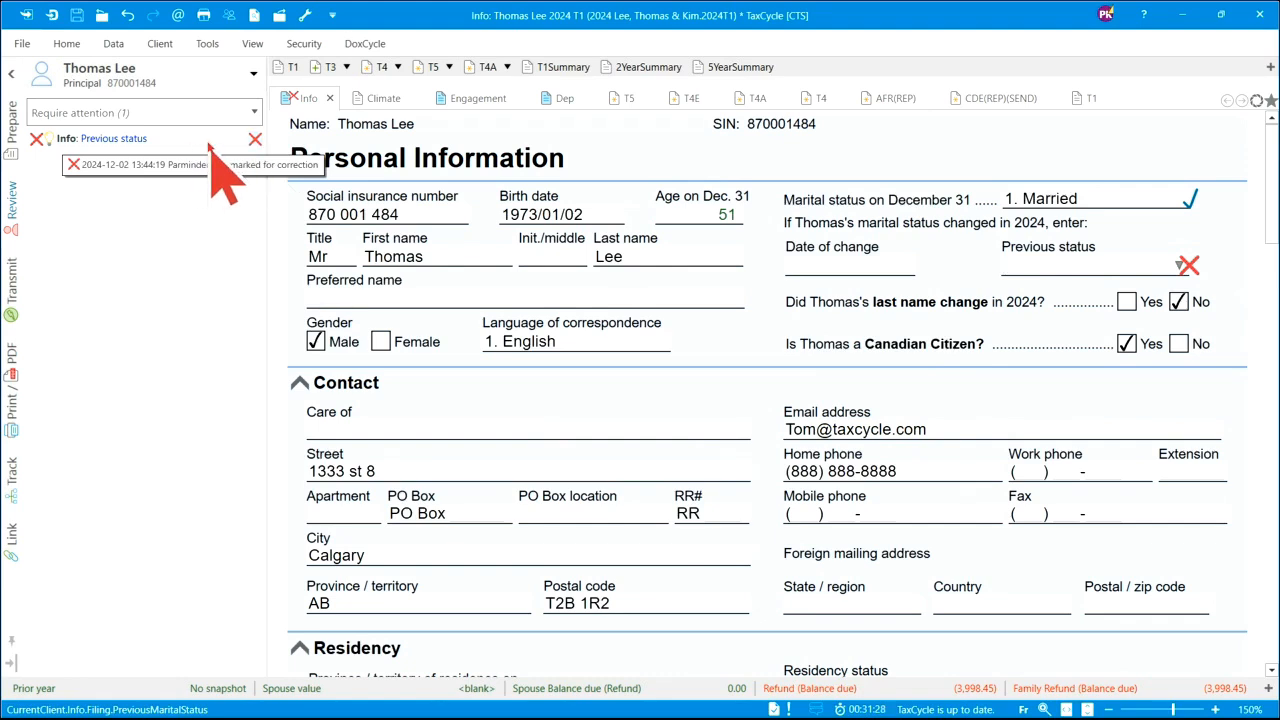
pyautogui.click(70, 44)
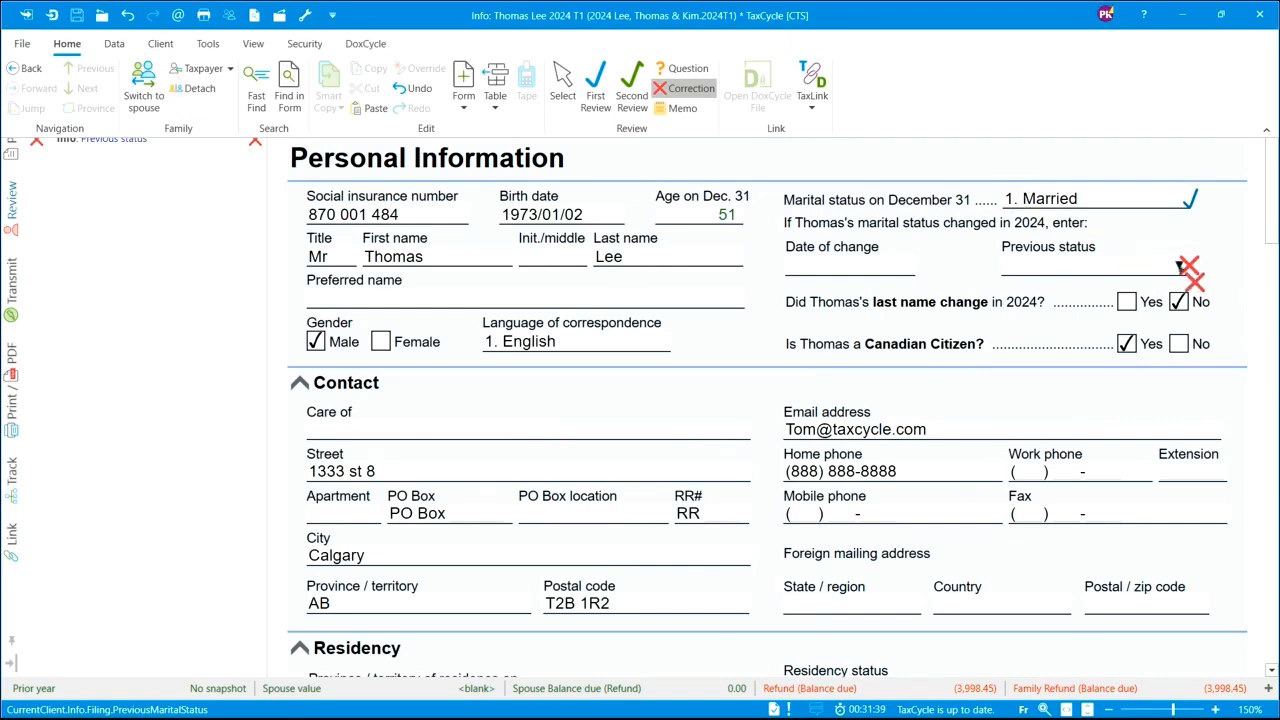
pyautogui.click(1083, 268)
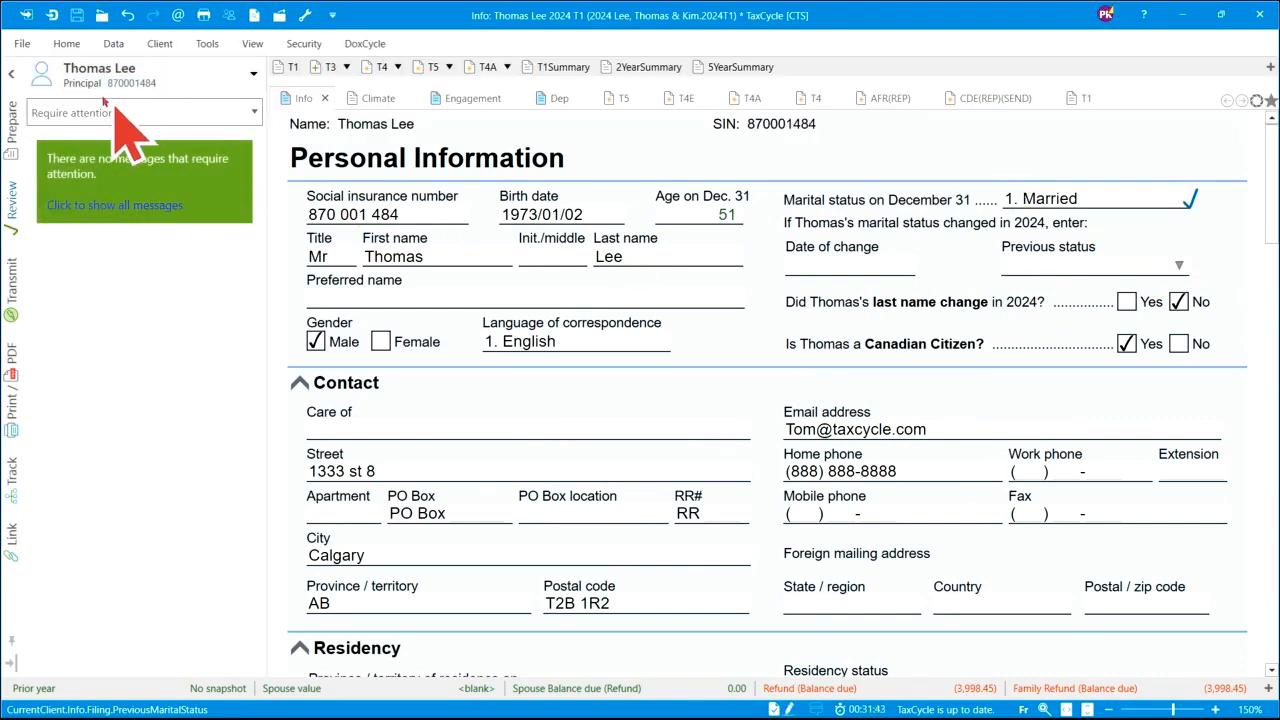
pyautogui.click(78, 46)
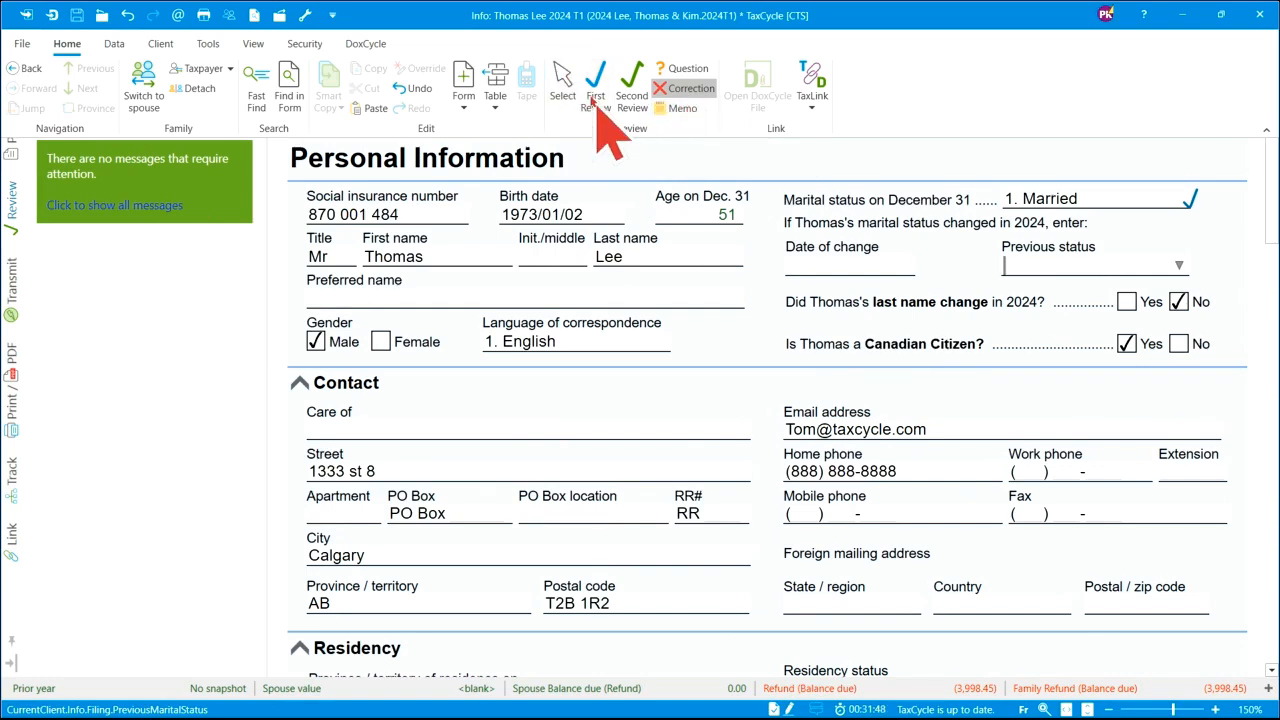
pyautogui.click(563, 78)
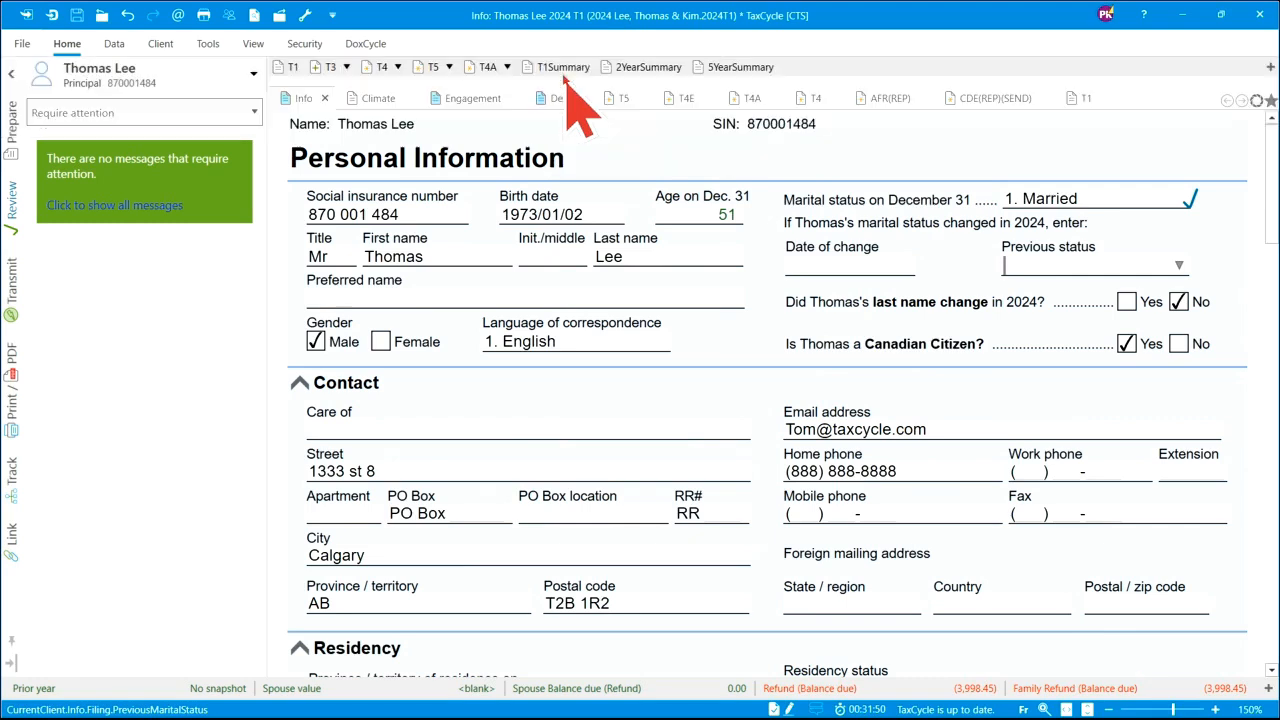
# - Keep the AuthRep consent as valid authorization on file and confirm the T183 was paper-signed
pyautogui.click(13, 290)
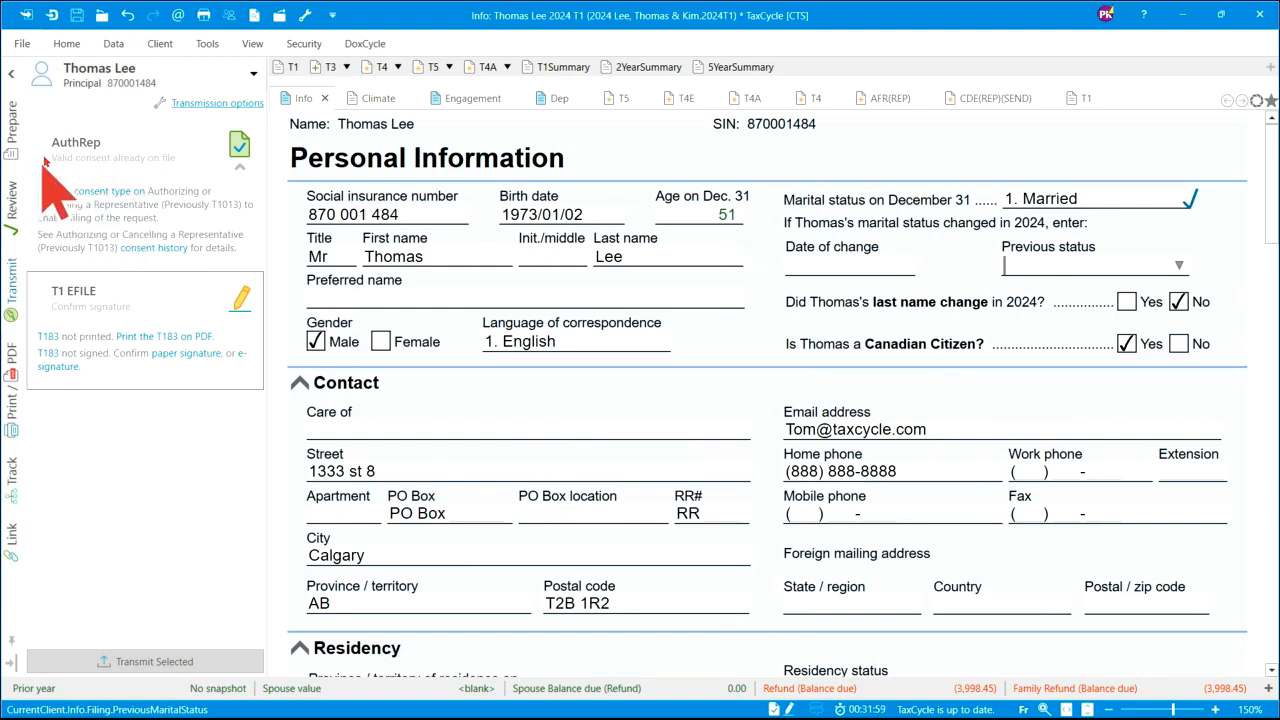
pyautogui.click(113, 192)
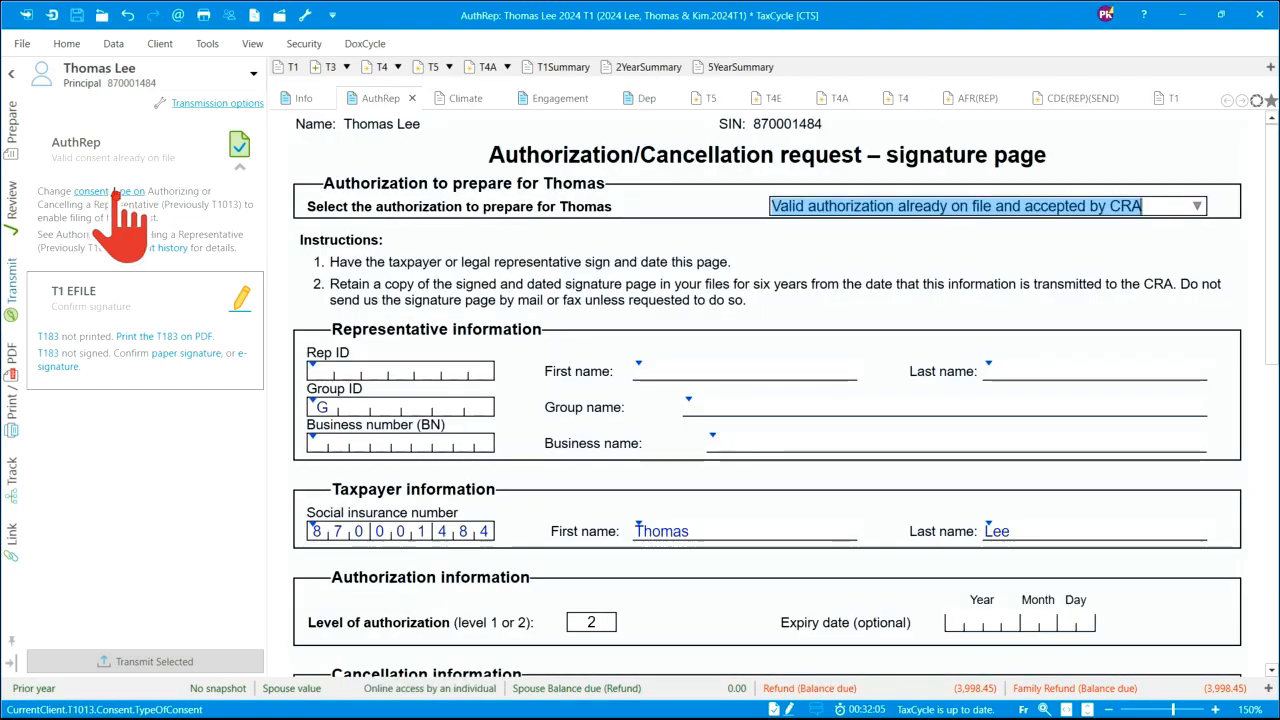
pyautogui.click(1200, 205)
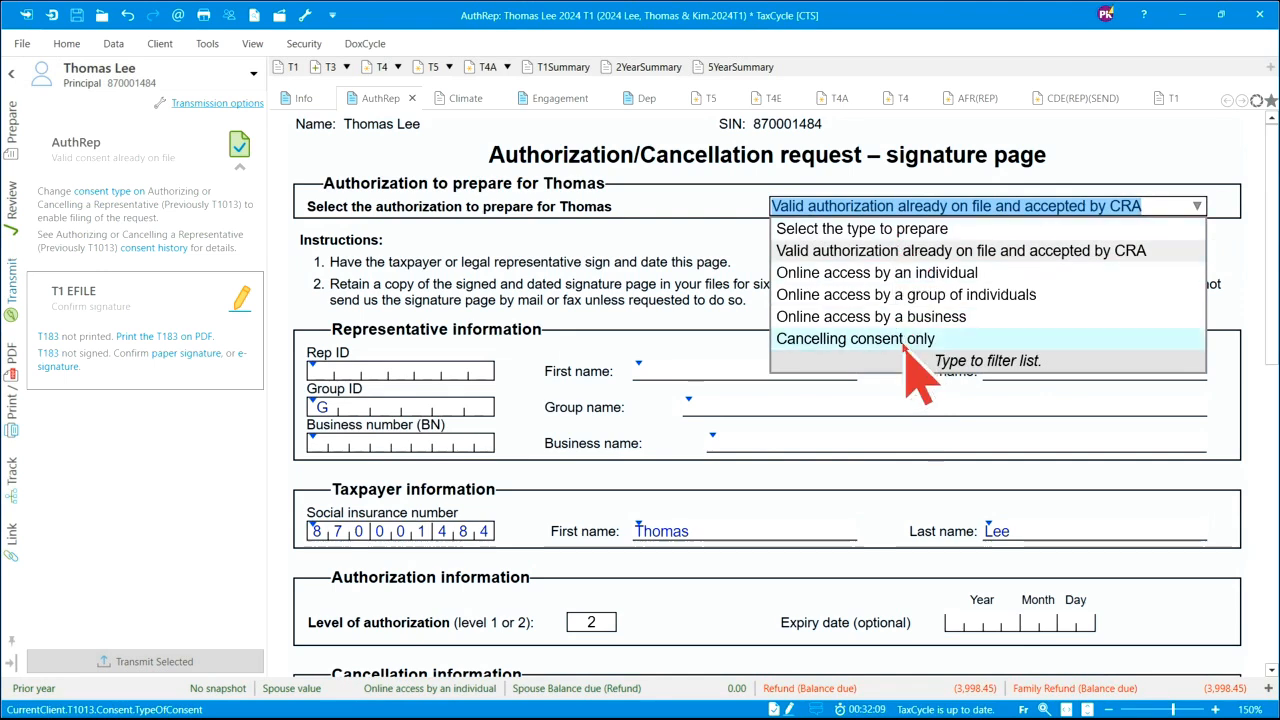
pyautogui.click(1182, 178)
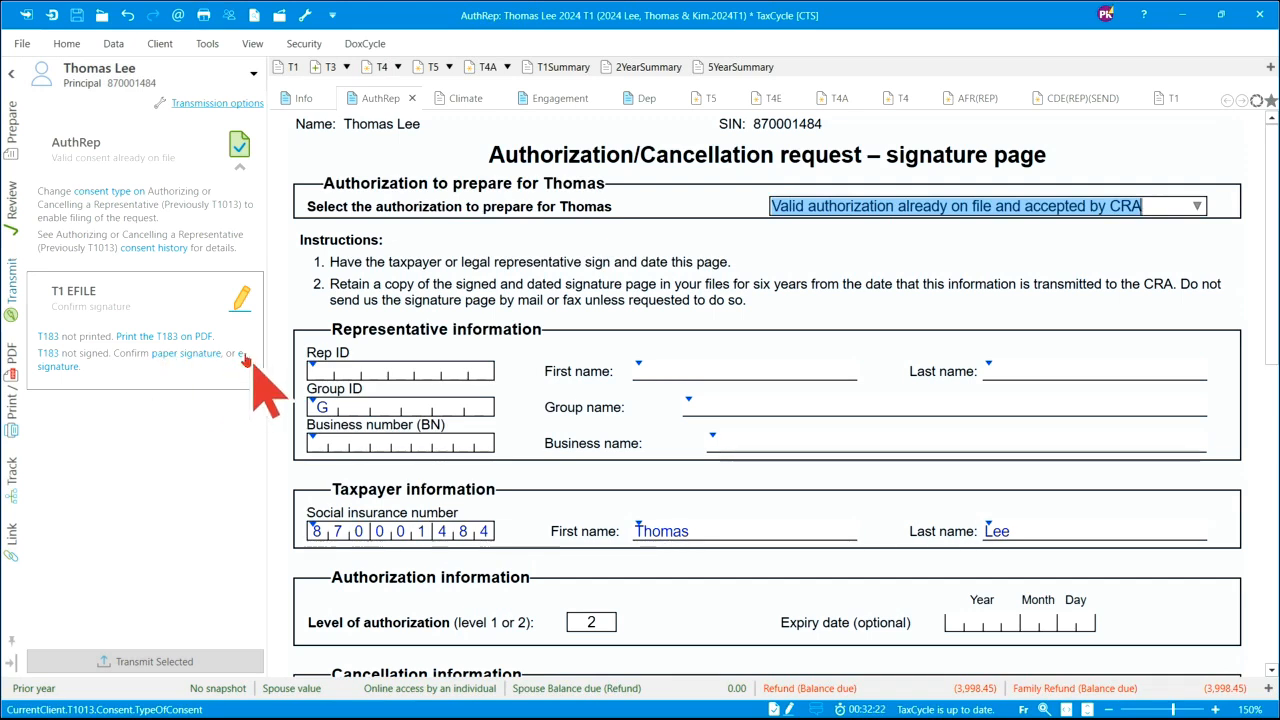
pyautogui.click(184, 356)
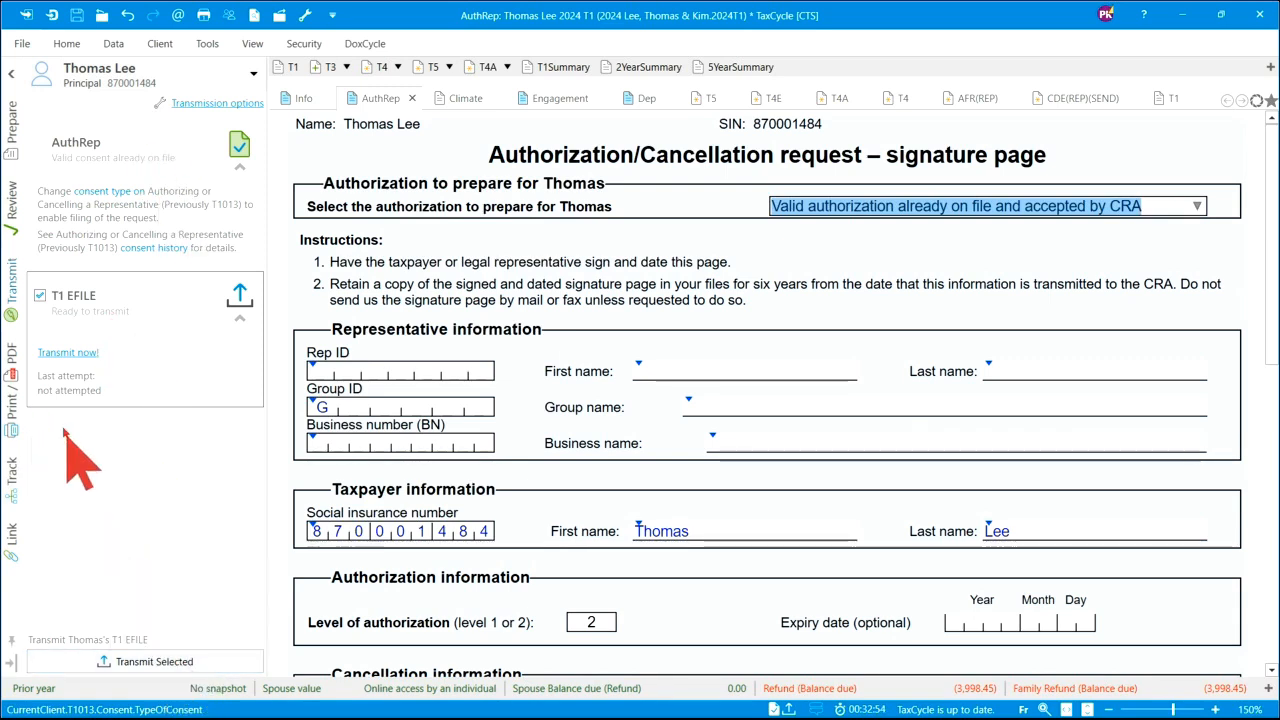
# - Transmit Thomas's T1 EFILE and save the return in Documents > TaxCycle Files > 2024
pyautogui.click(165, 663)
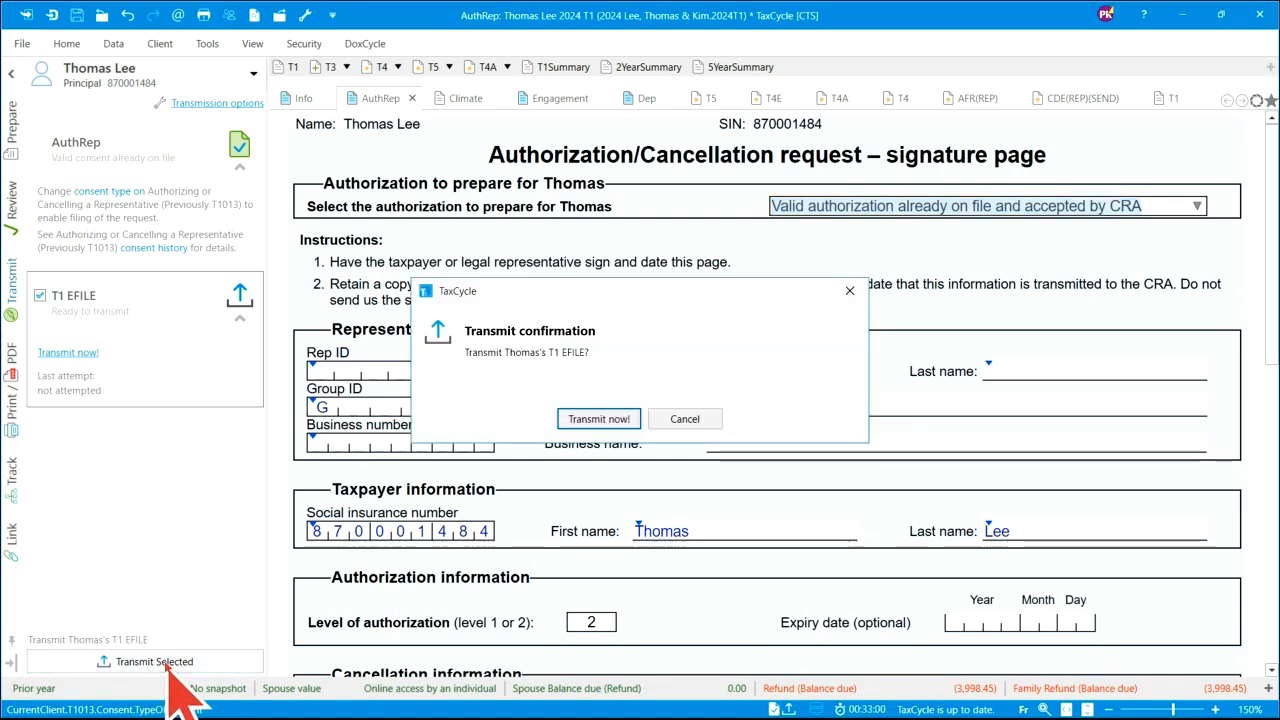
pyautogui.click(603, 419)
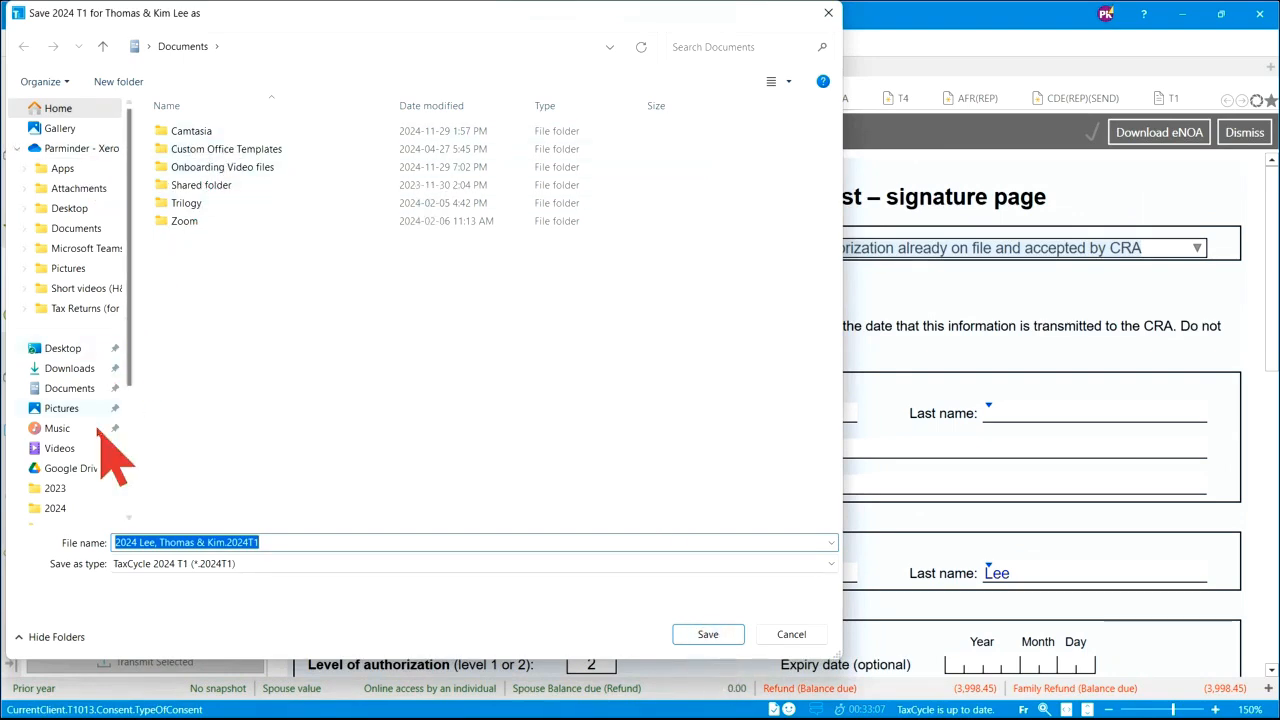
pyautogui.click(68, 236)
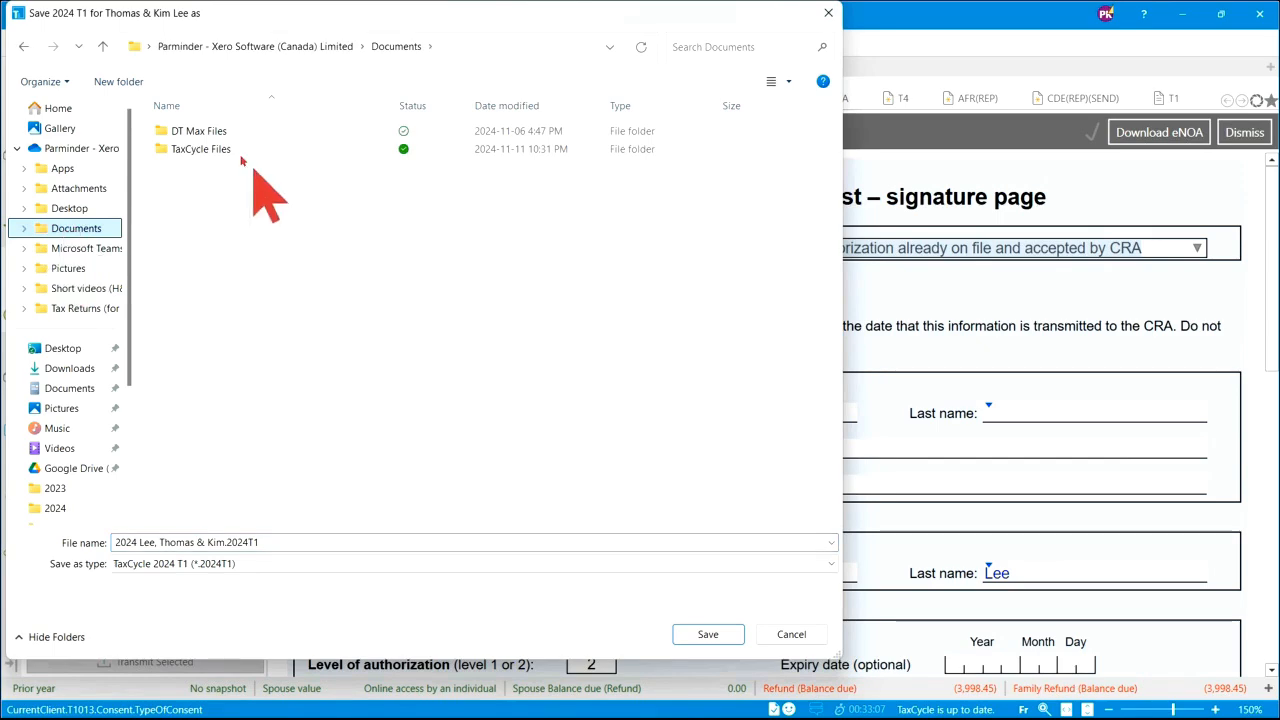
pyautogui.doubleClick(203, 149)
pyautogui.doubleClick(197, 349)
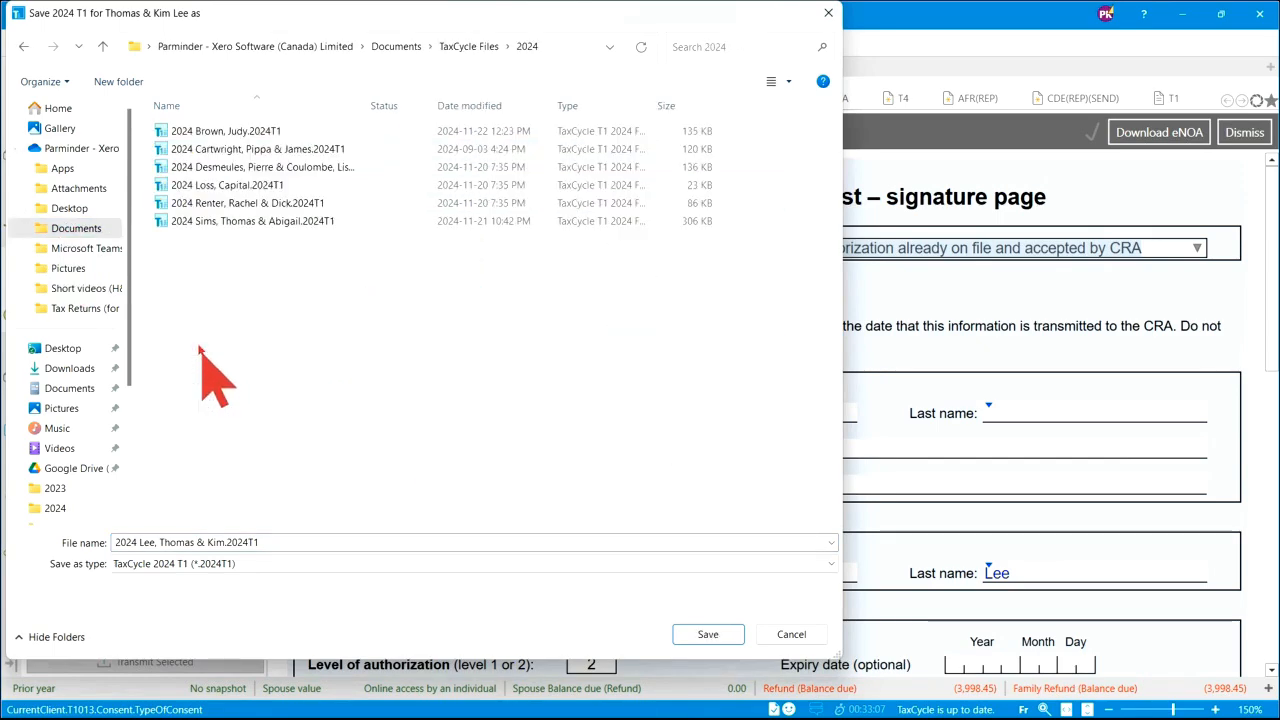
pyautogui.click(710, 635)
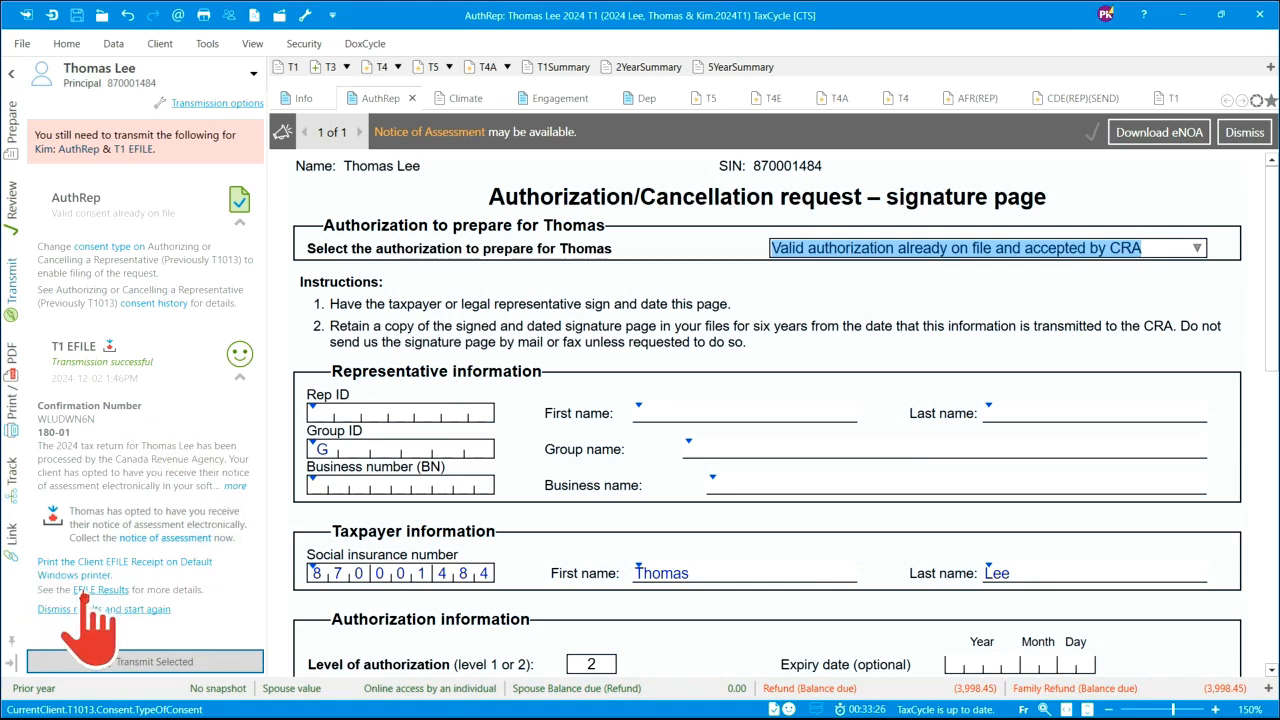
# - Open the T1 EFILE transmission results, then view the file's workflow information
pyautogui.click(116, 590)
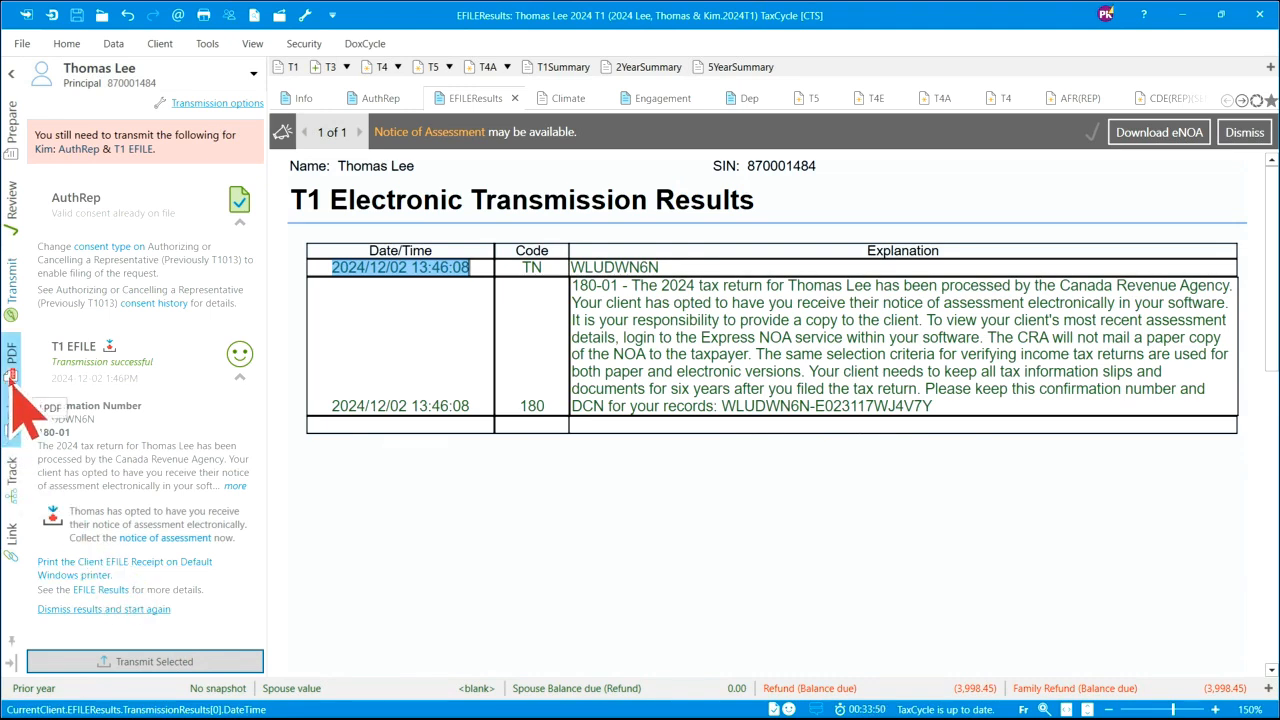
pyautogui.click(21, 44)
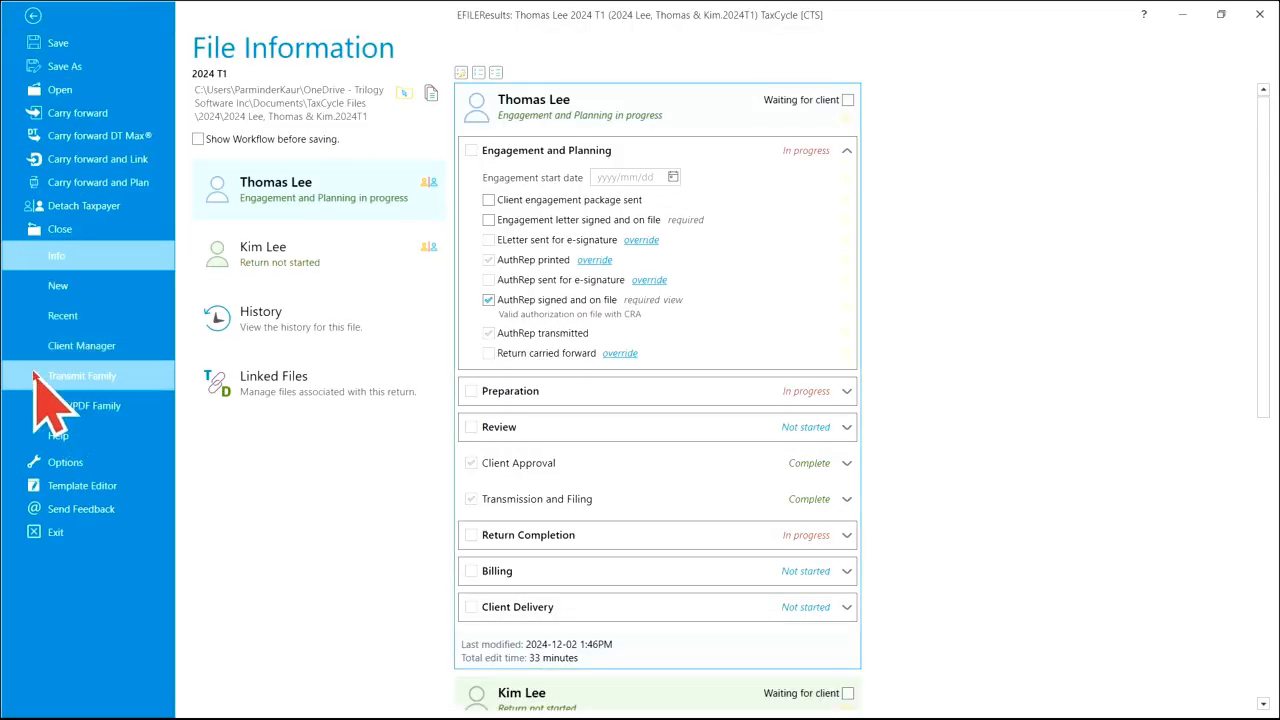
# - Check the family's transmission status, then return to Thomas's T1 Electronic Transmission Results
pyautogui.click(110, 376)
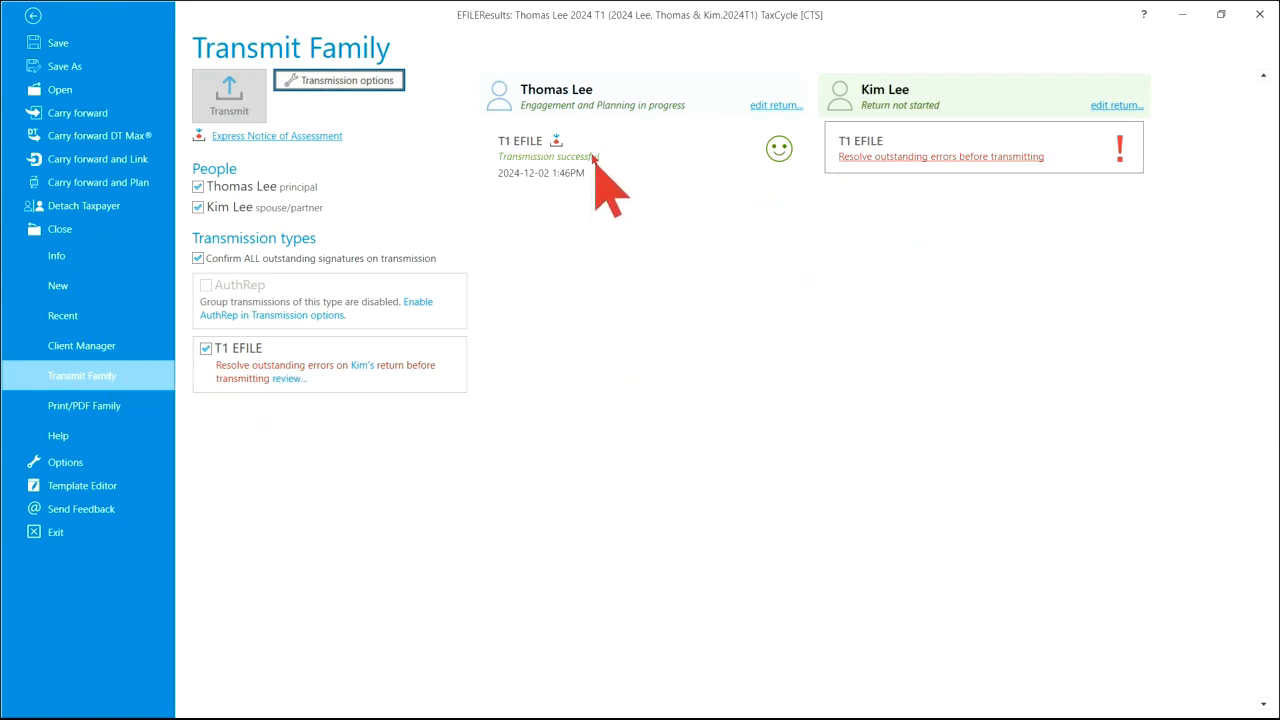
pyautogui.moveTo(593, 159)
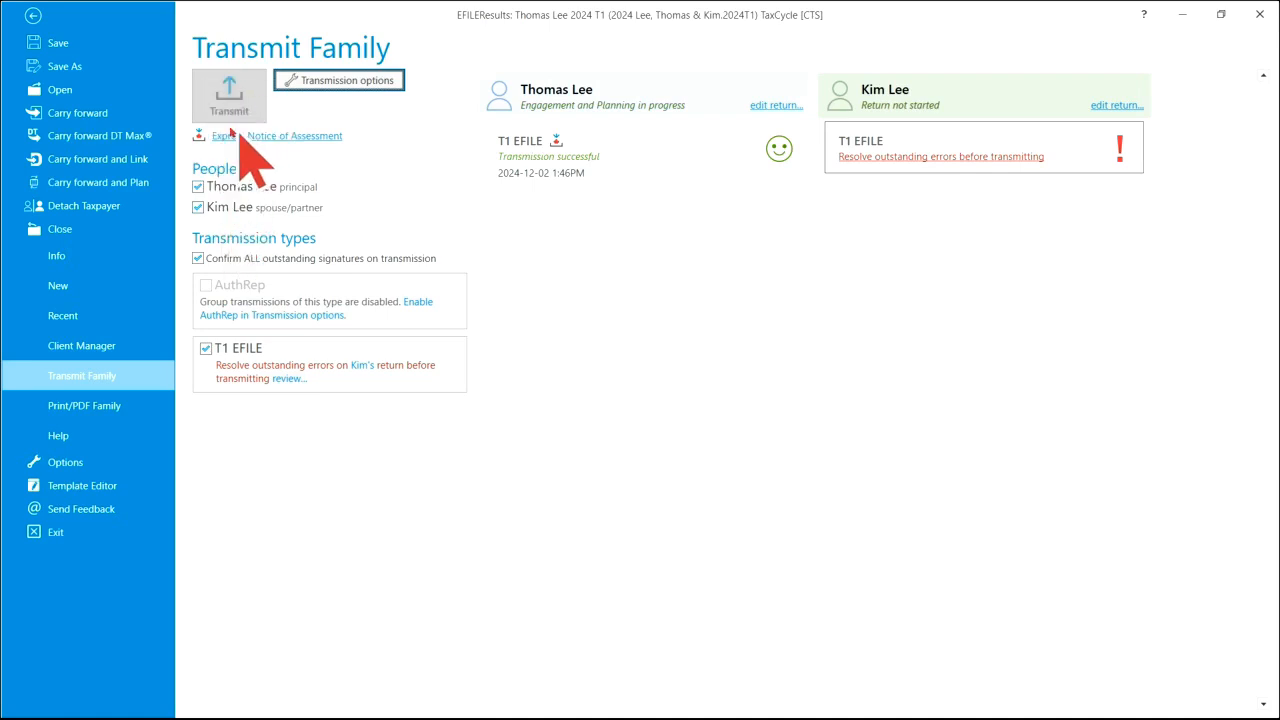
pyautogui.click(32, 16)
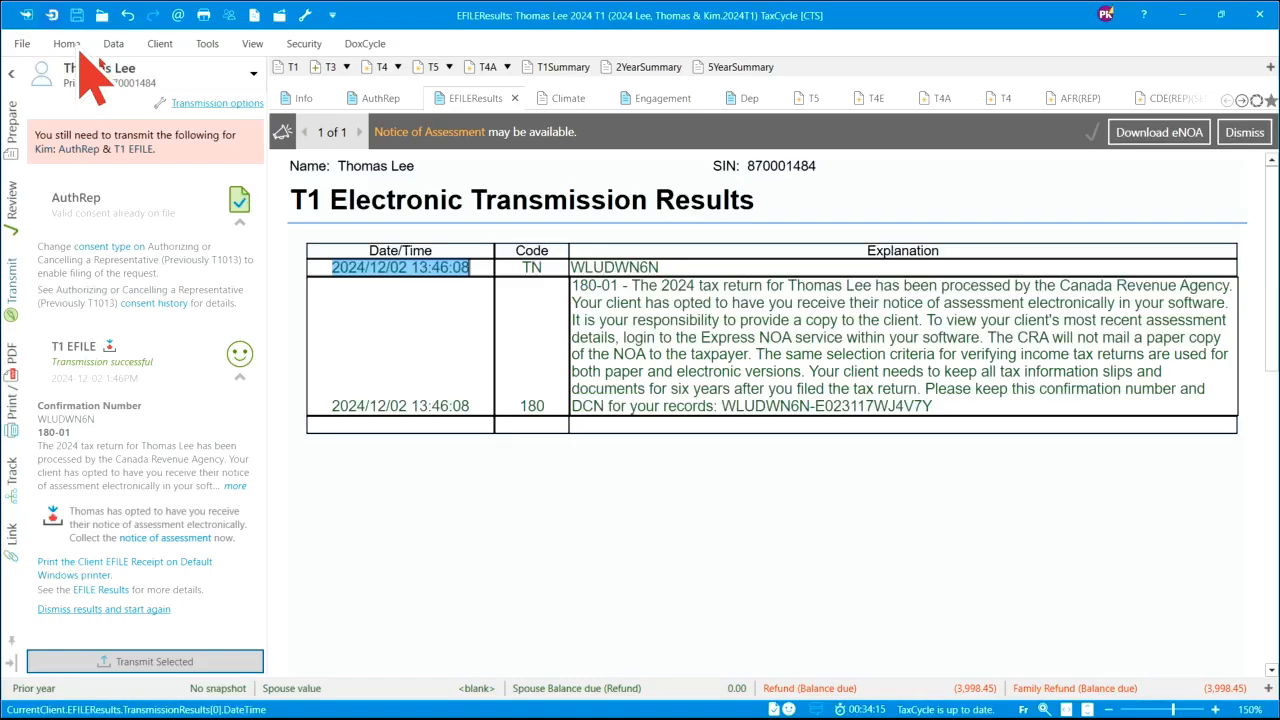
# - Browse the Client copy, T1 EFILE and Office copy print sets, then open the AuthRep form
pyautogui.click(12, 395)
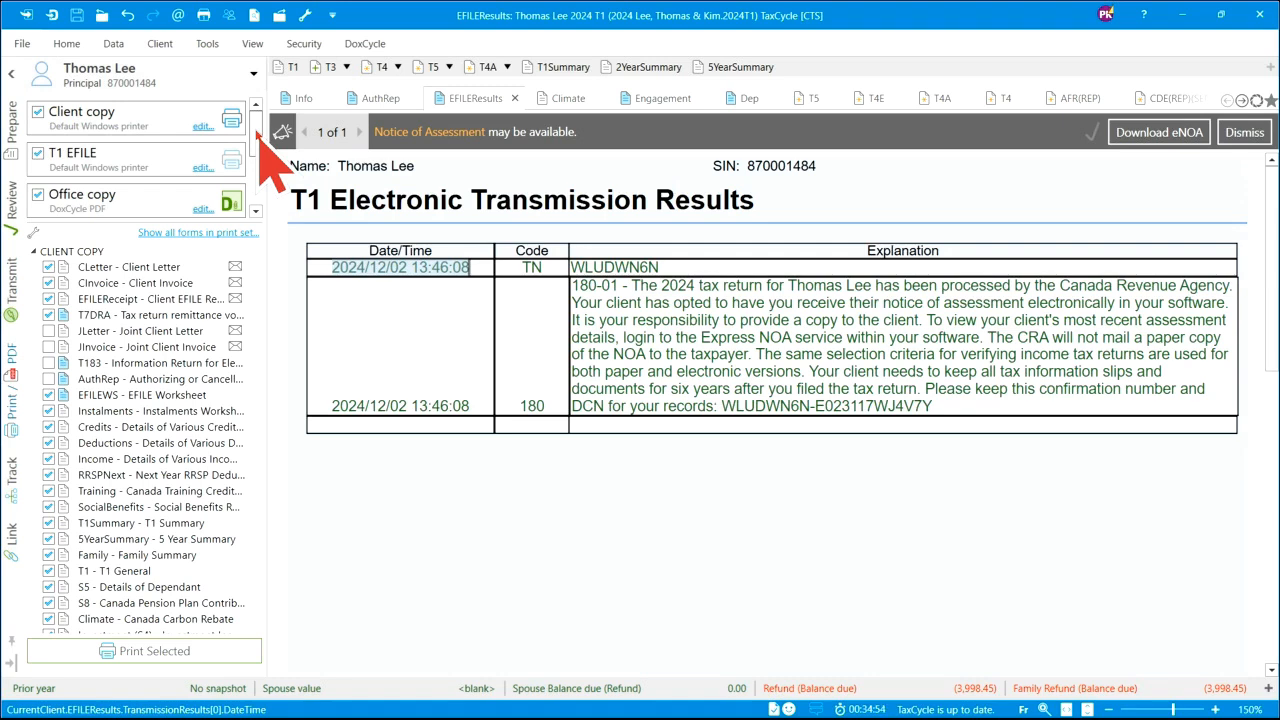
pyautogui.scroll(-1, 261, 140)
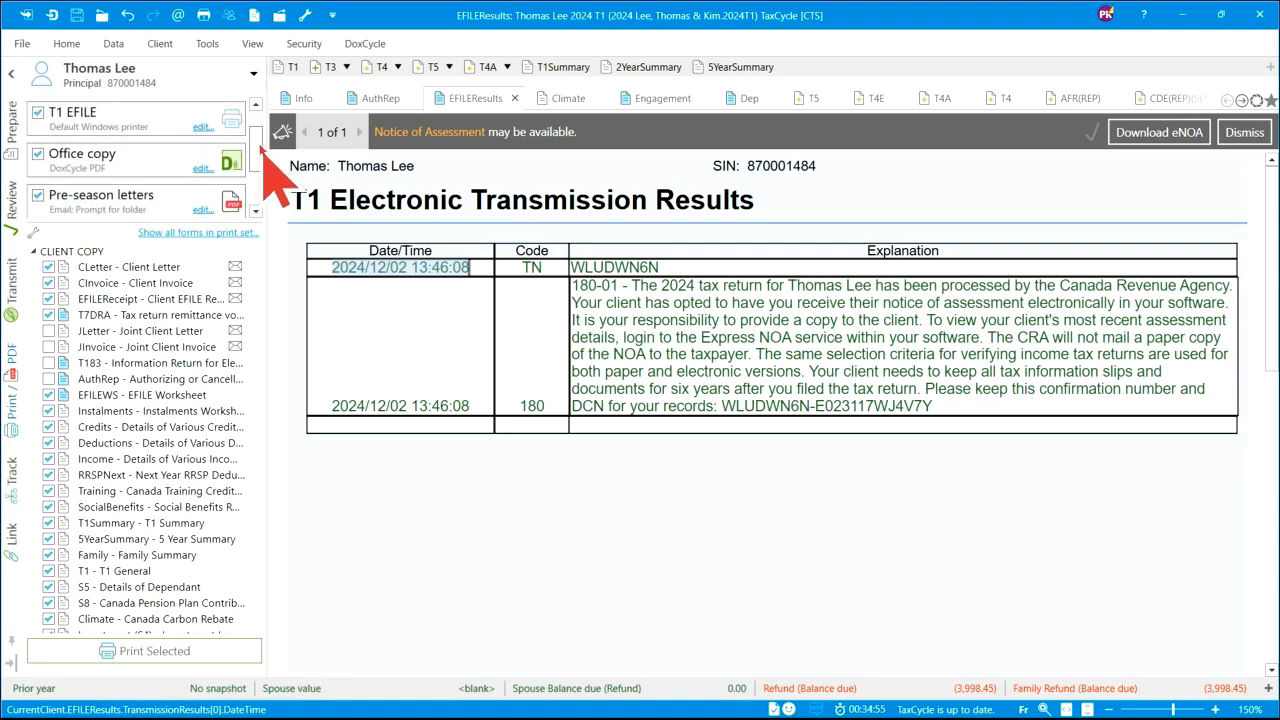
pyautogui.scroll(1, 261, 130)
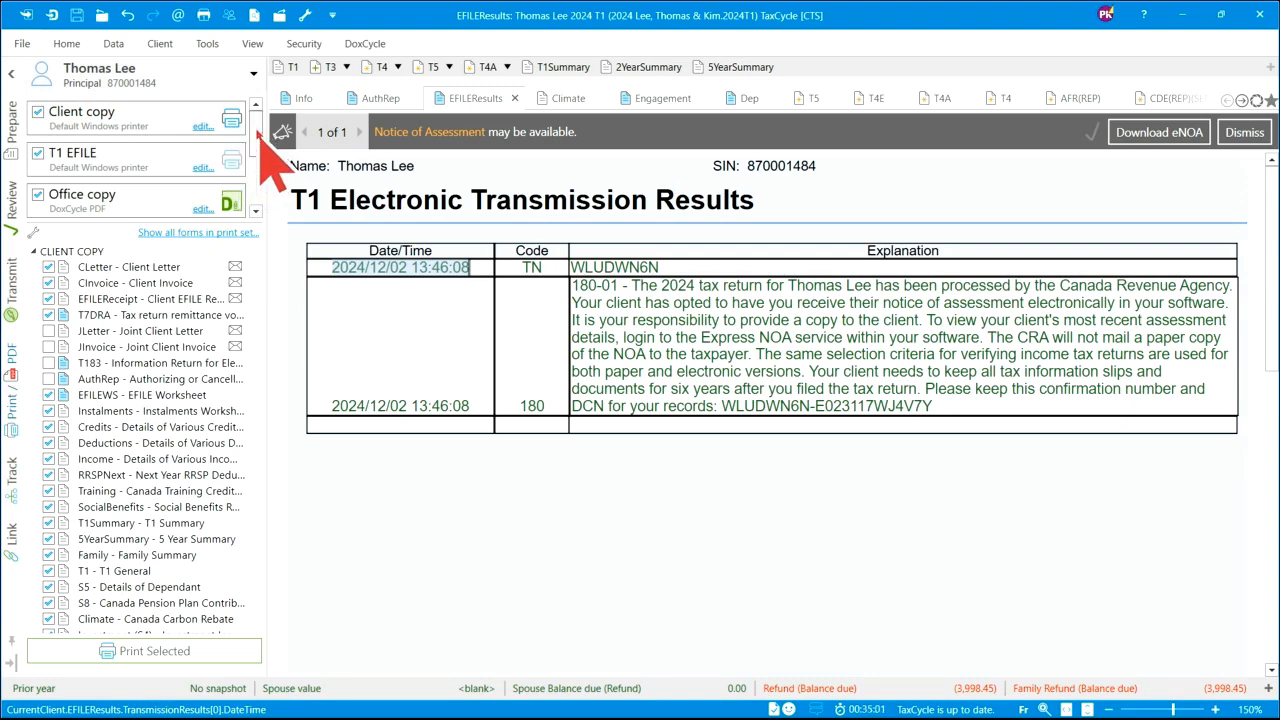
pyautogui.scroll(-2, 262, 130)
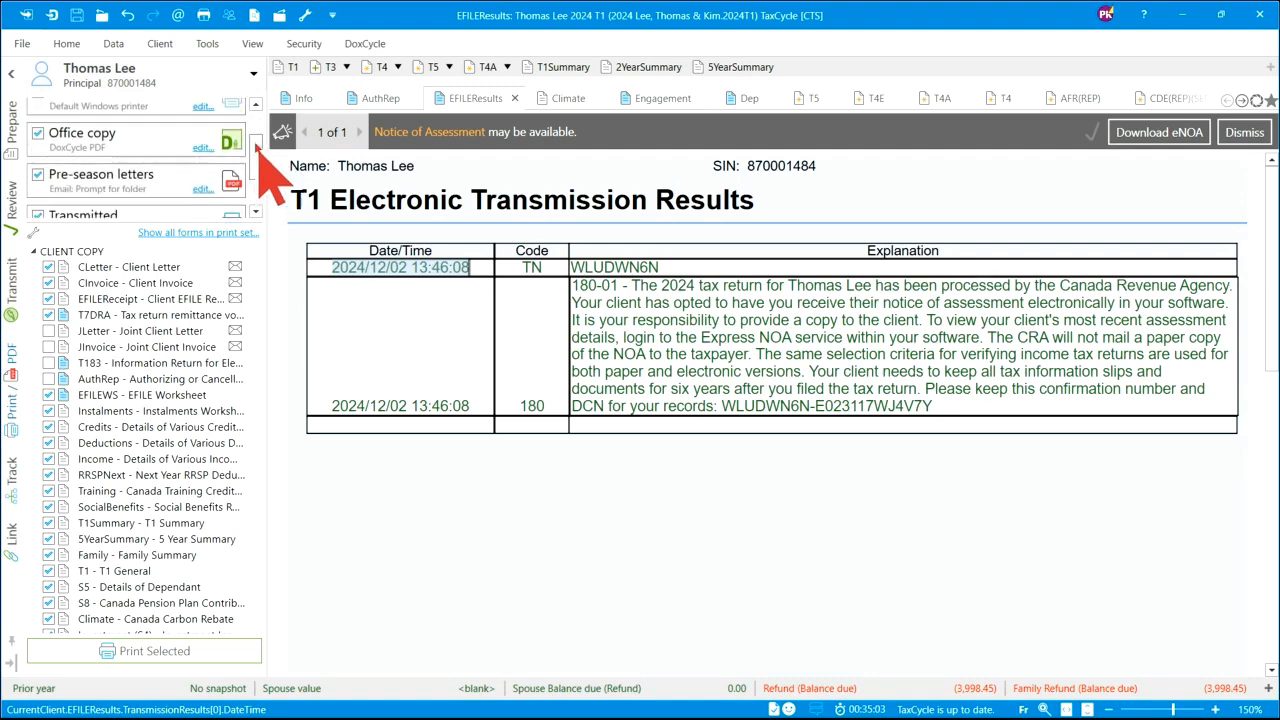
pyautogui.scroll(2, 263, 131)
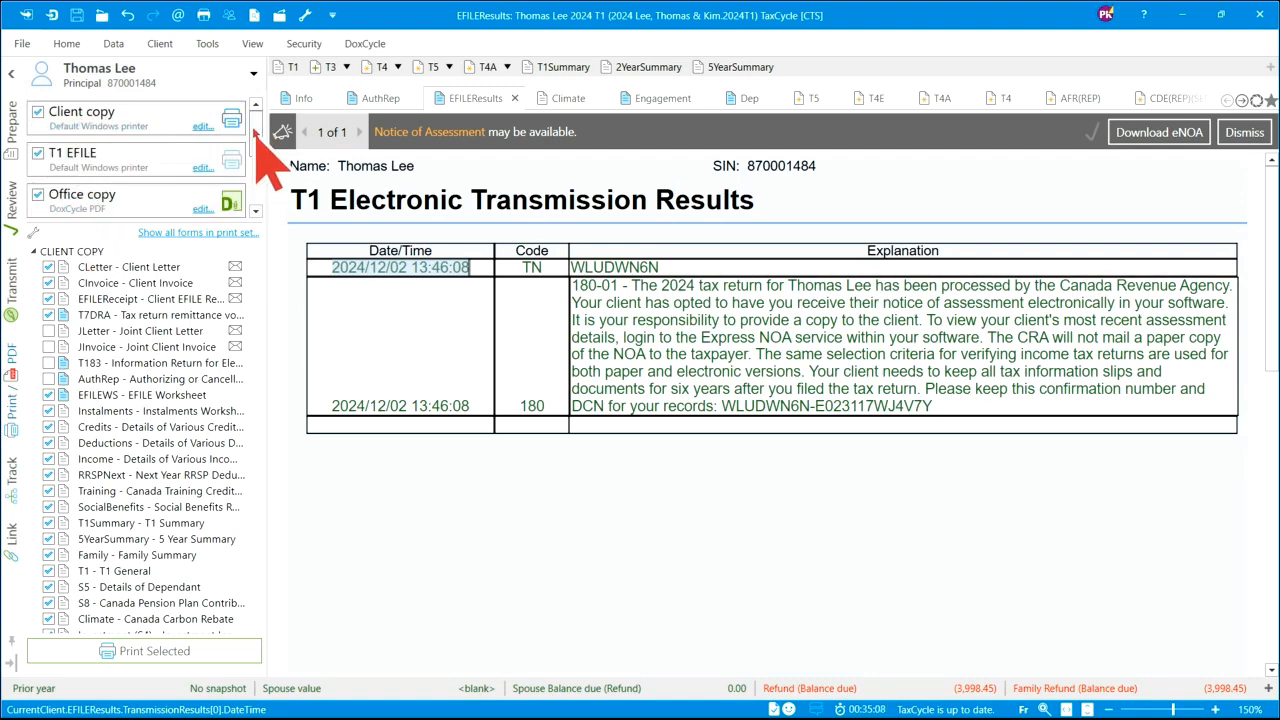
pyautogui.scroll(-1, 251, 130)
pyautogui.scroll(1, 250, 118)
pyautogui.scroll(-3, 262, 150)
pyautogui.scroll(3, 263, 137)
pyautogui.click(381, 104)
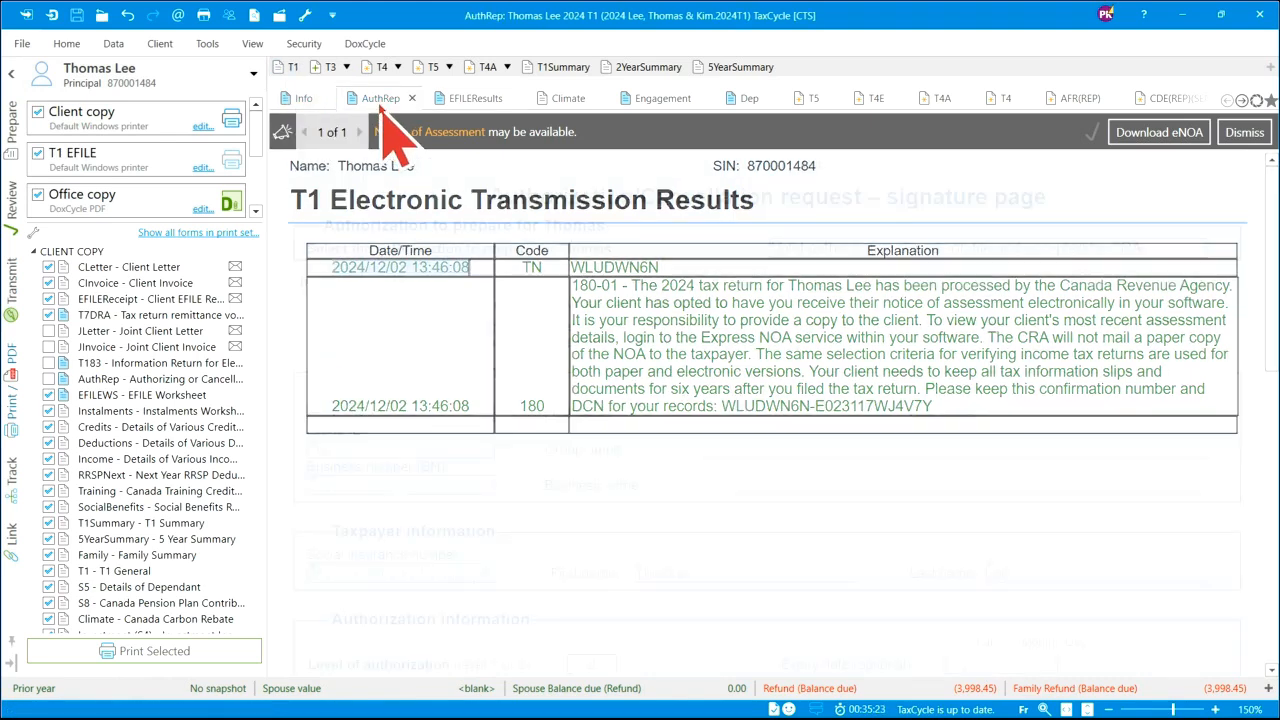
# - Return to the EFILE results page and close its context menu without choosing an option
pyautogui.click(476, 102)
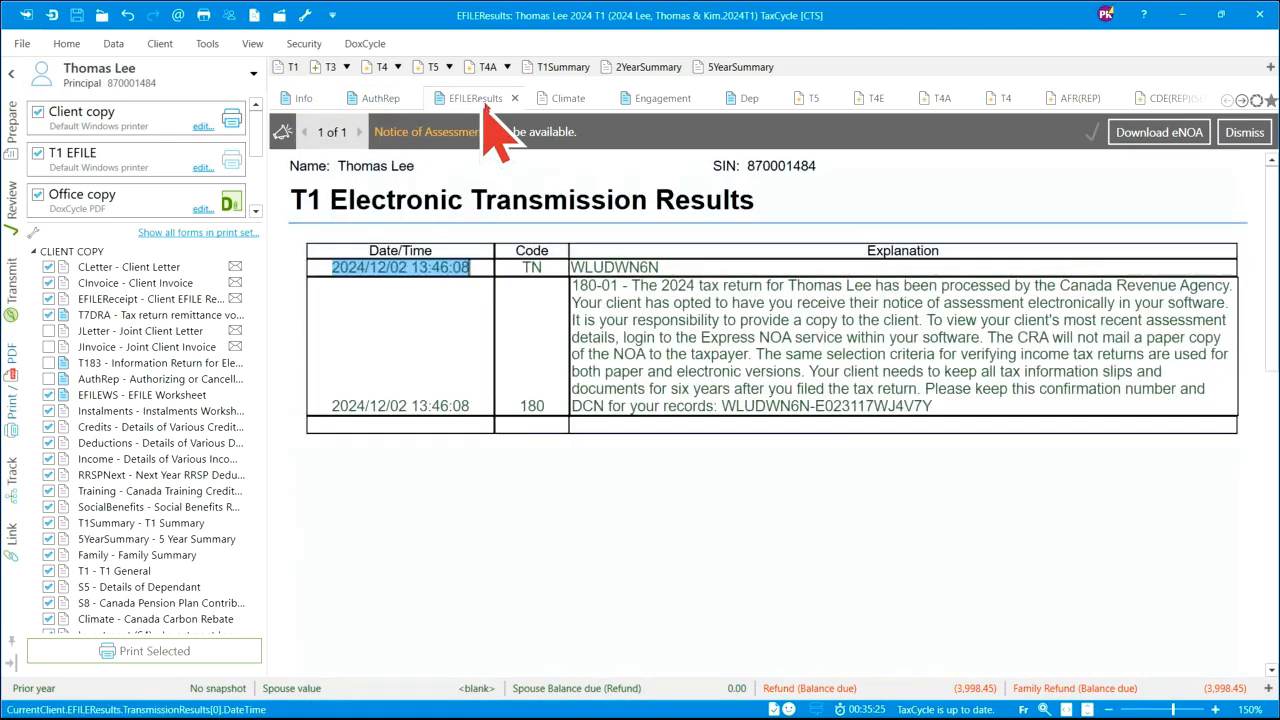
pyautogui.rightClick(460, 476)
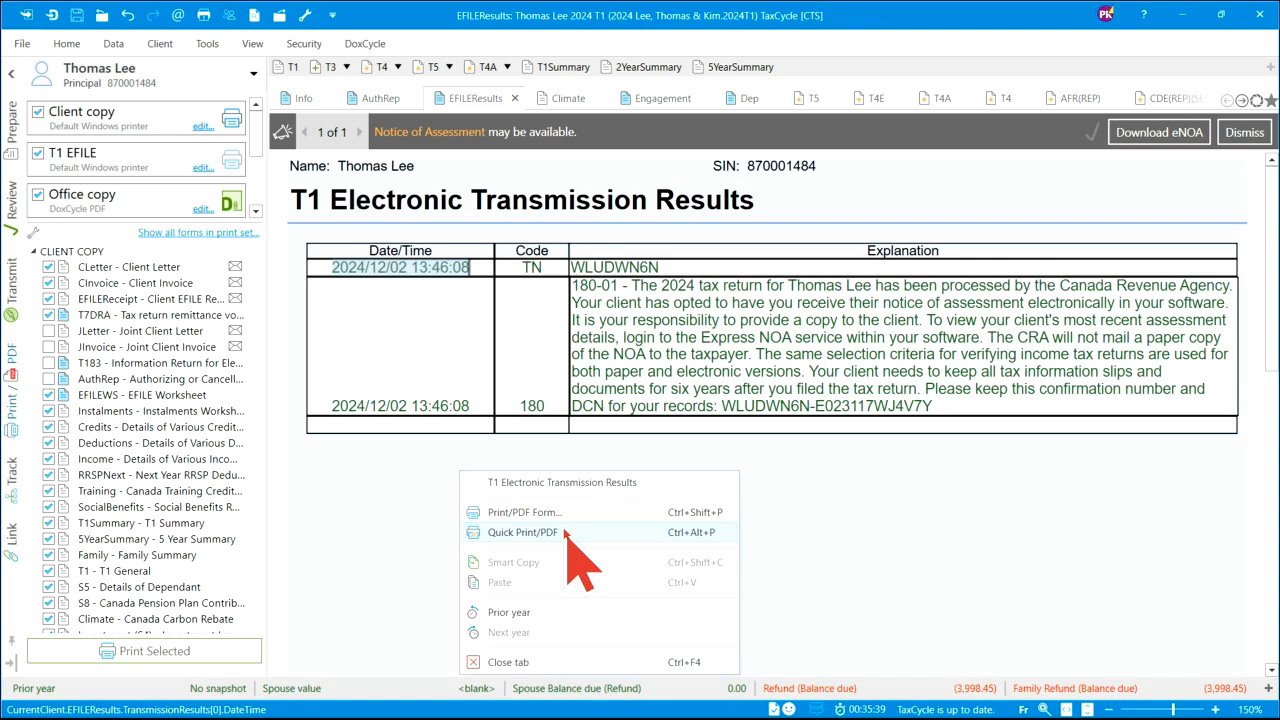
pyautogui.click(383, 515)
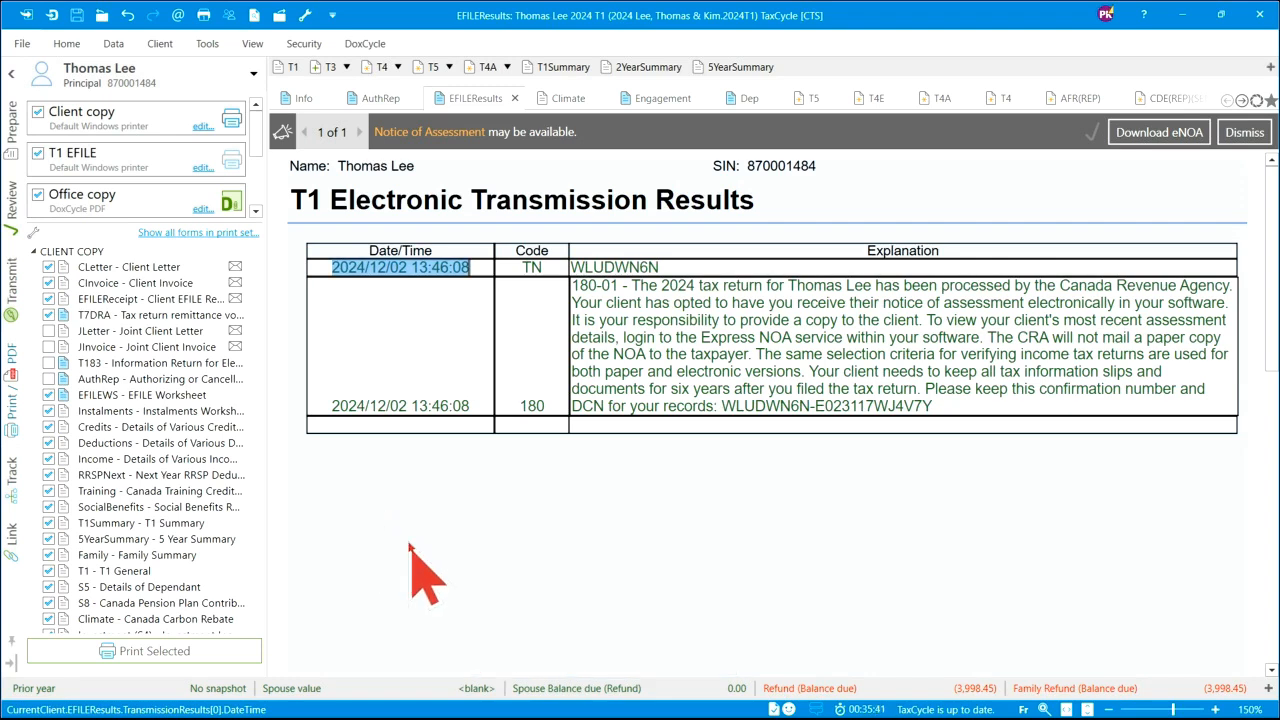
# - In the Track checklist, set the engagement start date to 2024-10-08, correcting an initial 2024-12-18
pyautogui.click(10, 485)
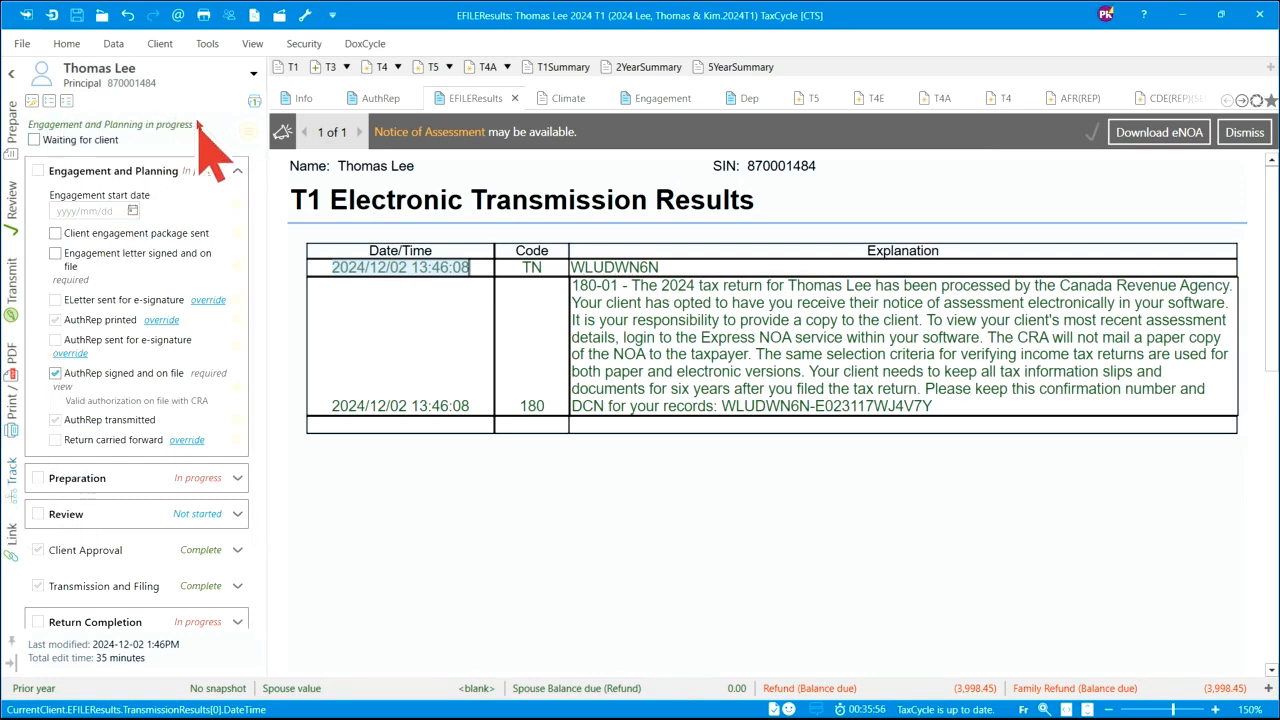
pyautogui.click(132, 211)
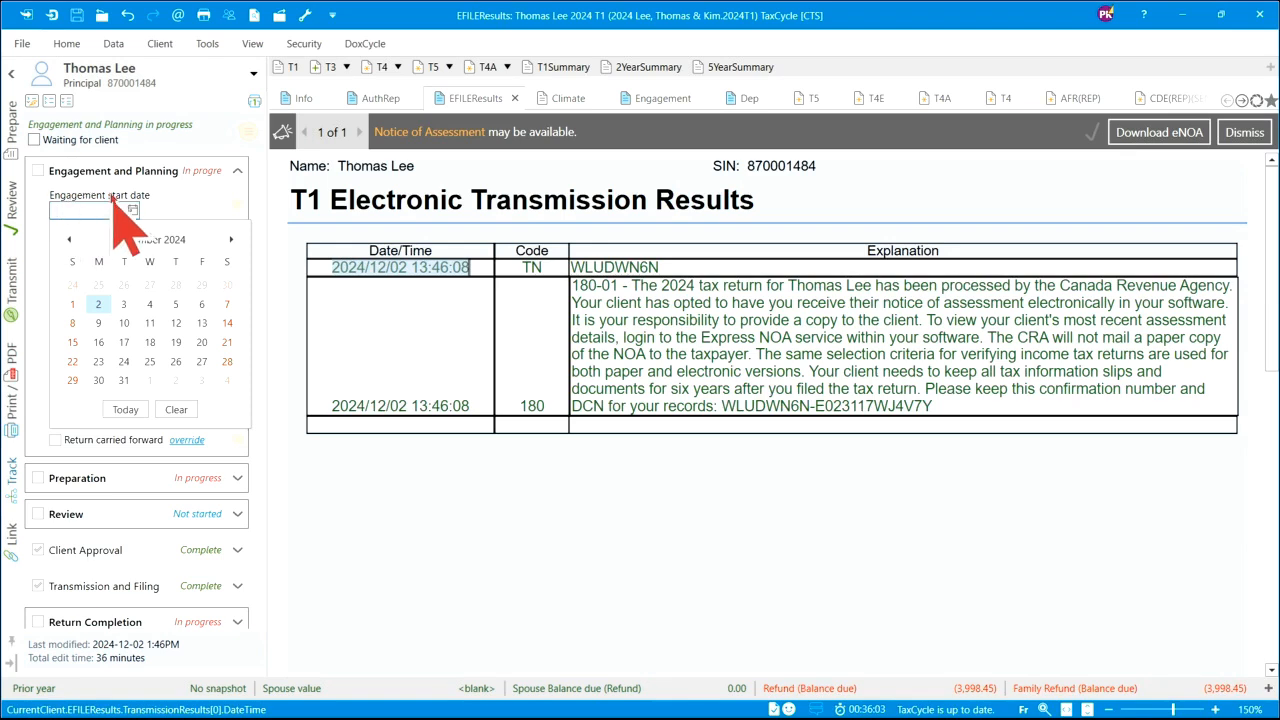
pyautogui.click(150, 343)
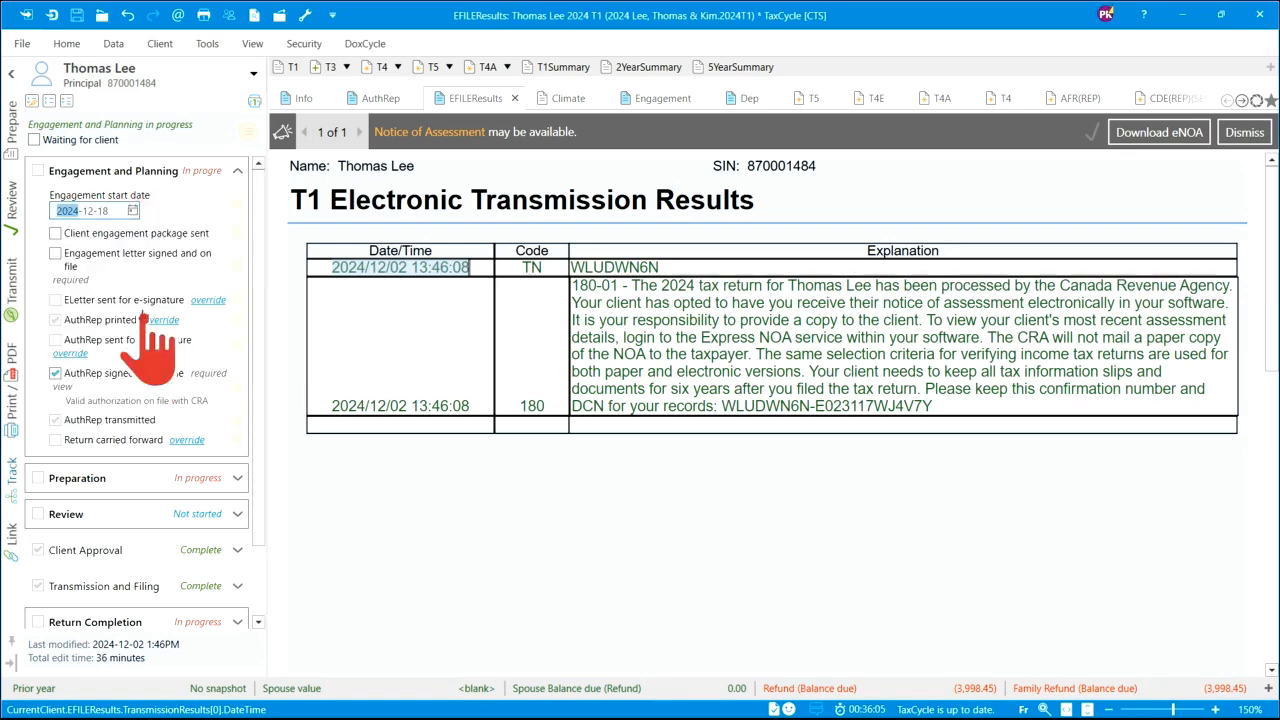
pyautogui.click(132, 210)
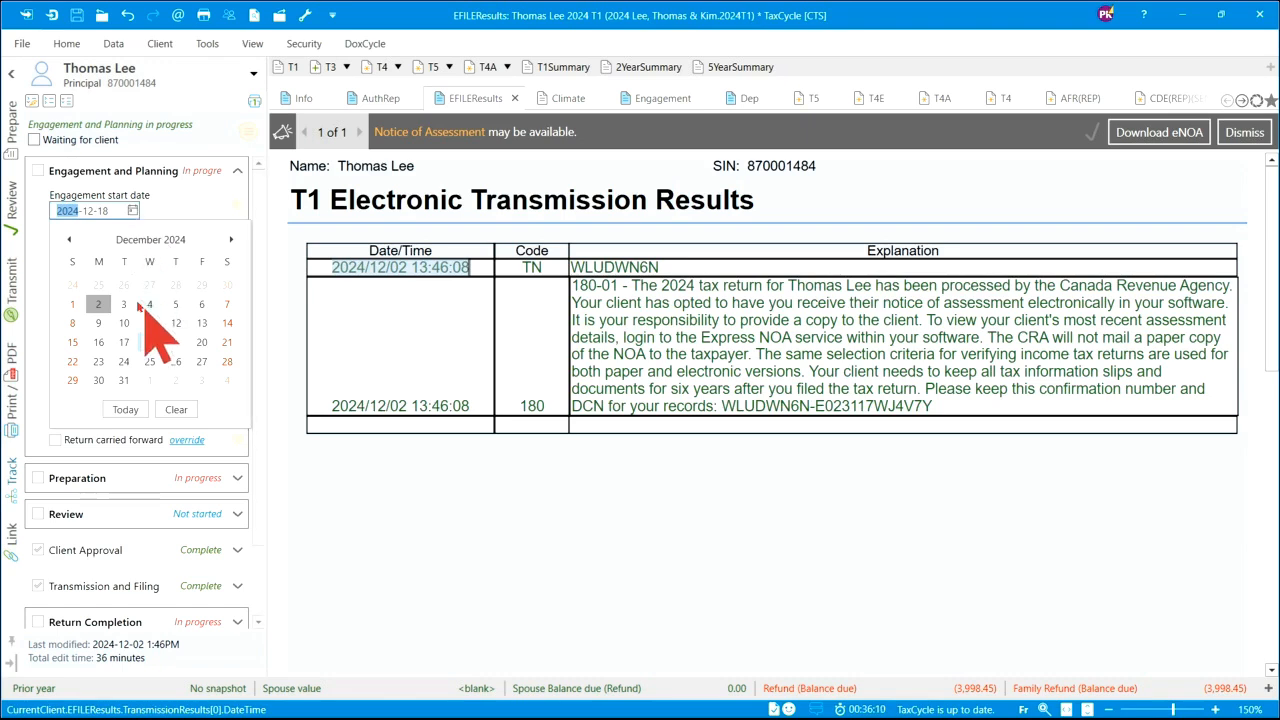
pyautogui.click(69, 240)
pyautogui.click(69, 240)
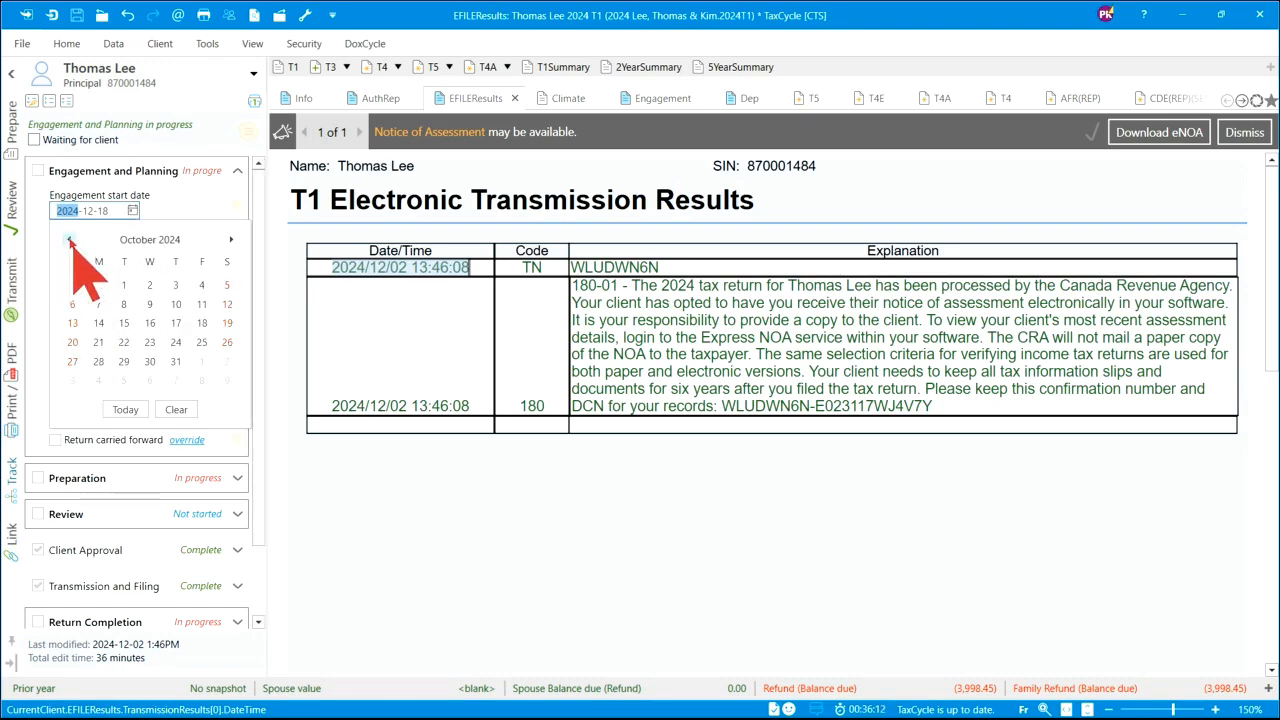
pyautogui.click(123, 304)
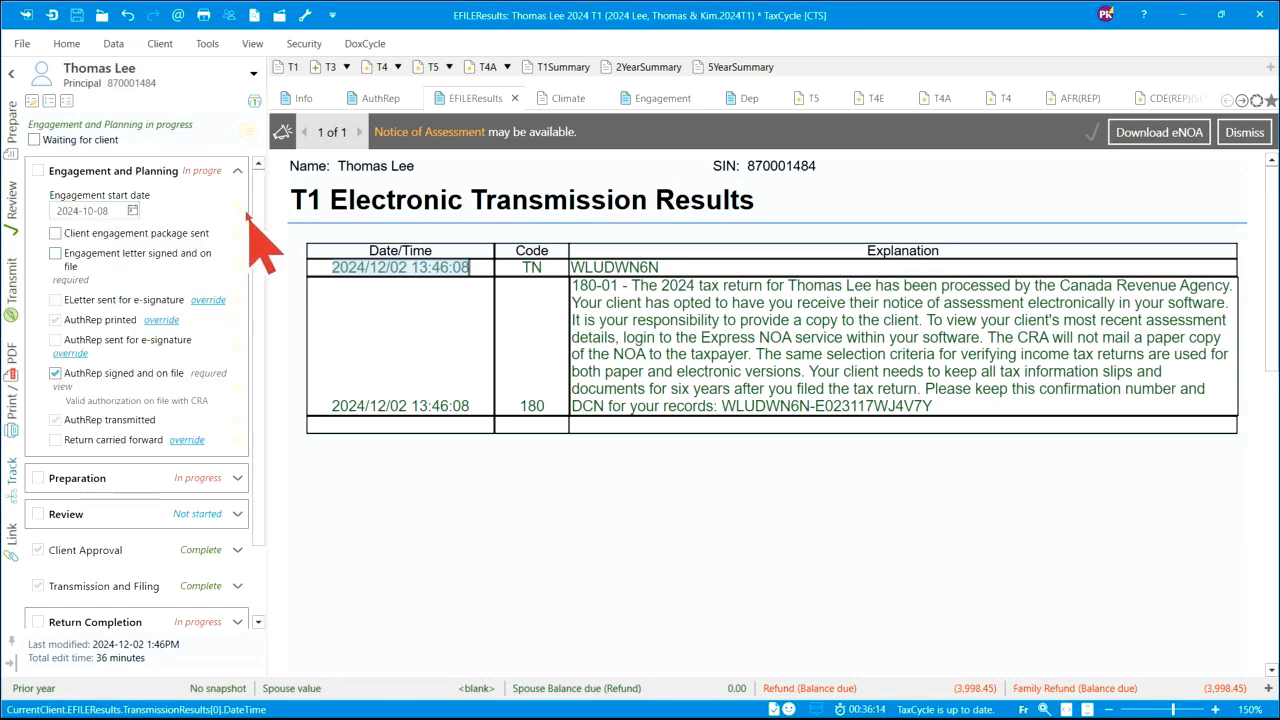
# - Tick engagement package sent and engagement letter signed, and add a comment on the package task
pyautogui.scroll(-1, 244, 220)
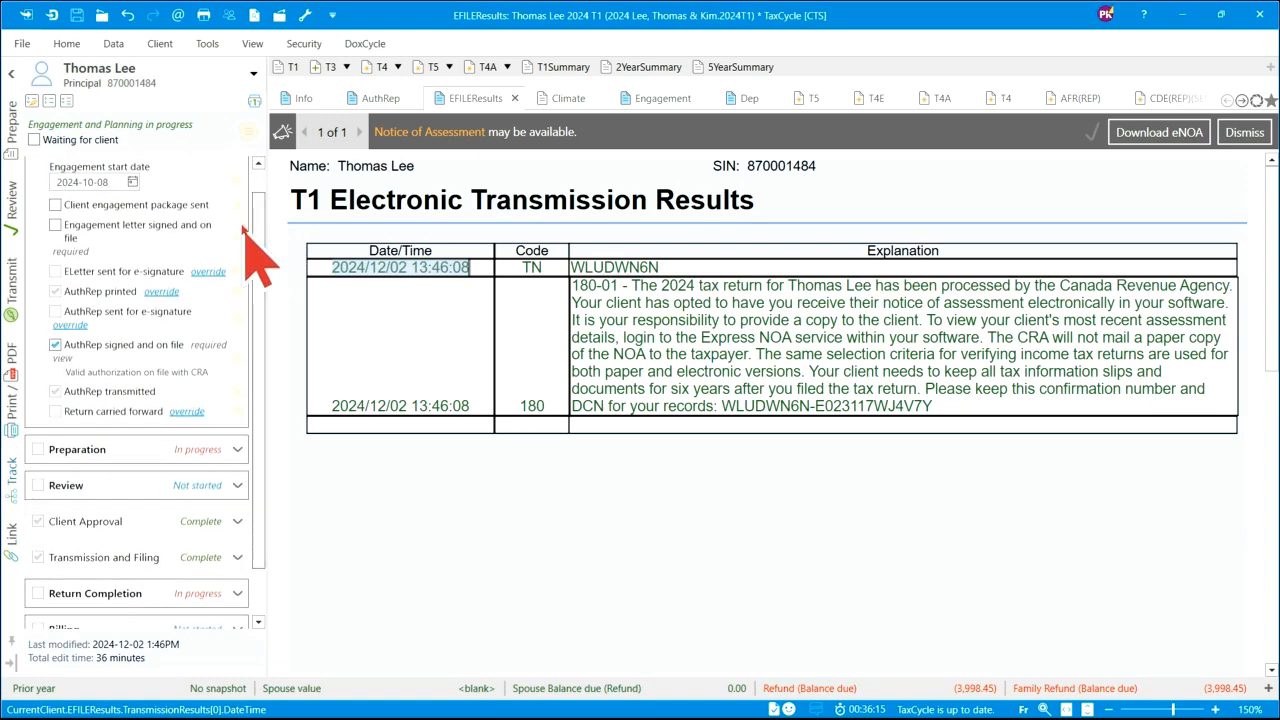
pyautogui.click(55, 205)
pyautogui.click(55, 238)
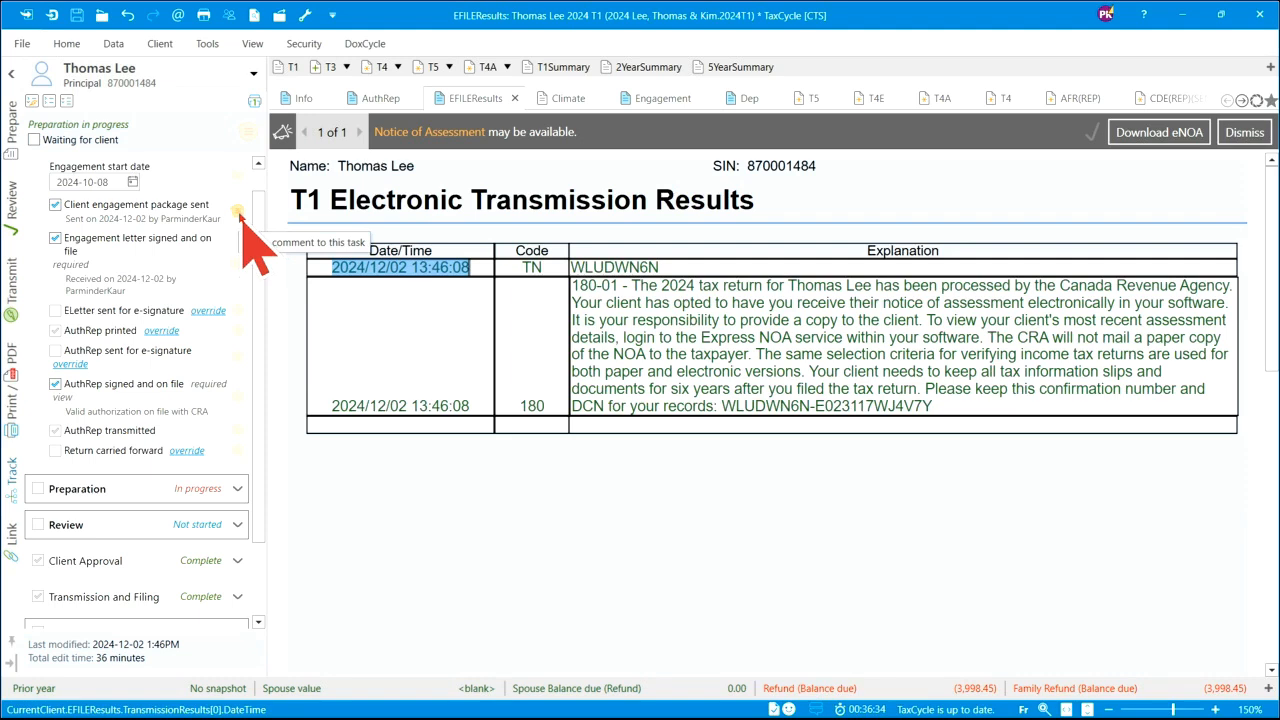
pyautogui.click(238, 212)
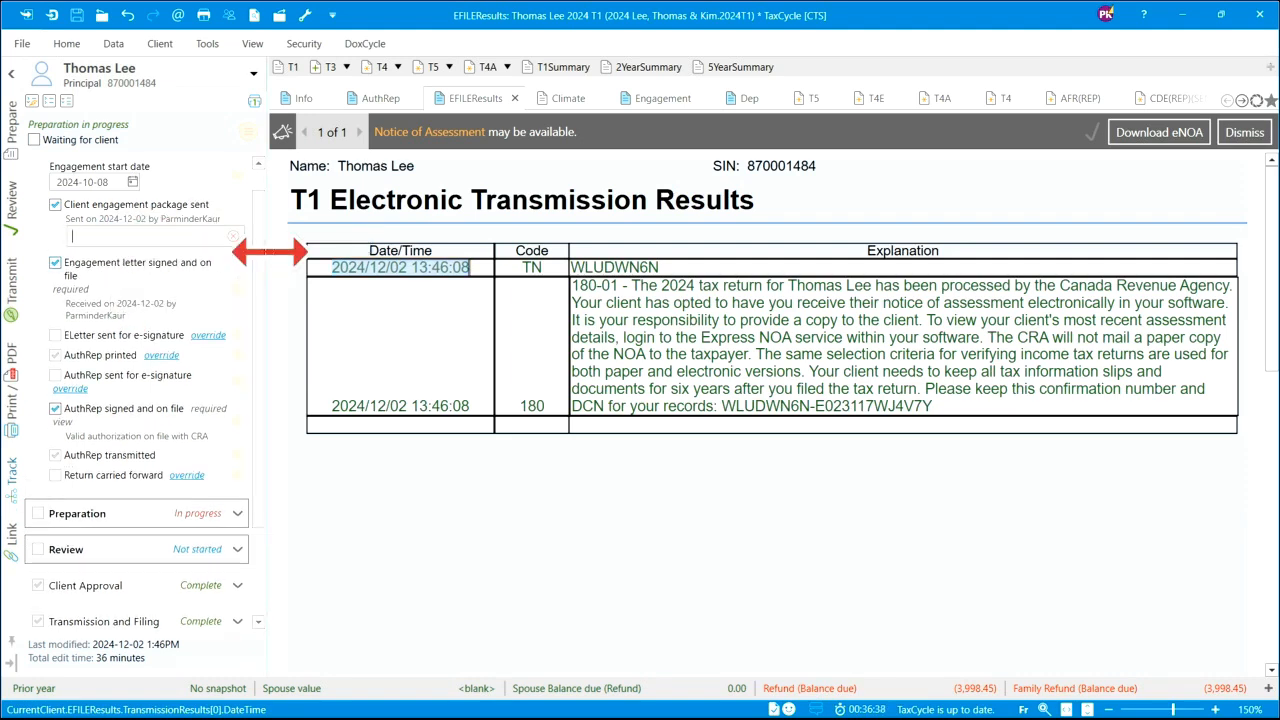
pyautogui.moveTo(263, 251); pyautogui.dragTo(264, 349)
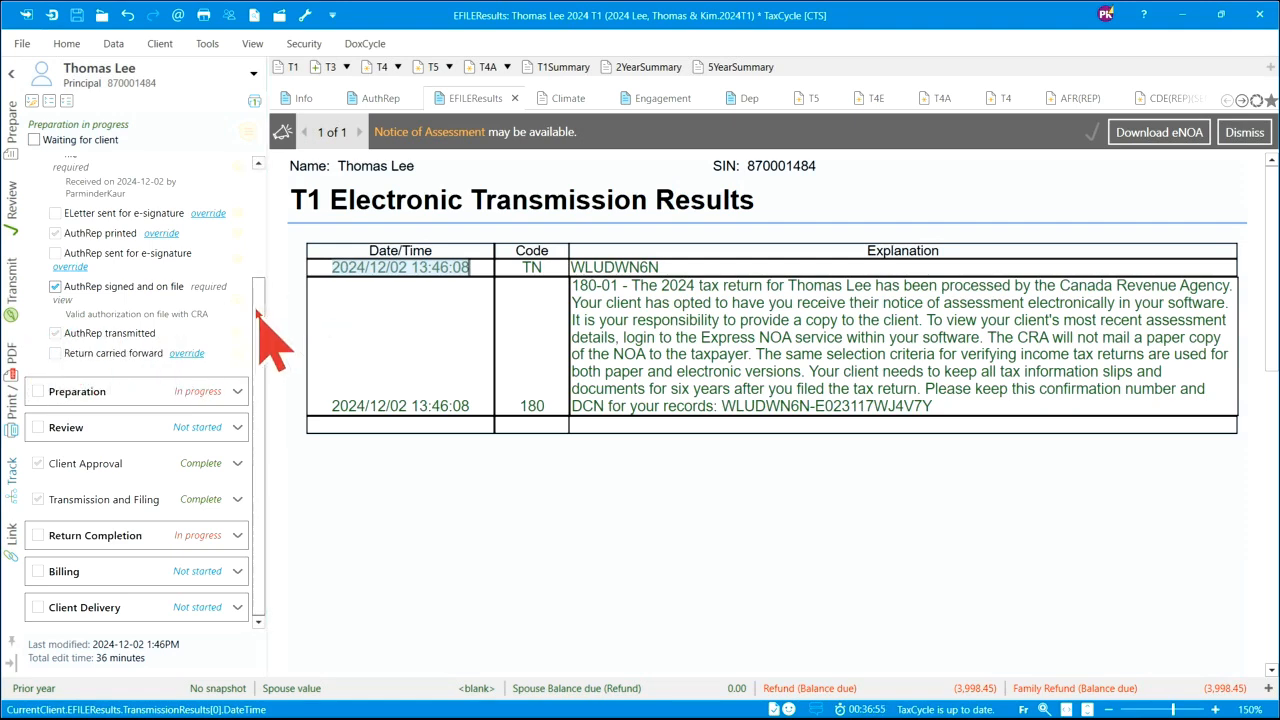
pyautogui.moveTo(261, 328); pyautogui.dragTo(243, 177)
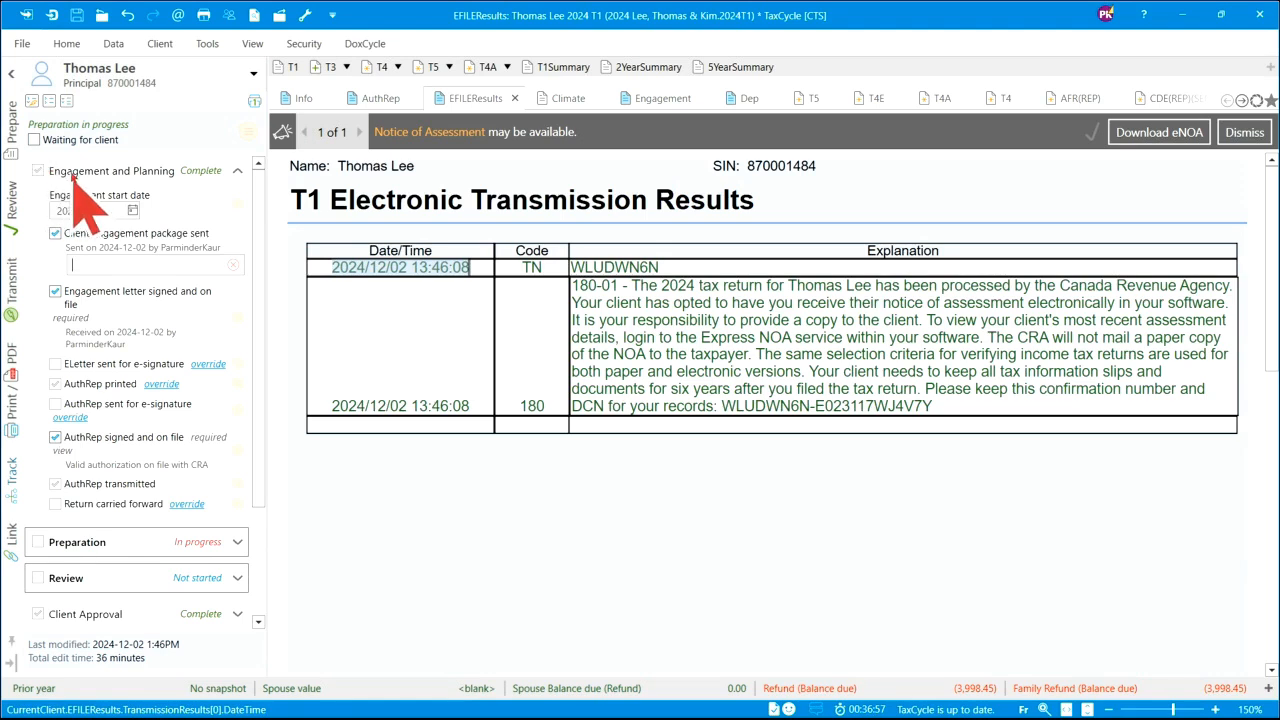
pyautogui.moveTo(262, 188); pyautogui.dragTo(263, 293)
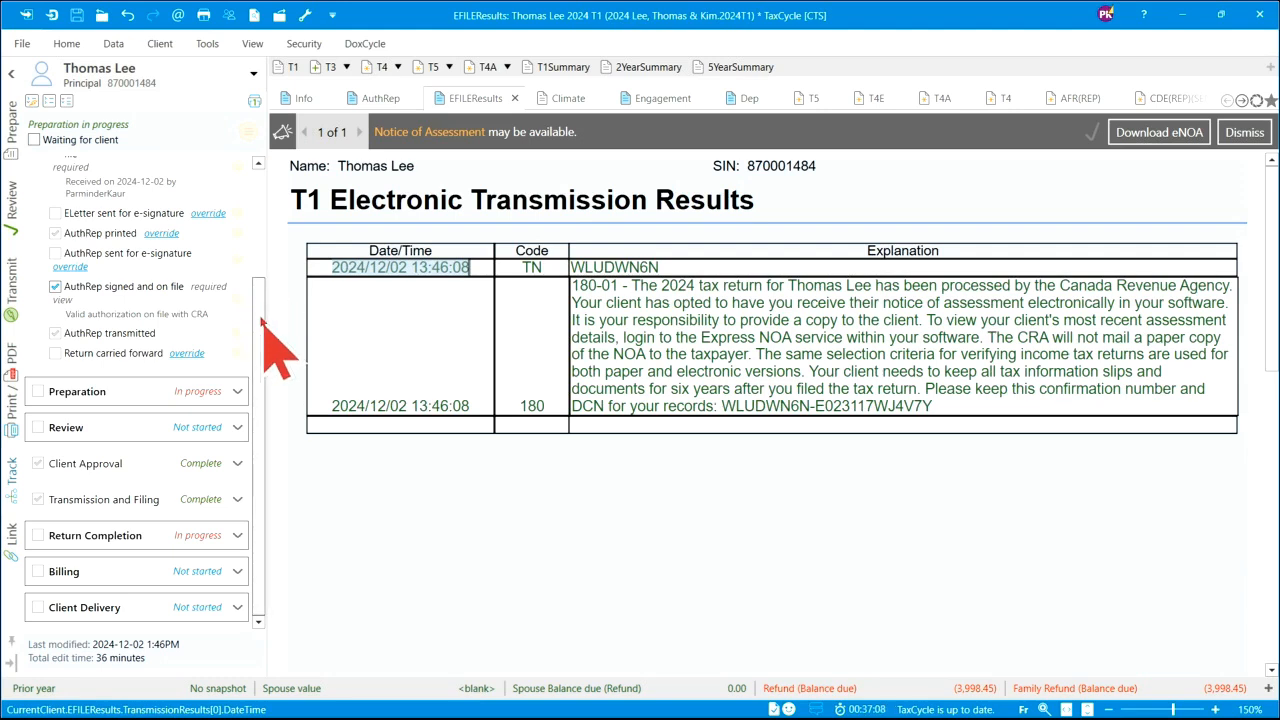
# - Set the Return Completion engagement due date to 2025-03-31, then return to the Prepare forms list
pyautogui.click(238, 536)
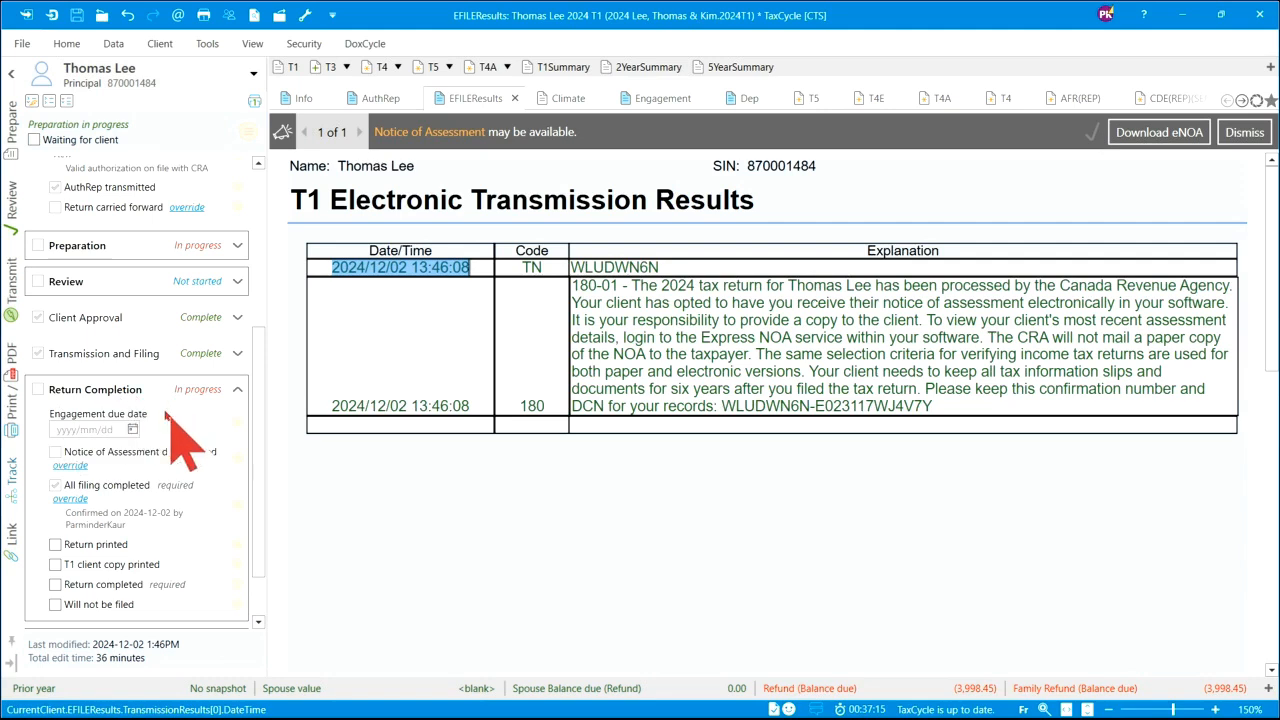
pyautogui.click(130, 428)
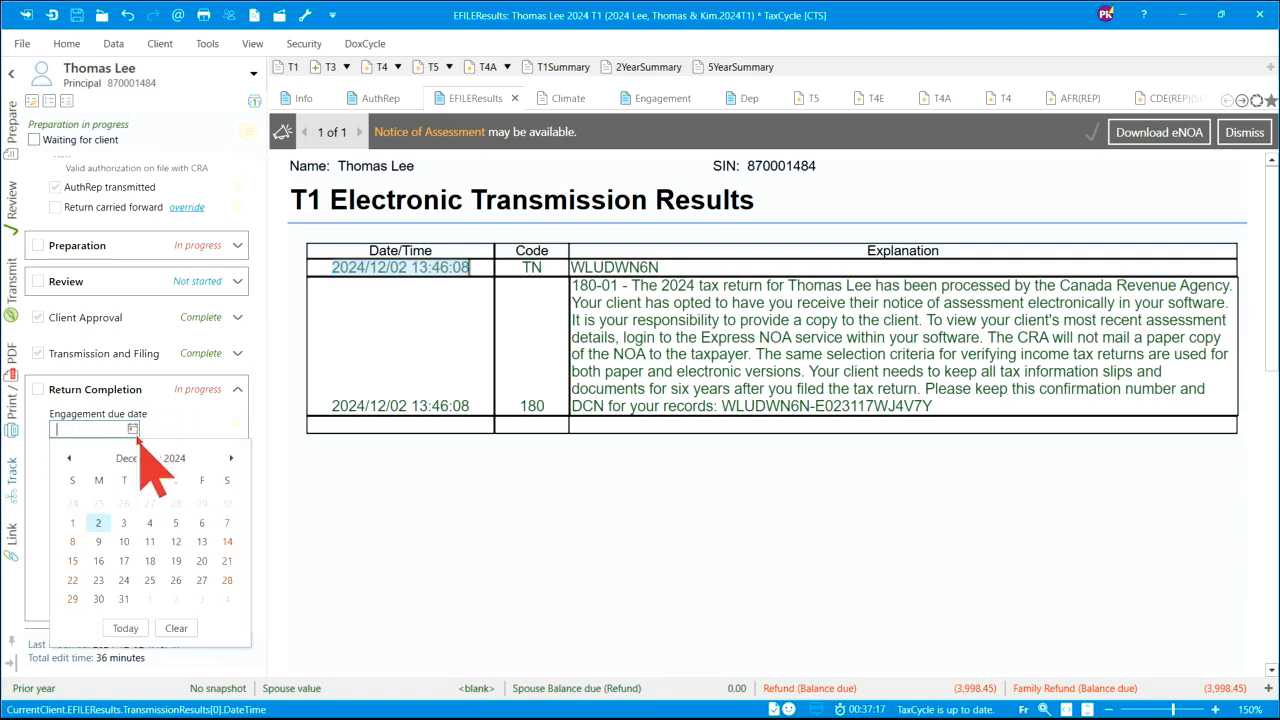
pyautogui.click(233, 458)
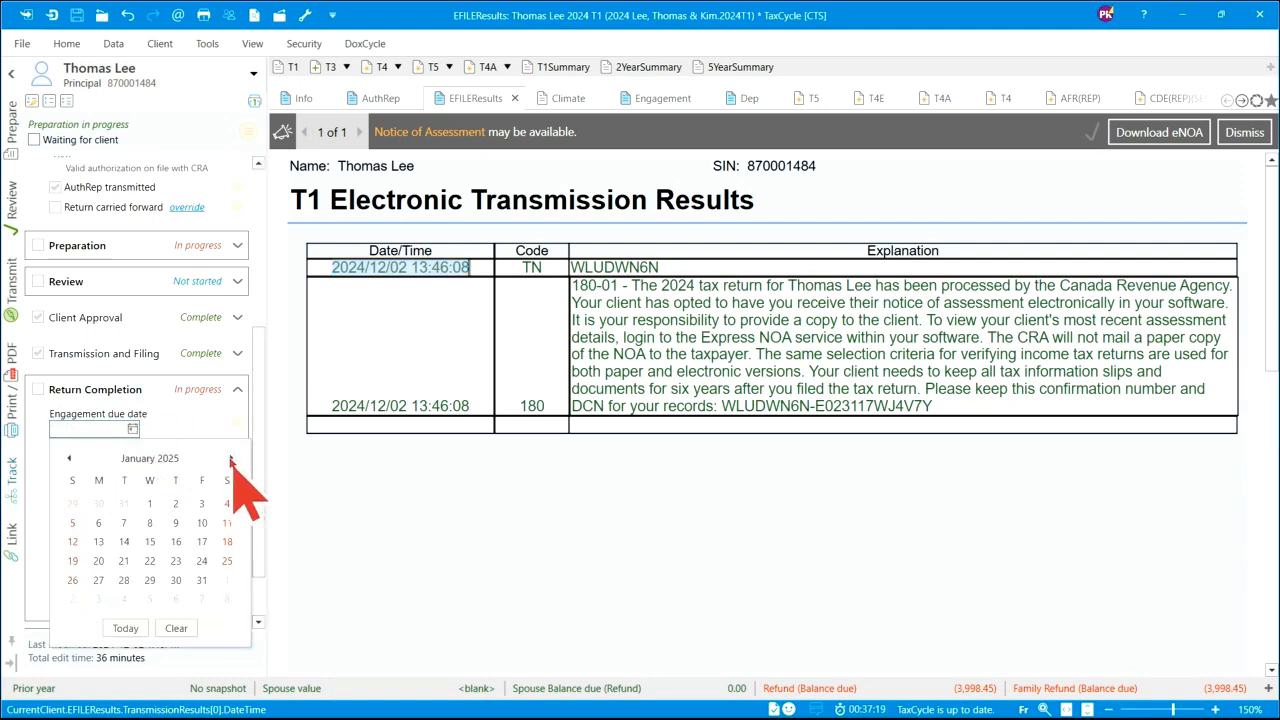
pyautogui.click(231, 458)
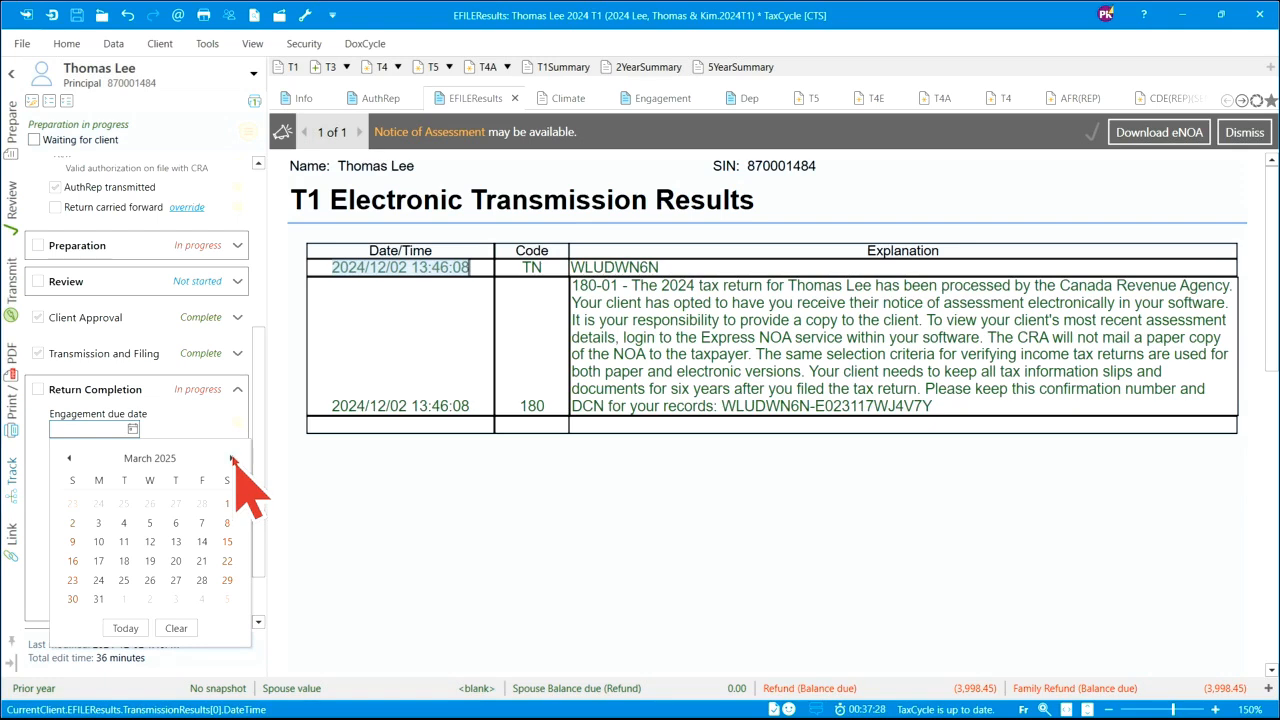
pyautogui.click(100, 598)
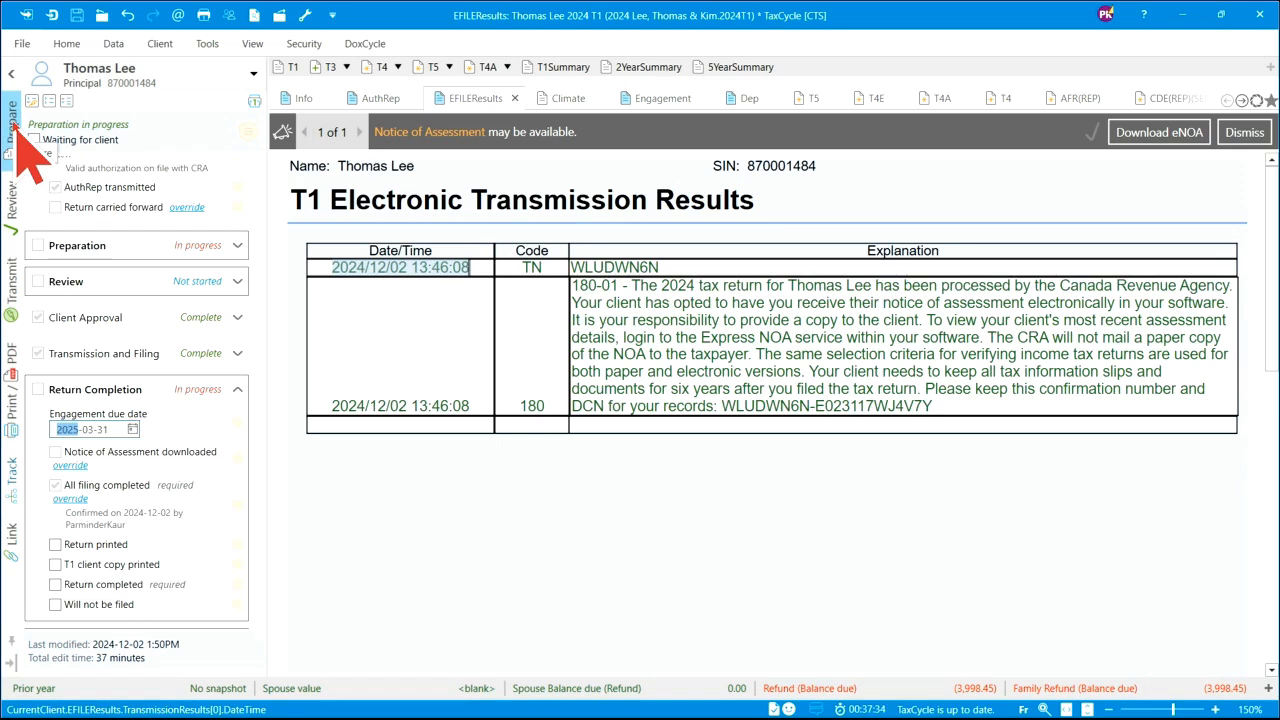
pyautogui.click(15, 122)
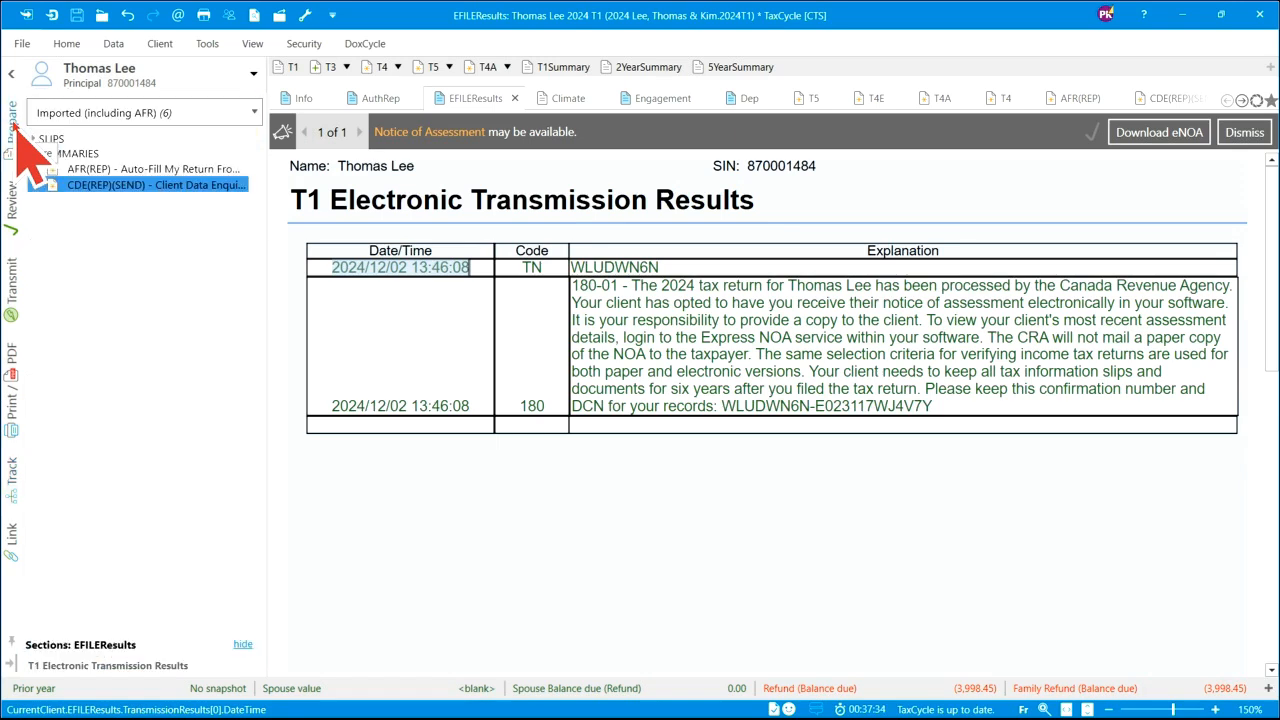
# - Switch the Prepare forms list to show all forms in the return
pyautogui.click(255, 112)
pyautogui.scroll(1, 205, 232)
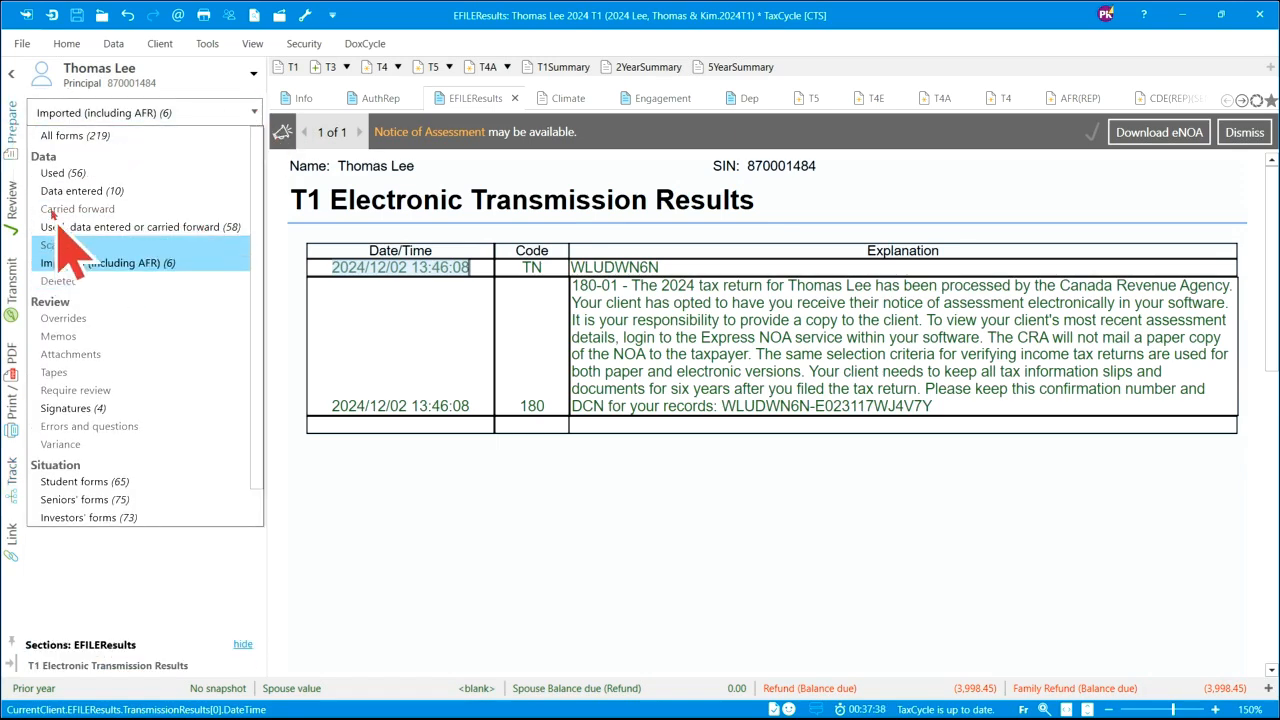
pyautogui.click(58, 136)
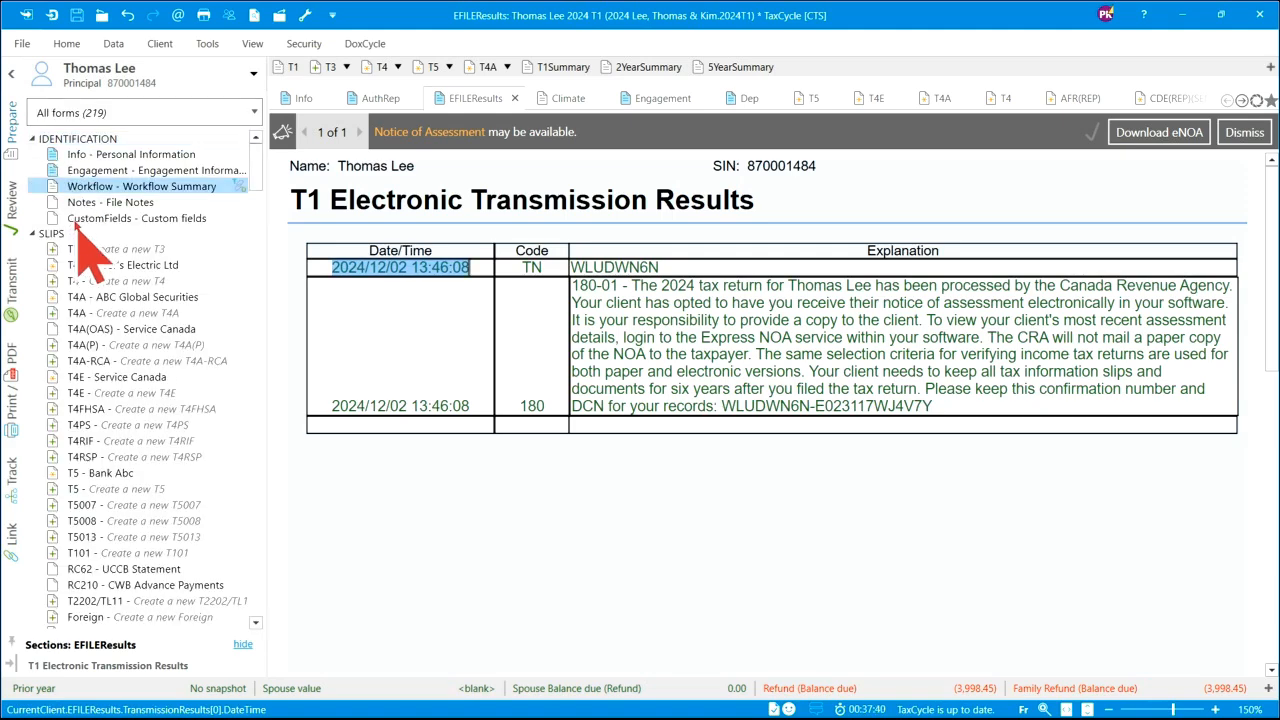
# - Open and review the Workflow Summary form, then open the Engagement information form
pyautogui.click(110, 189)
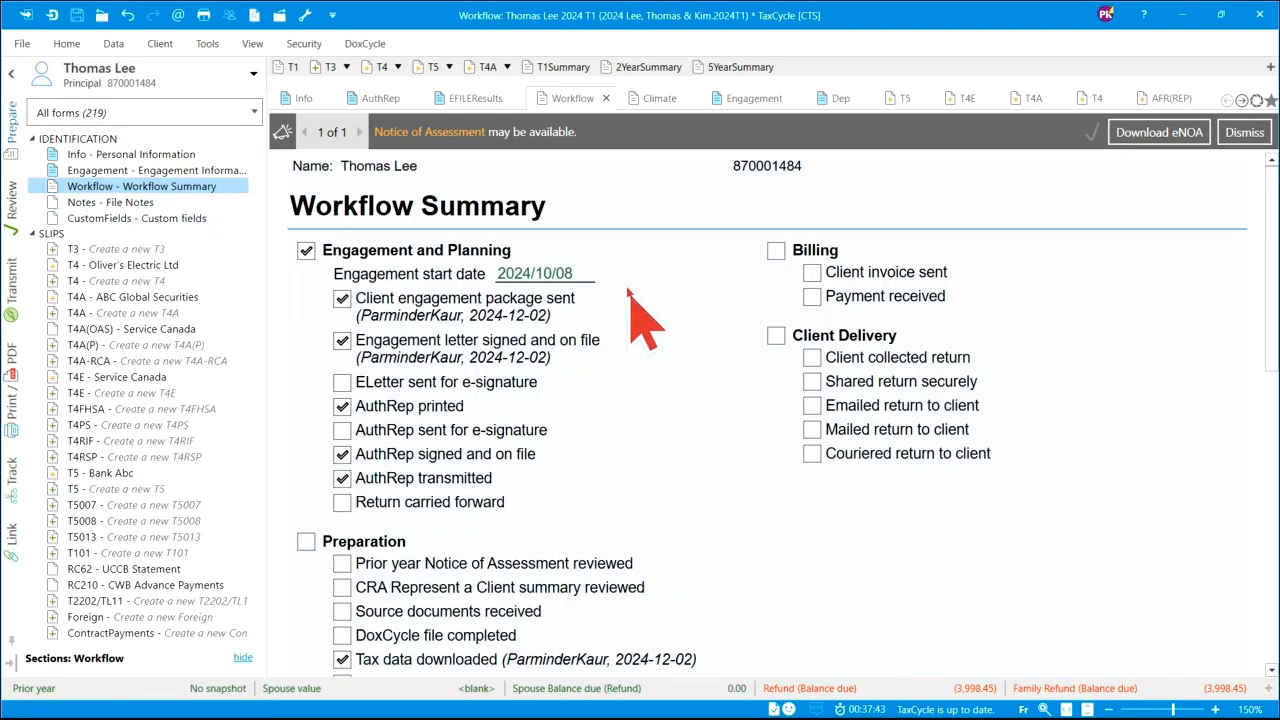
pyautogui.scroll(-1, 672, 297)
pyautogui.scroll(-6, 672, 297)
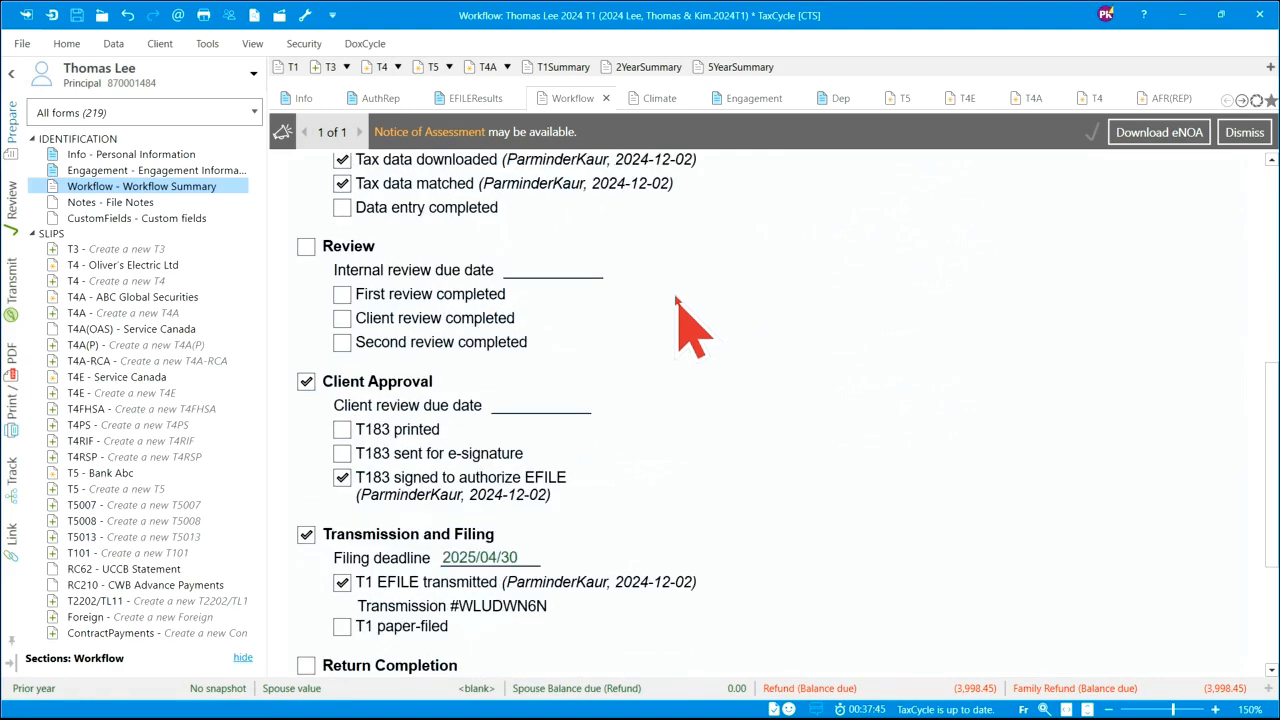
pyautogui.scroll(7, 680, 312)
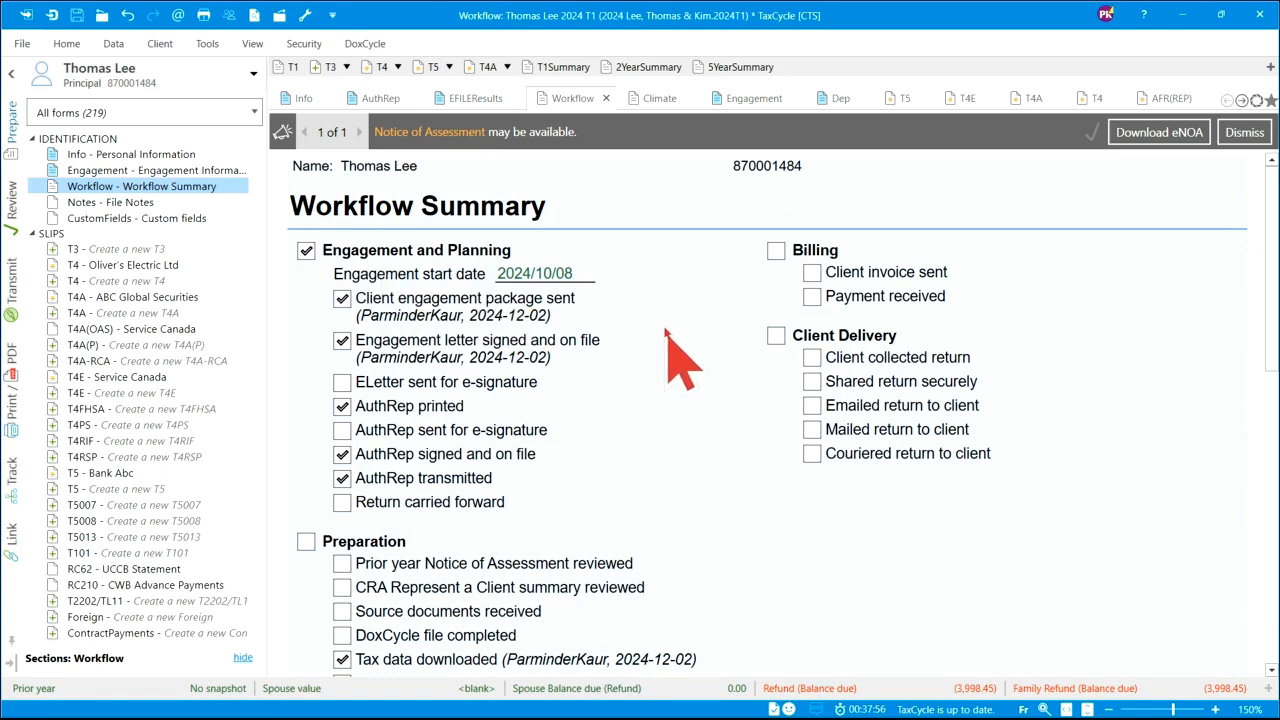
pyautogui.click(122, 172)
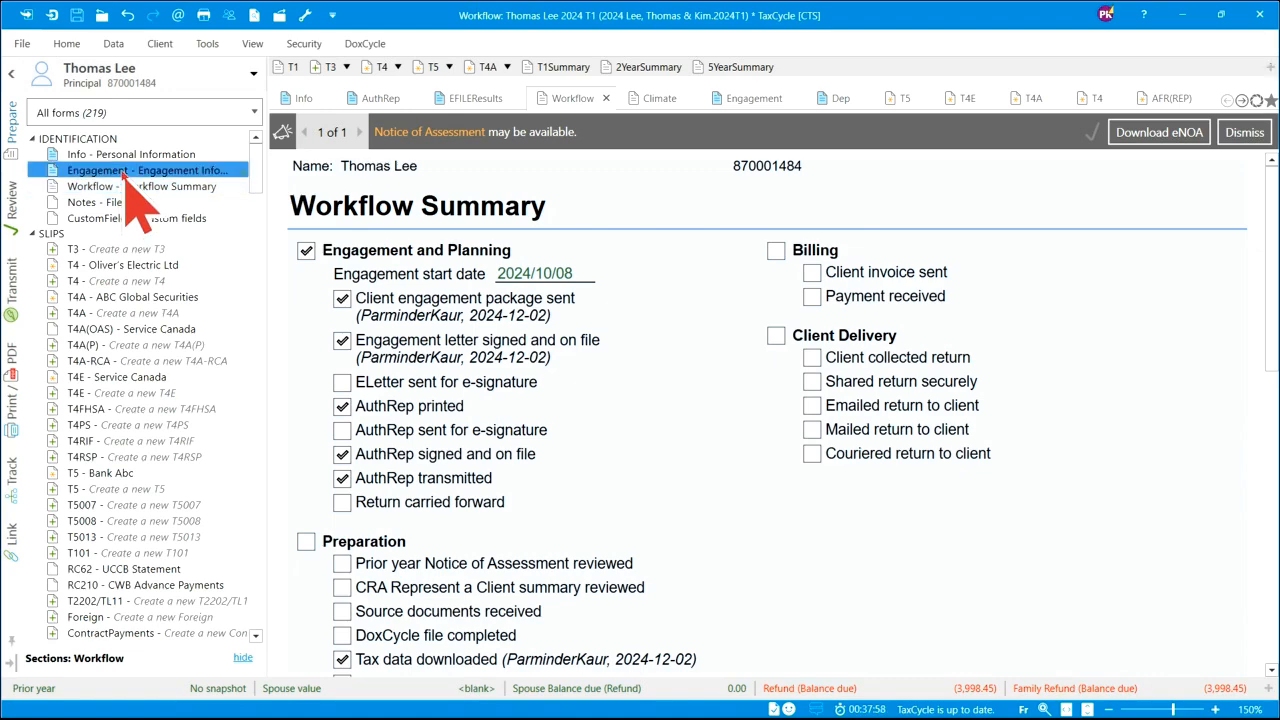